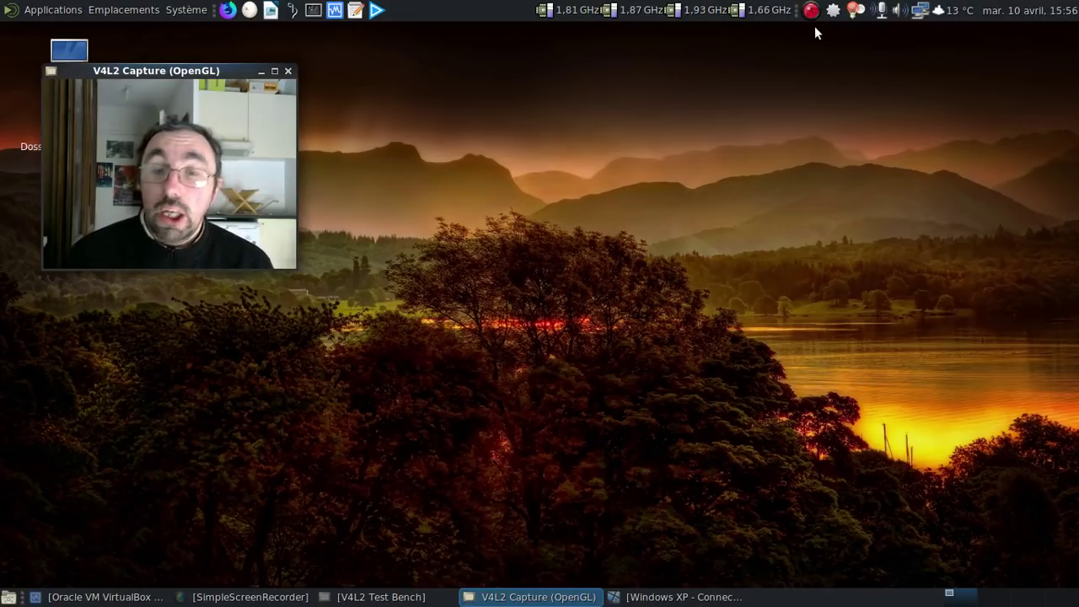
Step: Launch Virtual PC from the Windows XP guest's Tous les programmes > Connectix Virtual PC menu
{"action": "left_click", "coordinate": [683, 597]}
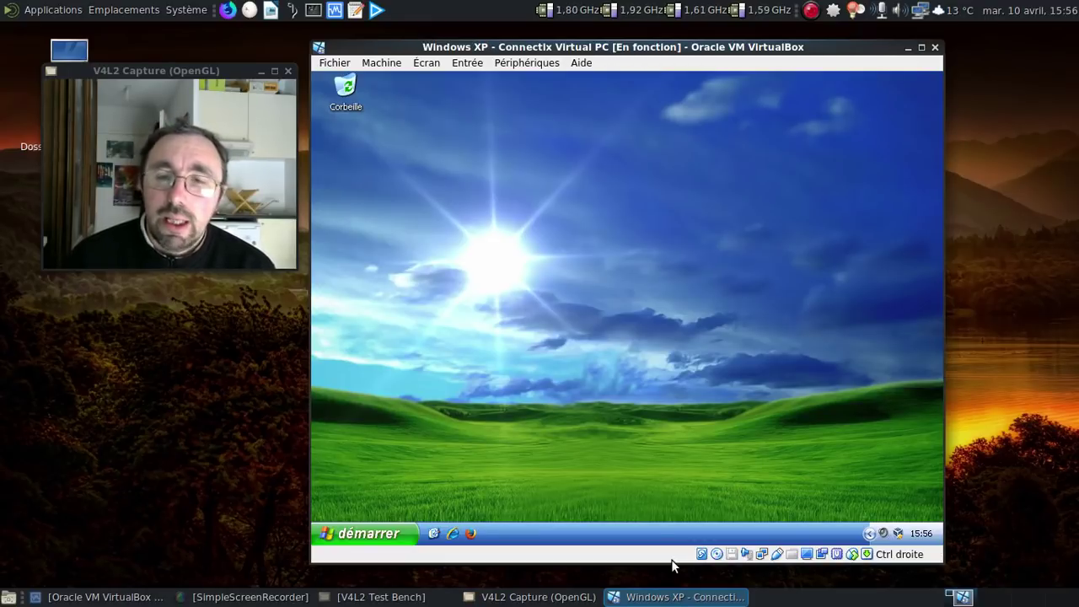
{"action": "left_click", "coordinate": [393, 532]}
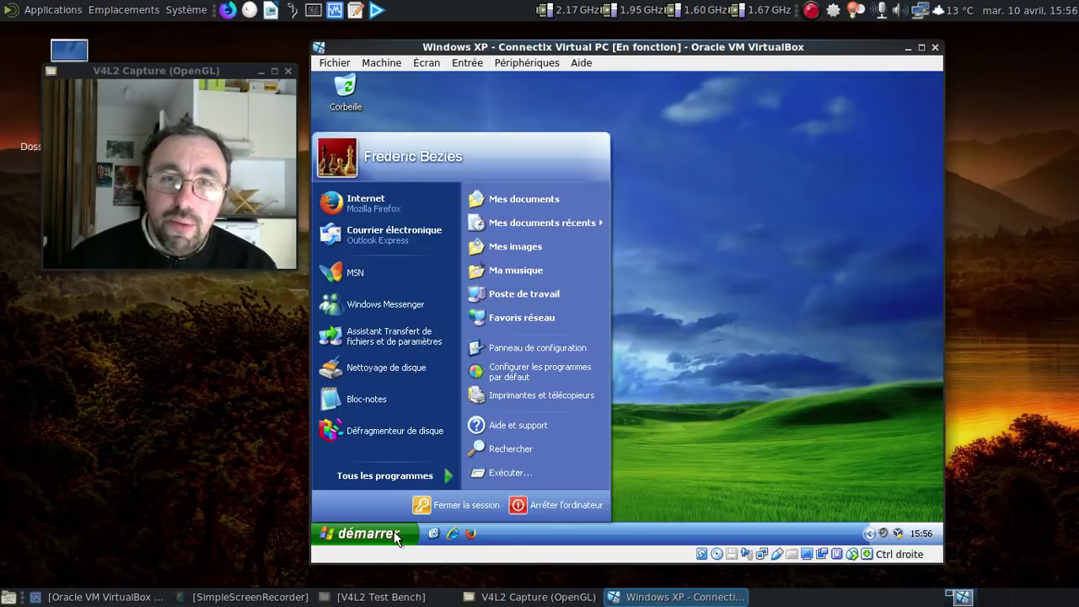
{"action": "mouse_move", "coordinate": [436, 466]}
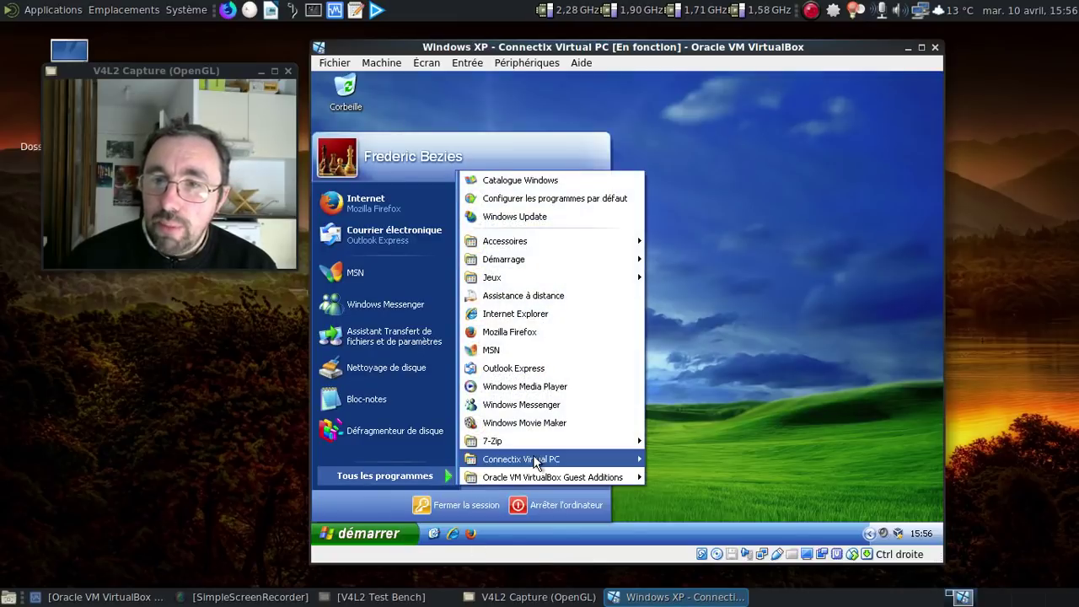
{"action": "mouse_move", "coordinate": [535, 463]}
{"action": "left_click", "coordinate": [662, 458]}
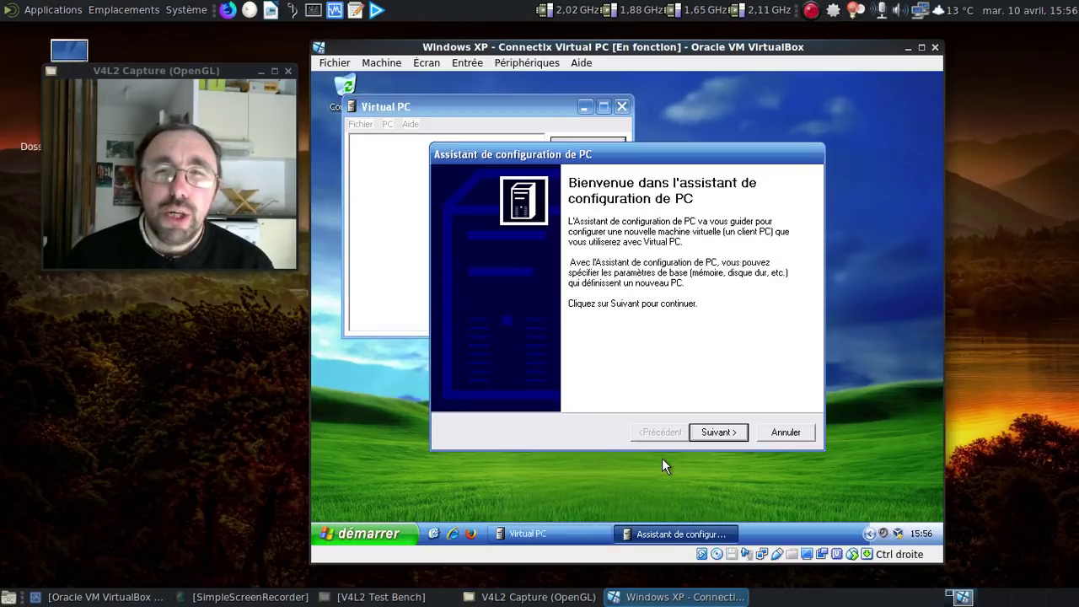
Step: Cancel the new-PC wizard and open the About Virtual PC box from Aide
{"action": "left_click", "coordinate": [780, 431]}
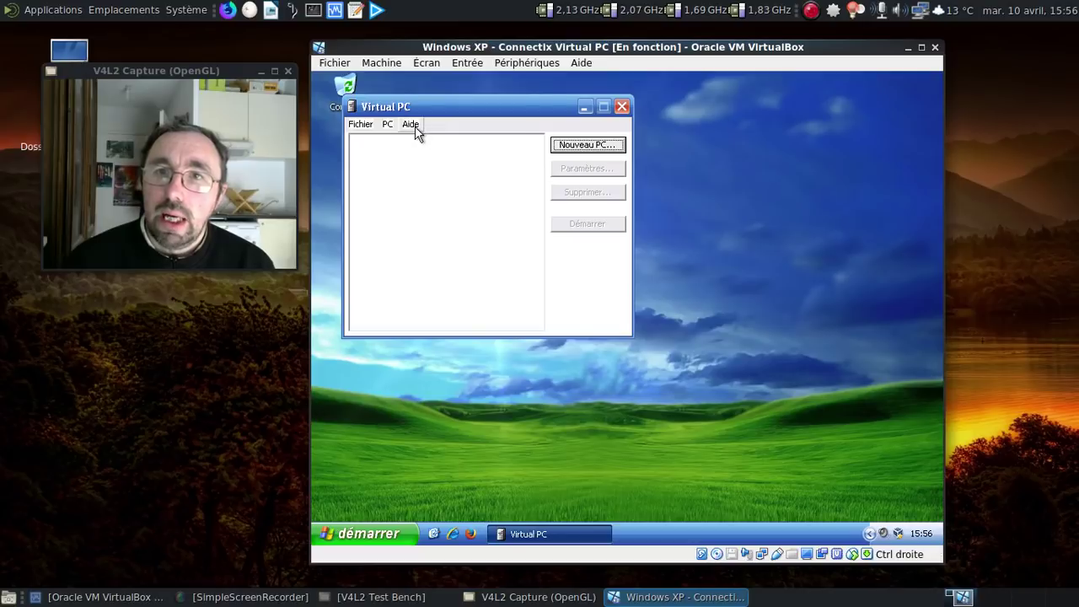
{"action": "left_click", "coordinate": [412, 124]}
{"action": "left_click", "coordinate": [459, 182]}
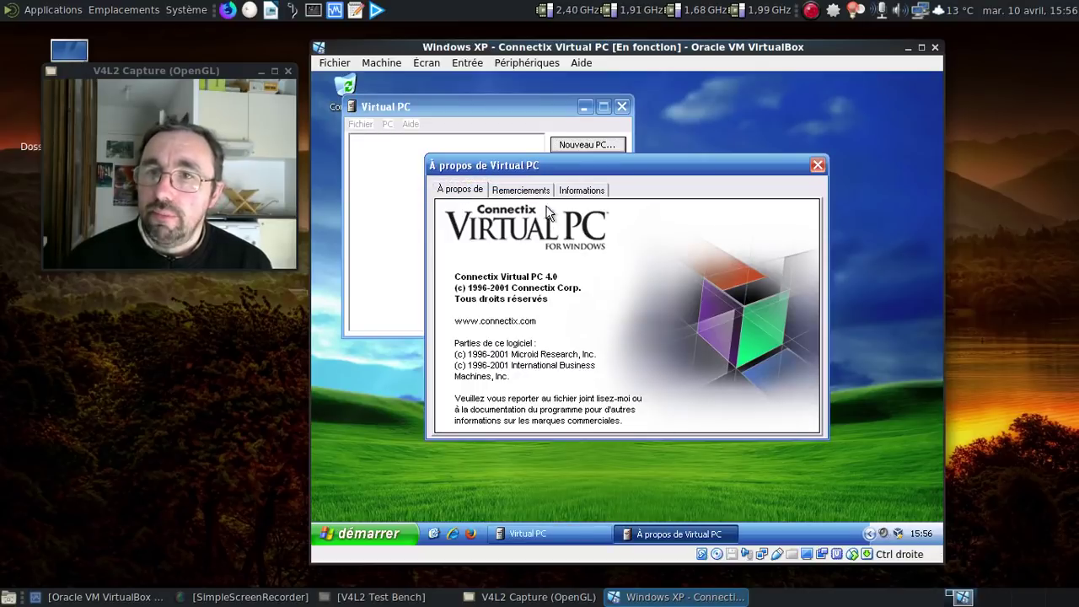
Step: Review the About box's credits, system configuration and version pages, then close it
{"action": "left_click", "coordinate": [521, 190]}
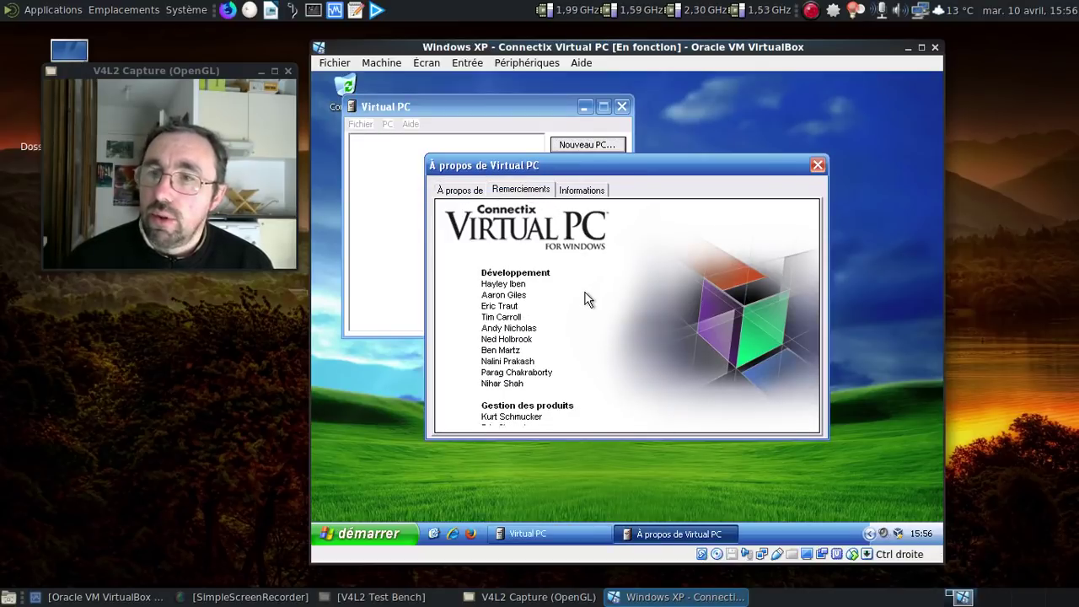
{"action": "left_click", "coordinate": [582, 190]}
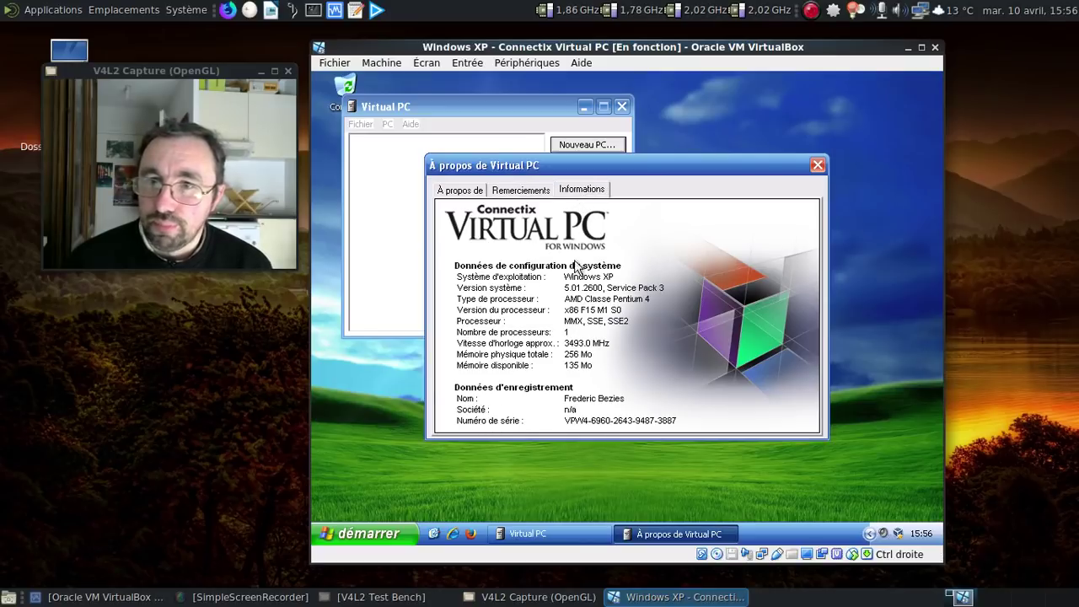
{"action": "left_click", "coordinate": [462, 191]}
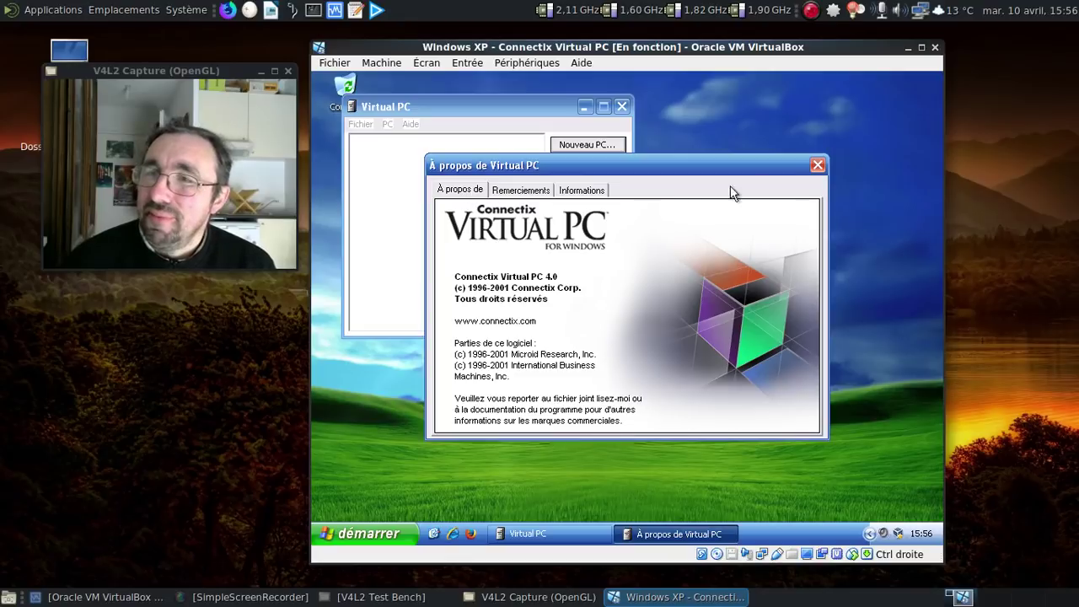
{"action": "left_click", "coordinate": [817, 165]}
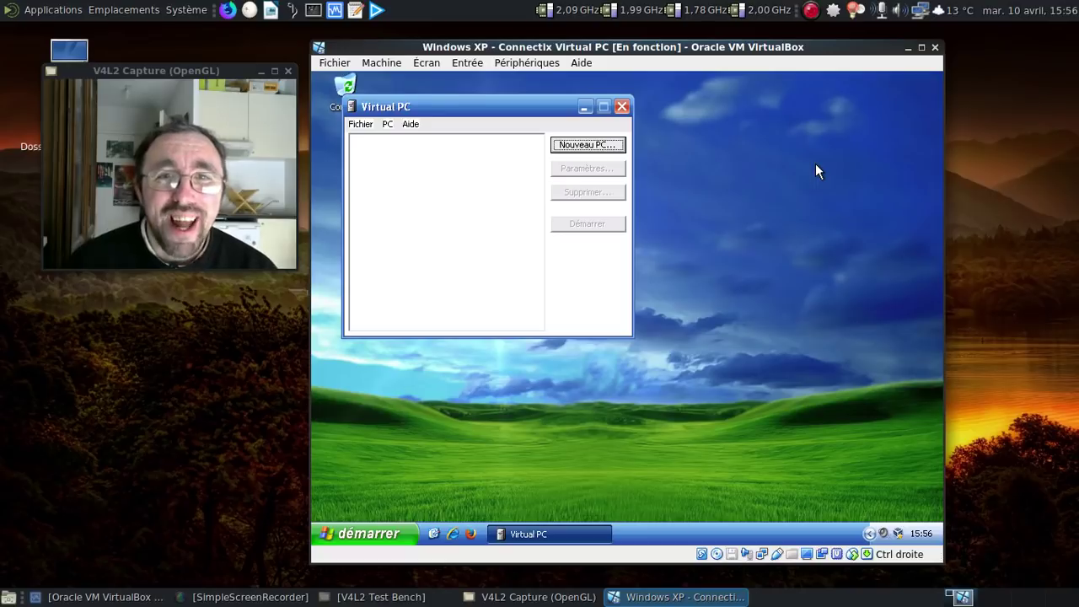
Step: Start a new virtual PC and name it 'Win 3.1'
{"action": "left_click", "coordinate": [610, 151]}
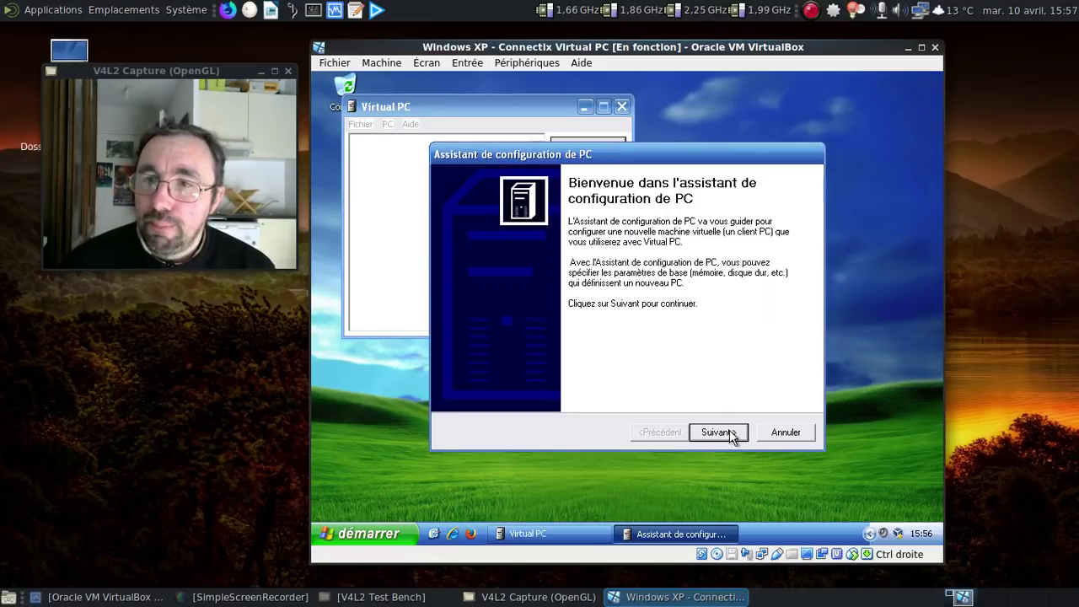
{"action": "left_click", "coordinate": [718, 433]}
{"action": "type", "text": "Win"}
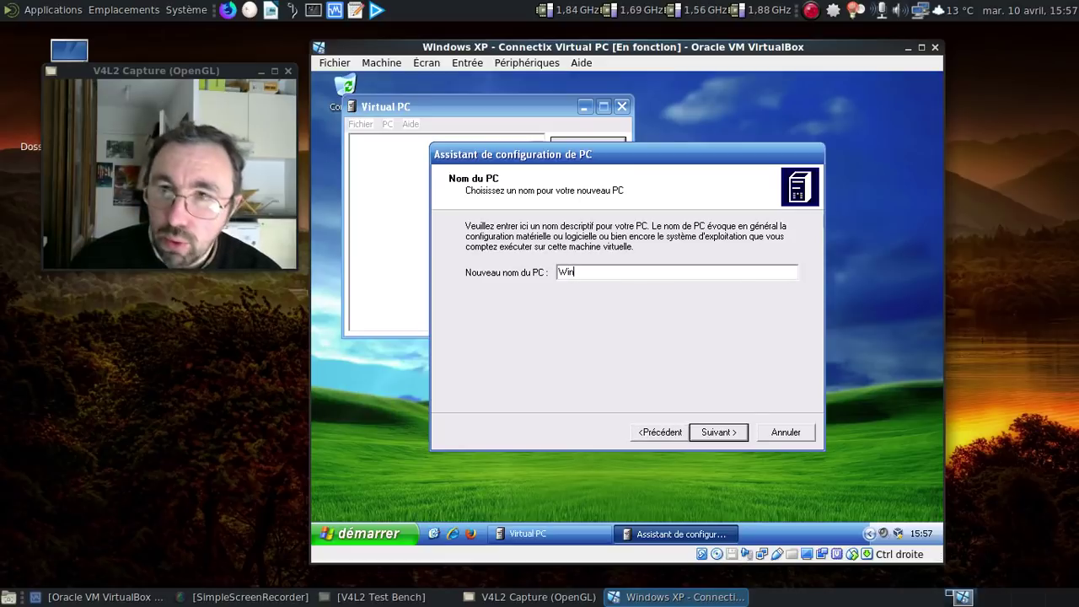
{"action": "type", "text": " 3.1"}
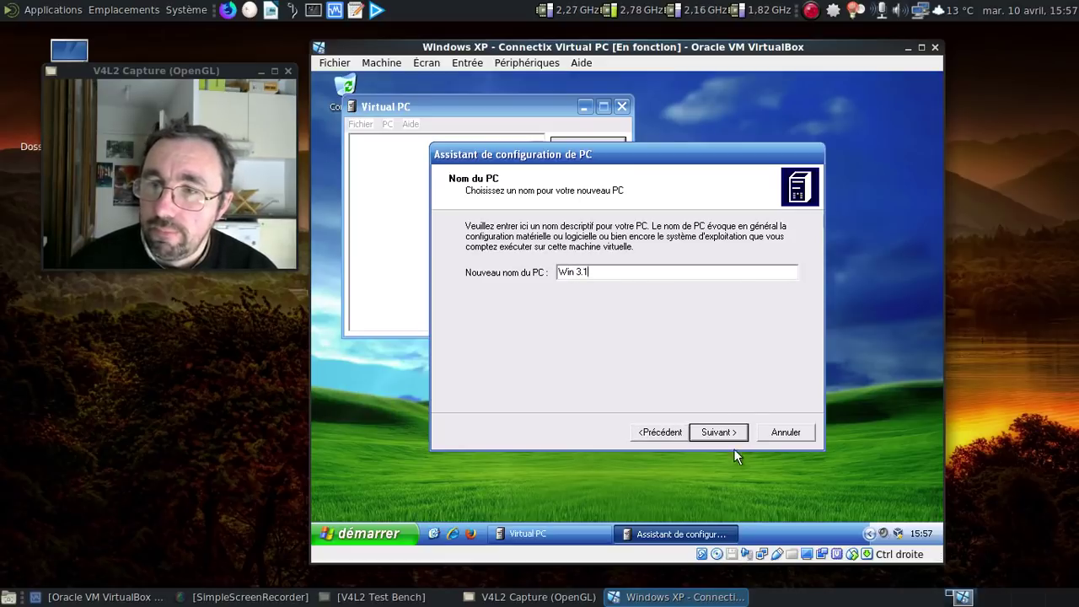
{"action": "left_click", "coordinate": [722, 433]}
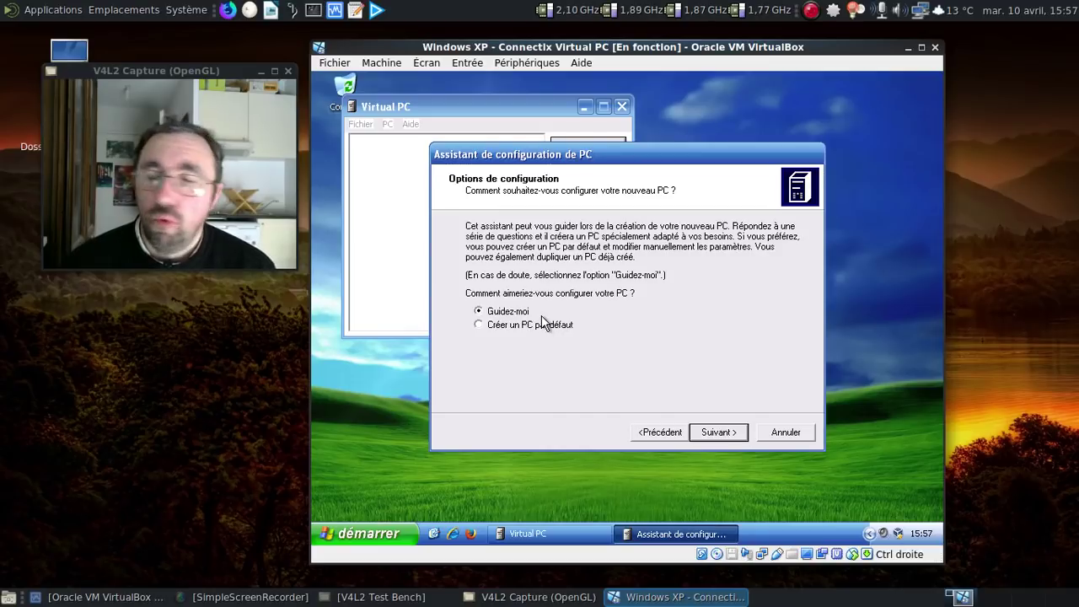
Step: Keep guided setup (Guidez-moi) and select Windows 3.1 as the guest operating system
{"action": "left_click", "coordinate": [718, 432]}
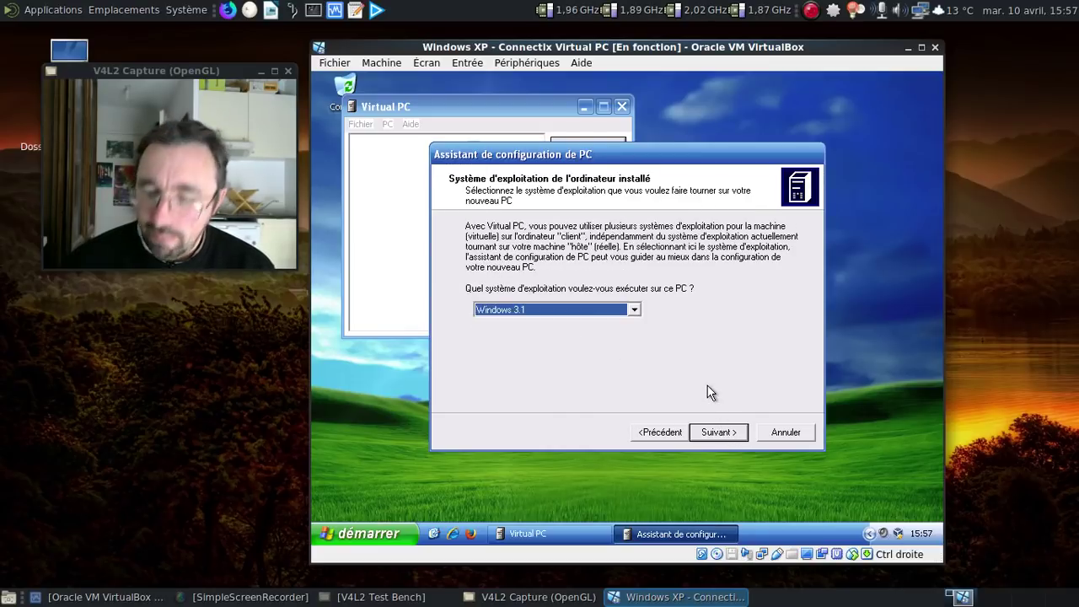
{"action": "left_click", "coordinate": [636, 310]}
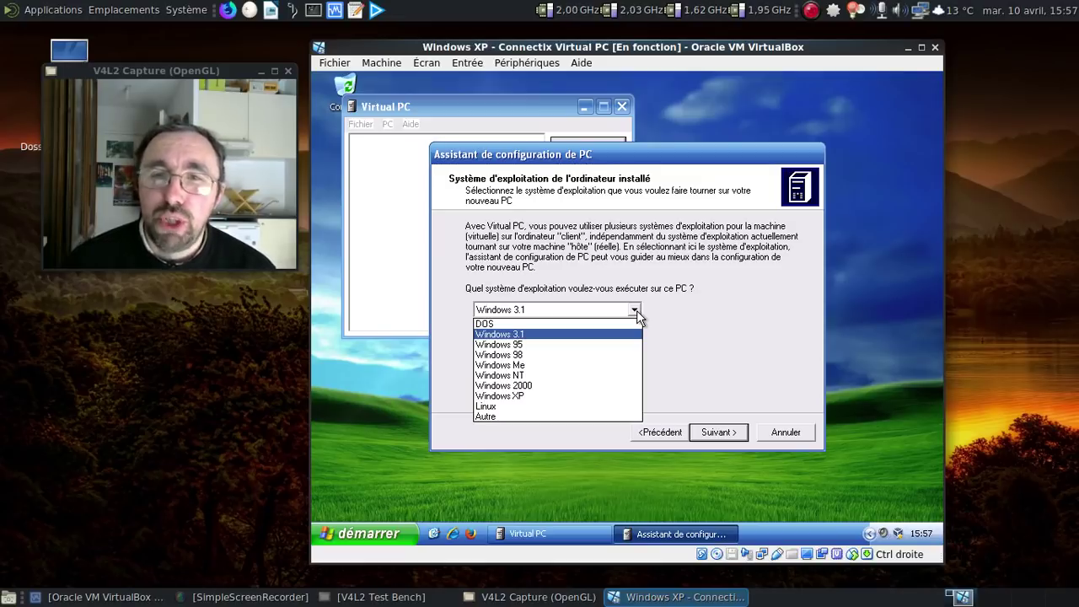
{"action": "left_click", "coordinate": [584, 334]}
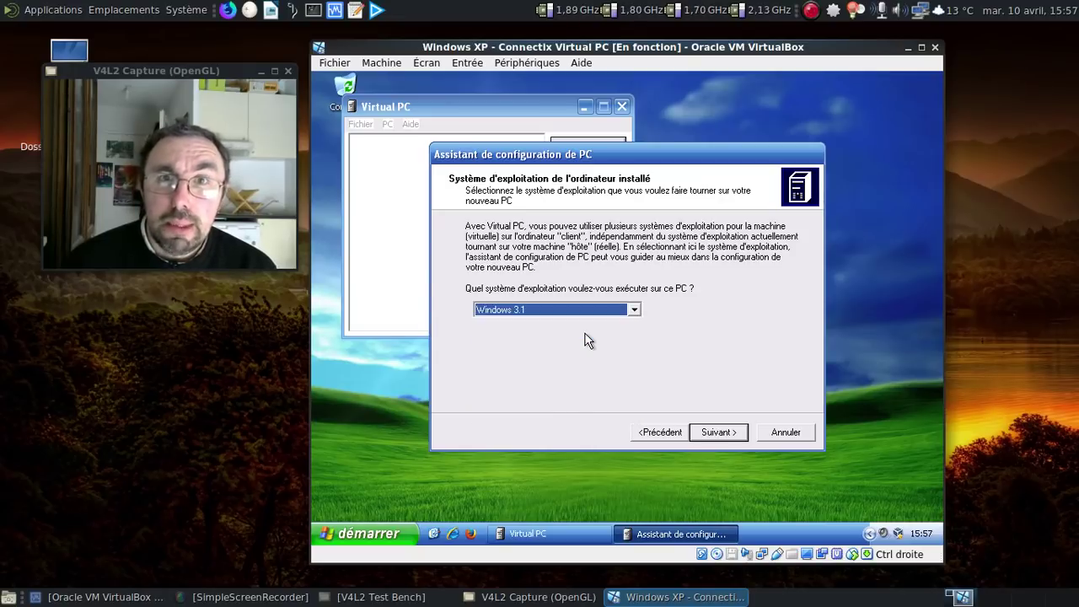
Step: Confirm Windows 3.1, accept 32 MB of memory, and choose to create a new hard disk image
{"action": "left_click", "coordinate": [715, 432]}
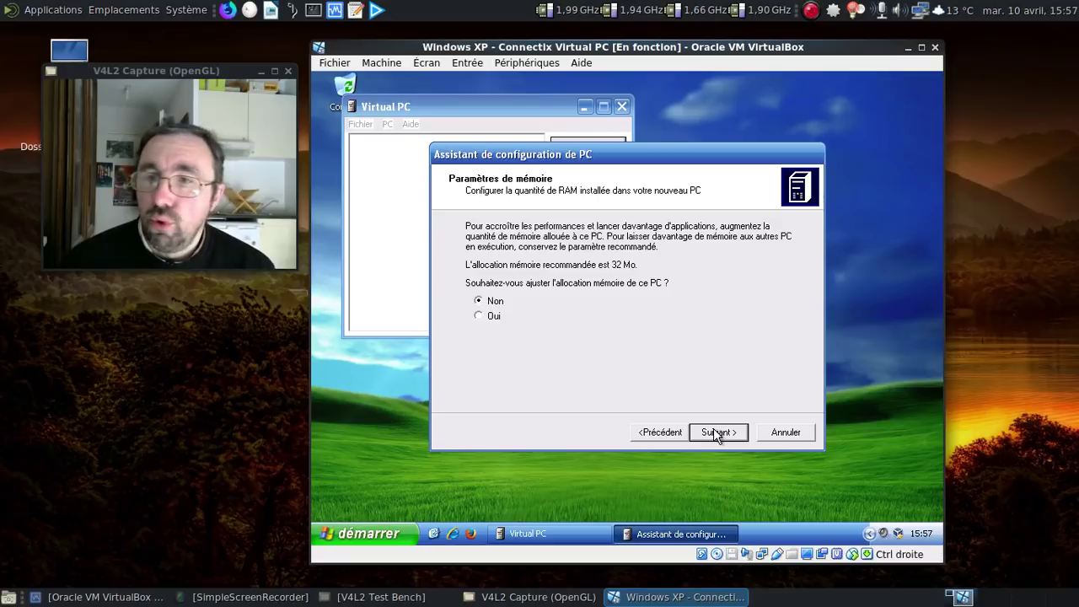
{"action": "left_click", "coordinate": [715, 432]}
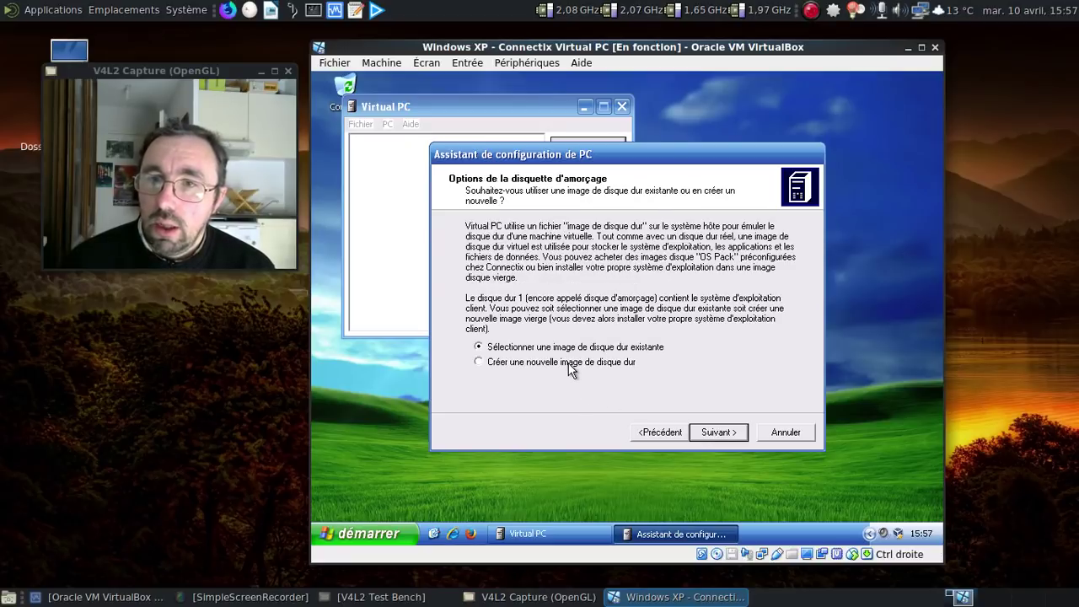
{"action": "left_click", "coordinate": [570, 362]}
{"action": "left_click", "coordinate": [715, 433]}
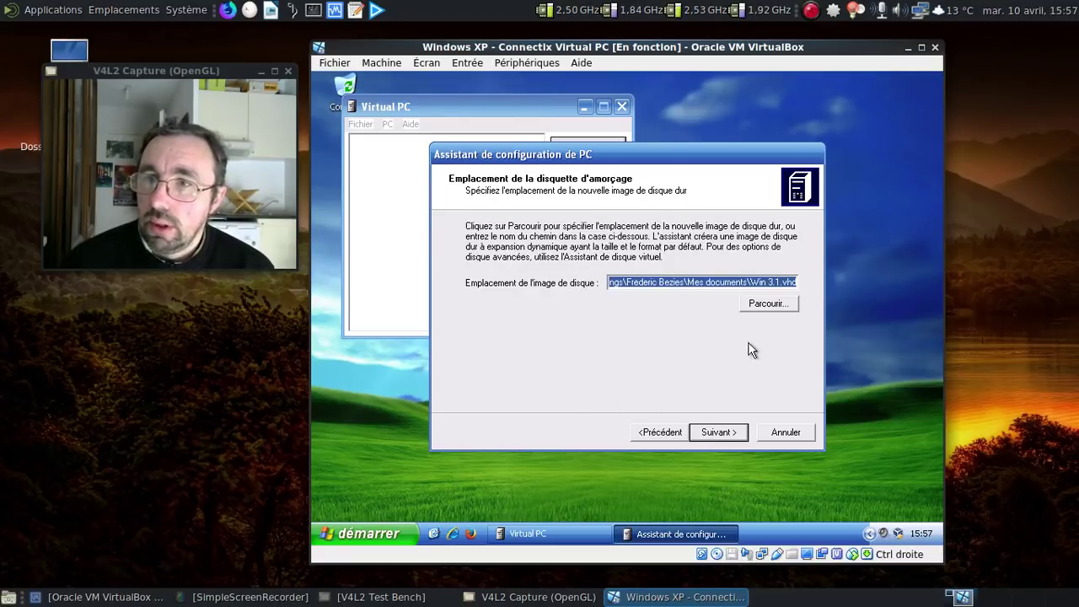
Step: Save the .vhd disk image in Téléchargements and finish creating the Win 3.1 PC
{"action": "left_click", "coordinate": [765, 300]}
{"action": "double_click", "coordinate": [500, 276]}
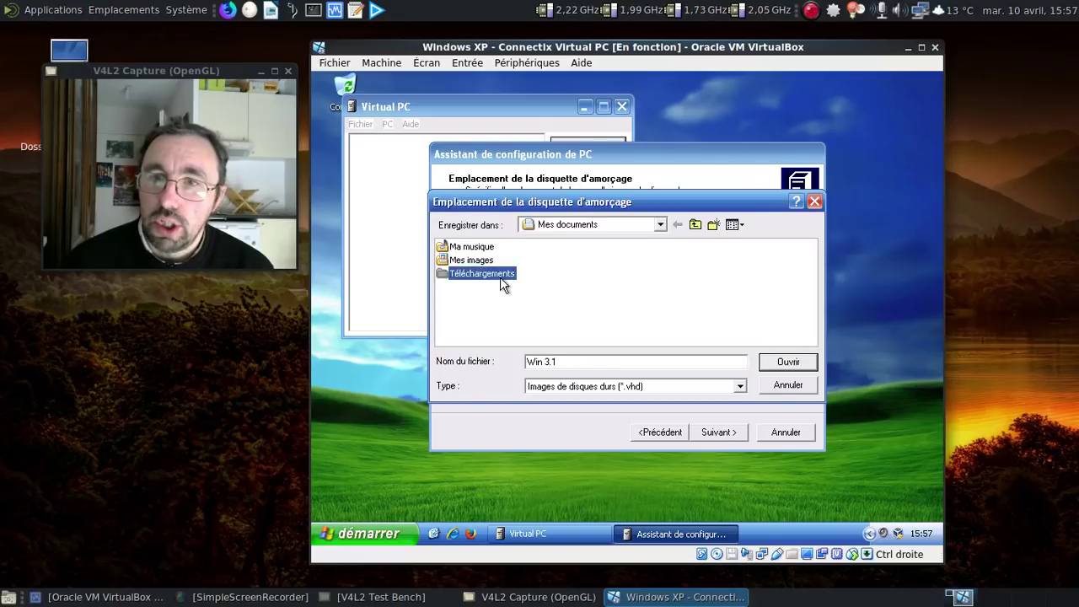
{"action": "left_click", "coordinate": [788, 362]}
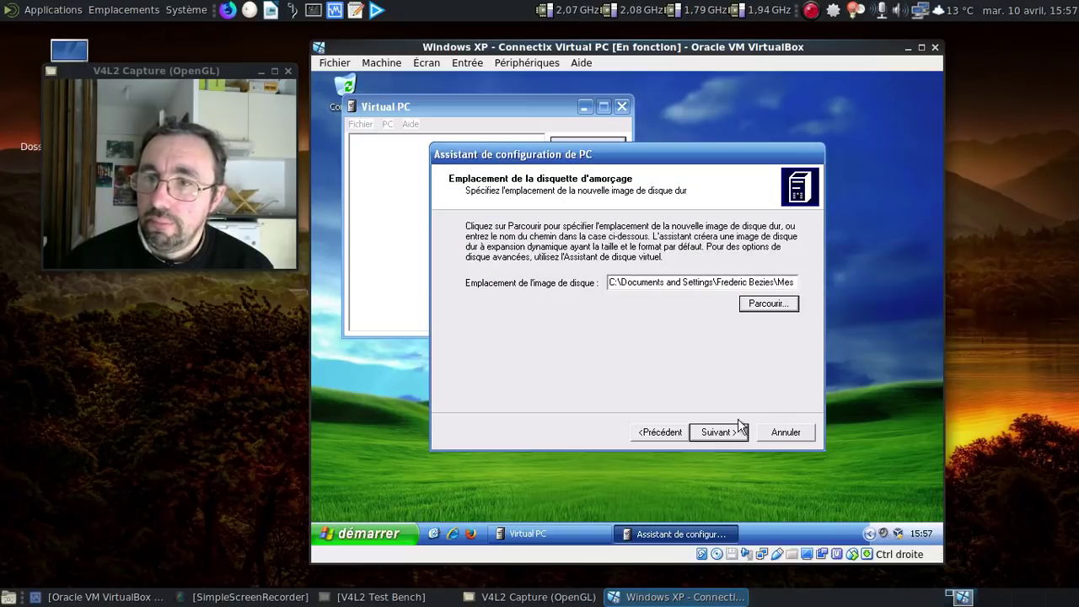
{"action": "left_click", "coordinate": [721, 433]}
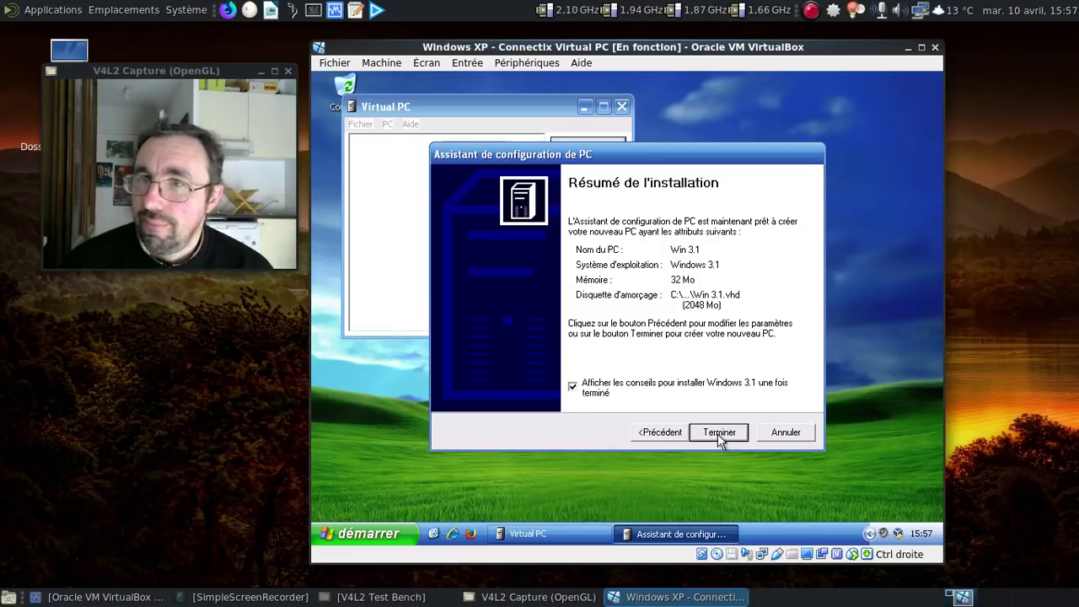
{"action": "left_click", "coordinate": [727, 430]}
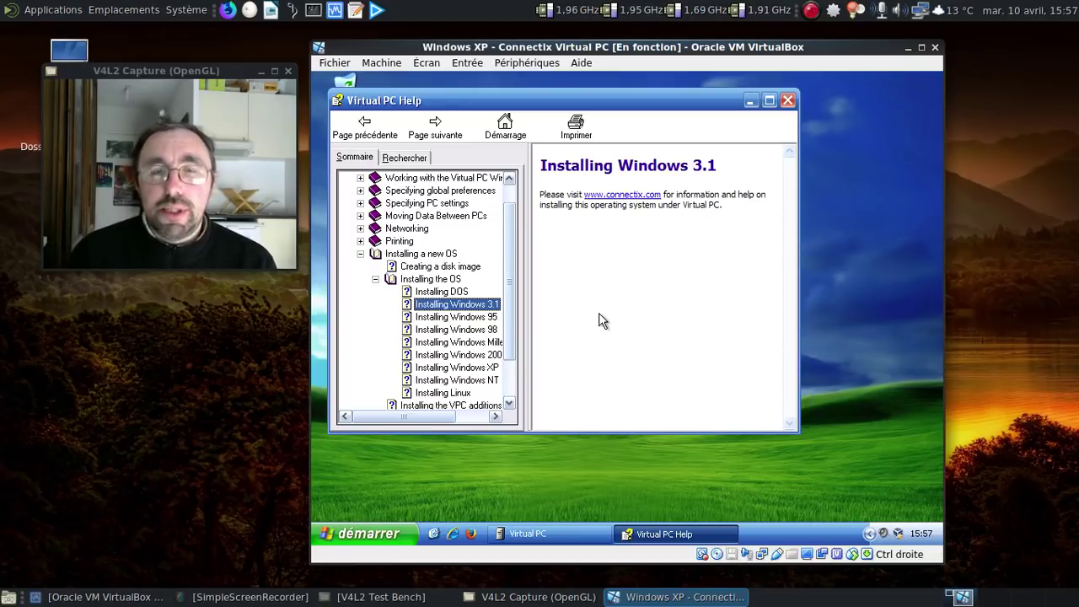
Step: Browse the help pages on installing DOS, Windows 95, Windows 98 and Windows Millennium
{"action": "left_click", "coordinate": [458, 292]}
{"action": "left_click", "coordinate": [477, 316]}
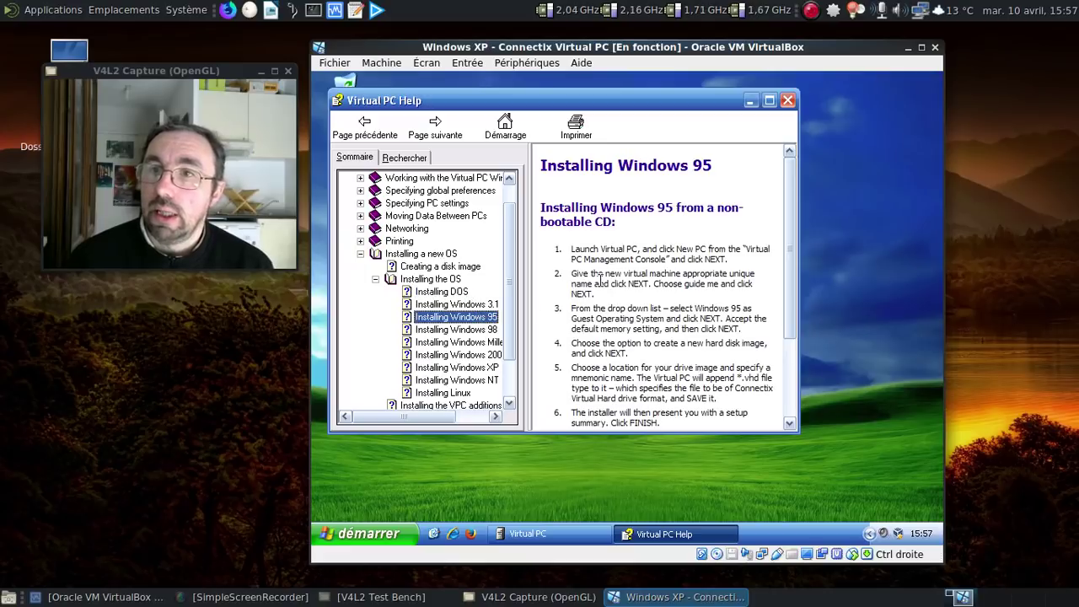
{"action": "scroll", "coordinate": [455, 337], "scroll_direction": "down", "scroll_amount": 2}
{"action": "left_click_drag", "start_coordinate": [788, 243], "coordinate": [794, 337]}
{"action": "left_click", "coordinate": [492, 284]}
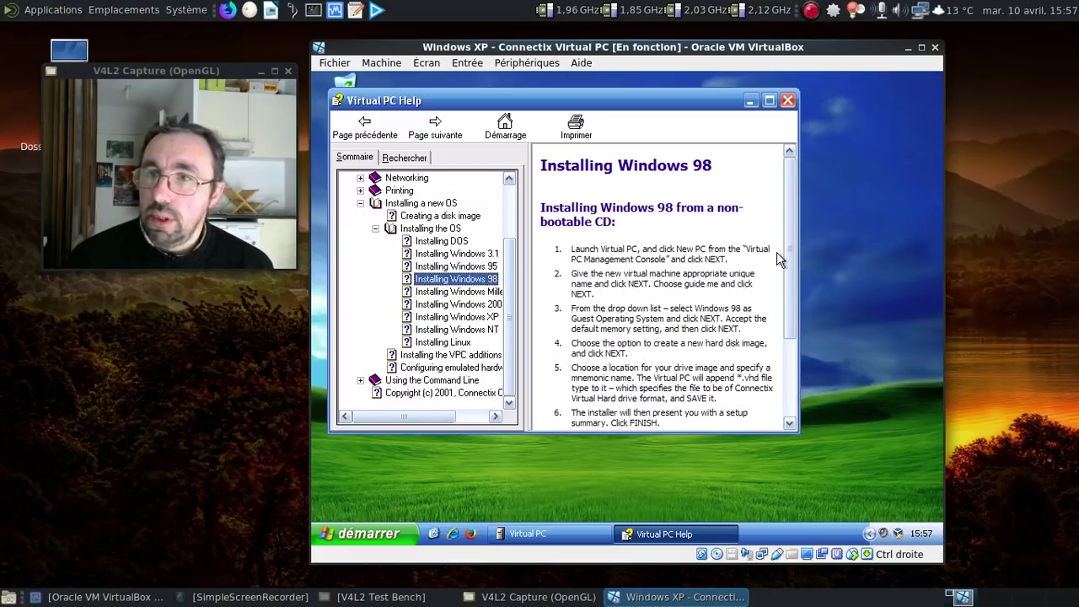
{"action": "left_click_drag", "start_coordinate": [789, 257], "coordinate": [791, 381]}
{"action": "left_click", "coordinate": [489, 291]}
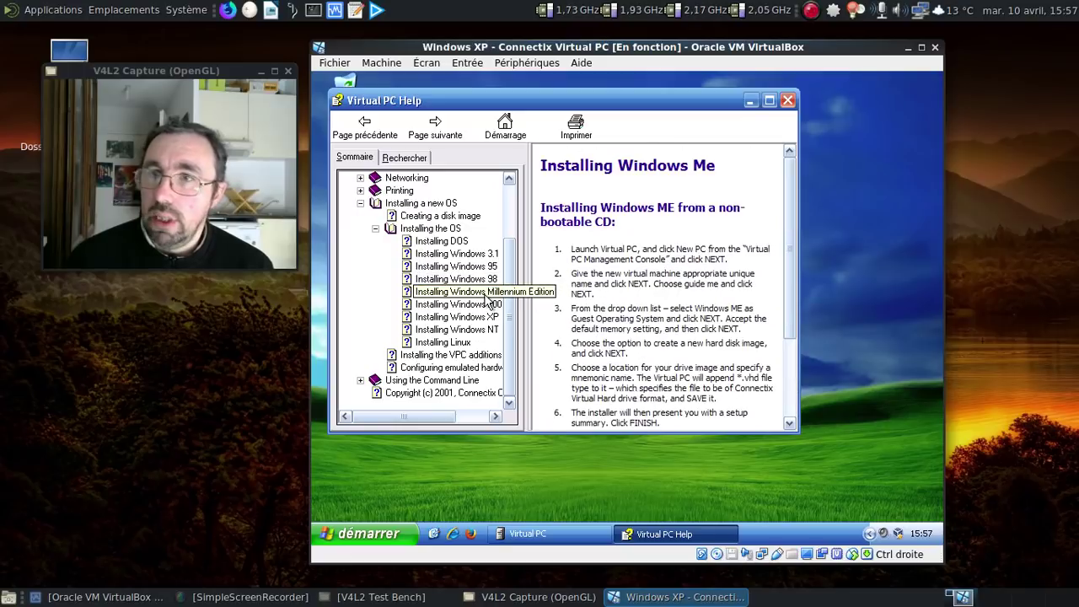
{"action": "left_click_drag", "start_coordinate": [801, 245], "coordinate": [800, 317]}
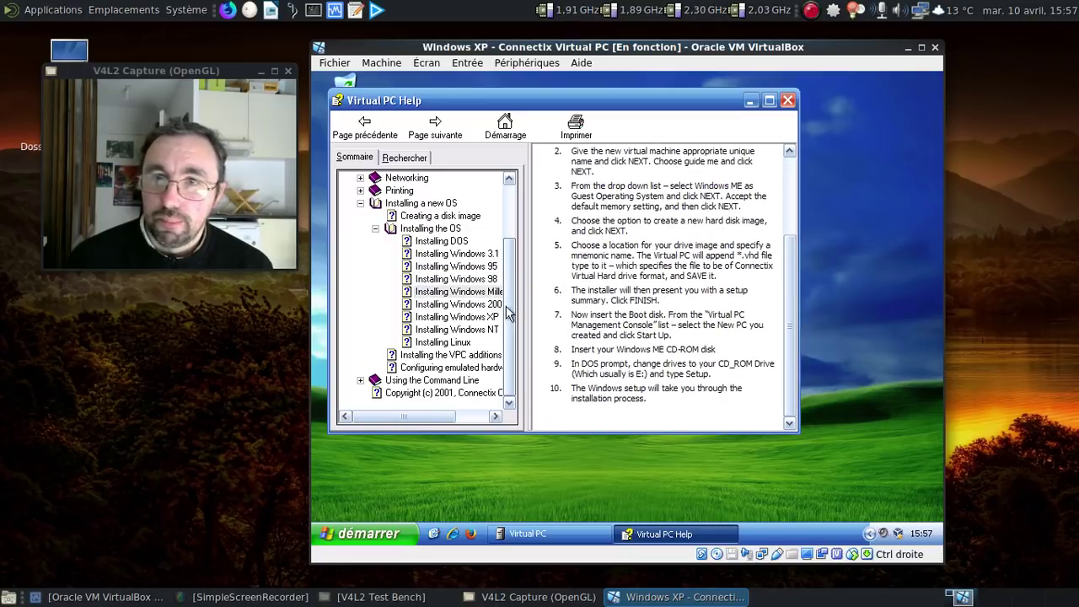
Step: Browse the help pages on installing Windows 2000, Windows NT, Windows XP and Linux
{"action": "left_click", "coordinate": [478, 306]}
{"action": "left_click_drag", "start_coordinate": [790, 218], "coordinate": [789, 249]}
{"action": "left_click", "coordinate": [486, 330]}
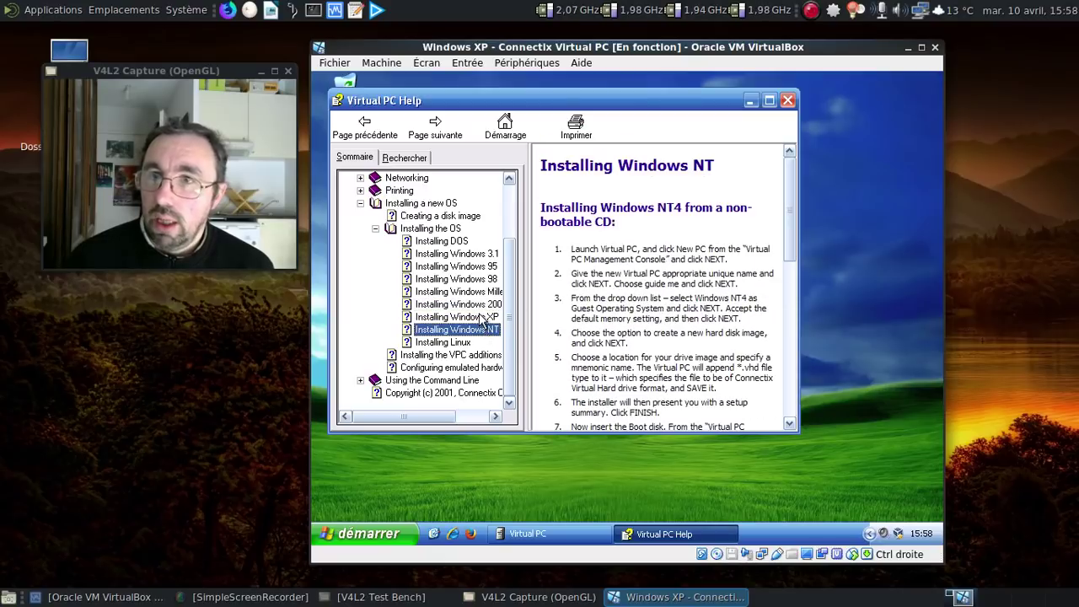
{"action": "left_click", "coordinate": [481, 317]}
{"action": "left_click", "coordinate": [463, 343]}
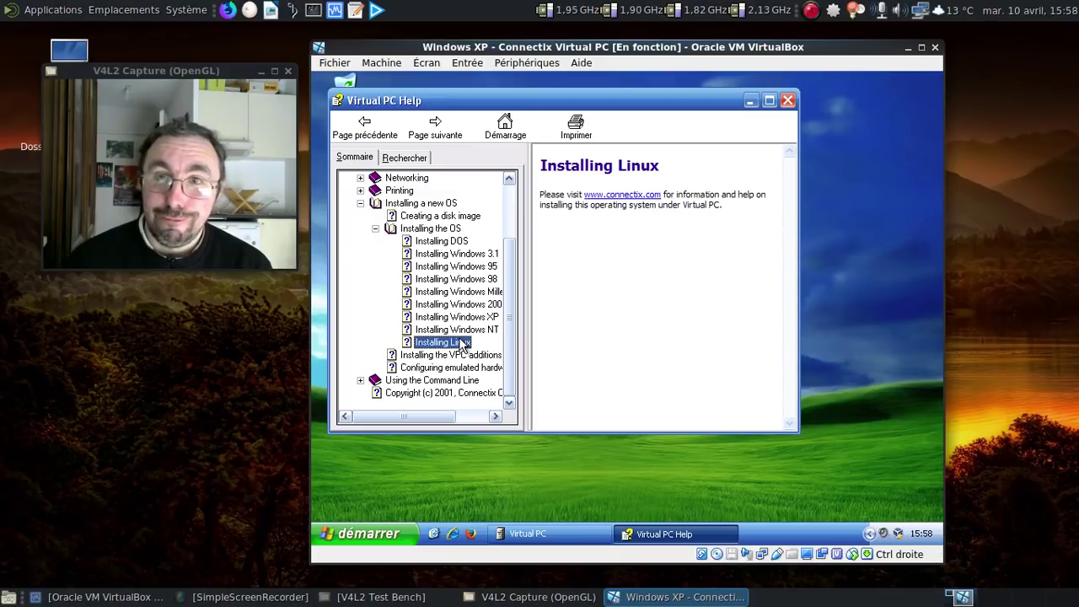
Step: Return to the Installing Windows 3.1 page and collapse the Installing a new OS branch
{"action": "left_click", "coordinate": [515, 218]}
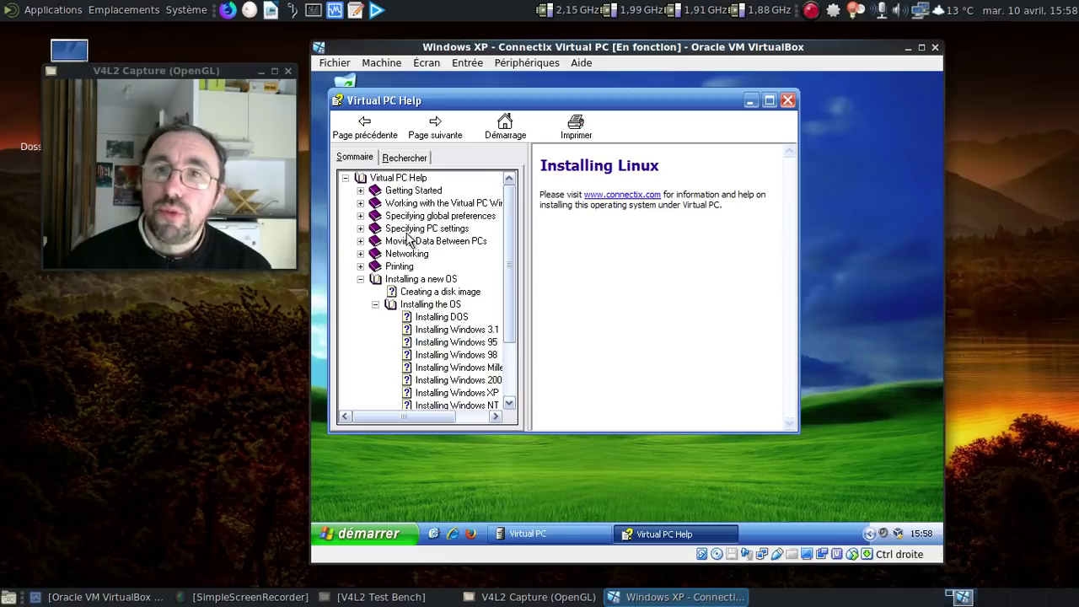
{"action": "left_click", "coordinate": [437, 329]}
{"action": "left_click", "coordinate": [360, 279]}
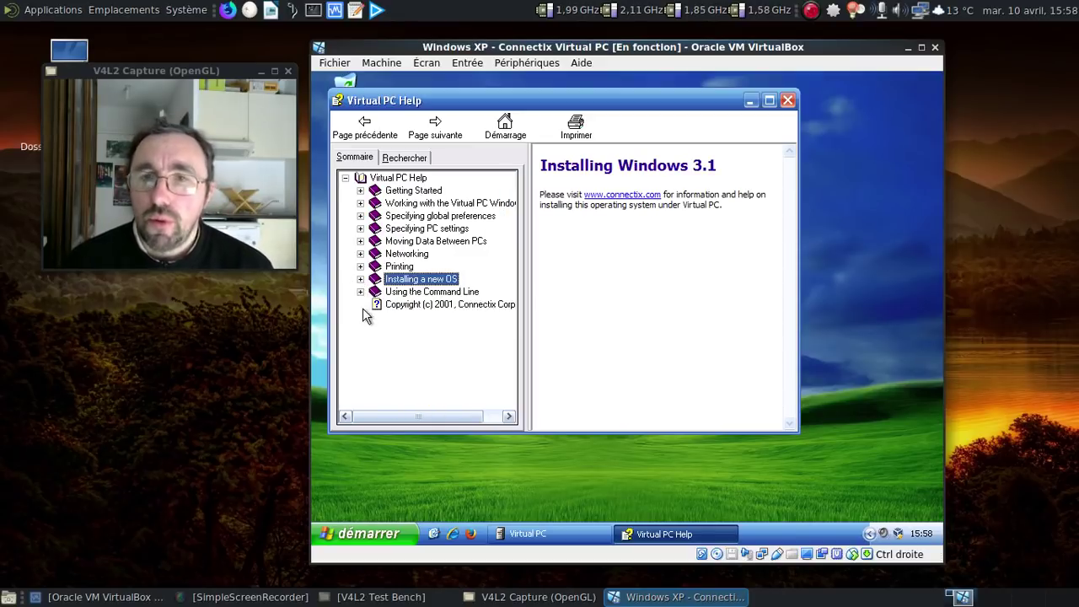
Step: Expand Specifying global preferences and read the Sound help page
{"action": "left_click", "coordinate": [360, 228]}
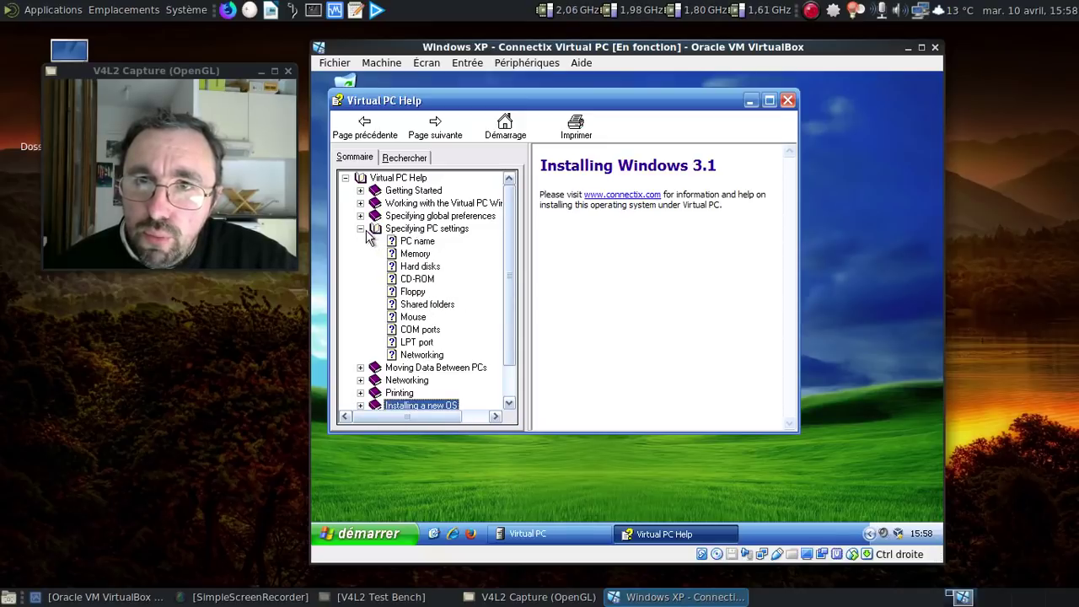
{"action": "left_click", "coordinate": [361, 229]}
{"action": "left_click", "coordinate": [361, 216]}
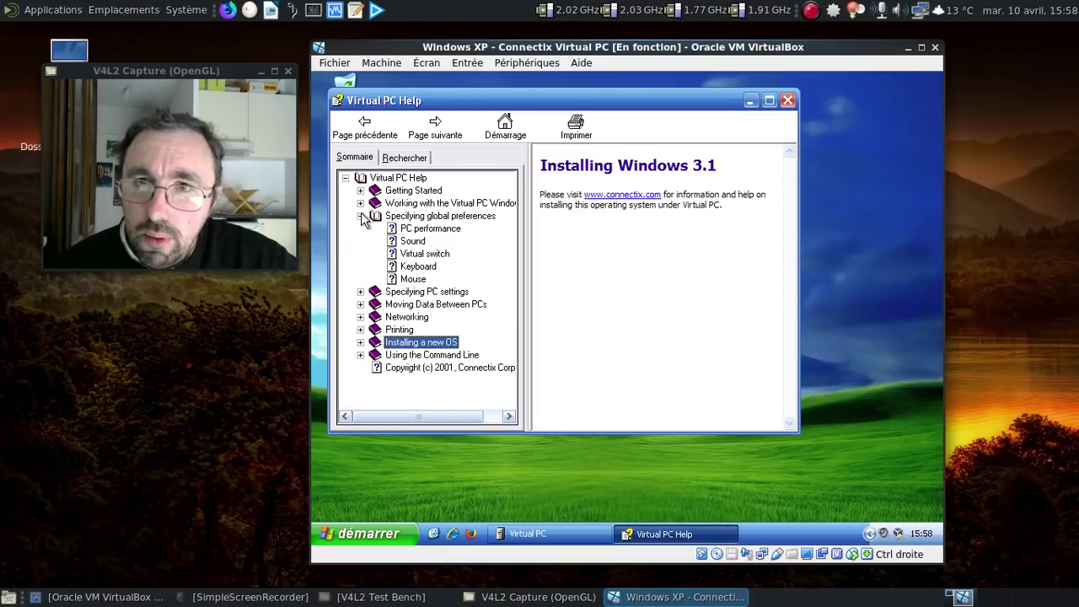
{"action": "left_click", "coordinate": [407, 243]}
{"action": "scroll", "coordinate": [737, 230], "scroll_direction": "right", "scroll_amount": 2}
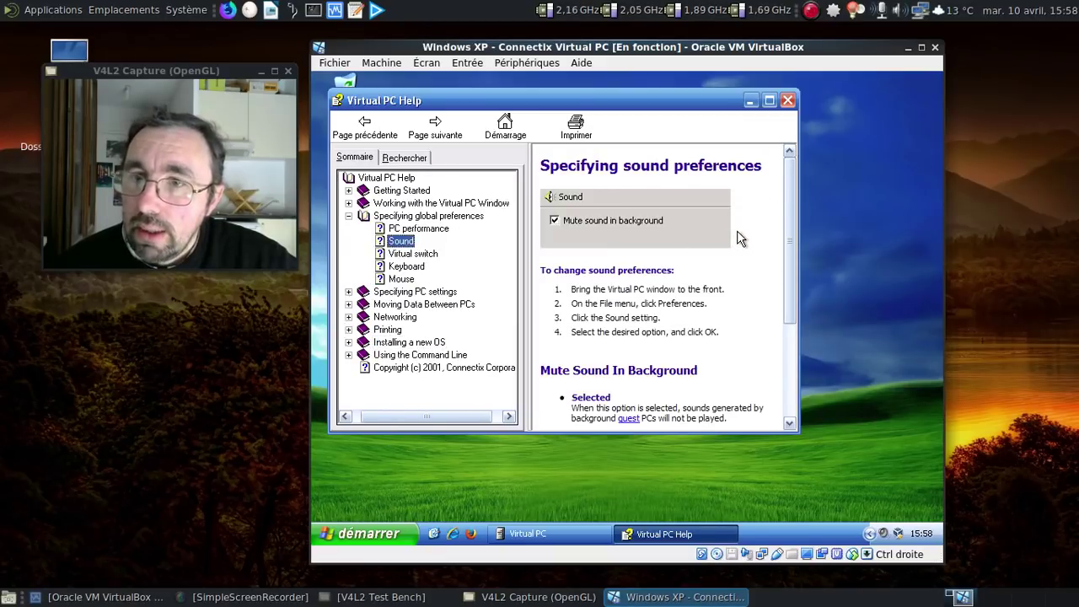
{"action": "left_click_drag", "start_coordinate": [787, 225], "coordinate": [791, 329]}
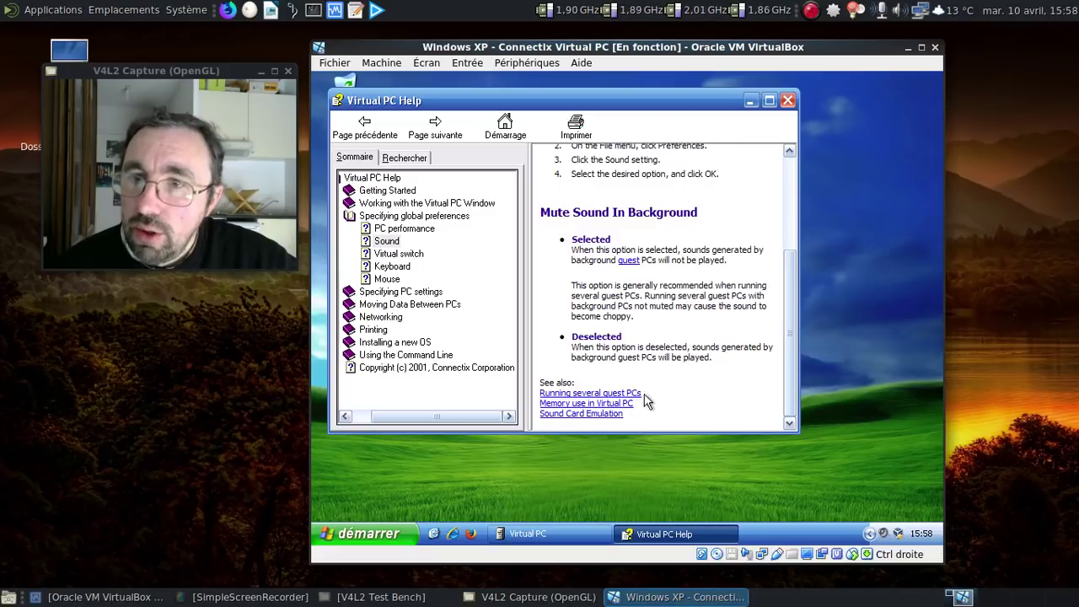
Step: Read the Sound Card Emulation page, then close the Virtual PC help
{"action": "left_click", "coordinate": [611, 414]}
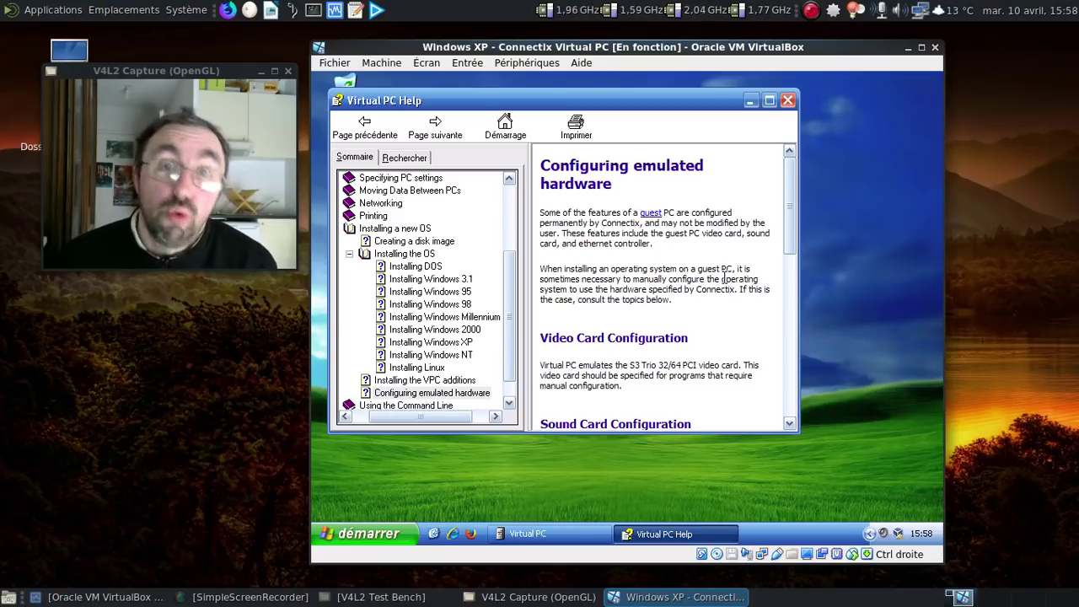
{"action": "left_click_drag", "start_coordinate": [791, 213], "coordinate": [801, 275]}
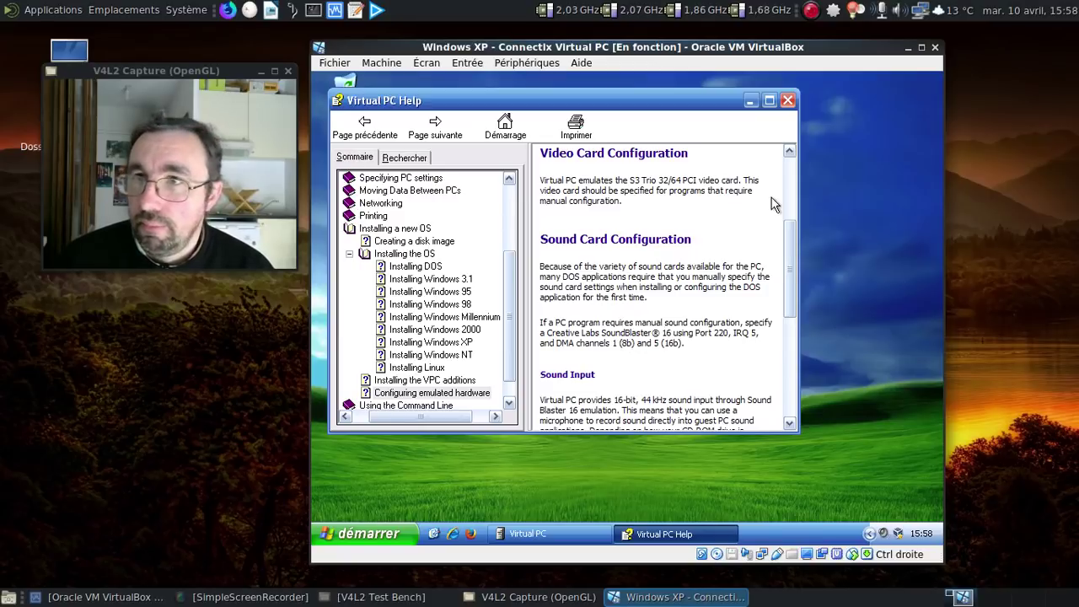
{"action": "left_click", "coordinate": [788, 101]}
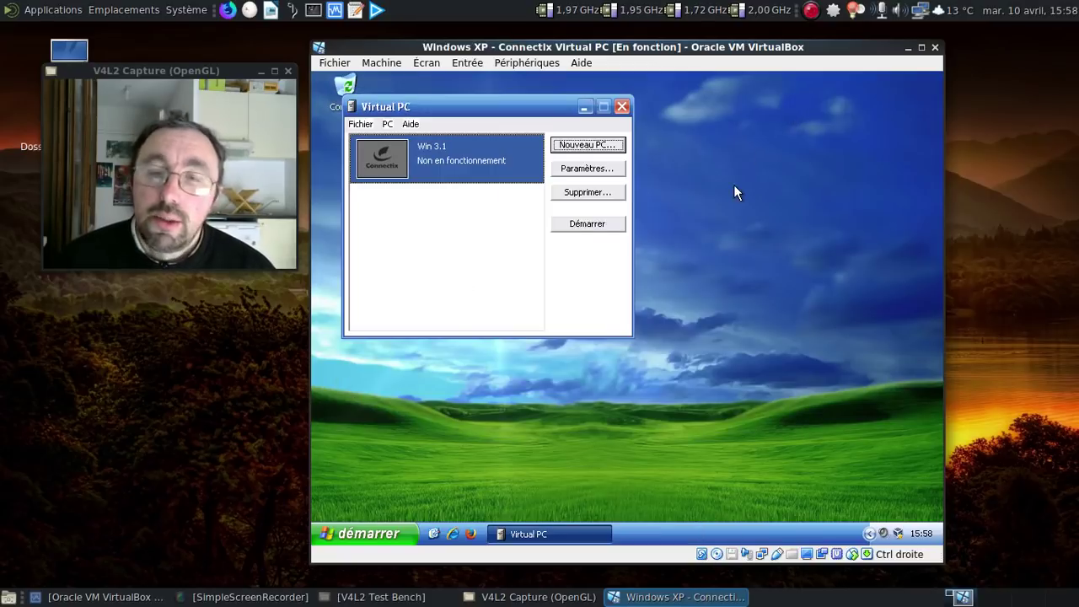
Step: Start the Win 3.1 PC, capture the msdos622fr disk1 floppy image, and reset the guest
{"action": "left_click", "coordinate": [587, 224]}
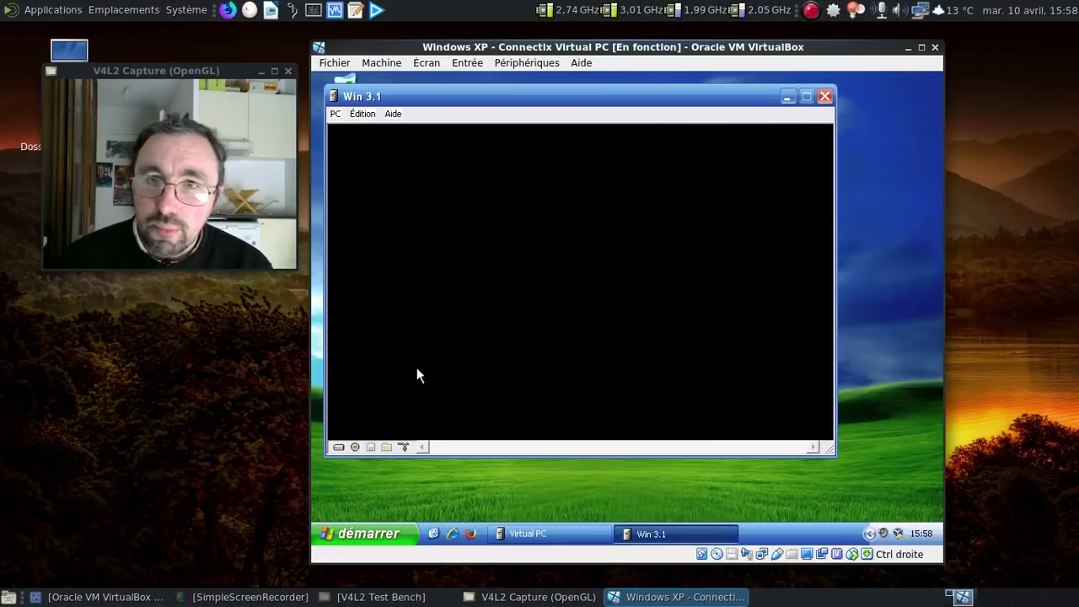
{"action": "left_click", "coordinate": [367, 448]}
{"action": "left_click", "coordinate": [403, 495]}
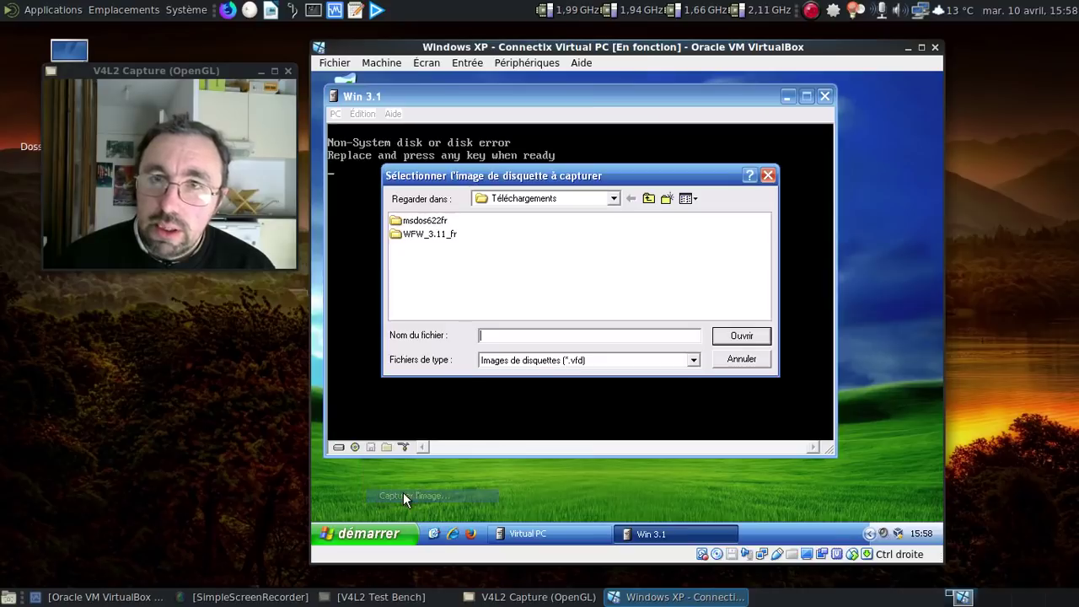
{"action": "double_click", "coordinate": [423, 221]}
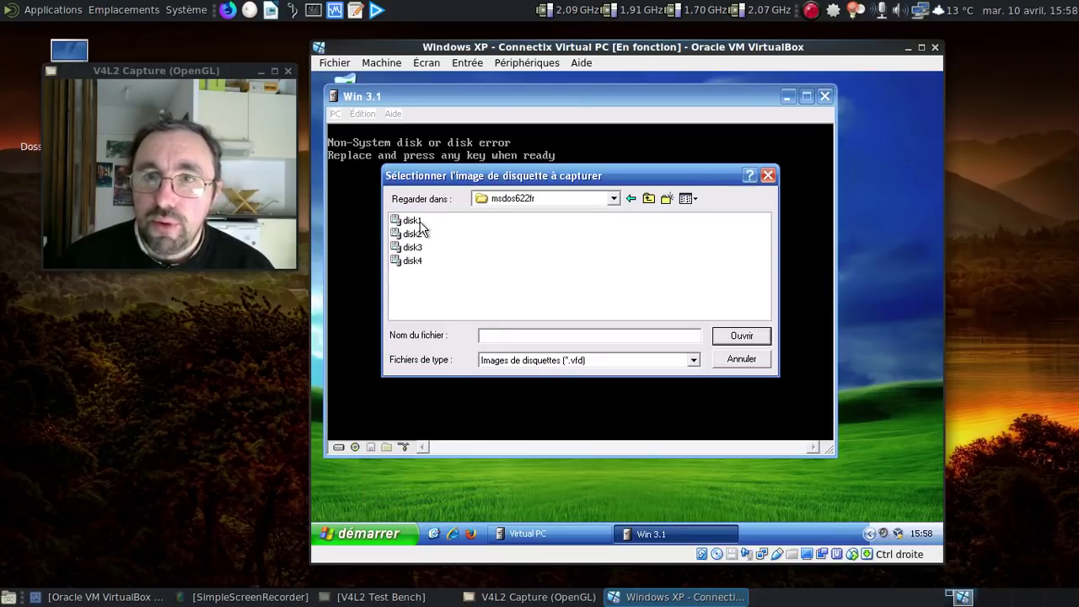
{"action": "left_click", "coordinate": [413, 221]}
{"action": "left_click", "coordinate": [730, 336]}
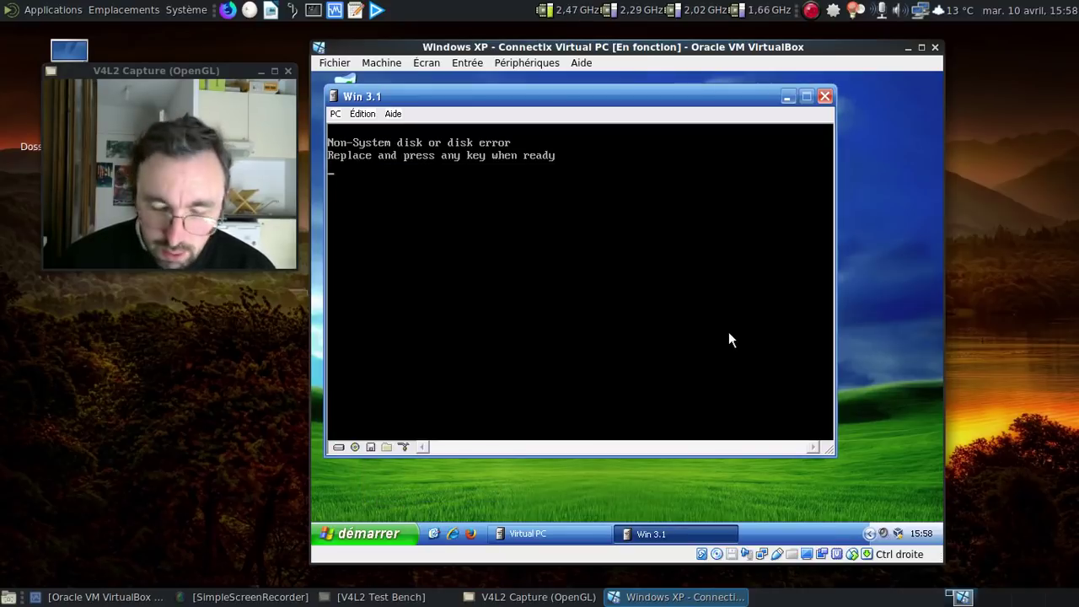
{"action": "key", "text": "alt+r"}
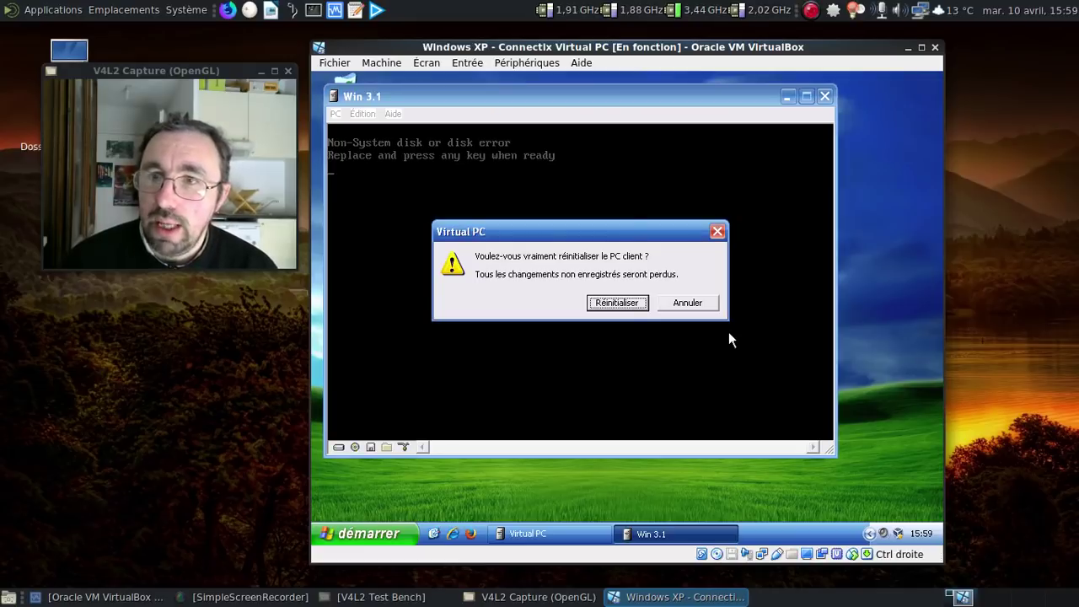
{"action": "key", "text": "Return"}
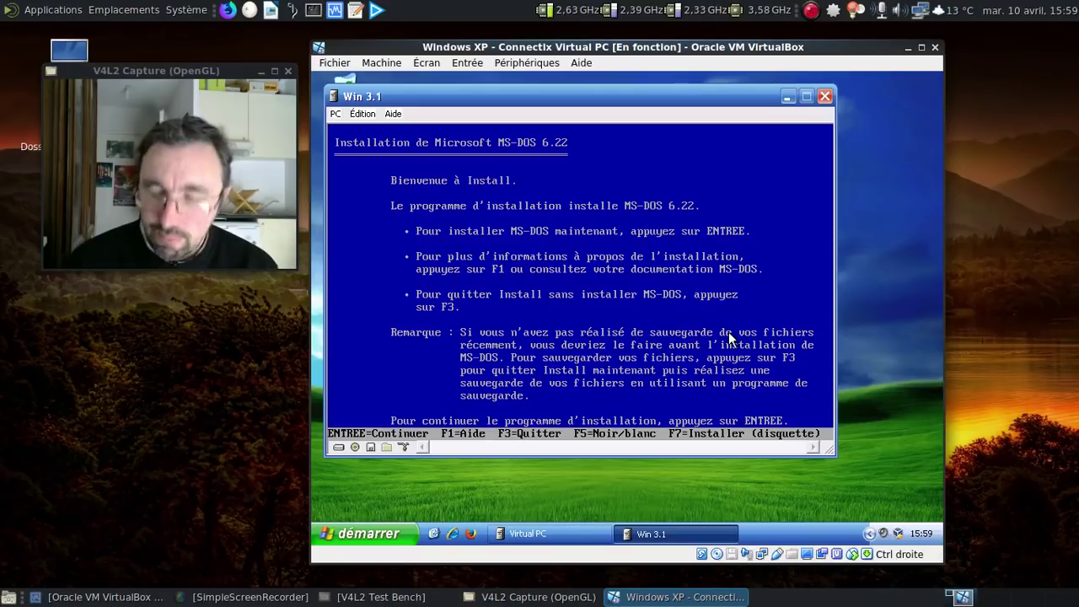
Step: Begin MS-DOS setup with default system settings and supply the disk2 floppy image
{"action": "key", "text": "Return"}
{"action": "key", "text": "Return"}
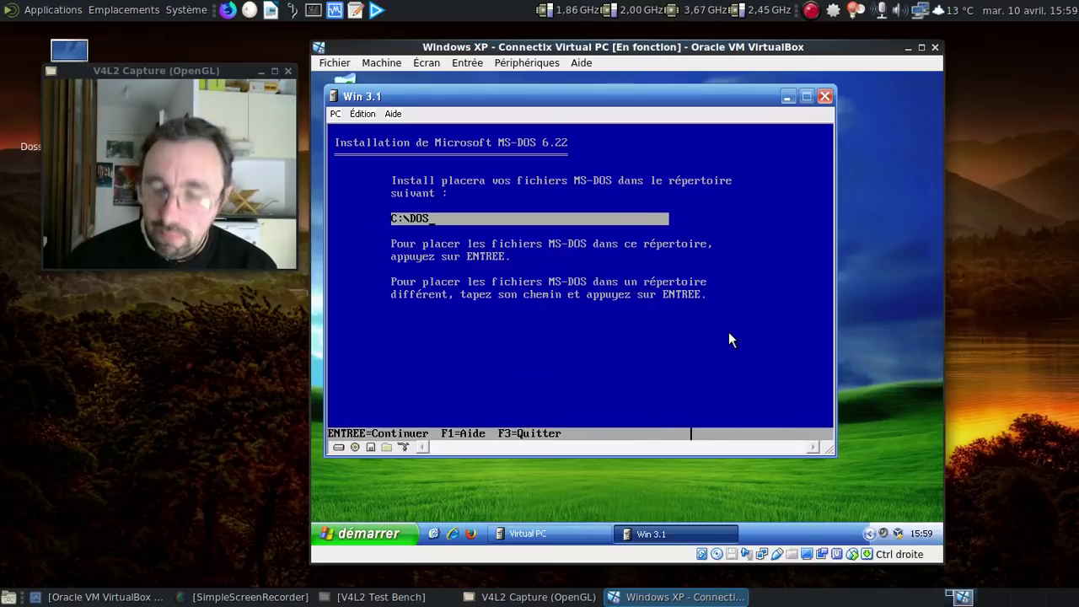
{"action": "key", "text": "Return"}
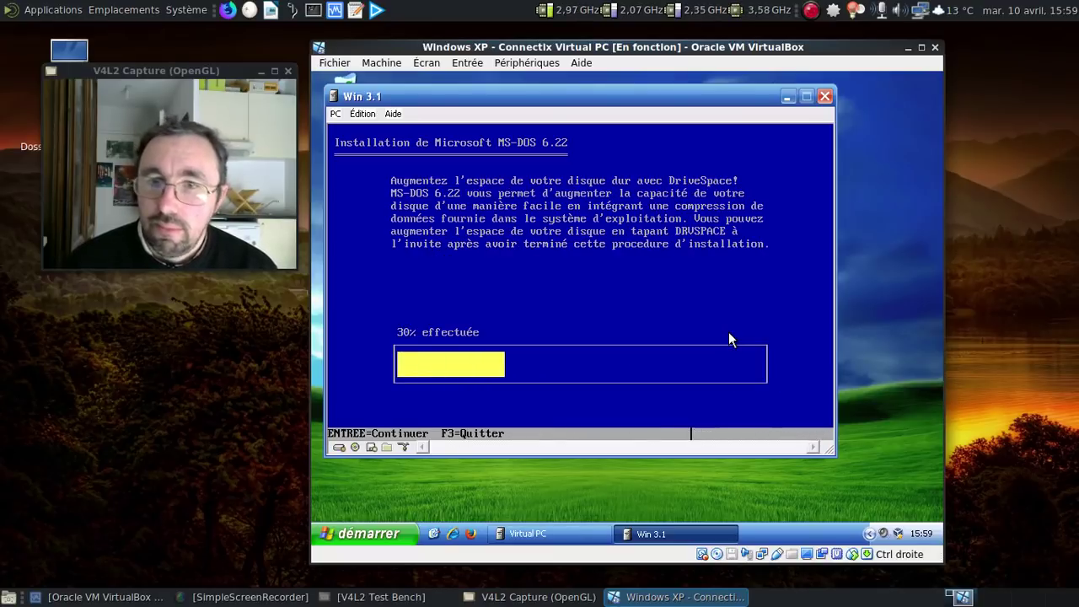
{"action": "right_click", "coordinate": [370, 449]}
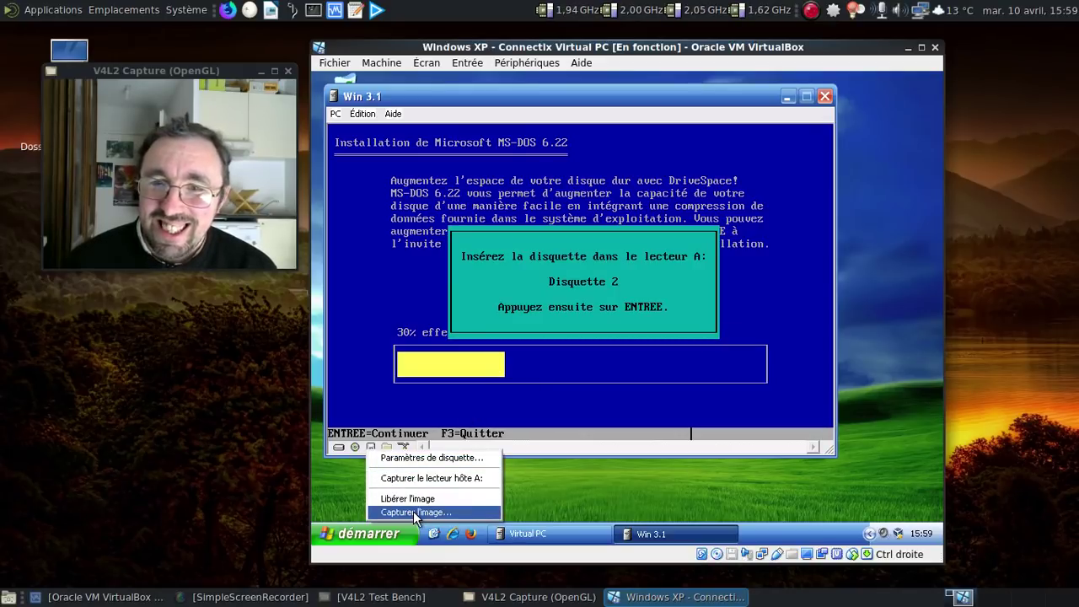
{"action": "left_click", "coordinate": [413, 510]}
{"action": "left_click", "coordinate": [412, 233]}
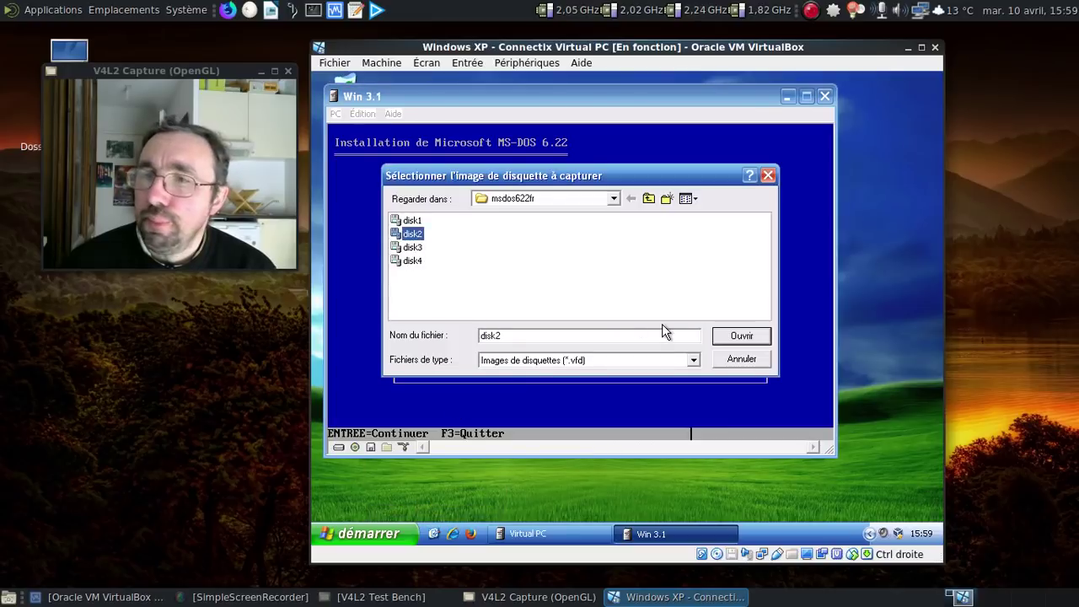
{"action": "left_click", "coordinate": [732, 335]}
{"action": "key", "text": "Return"}
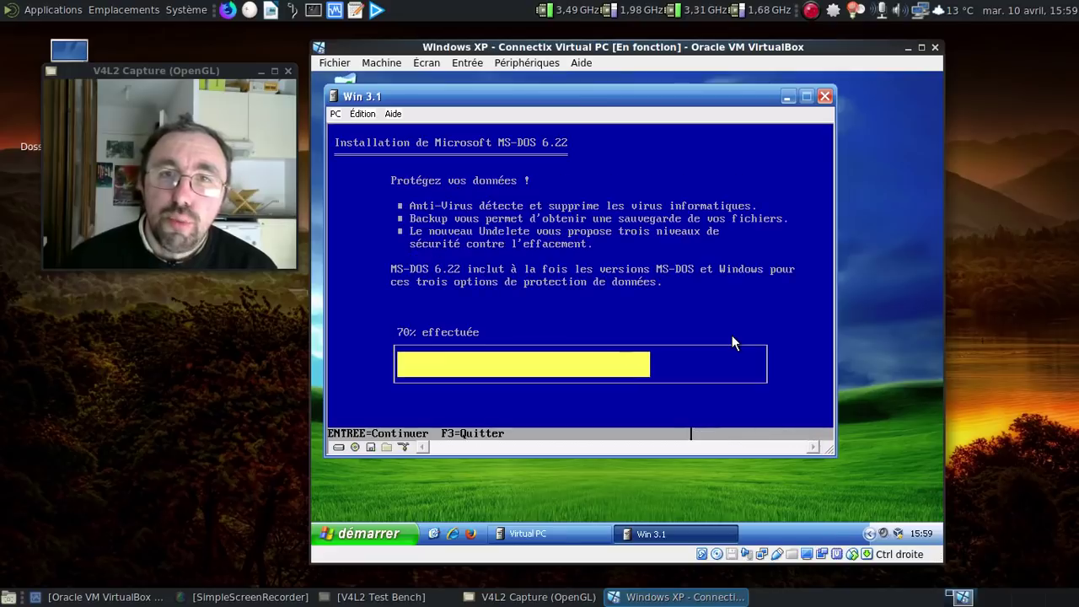
Step: Capture the disk3 floppy image and let setup continue copying
{"action": "right_click", "coordinate": [370, 447]}
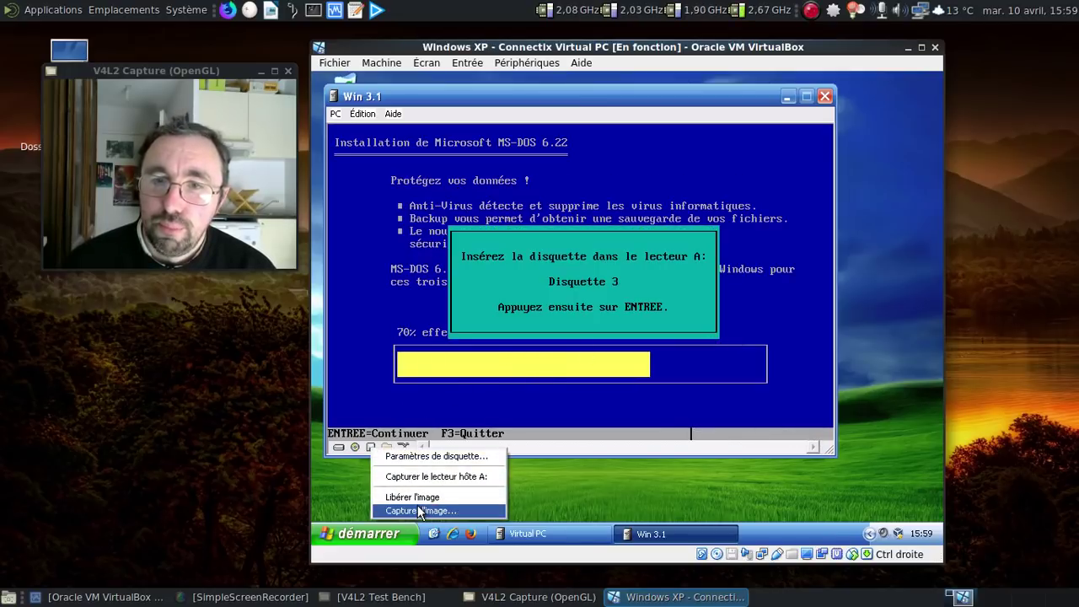
{"action": "left_click", "coordinate": [419, 511]}
{"action": "left_click", "coordinate": [412, 247]}
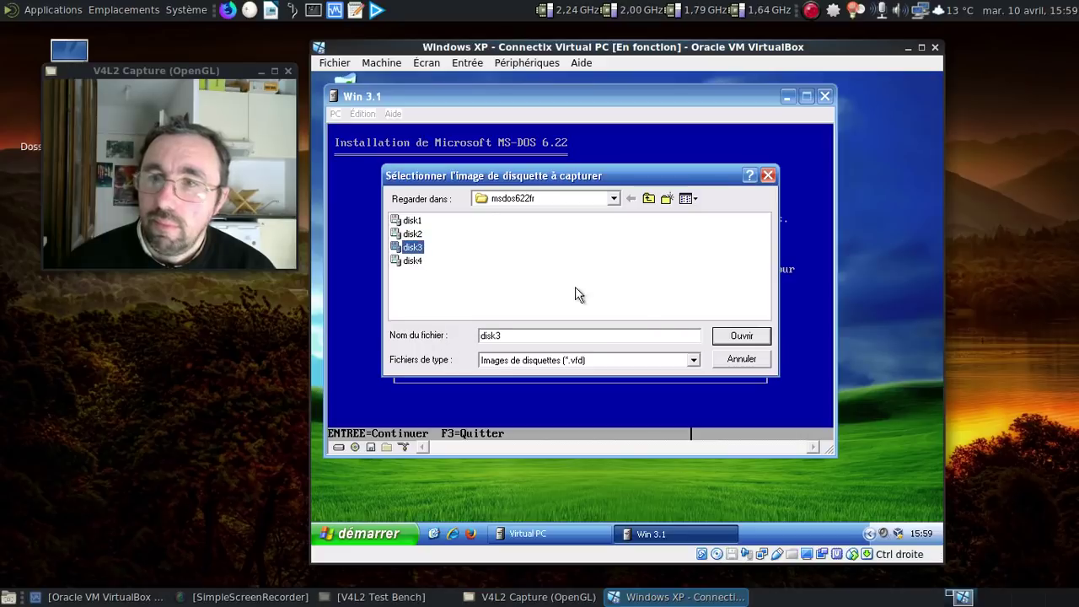
{"action": "left_click", "coordinate": [730, 336]}
{"action": "key", "text": "Return"}
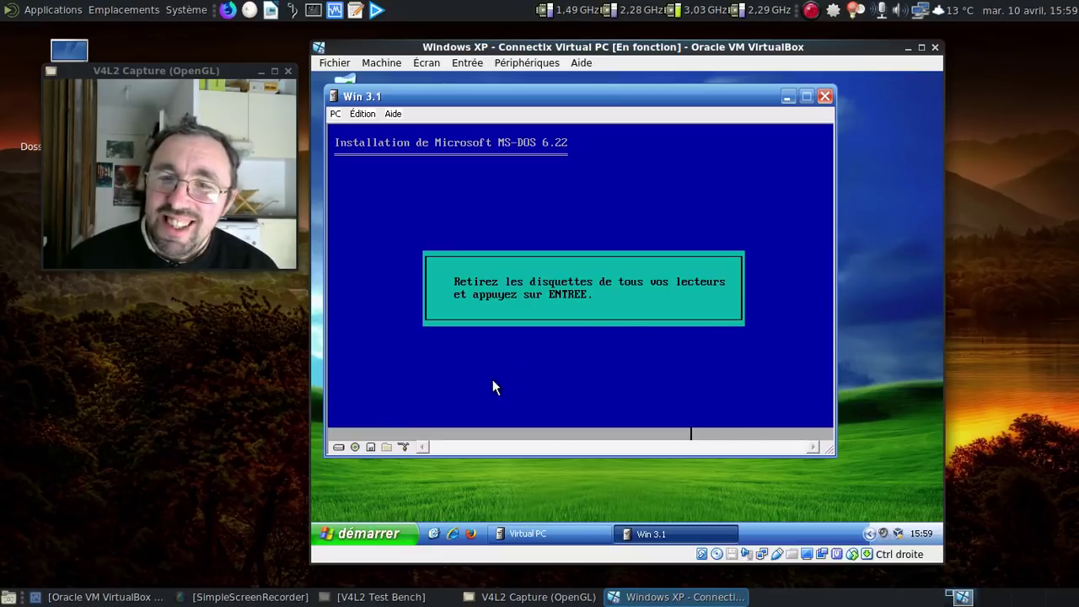
Step: Eject the floppy image (Libérer l'image) and reset the guest so MS-DOS boots to C:\>
{"action": "left_click", "coordinate": [386, 447]}
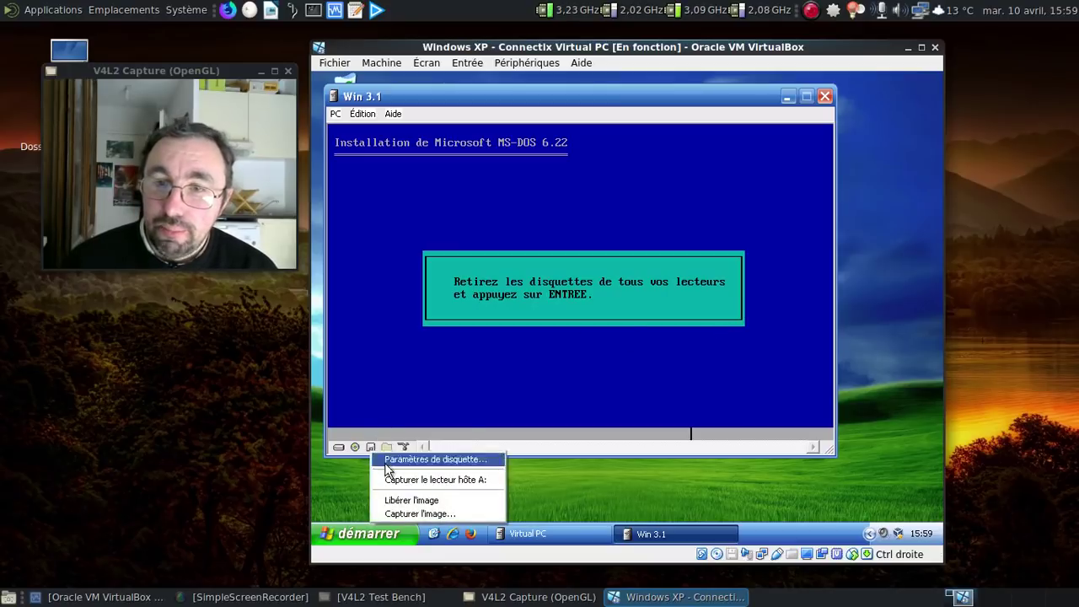
{"action": "left_click", "coordinate": [421, 499]}
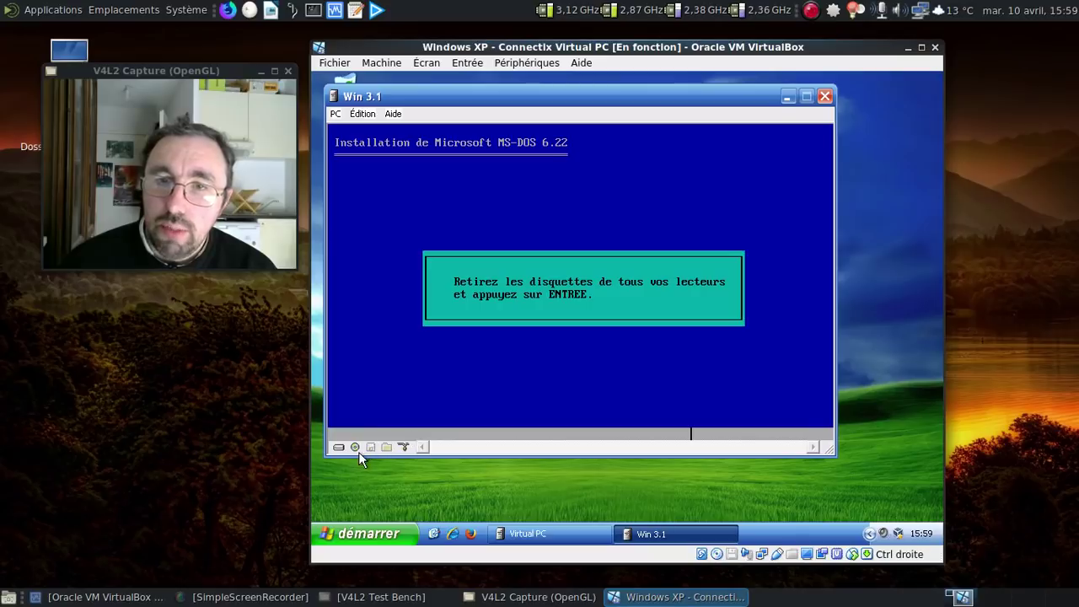
{"action": "key", "text": "alt+r"}
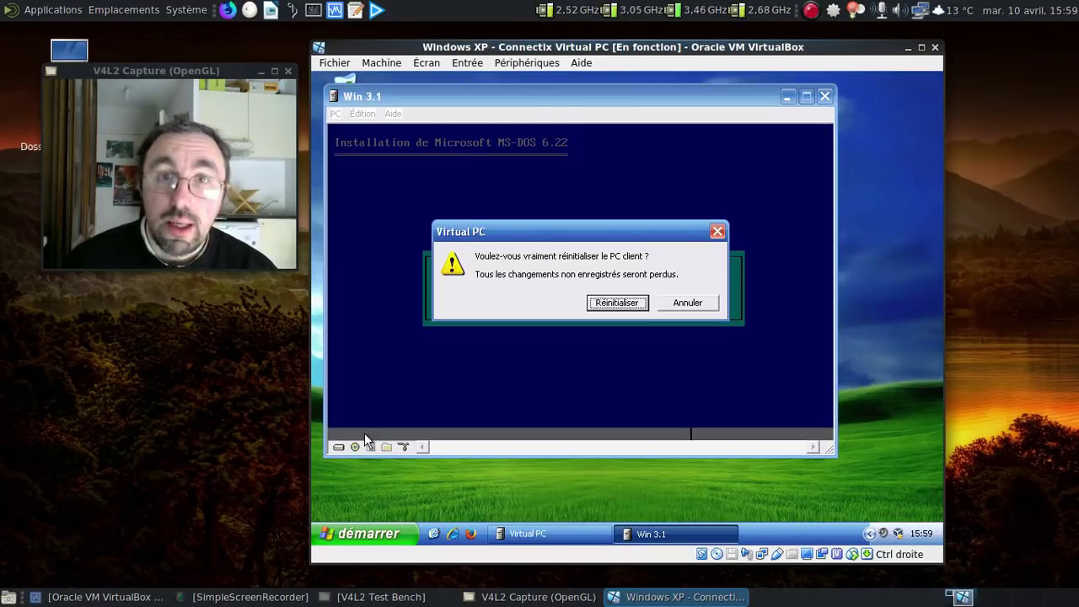
{"action": "key", "text": "Return"}
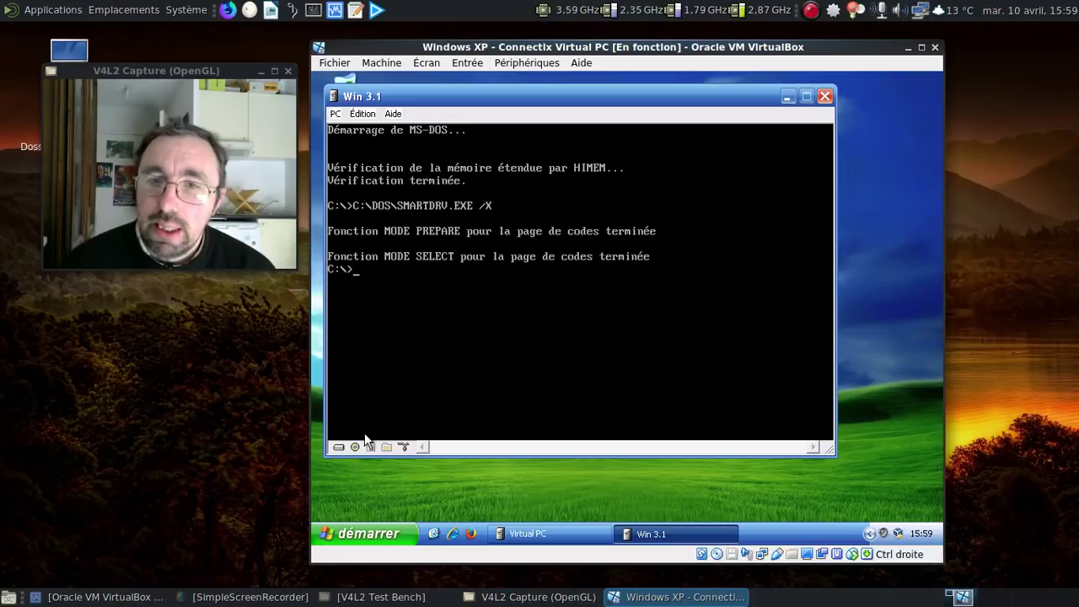
{"action": "left_click", "coordinate": [371, 447]}
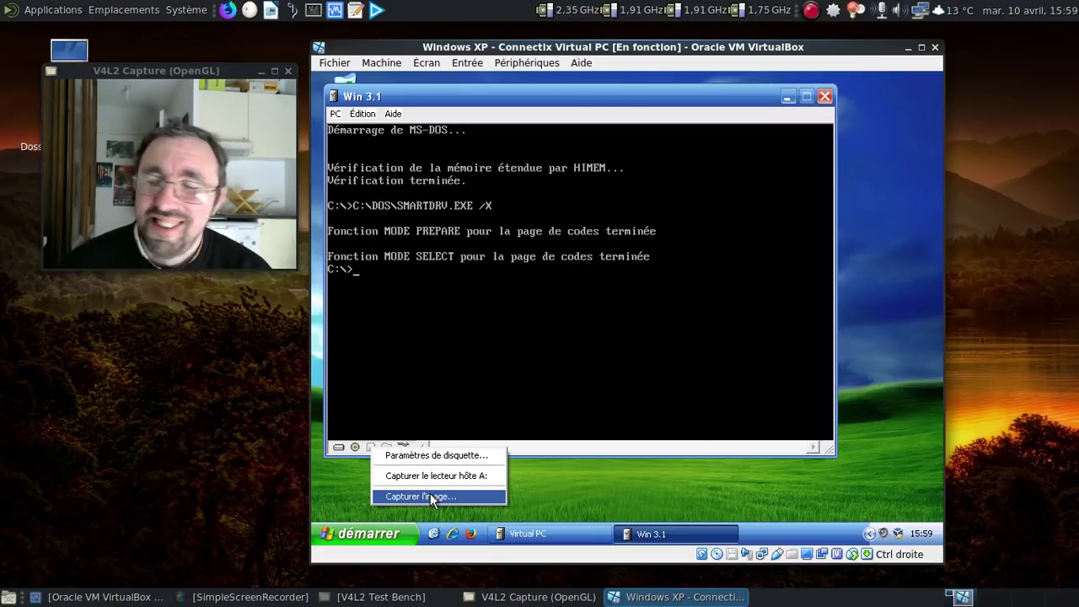
Step: Load the disk4 floppy image, switch to drive A: and list its files with dir
{"action": "left_click", "coordinate": [430, 497]}
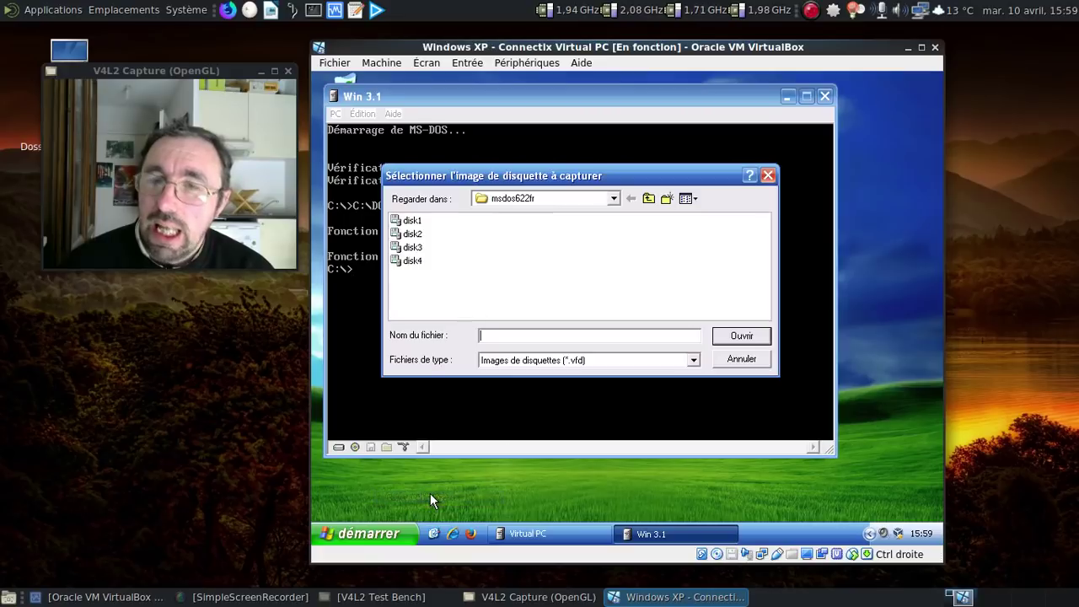
{"action": "left_click", "coordinate": [404, 263]}
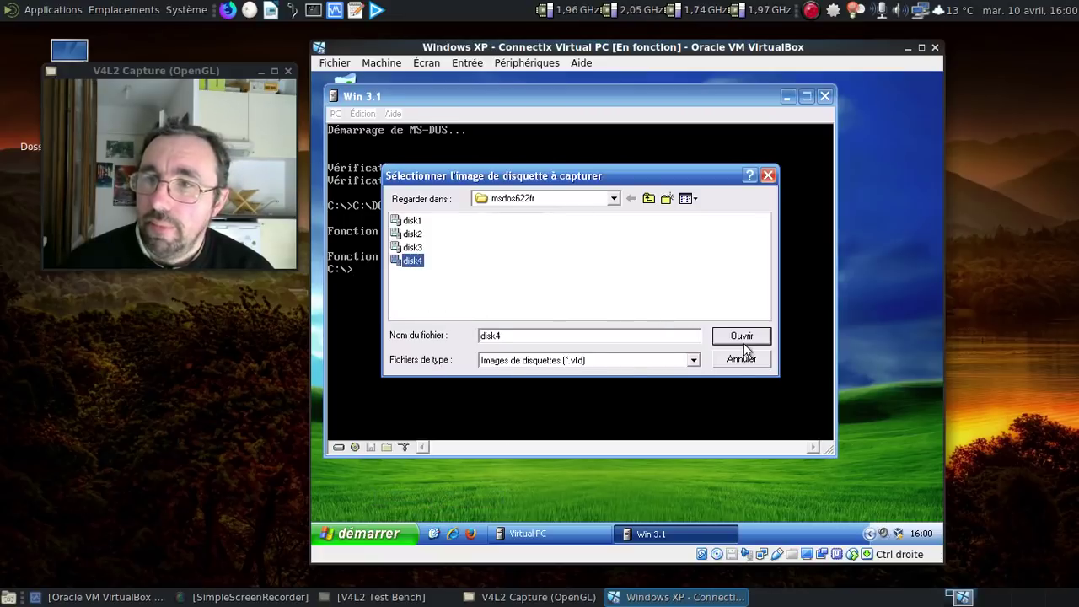
{"action": "left_click", "coordinate": [741, 337]}
{"action": "type", "text": "a:"}
{"action": "key", "text": "Return"}
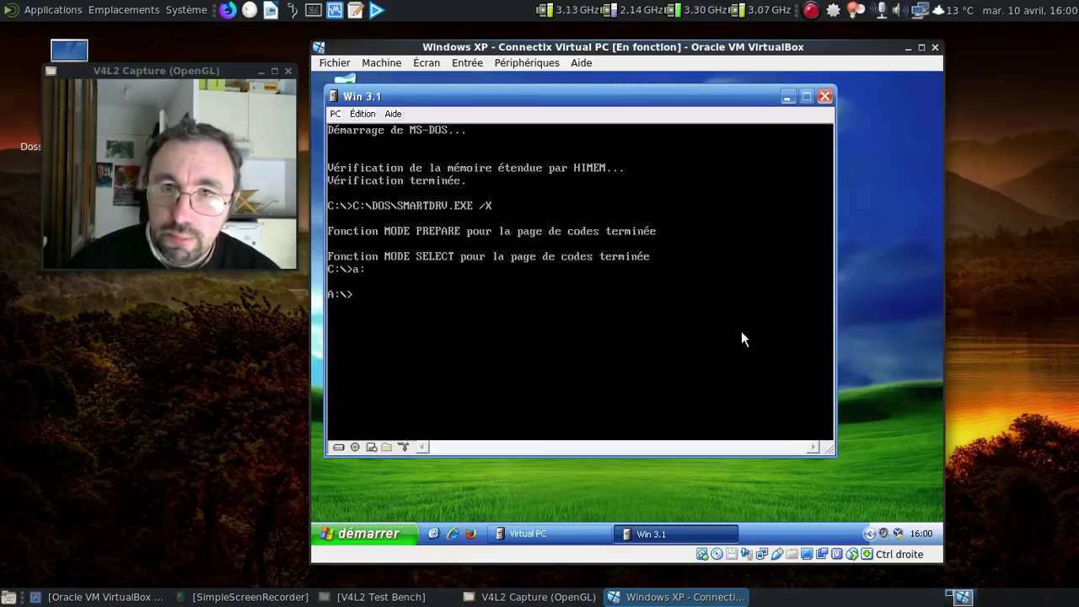
{"action": "type", "text": "dir"}
{"action": "key", "text": "Return"}
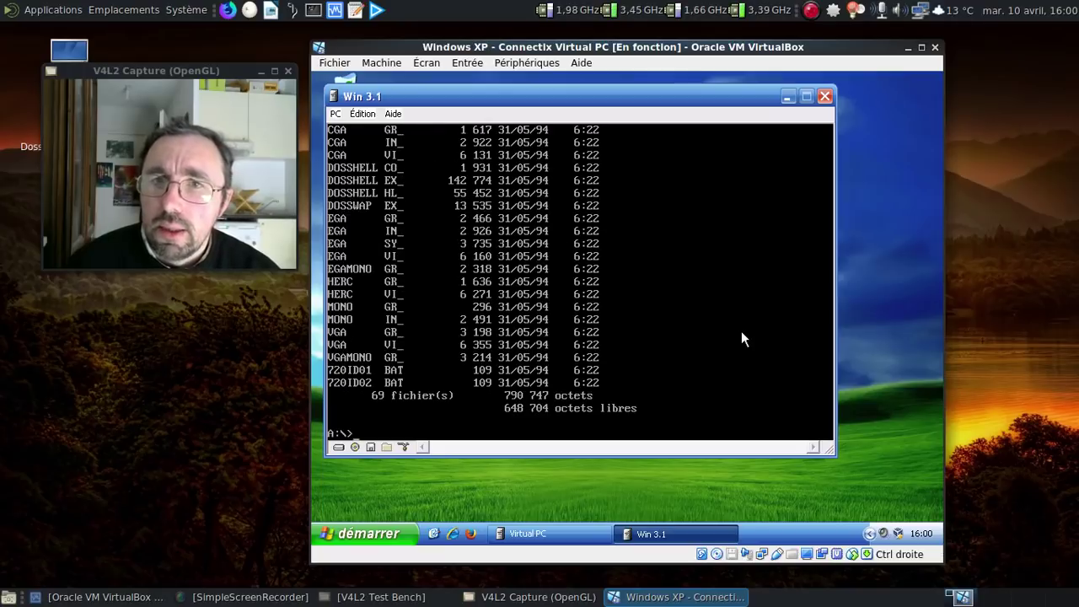
Step: List the floppy's *.exe and *.bat files, run setup, then return to drive C:
{"action": "type", "text": "dir "}
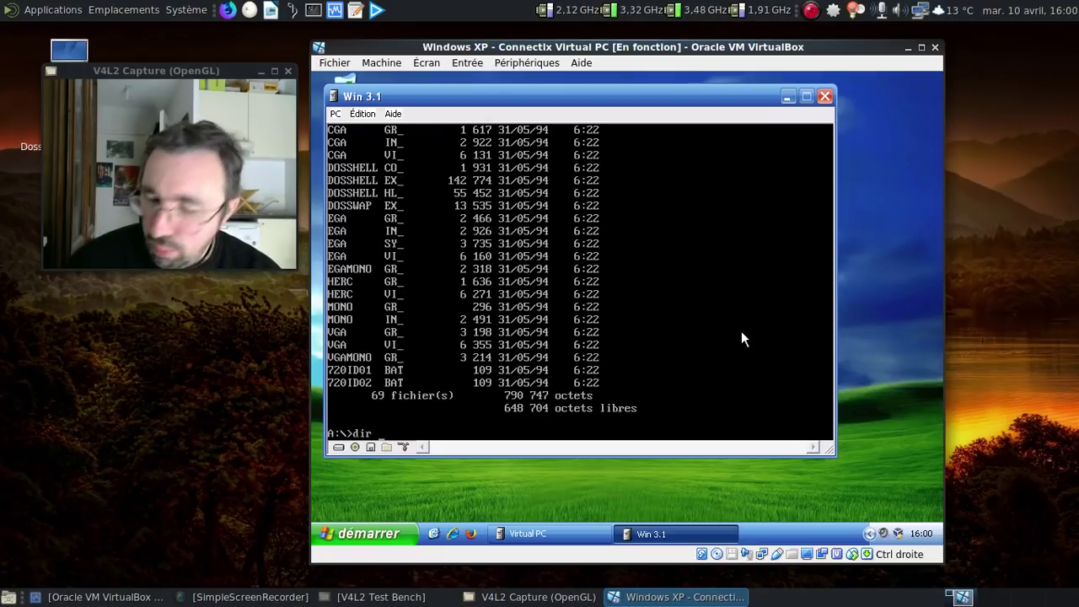
{"action": "type", "text": "*.exe"}
{"action": "key", "text": "Return"}
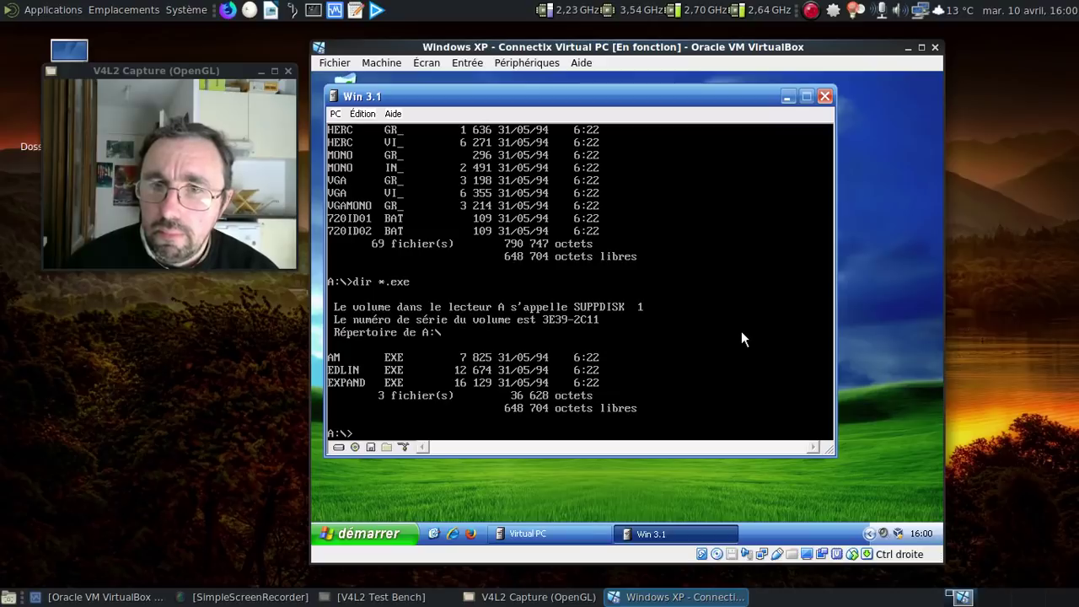
{"action": "type", "text": "dir"}
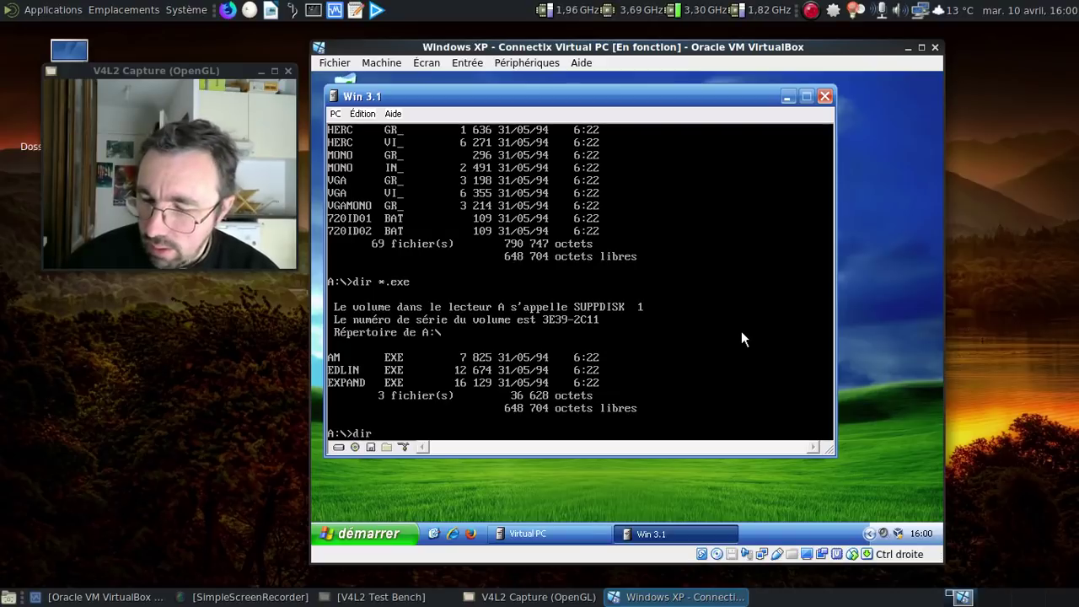
{"action": "type", "text": " *.bat"}
{"action": "key", "text": "Return"}
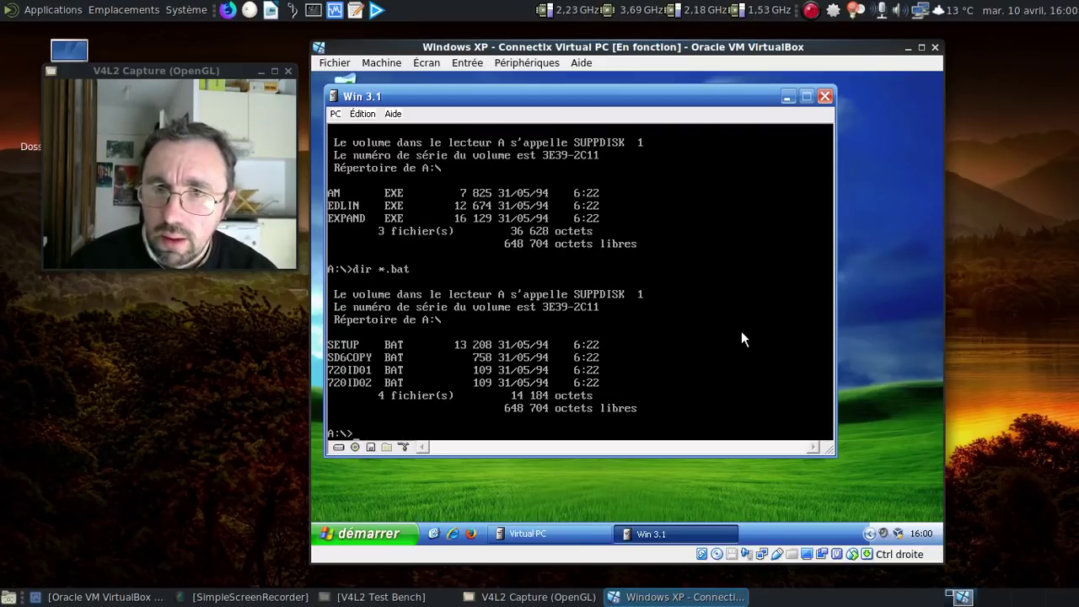
{"action": "type", "text": "setup"}
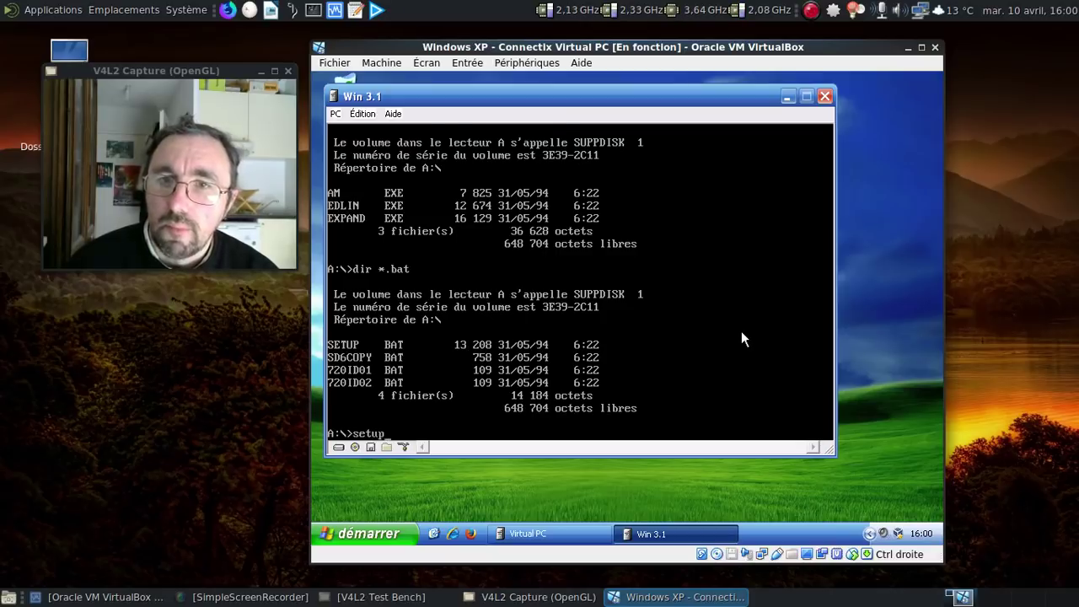
{"action": "key", "text": "Return"}
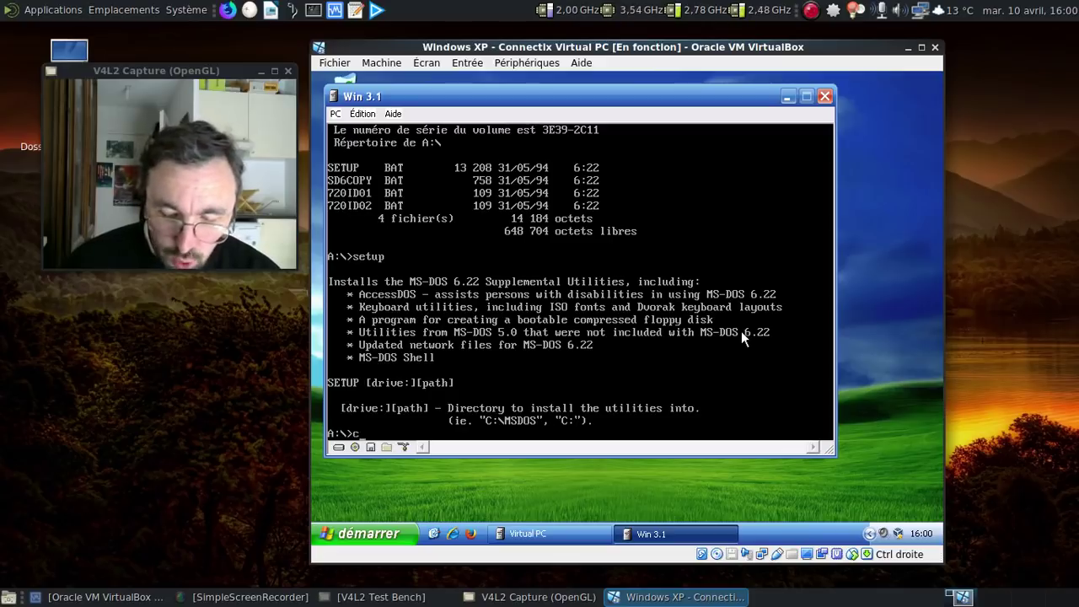
{"action": "type", "text": ":"}
{"action": "key", "text": "Return"}
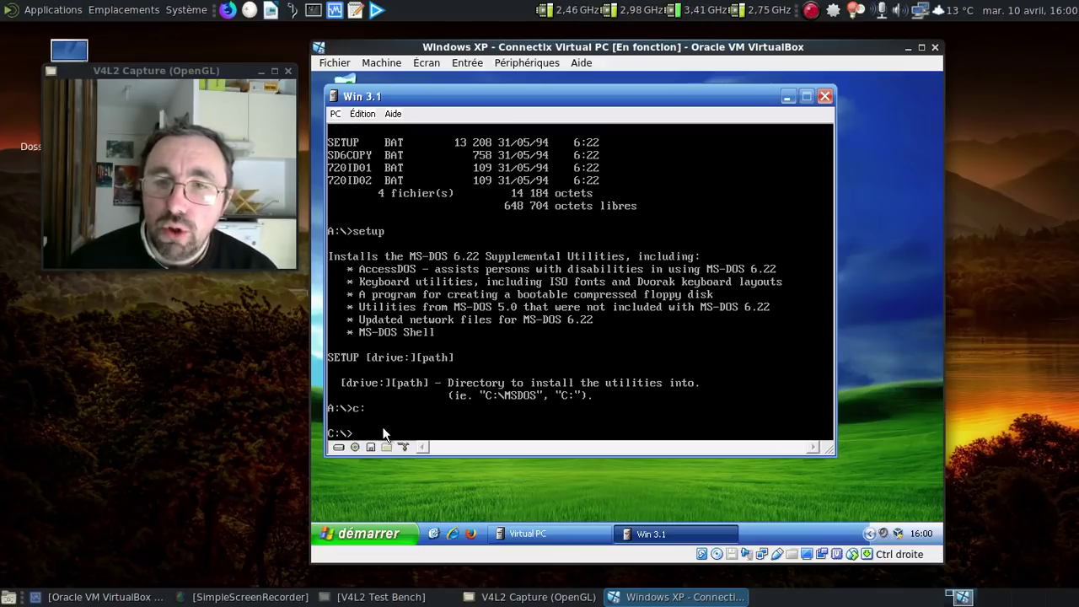
{"action": "left_click", "coordinate": [372, 450]}
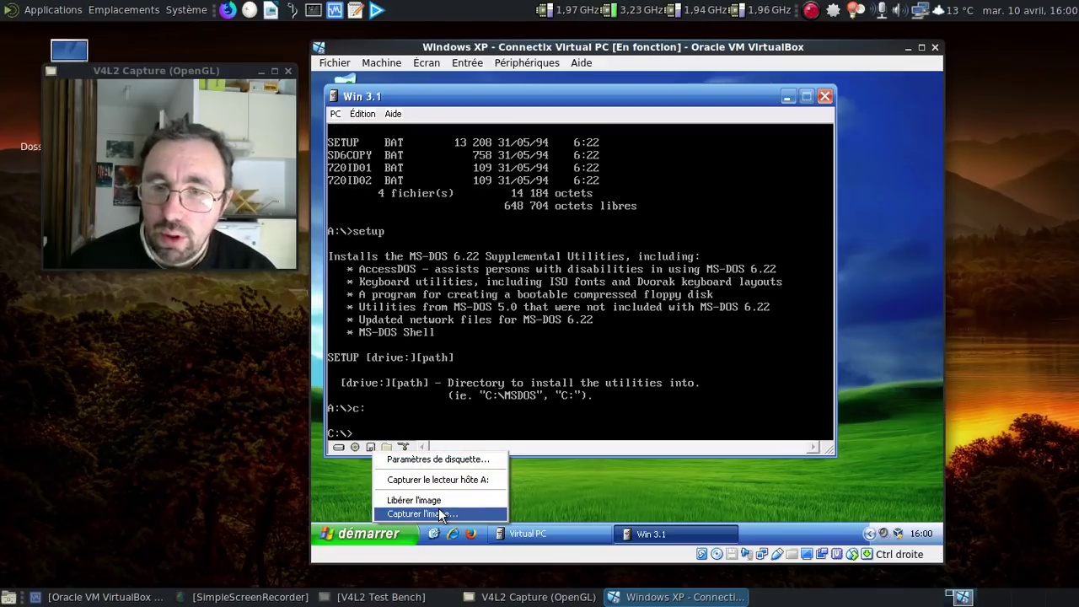
Step: Capture the disk1 image from the WFW_3.11_fr folder into the virtual floppy drive
{"action": "left_click", "coordinate": [439, 511]}
{"action": "left_click", "coordinate": [648, 199]}
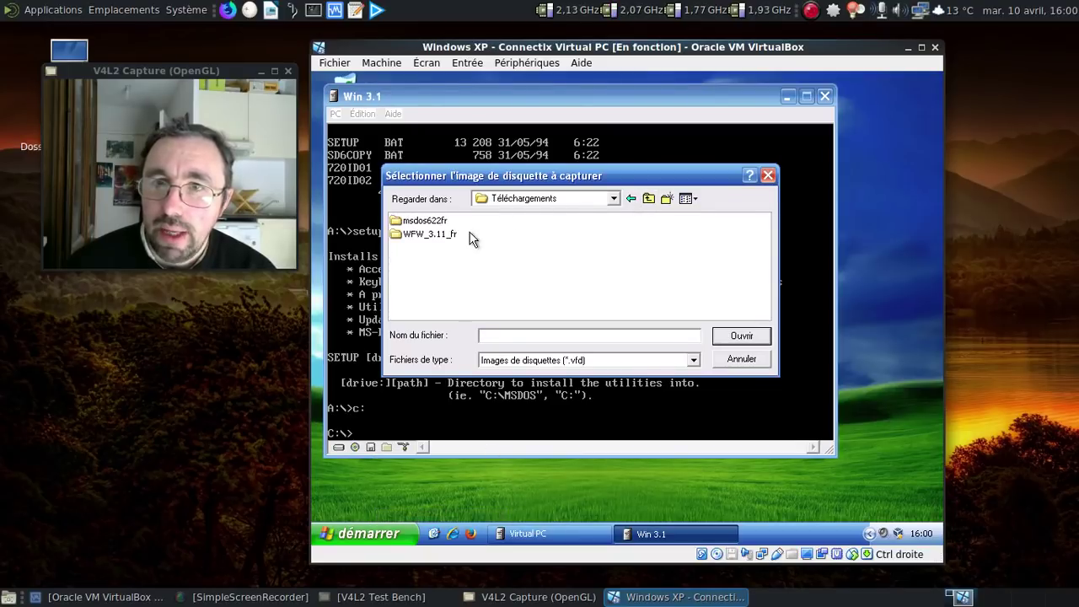
{"action": "double_click", "coordinate": [452, 236]}
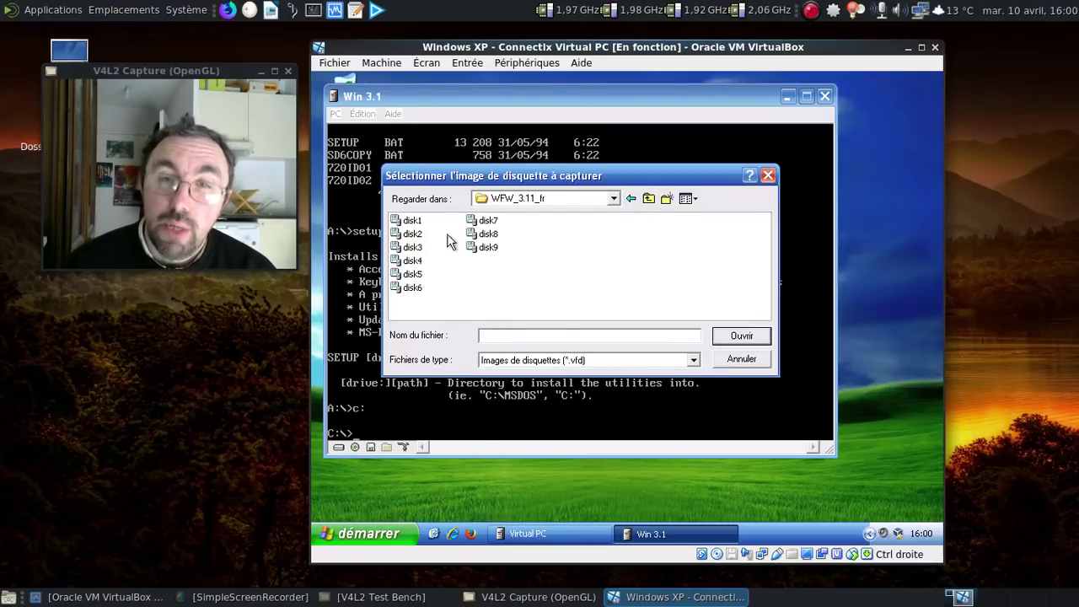
{"action": "left_click", "coordinate": [406, 220]}
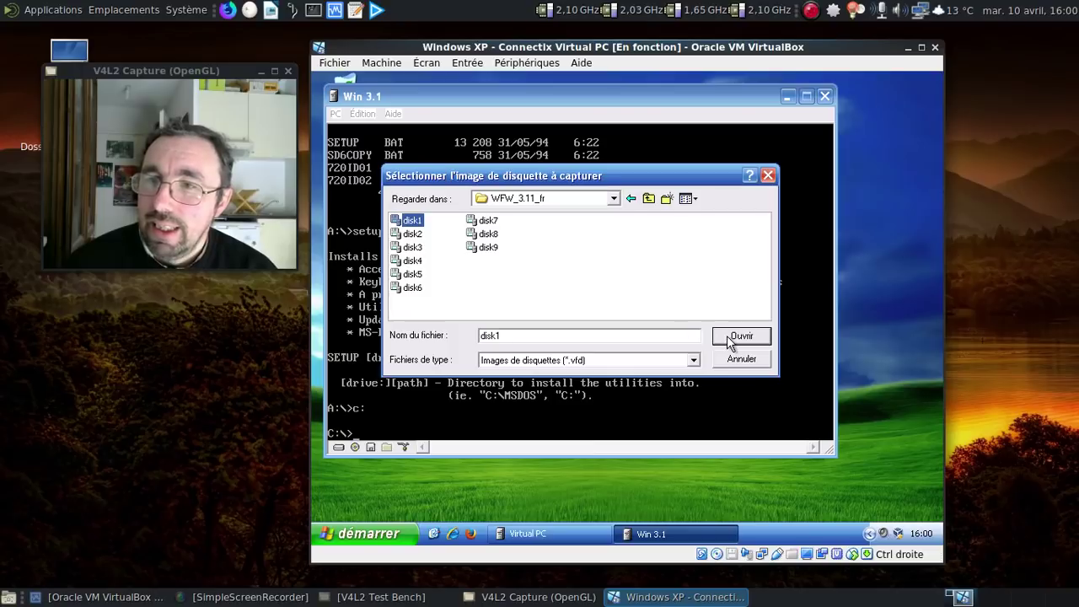
{"action": "left_click", "coordinate": [735, 336]}
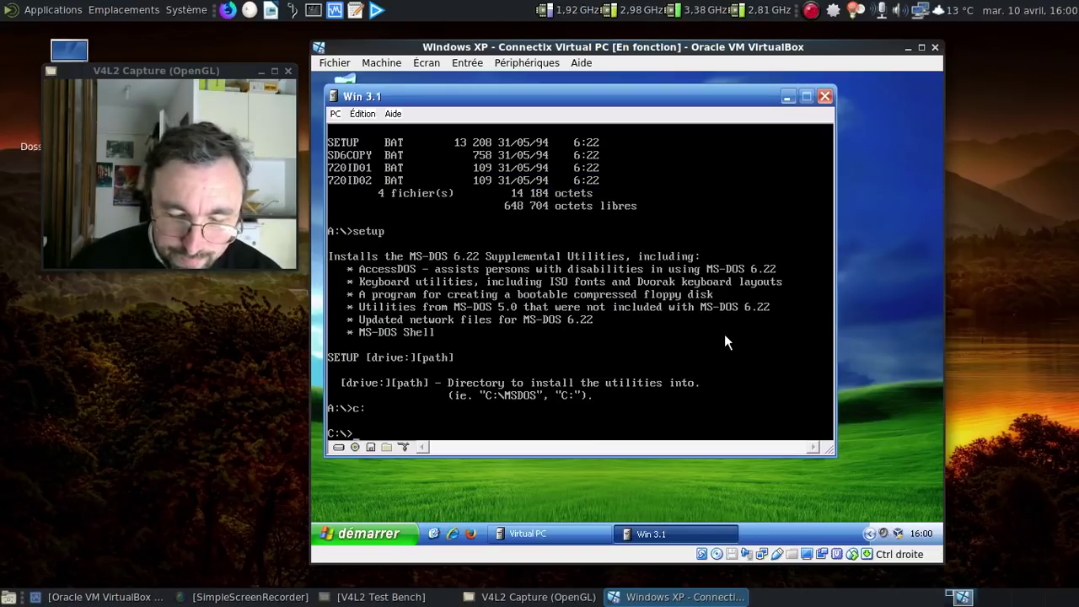
Step: Switch to drive A:, try setup, then launch the installer with install
{"action": "type", "text": "a:"}
{"action": "key", "text": "Return"}
{"action": "type", "text": "setup"}
{"action": "key", "text": "Return"}
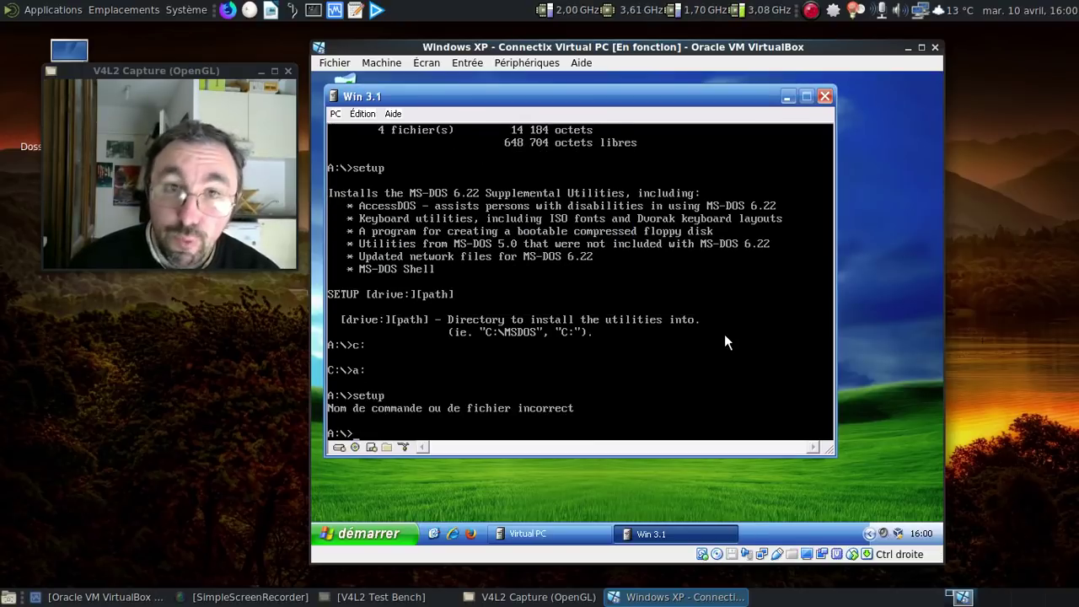
{"action": "type", "text": "install"}
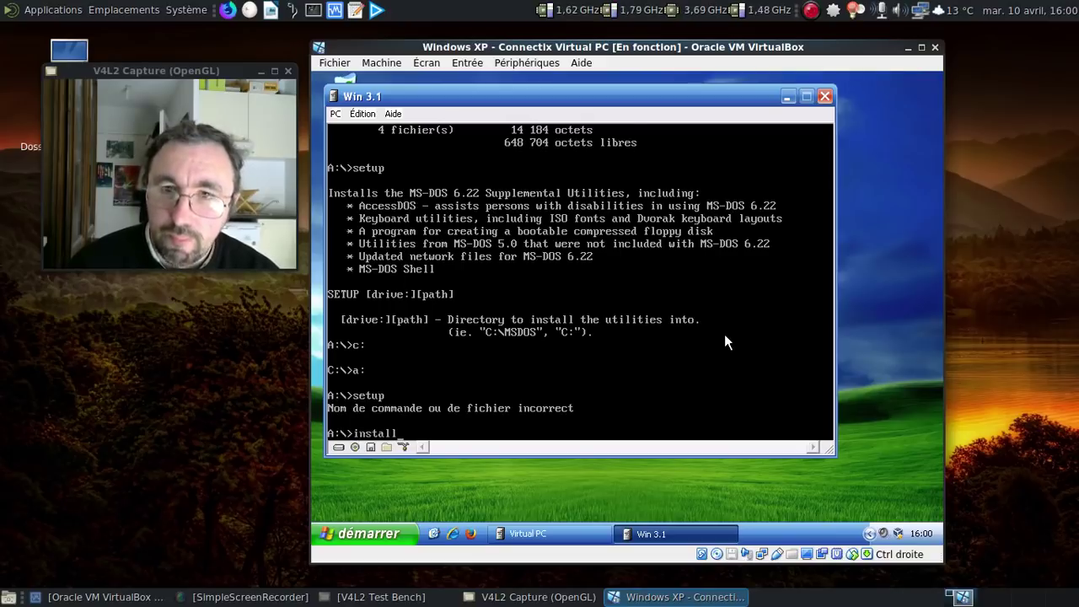
{"action": "key", "text": "Return"}
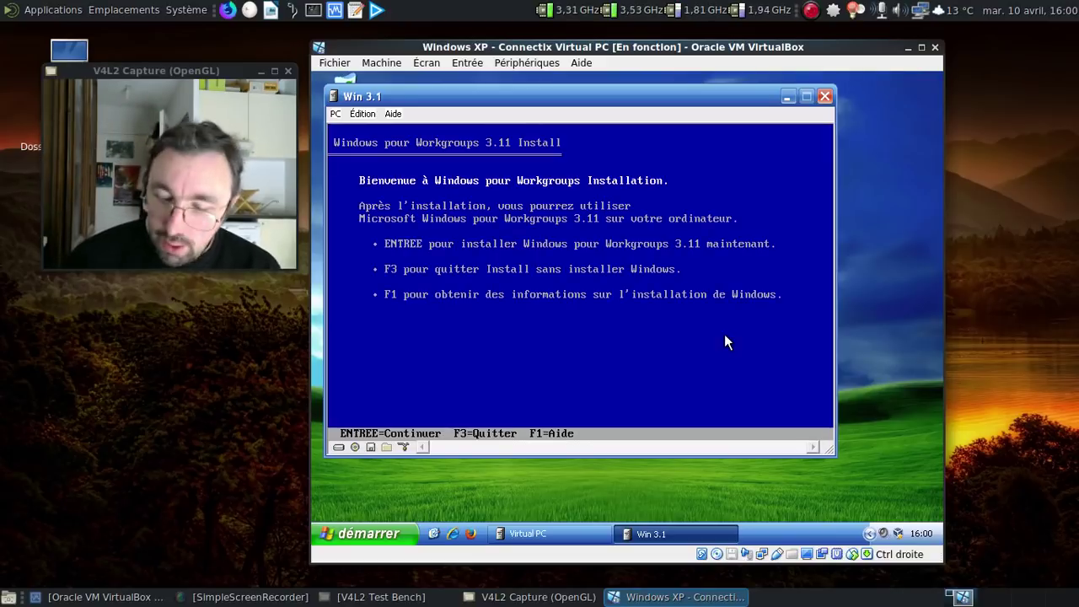
Step: Choose express setup, then capture the disk2 image when prompted and continue copying
{"action": "key", "text": "Return"}
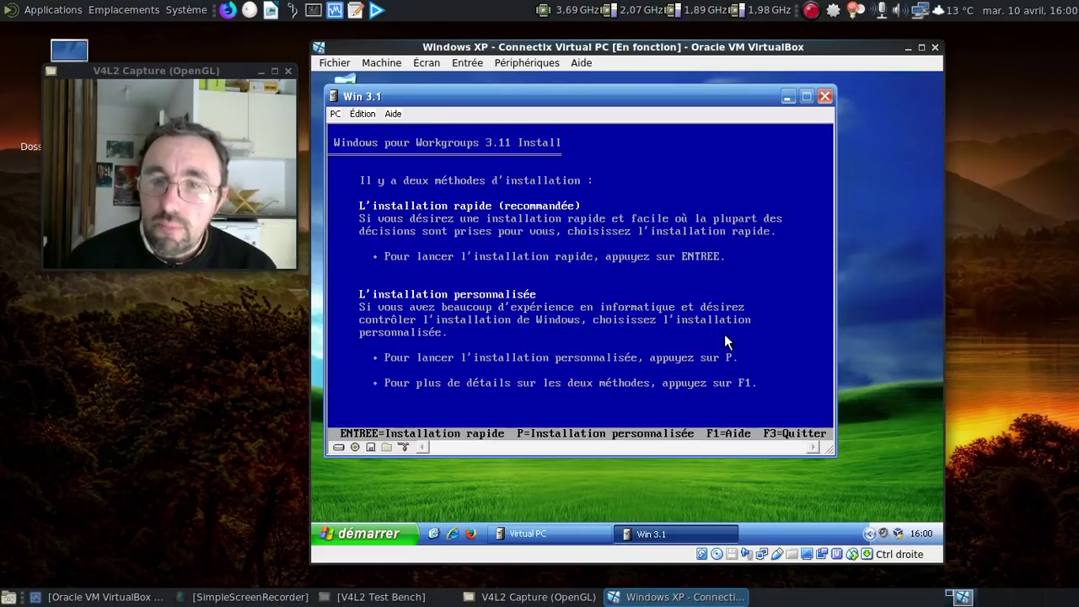
{"action": "key", "text": "Return"}
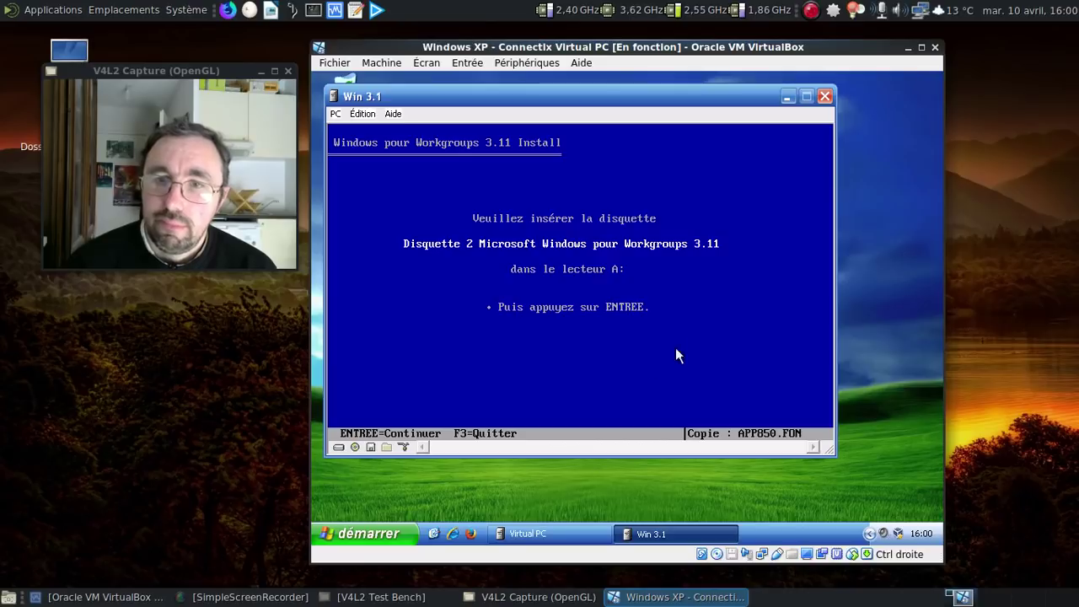
{"action": "left_click", "coordinate": [355, 446]}
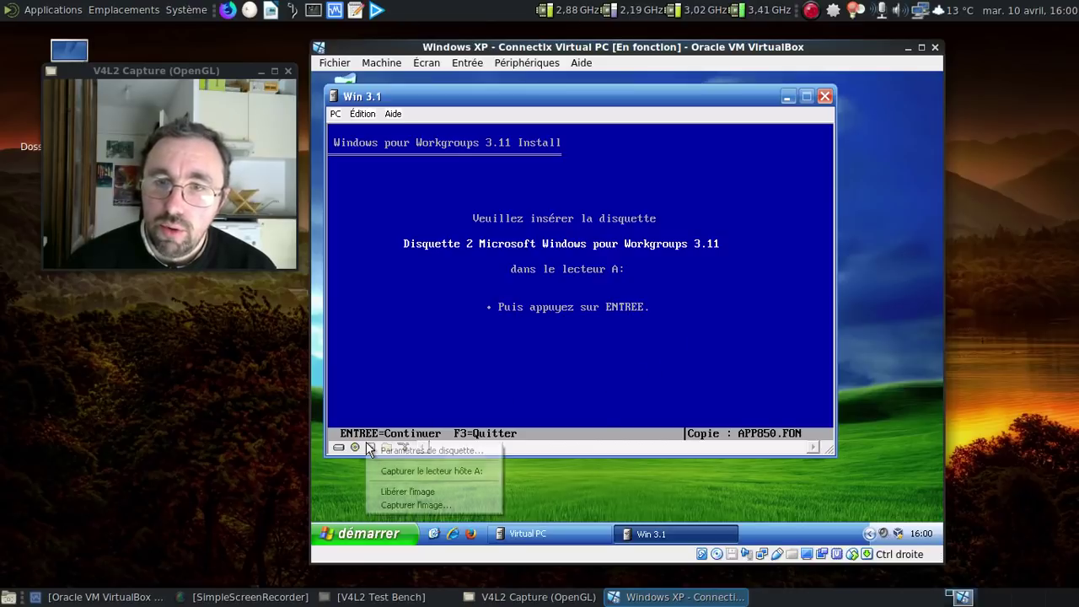
{"action": "left_click", "coordinate": [410, 504]}
{"action": "left_click", "coordinate": [413, 234]}
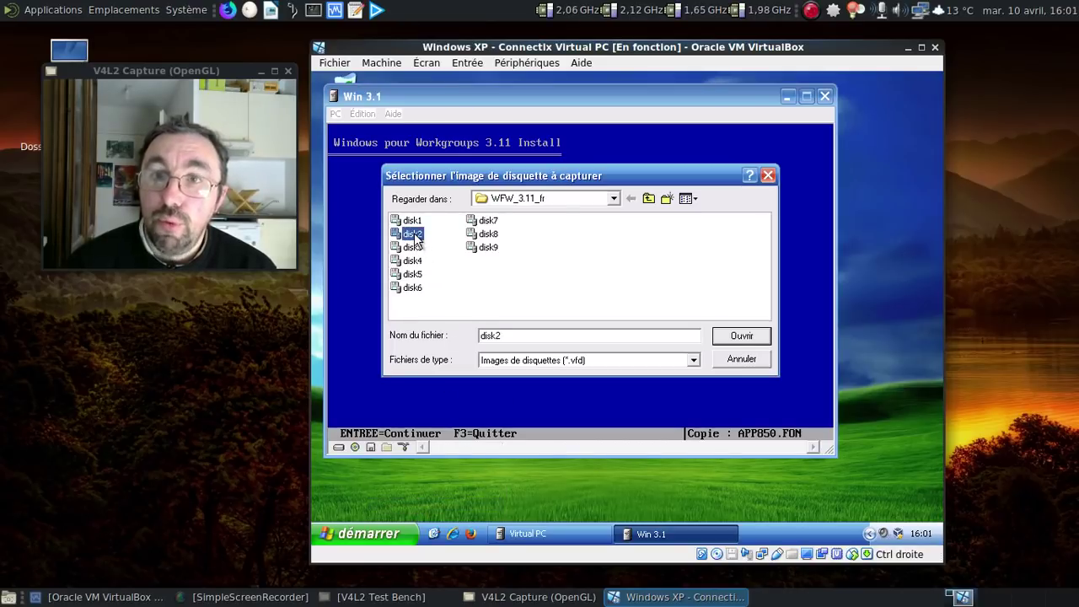
{"action": "left_click", "coordinate": [741, 336]}
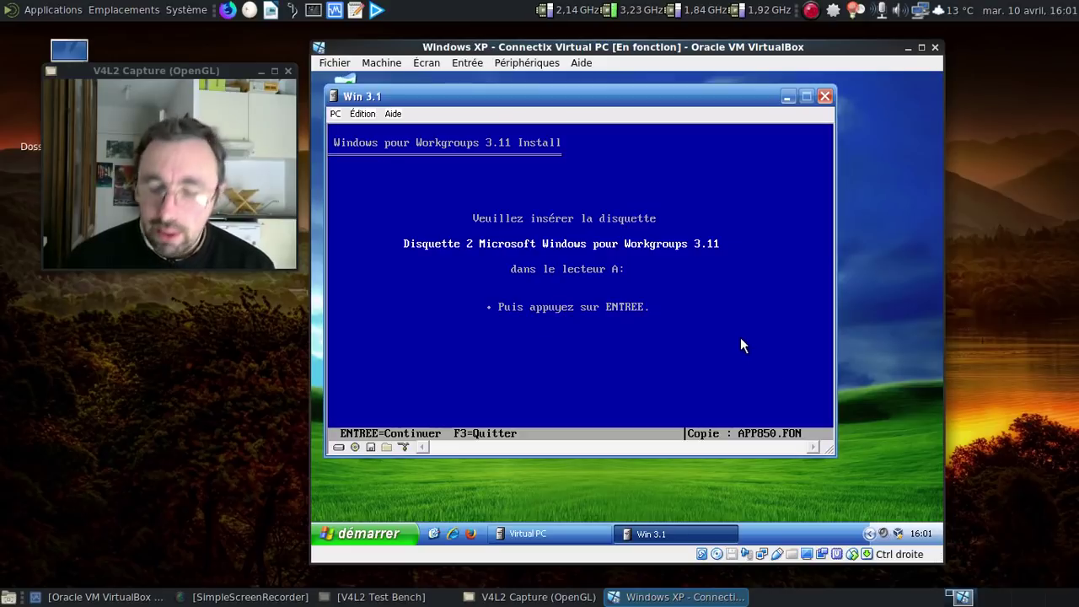
{"action": "key", "text": "Return"}
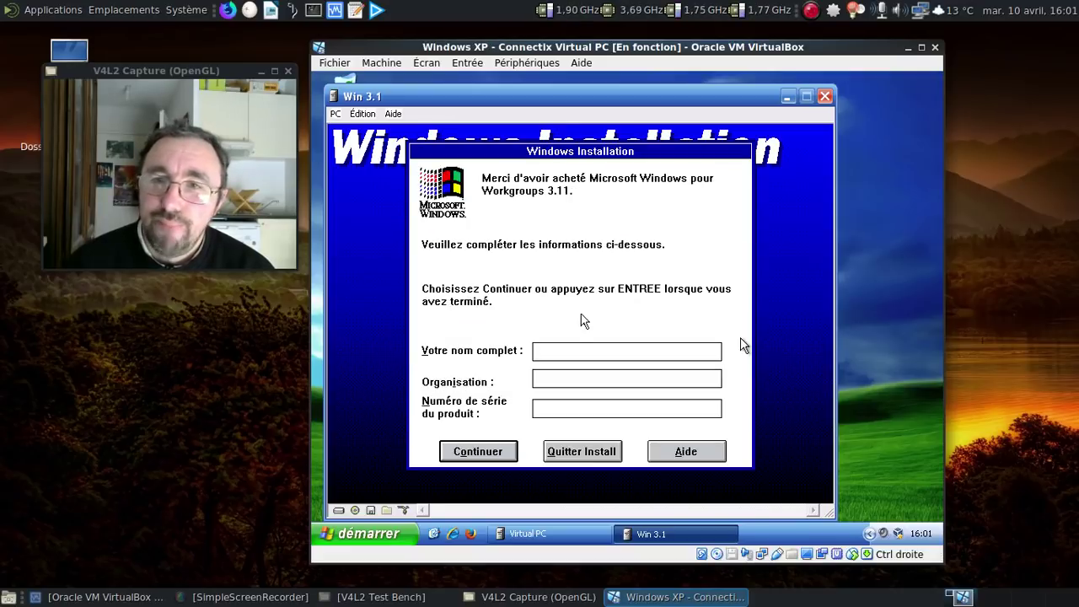
Step: Enter the user's full name and an organisation, leave the serial blank, and confirm
{"action": "type", "text": "Frederic BN"}
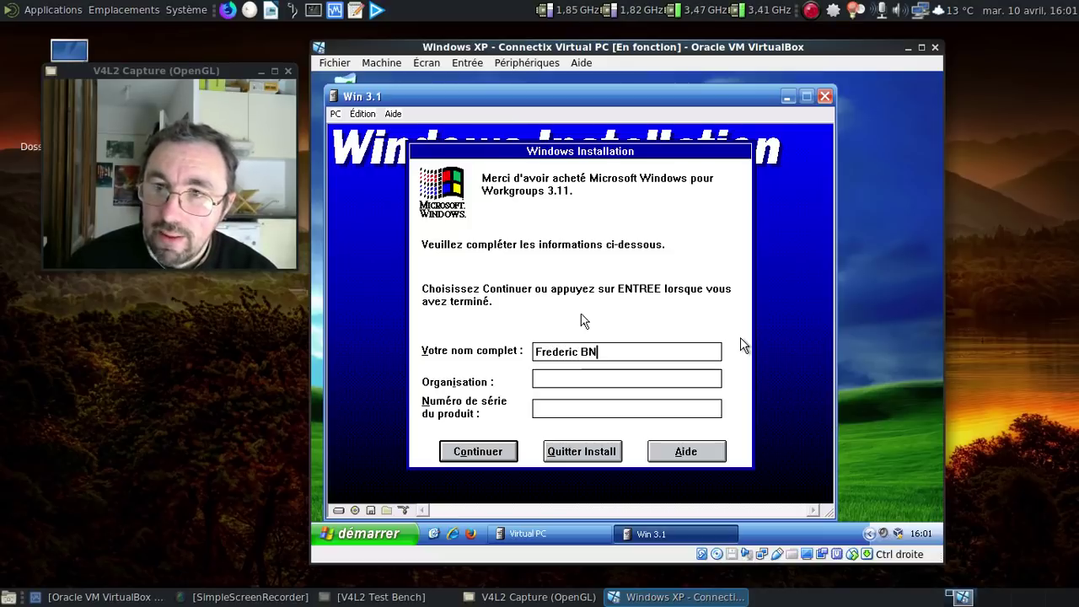
{"action": "key", "text": "BackSpace"}
{"action": "type", "text": "ezies"}
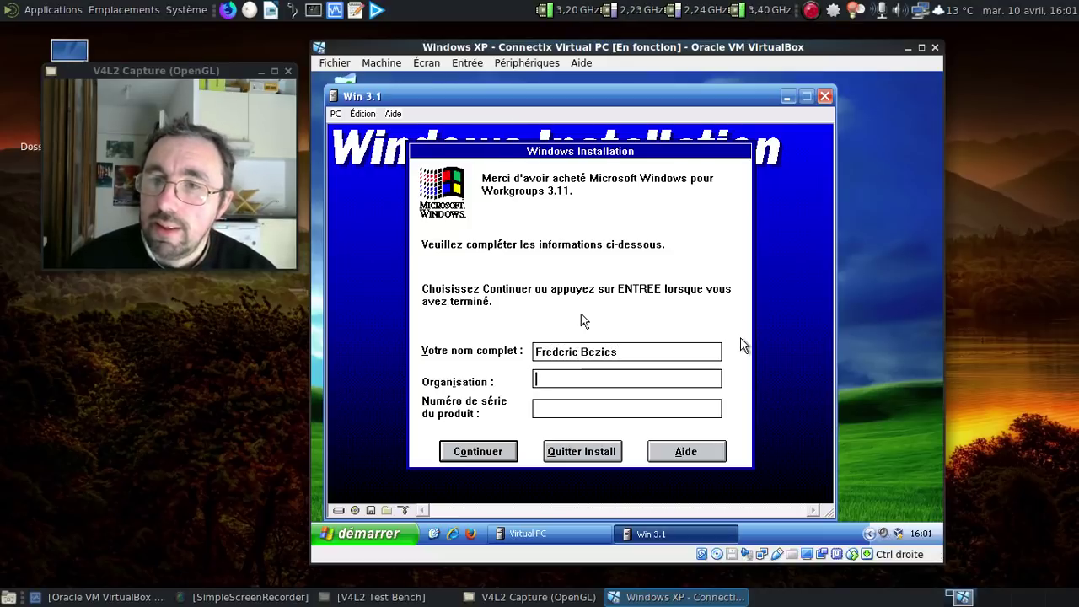
{"action": "type", "text": "Mon pop"}
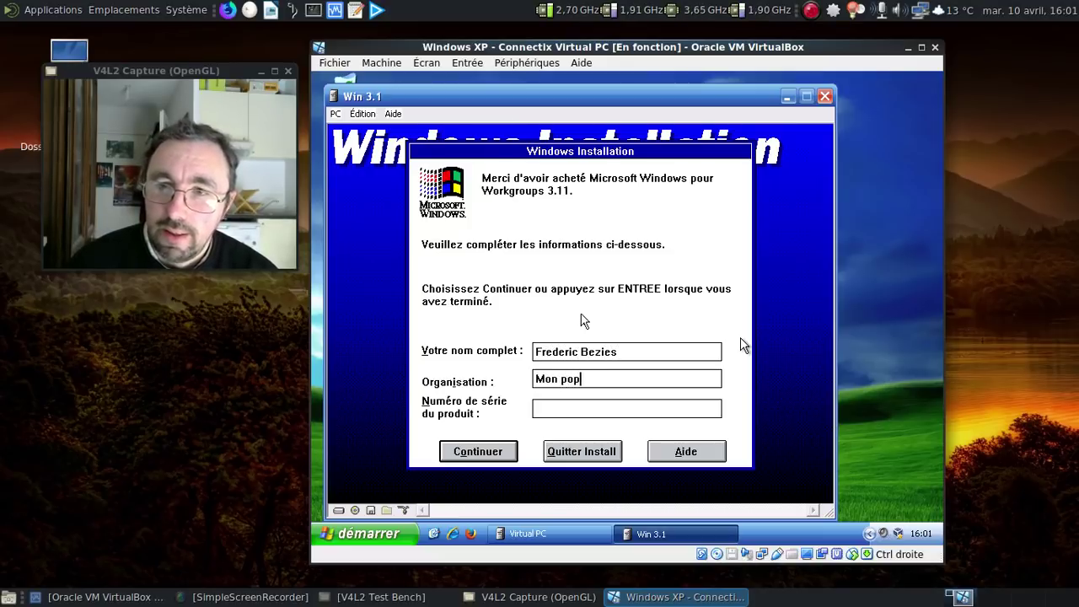
{"action": "type", "text": "otin sur la "}
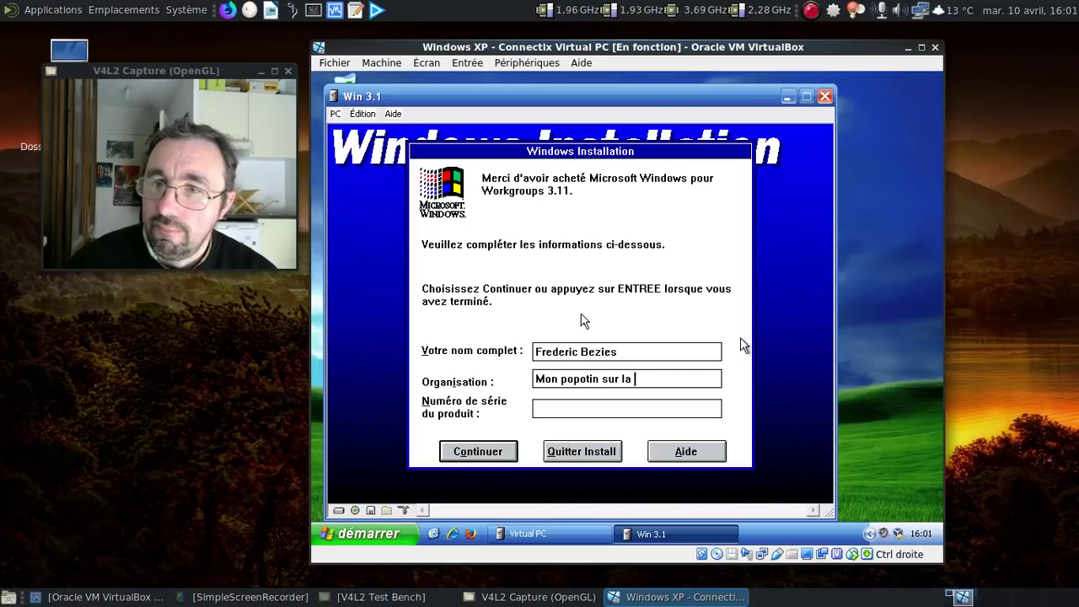
{"action": "type", "text": "Copai"}
{"action": "key", "text": "BackSpace"}
{"action": "key", "text": "BackSpace"}
{"action": "key", "text": "BackSpace"}
{"action": "key", "text": "BackSpace"}
{"action": "key", "text": "BackSpace"}
{"action": "type", "text": "commo"}
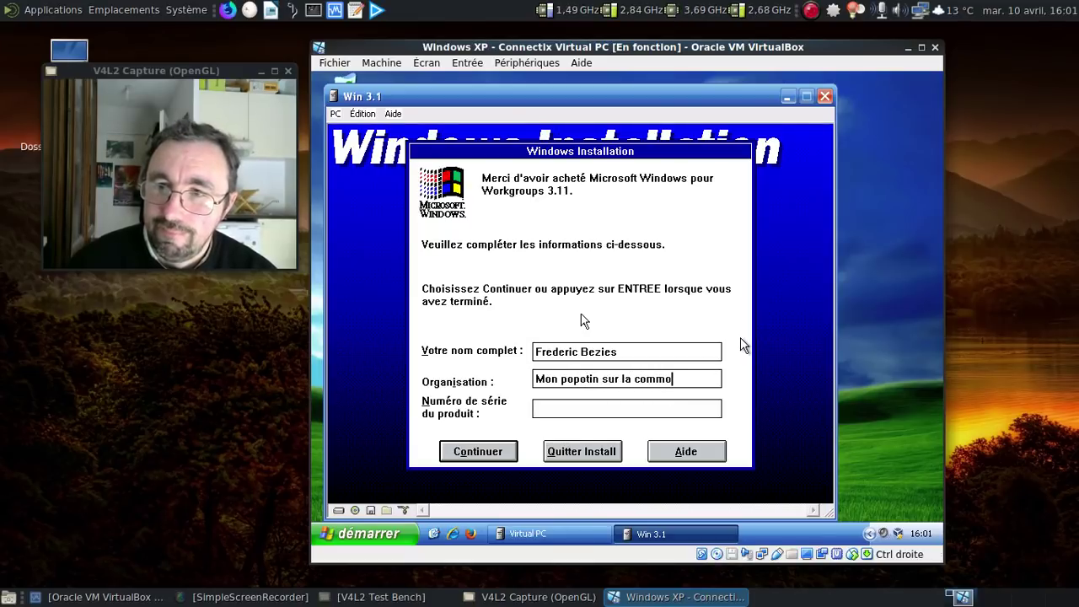
{"action": "type", "text": "de"}
{"action": "key", "text": "Tab"}
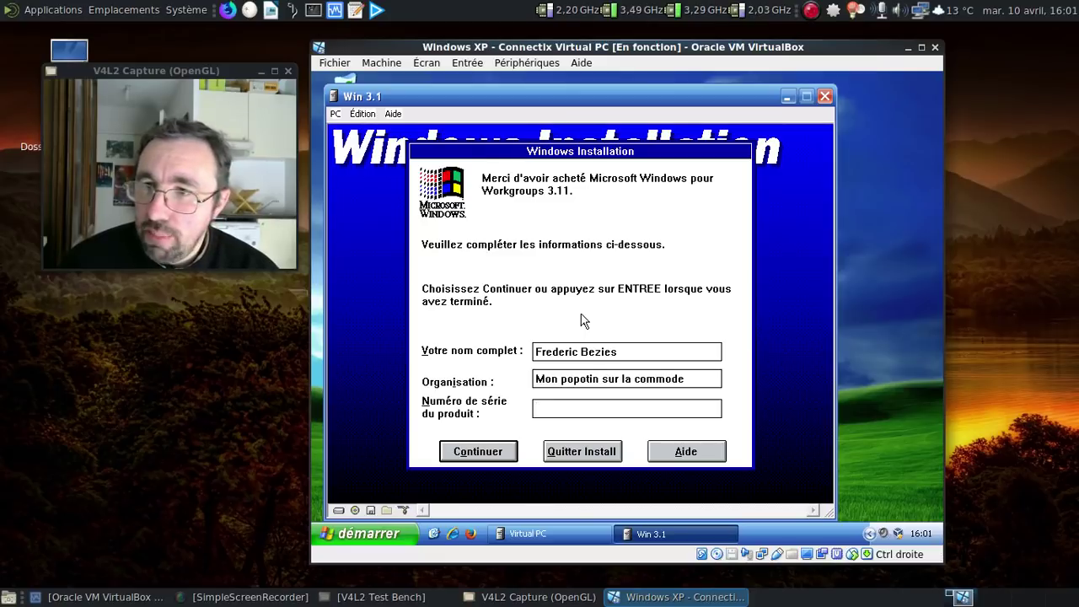
{"action": "key", "text": "Tab"}
{"action": "key", "text": "Tab"}
{"action": "key", "text": "Tab"}
{"action": "key", "text": "Tab"}
{"action": "key", "text": "Tab"}
{"action": "key", "text": "Tab"}
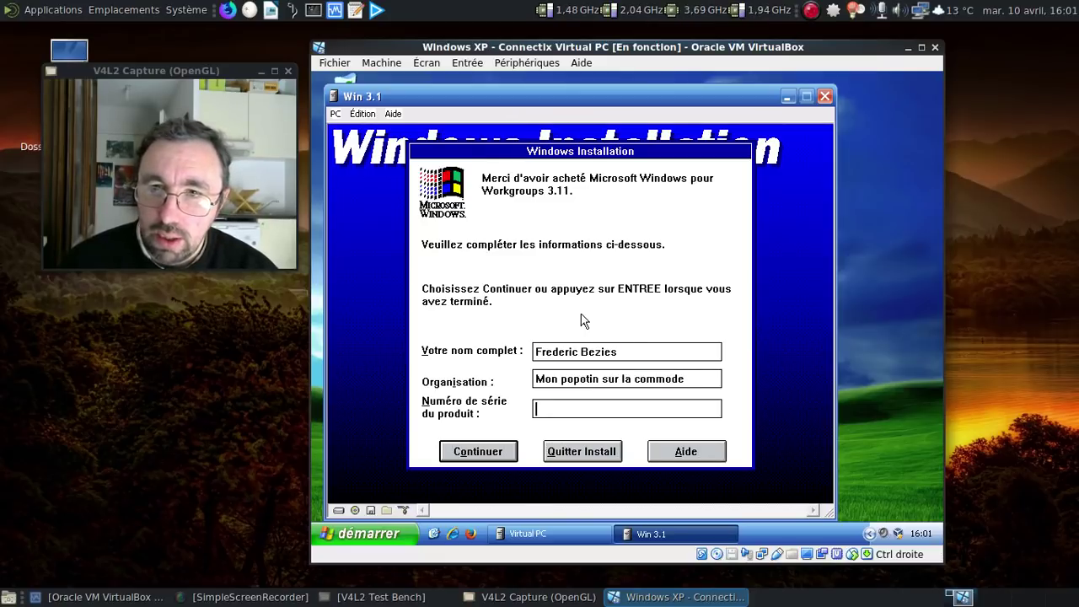
{"action": "key", "text": "Tab"}
{"action": "key", "text": "Tab"}
{"action": "key", "text": "Tab"}
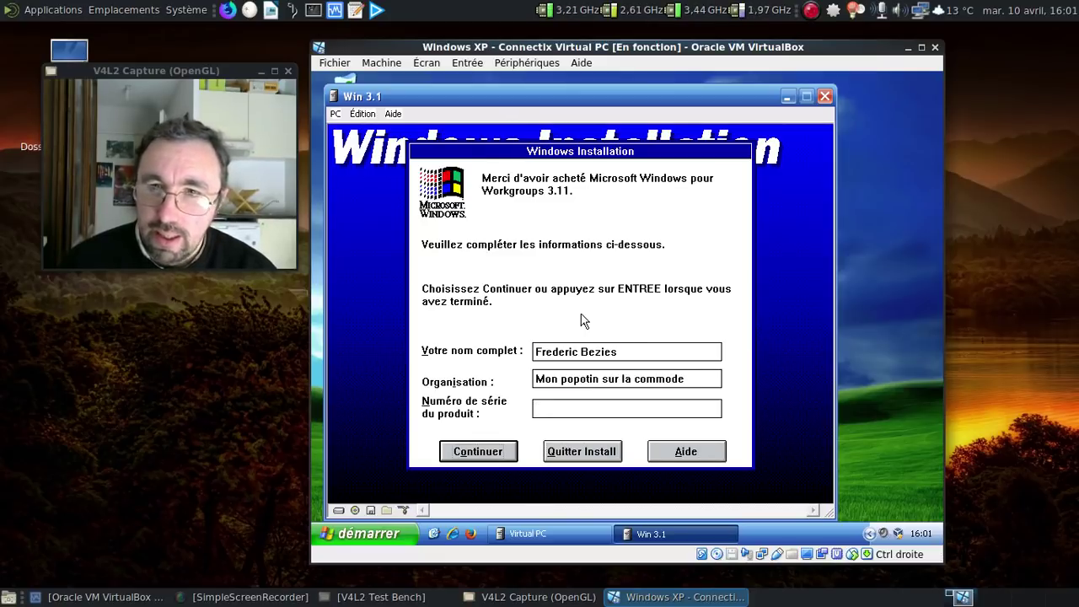
{"action": "key", "text": "Return"}
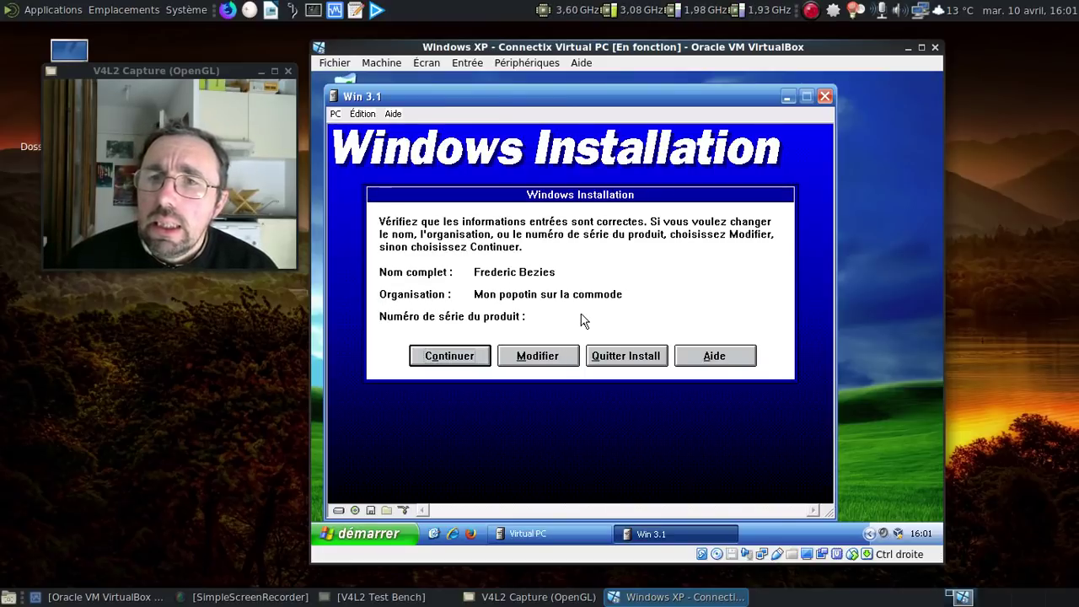
{"action": "key", "text": "Return"}
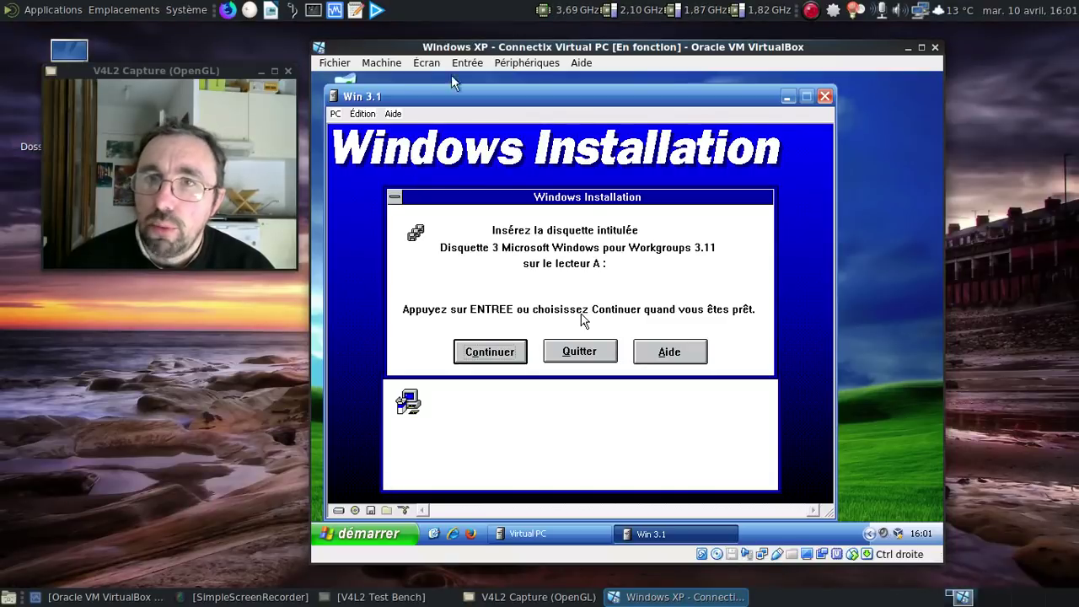
Step: Mount the disk3 and then disk4 images, continuing setup after each
{"action": "left_click", "coordinate": [435, 65]}
{"action": "left_click", "coordinate": [454, 73]}
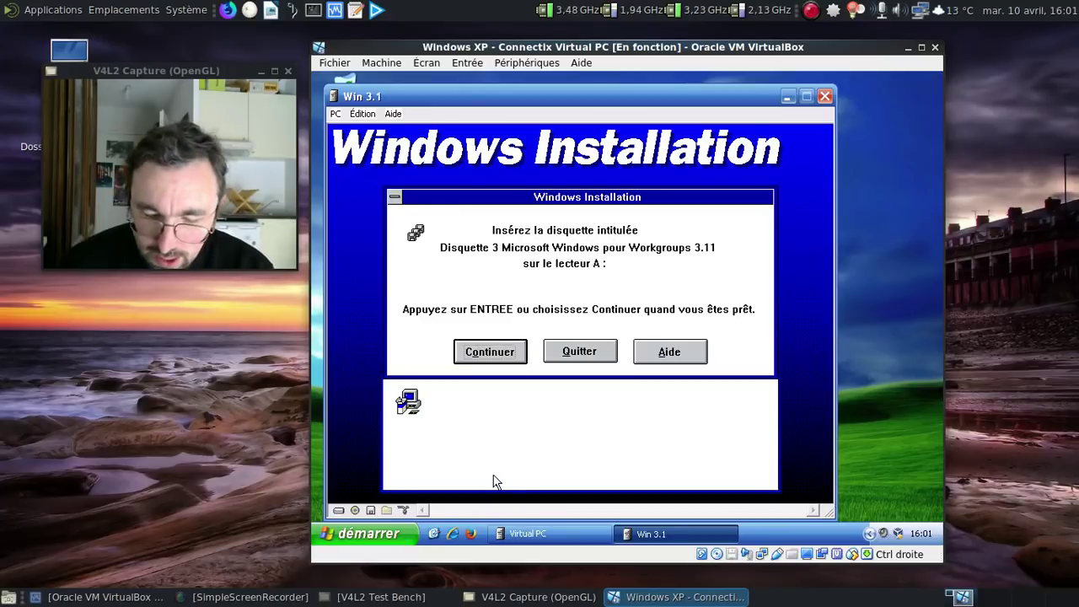
{"action": "right_click", "coordinate": [370, 510]}
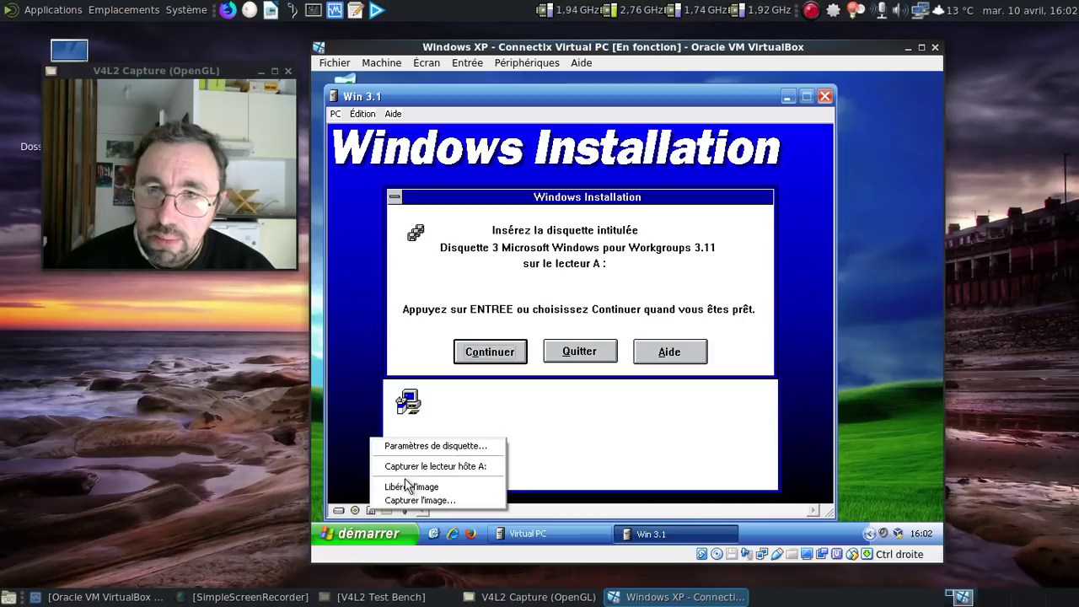
{"action": "left_click", "coordinate": [409, 499]}
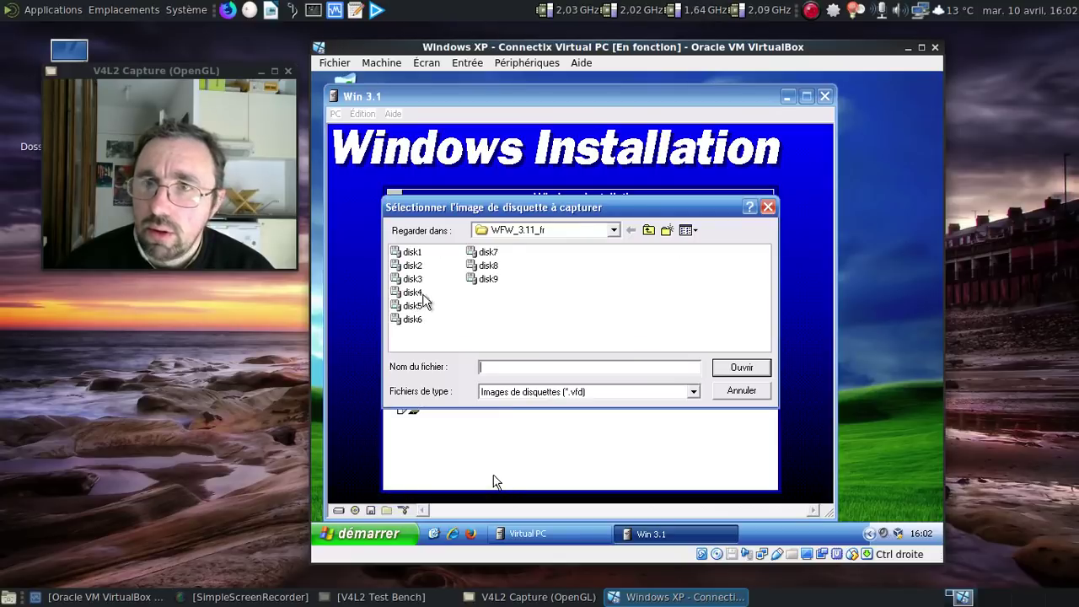
{"action": "mouse_move", "coordinate": [490, 212]}
{"action": "left_mouse_down"}
{"action": "mouse_move", "coordinate": [523, 290]}
{"action": "mouse_move", "coordinate": [520, 316]}
{"action": "mouse_move", "coordinate": [491, 200]}
{"action": "left_mouse_up"}
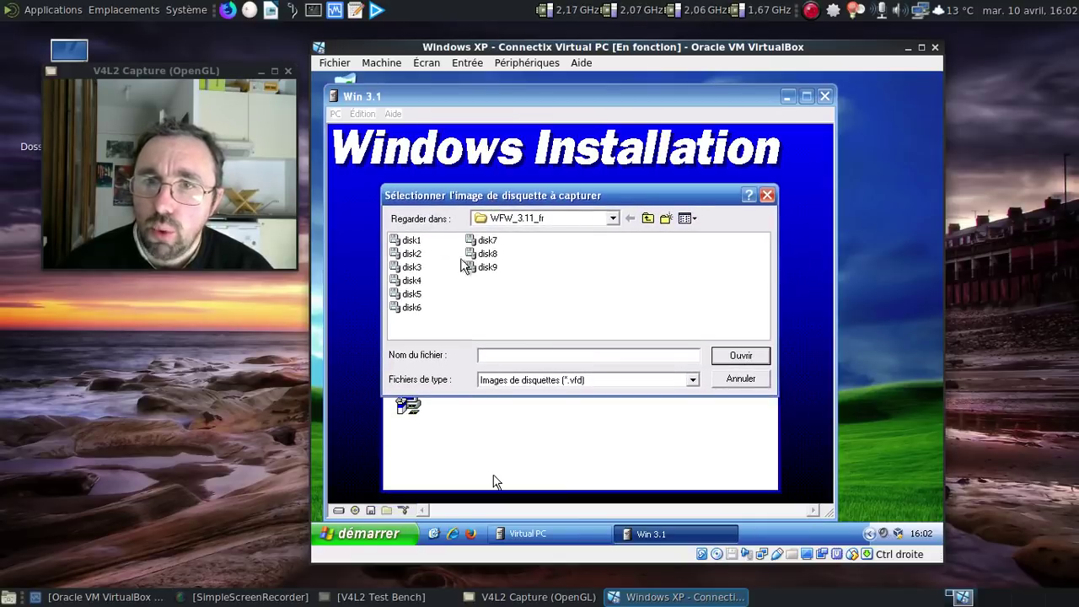
{"action": "left_click", "coordinate": [411, 266]}
{"action": "left_click", "coordinate": [733, 356]}
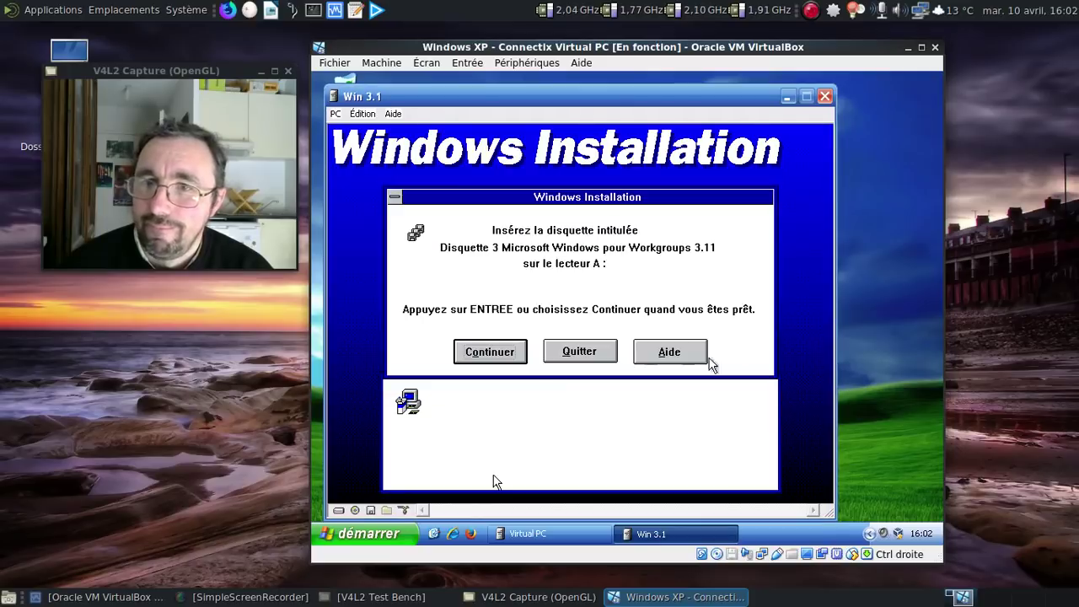
{"action": "left_click", "coordinate": [488, 361]}
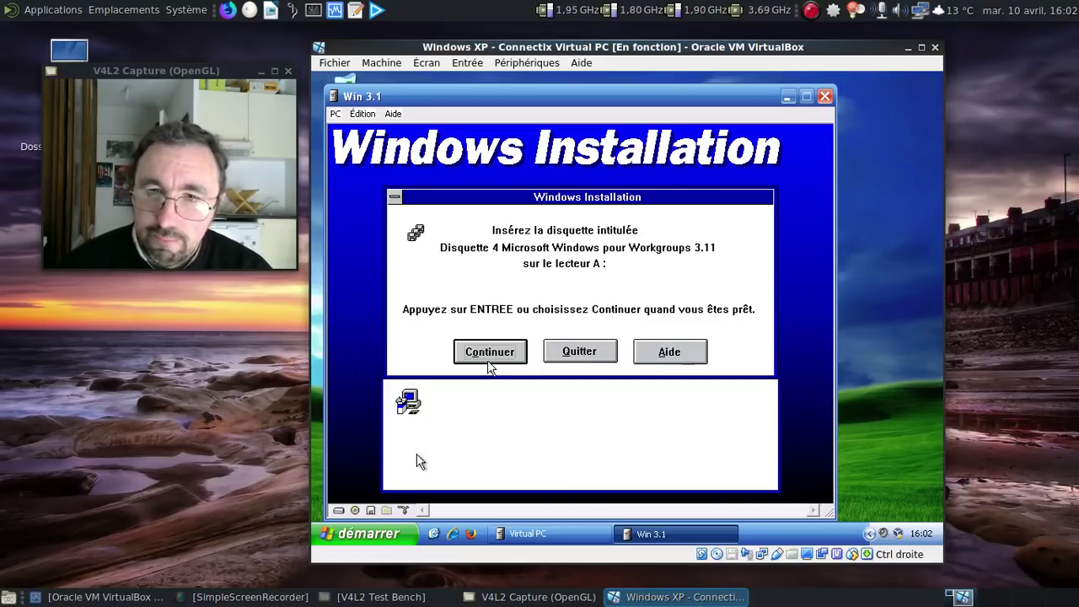
{"action": "right_click", "coordinate": [368, 513]}
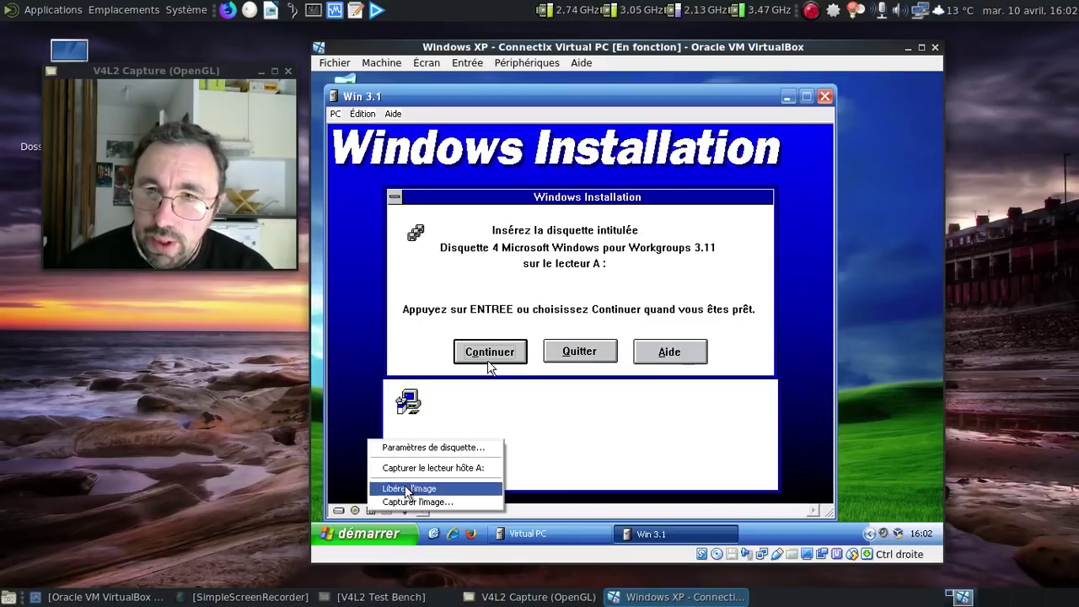
{"action": "left_click", "coordinate": [407, 501]}
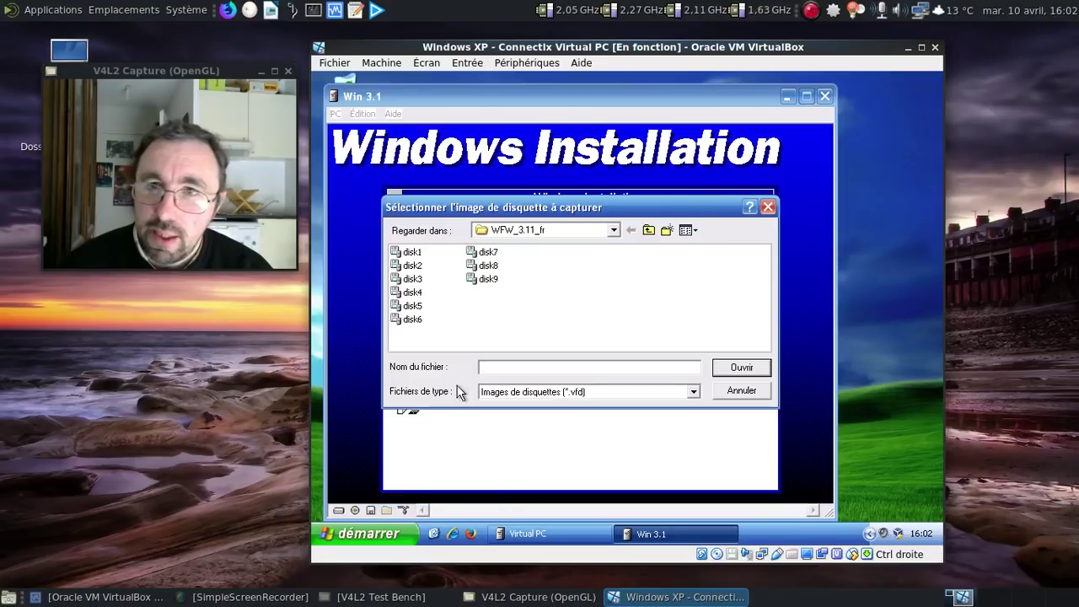
{"action": "left_click", "coordinate": [417, 292]}
{"action": "left_click", "coordinate": [730, 368]}
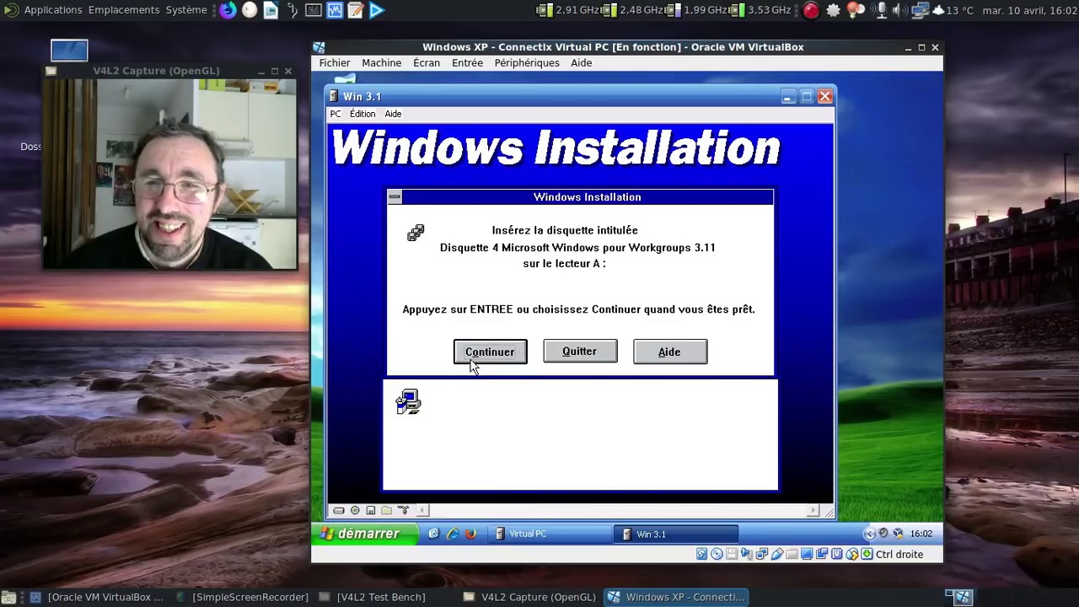
{"action": "left_click", "coordinate": [474, 358]}
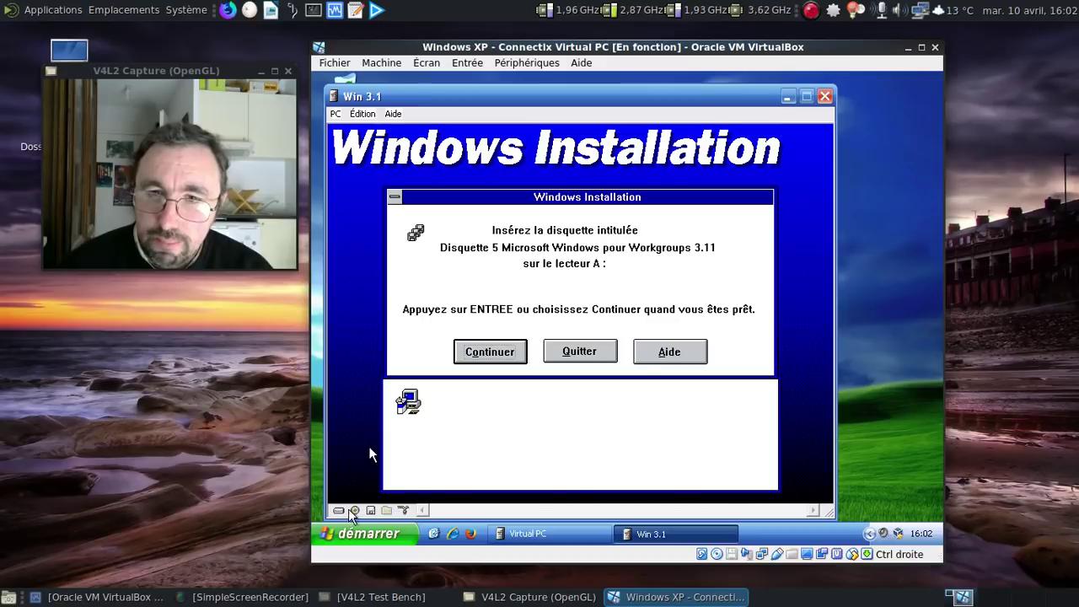
Step: Mount the disk5 and then disk6 images, continuing setup after each
{"action": "right_click", "coordinate": [370, 510]}
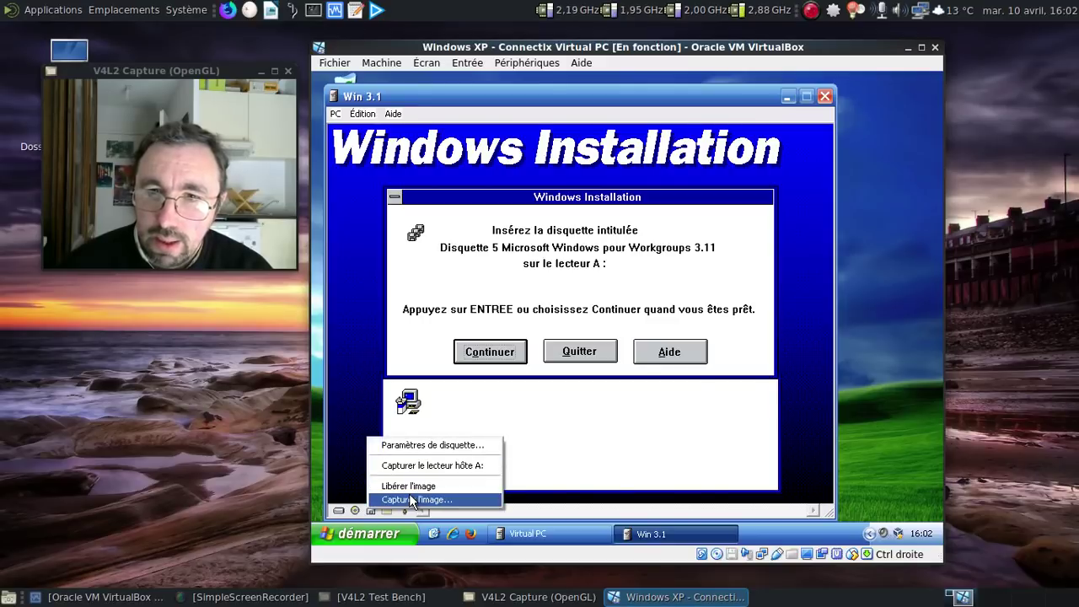
{"action": "left_click", "coordinate": [417, 499]}
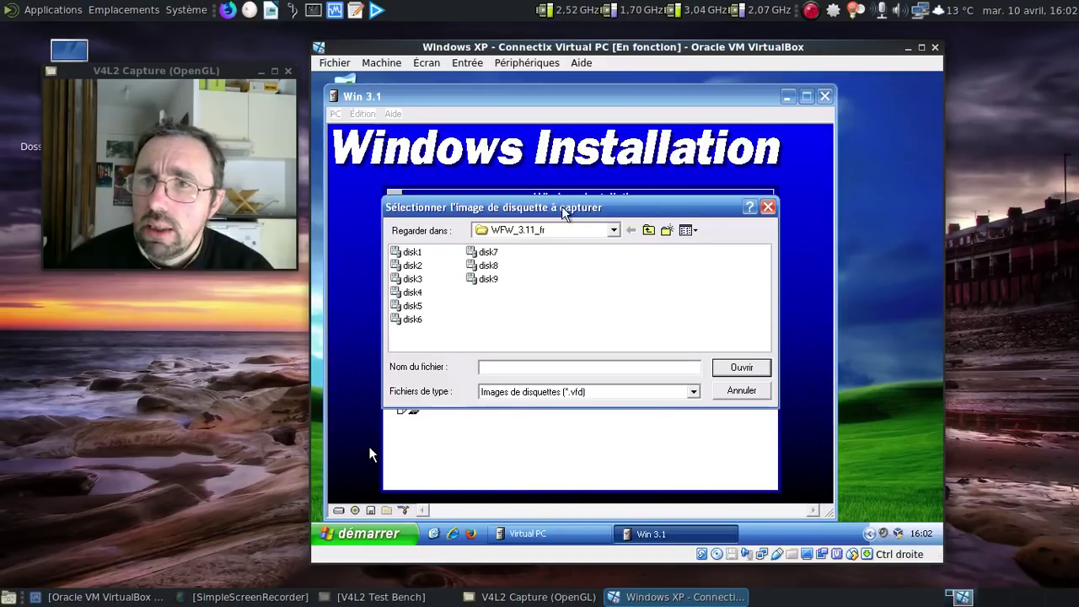
{"action": "left_click_drag", "start_coordinate": [563, 212], "coordinate": [563, 183]}
{"action": "left_click", "coordinate": [426, 277]}
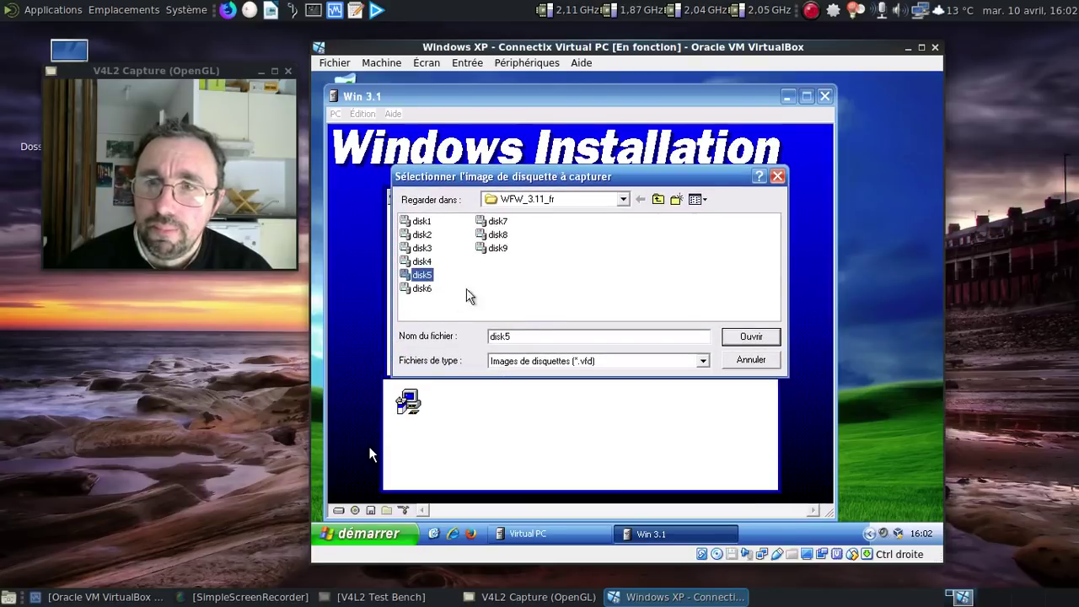
{"action": "left_click", "coordinate": [751, 336]}
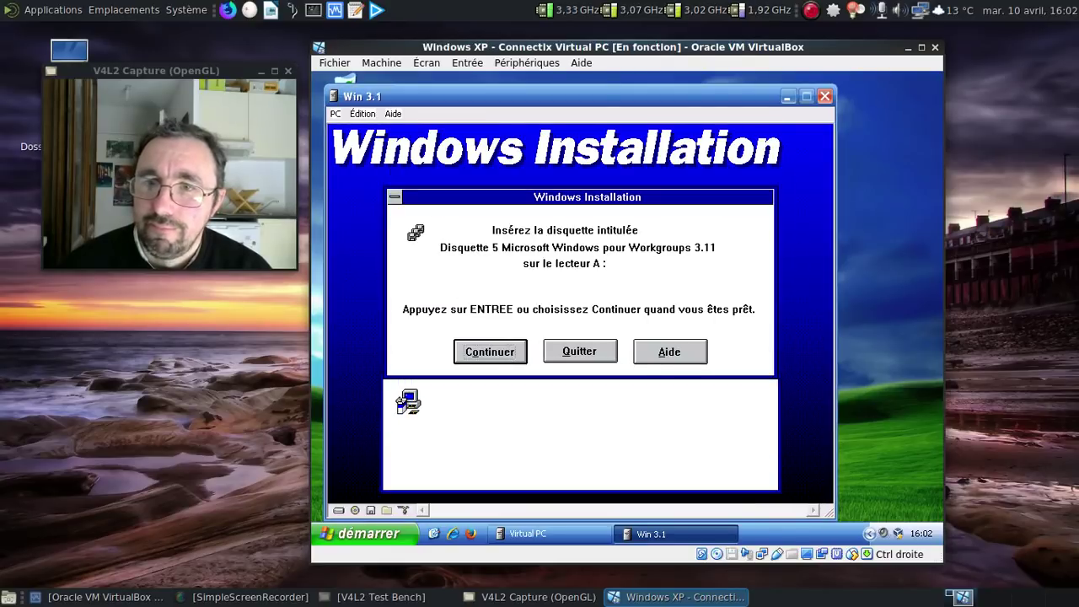
{"action": "left_click", "coordinate": [483, 354]}
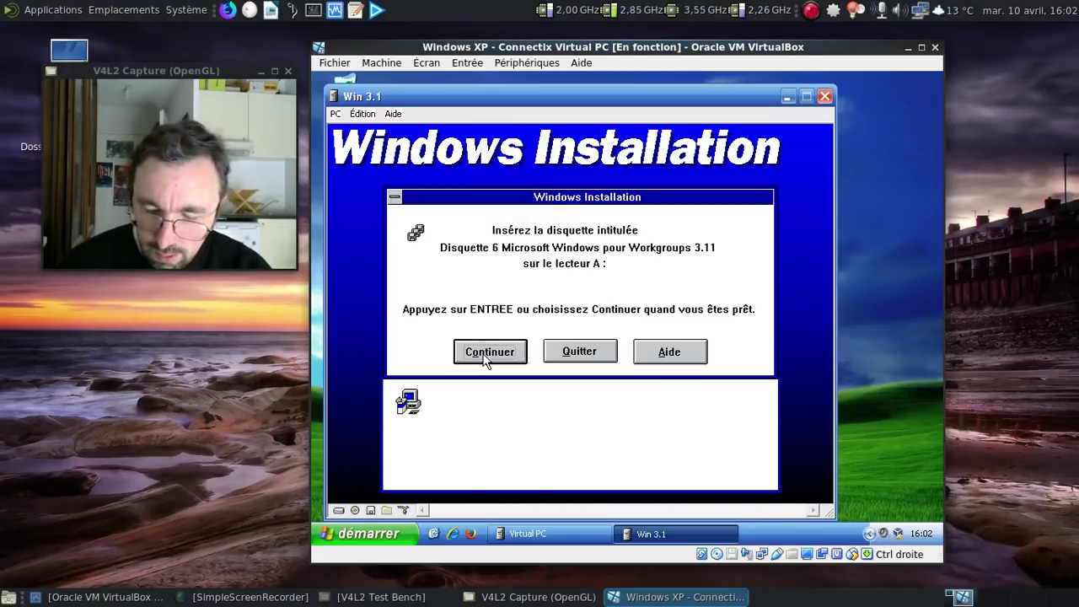
{"action": "left_click", "coordinate": [371, 512]}
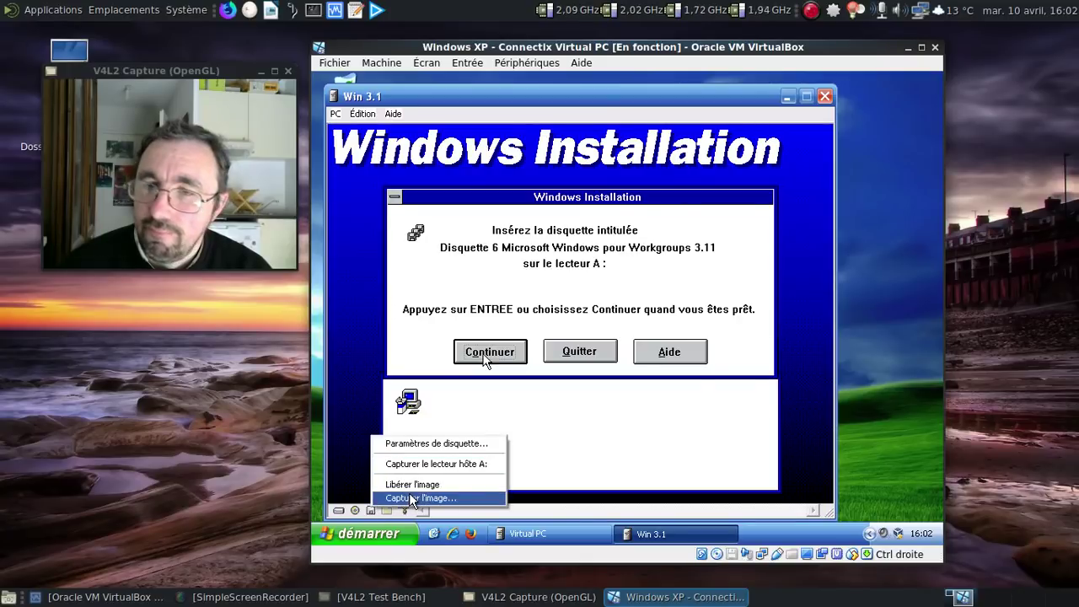
{"action": "left_click", "coordinate": [419, 499]}
{"action": "left_click", "coordinate": [412, 319]}
{"action": "left_click", "coordinate": [741, 366]}
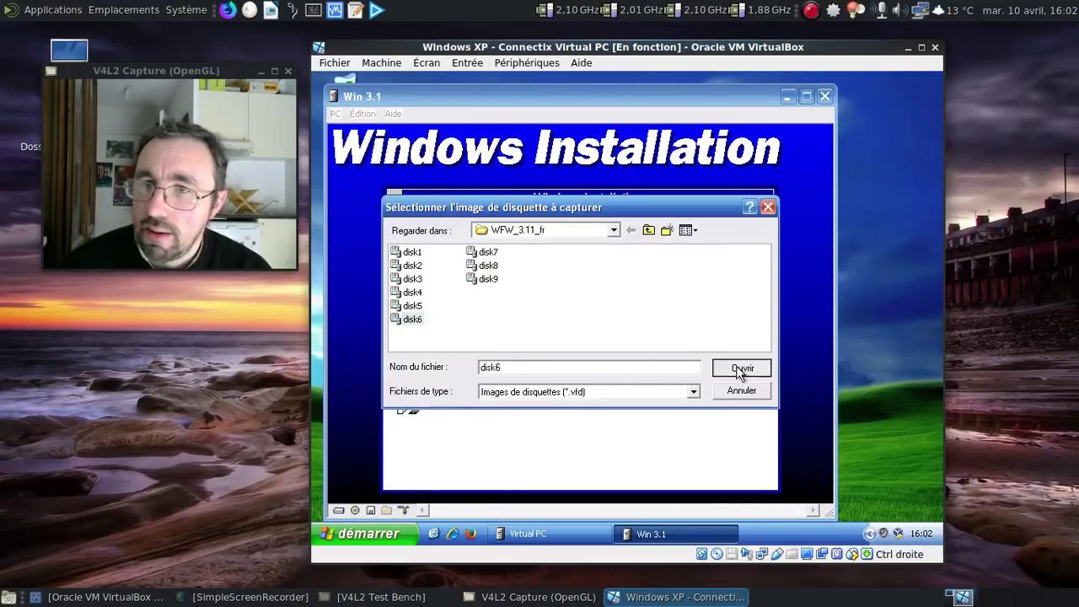
{"action": "left_click", "coordinate": [494, 355]}
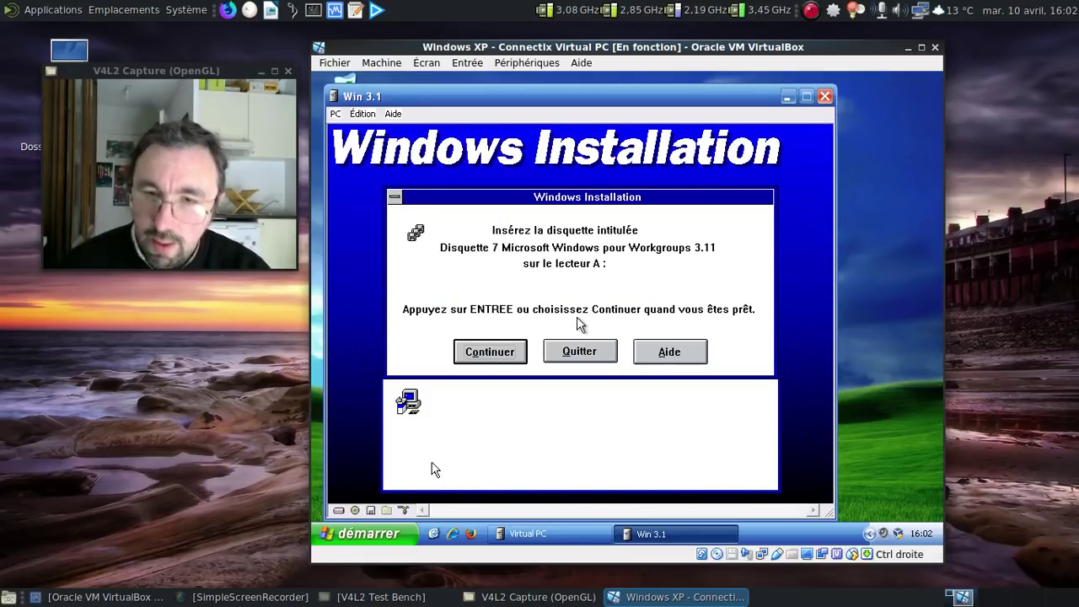
Step: Mount the disk7 image and continue setup to finish copying files
{"action": "right_click", "coordinate": [371, 510]}
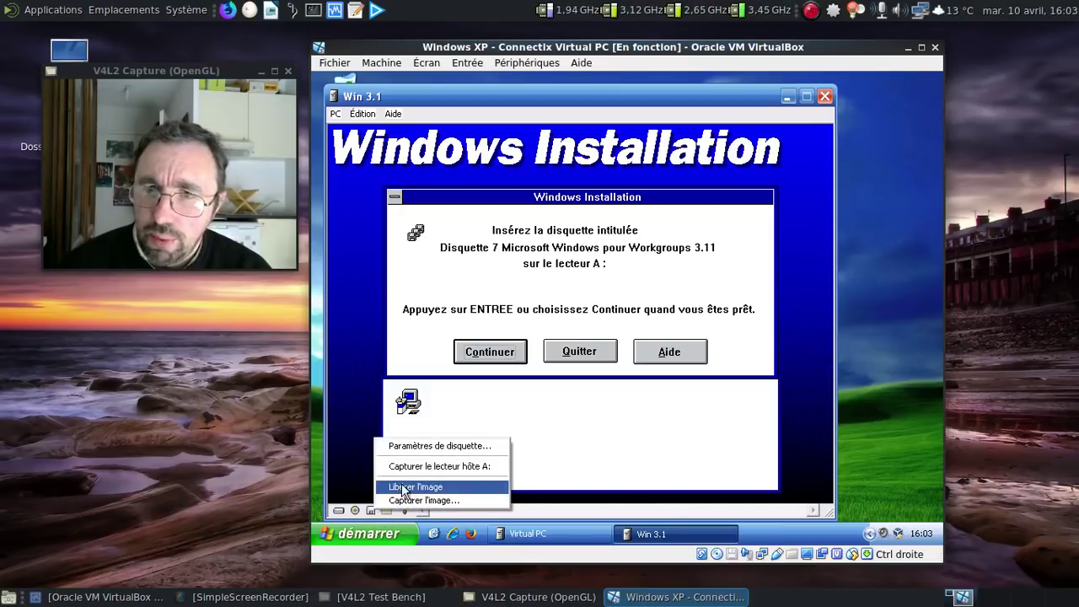
{"action": "left_click", "coordinate": [408, 500]}
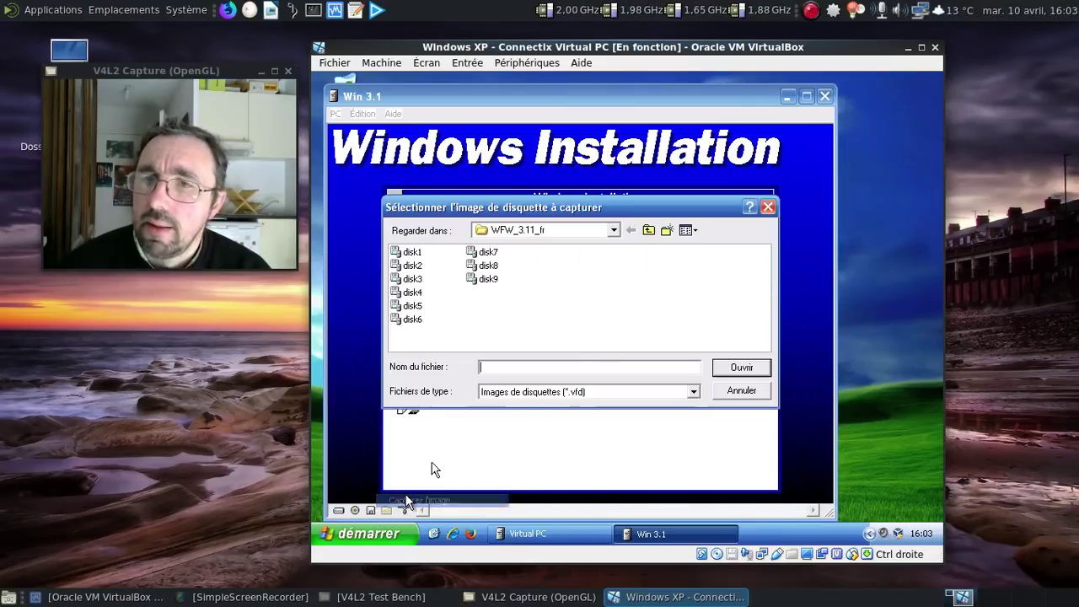
{"action": "left_click", "coordinate": [484, 252]}
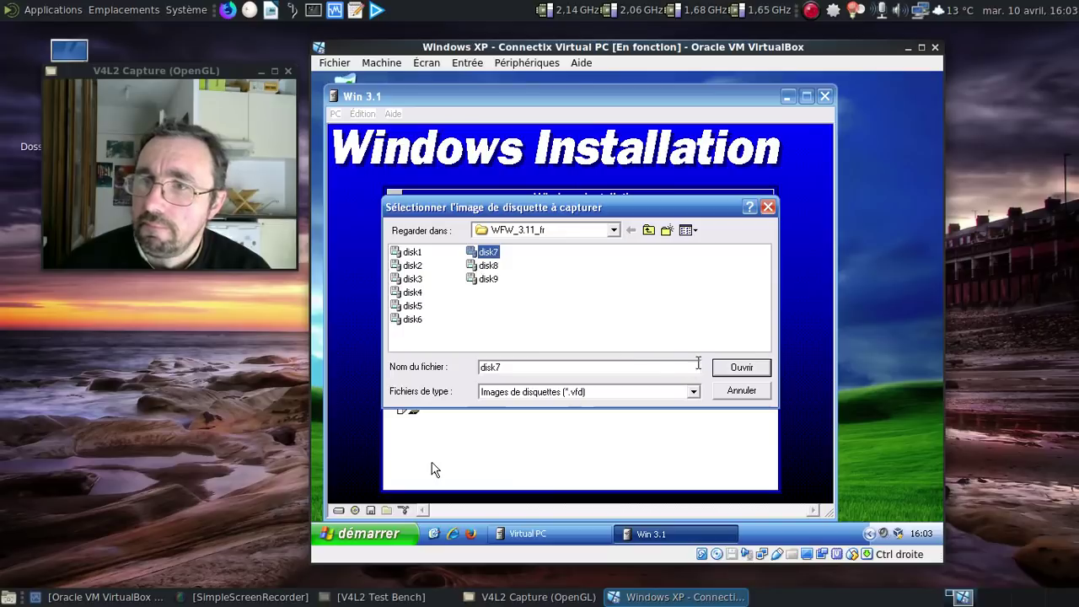
{"action": "left_click", "coordinate": [727, 371]}
{"action": "left_click", "coordinate": [502, 358]}
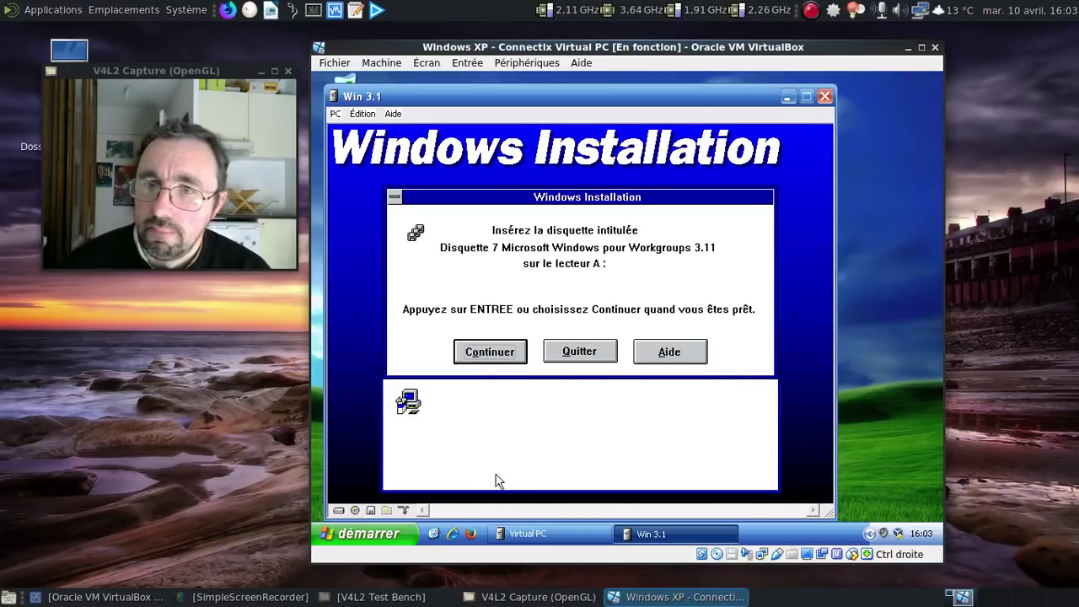
{"action": "left_click", "coordinate": [495, 351]}
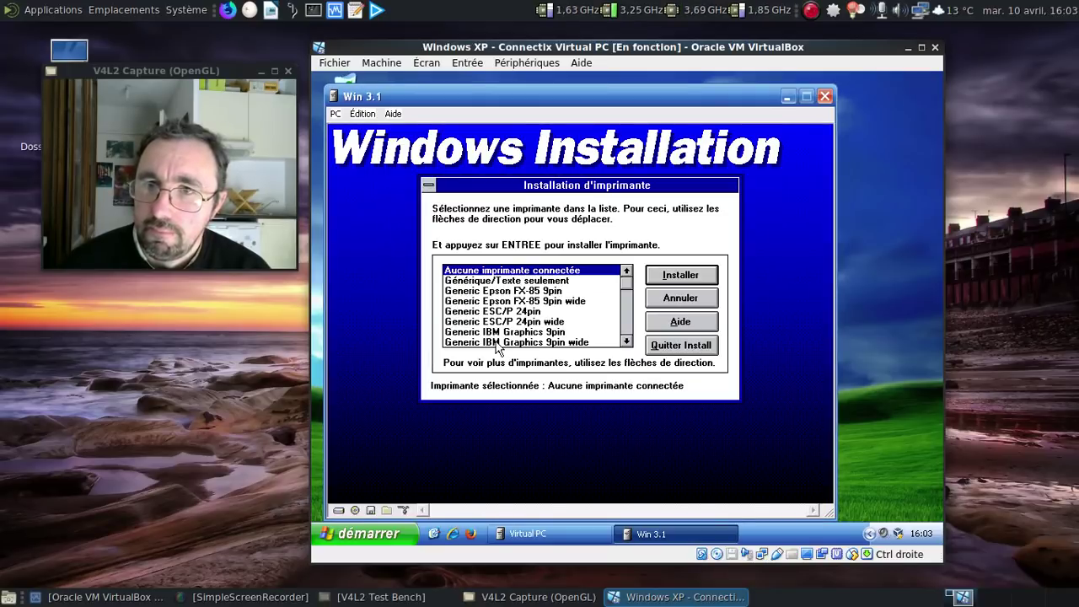
Step: Skip printer, network and tutorial setup, accept MS-DOS Editor, and release the floppy image
{"action": "left_click", "coordinate": [662, 275]}
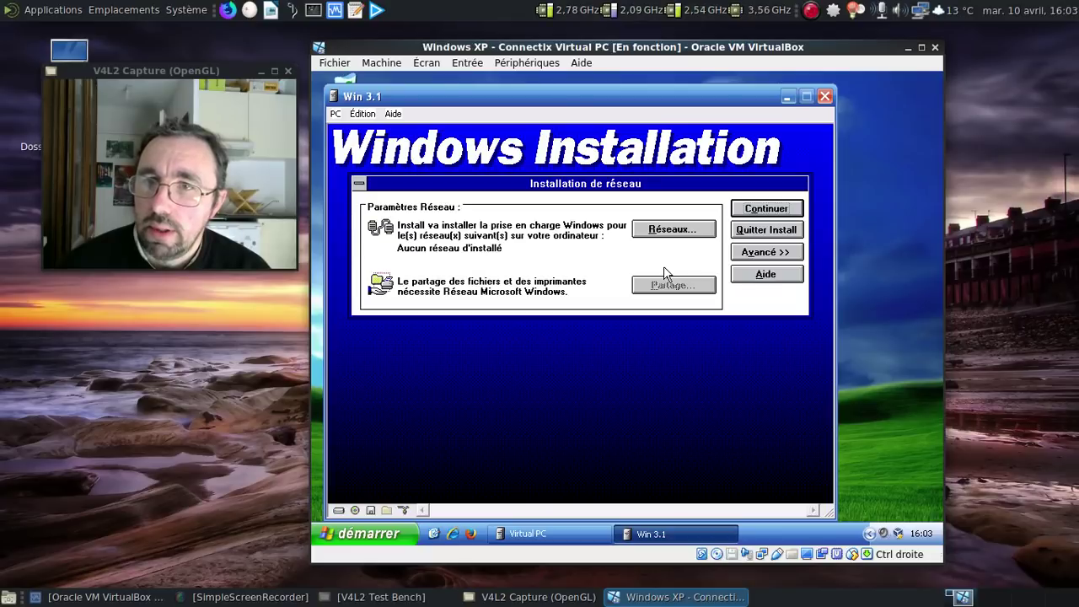
{"action": "left_click", "coordinate": [767, 209]}
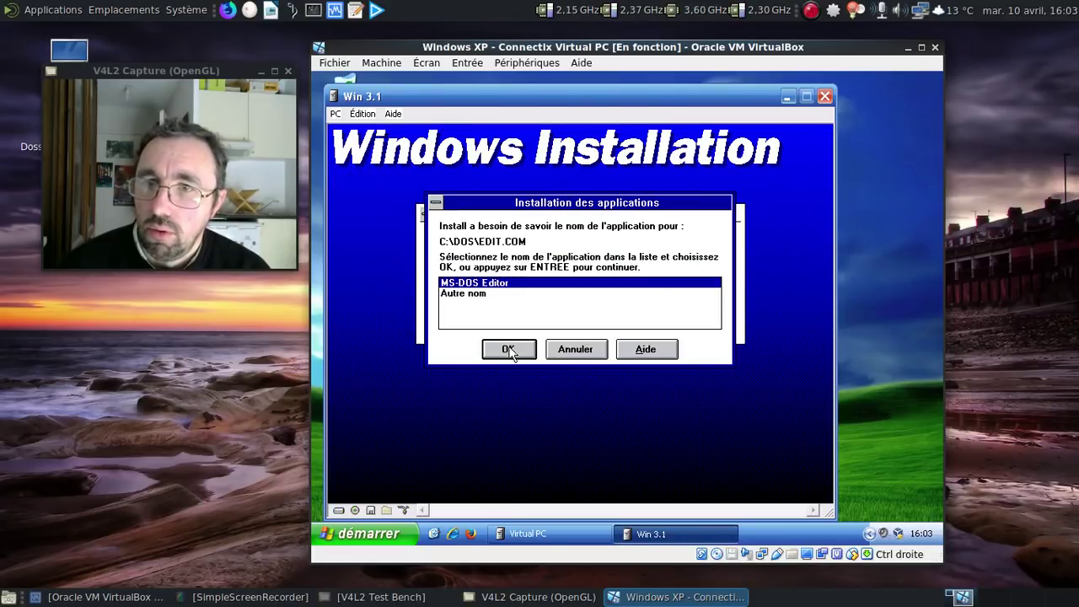
{"action": "left_click", "coordinate": [509, 349]}
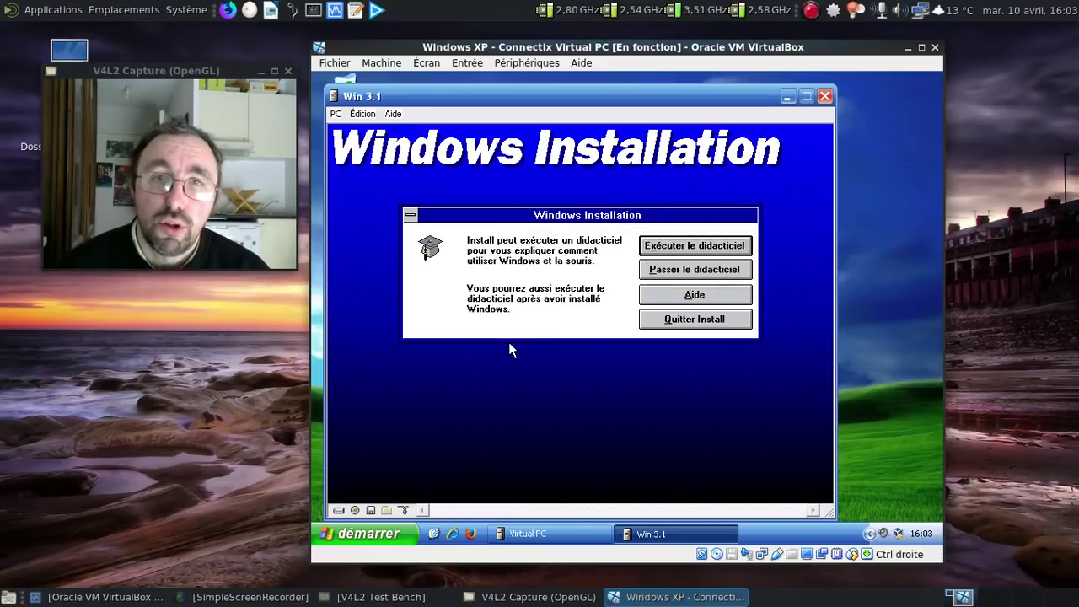
{"action": "left_click", "coordinate": [701, 271]}
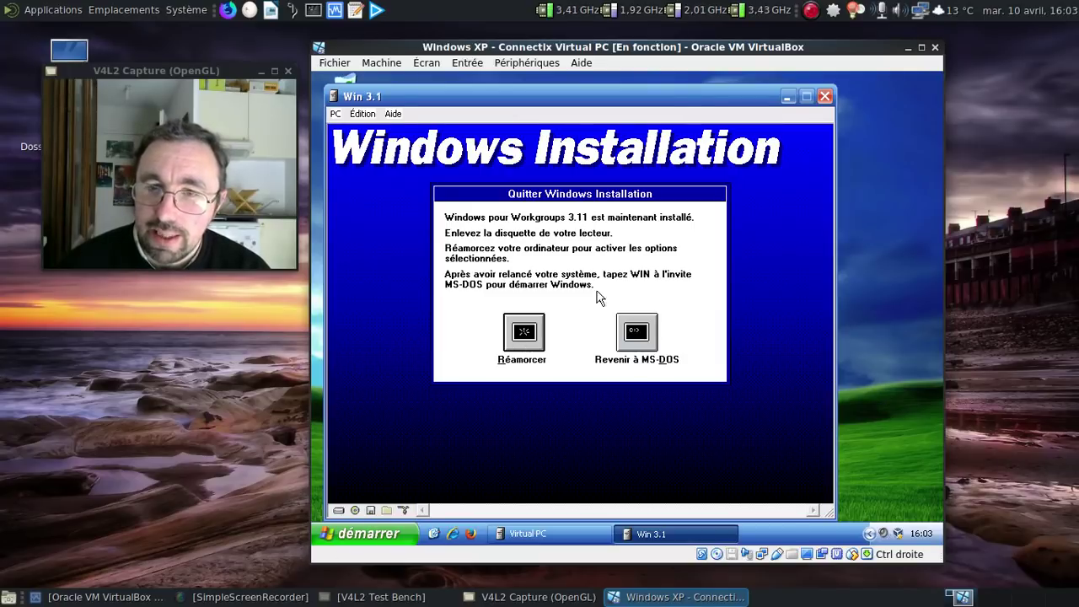
{"action": "left_click", "coordinate": [370, 511]}
{"action": "left_click", "coordinate": [439, 485]}
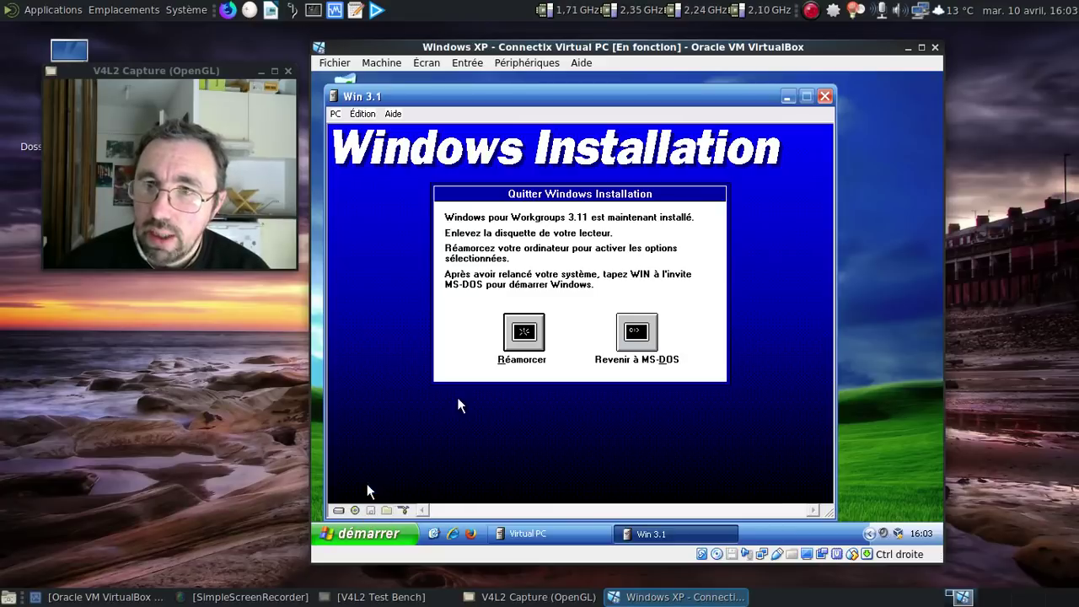
Step: Restart the guest and run defrag to optimise drive C:
{"action": "left_click", "coordinate": [543, 333]}
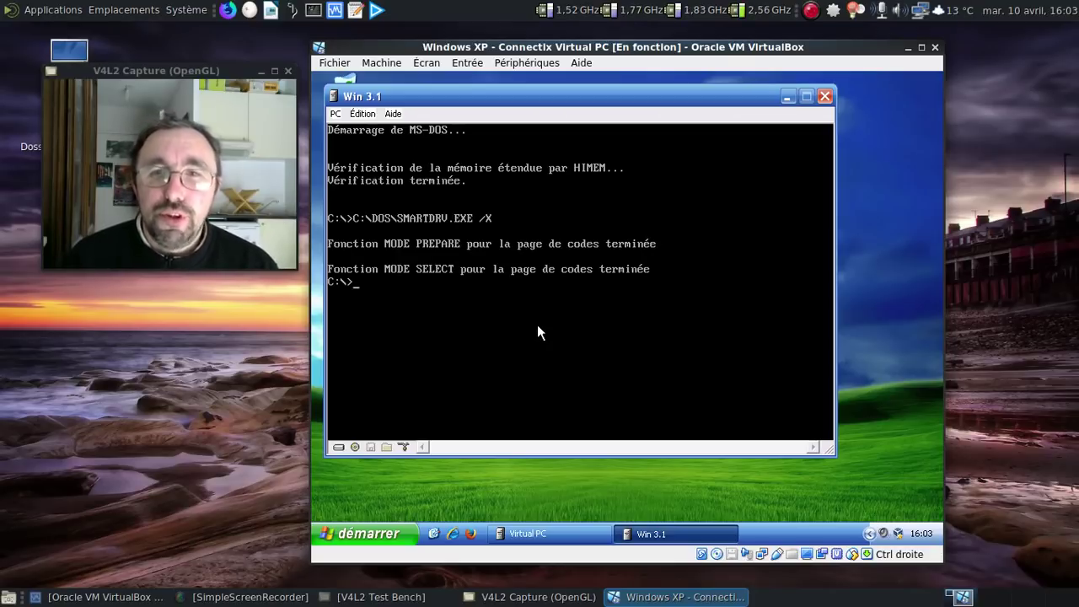
{"action": "type", "text": "defrag"}
{"action": "key", "text": "Return"}
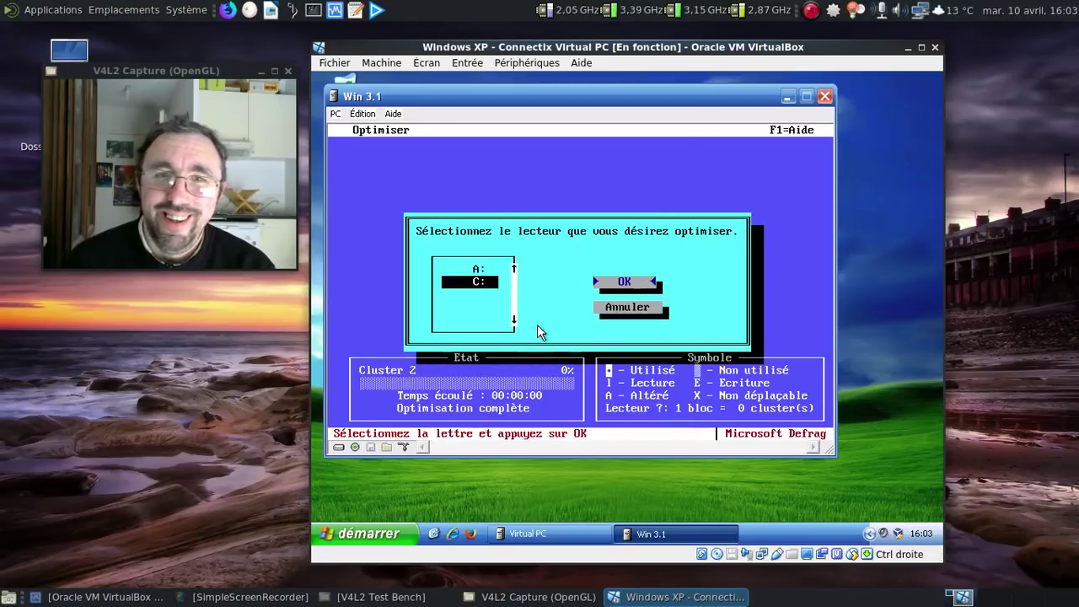
{"action": "key", "text": "Return"}
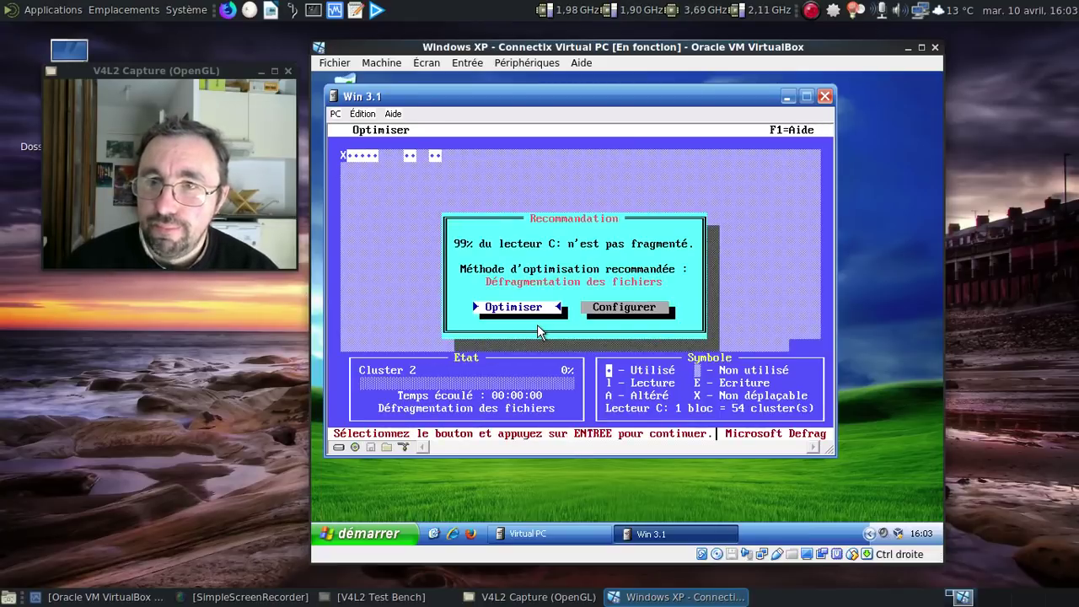
{"action": "key", "text": "Return"}
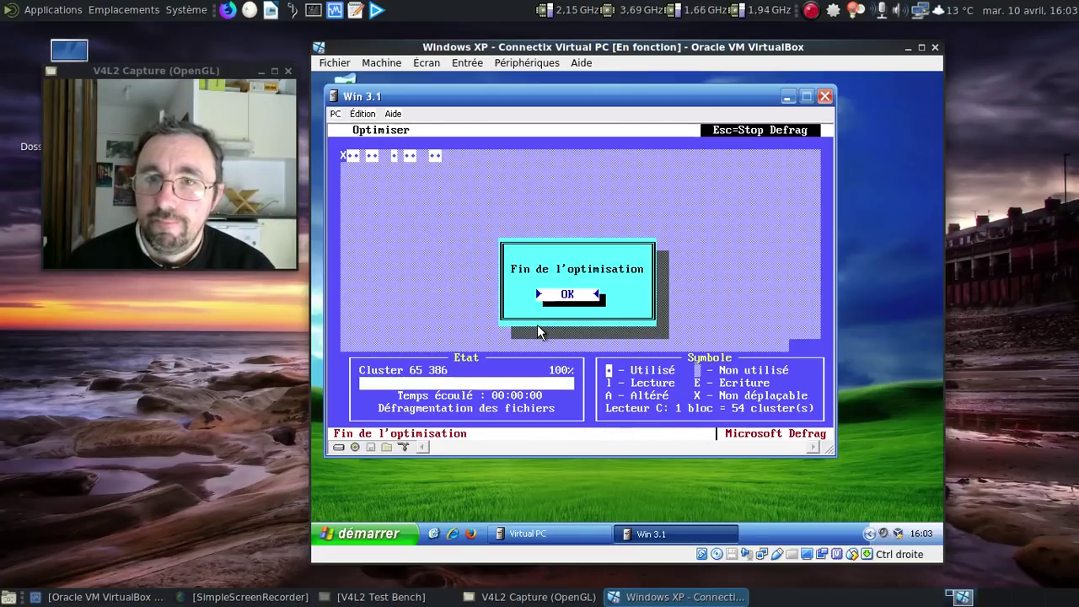
{"action": "key", "text": "Return"}
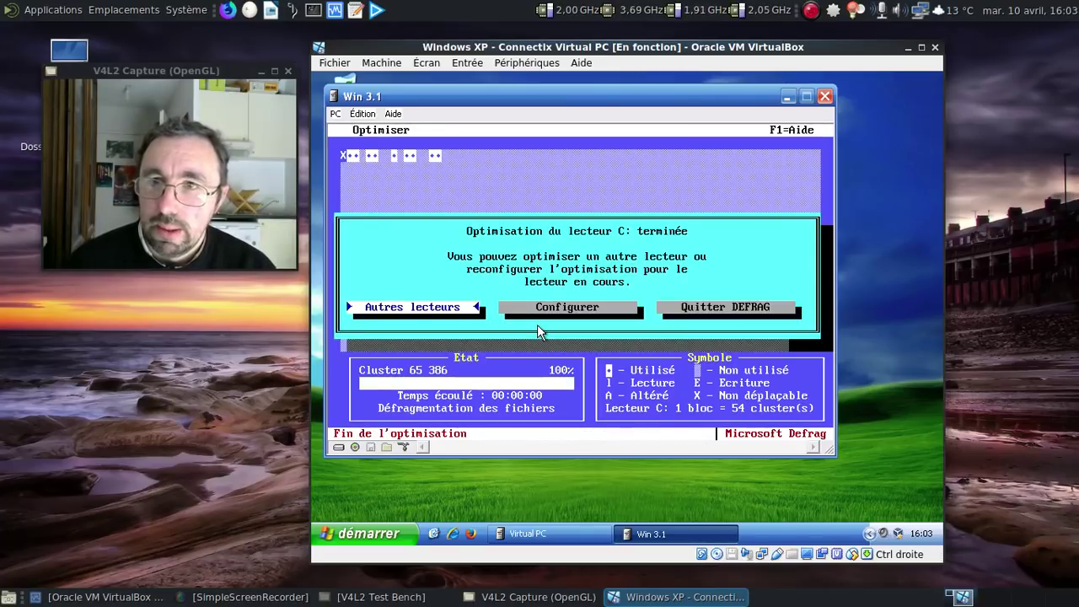
Step: Rerun the optimisation of drive C: using the Optimisation complète method
{"action": "key", "text": "Tab"}
{"action": "key", "text": "Return"}
{"action": "key", "text": "Down"}
{"action": "key", "text": "Down"}
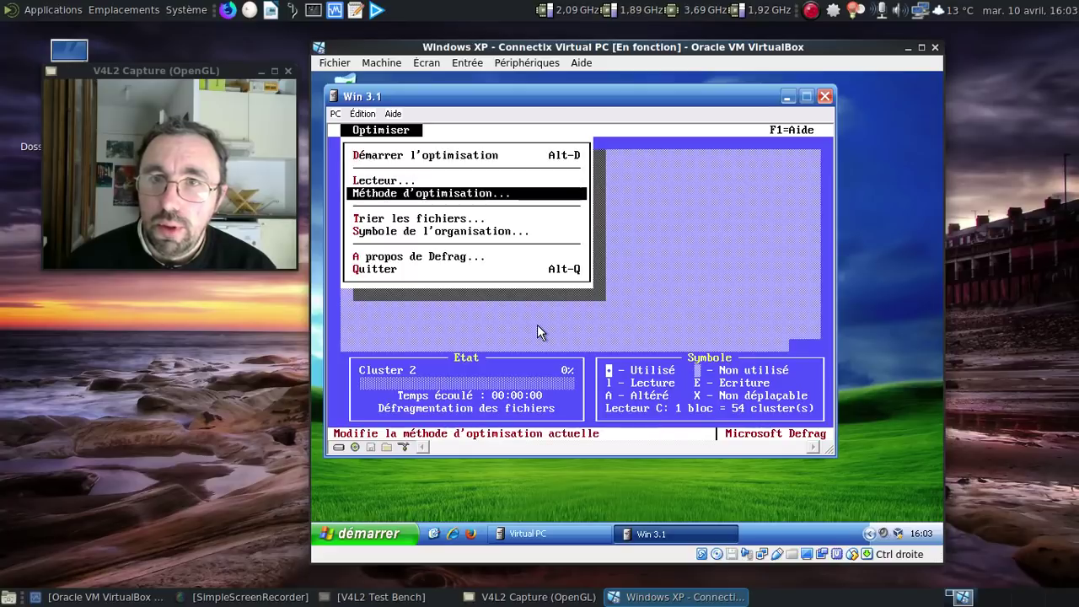
{"action": "key", "text": "Return"}
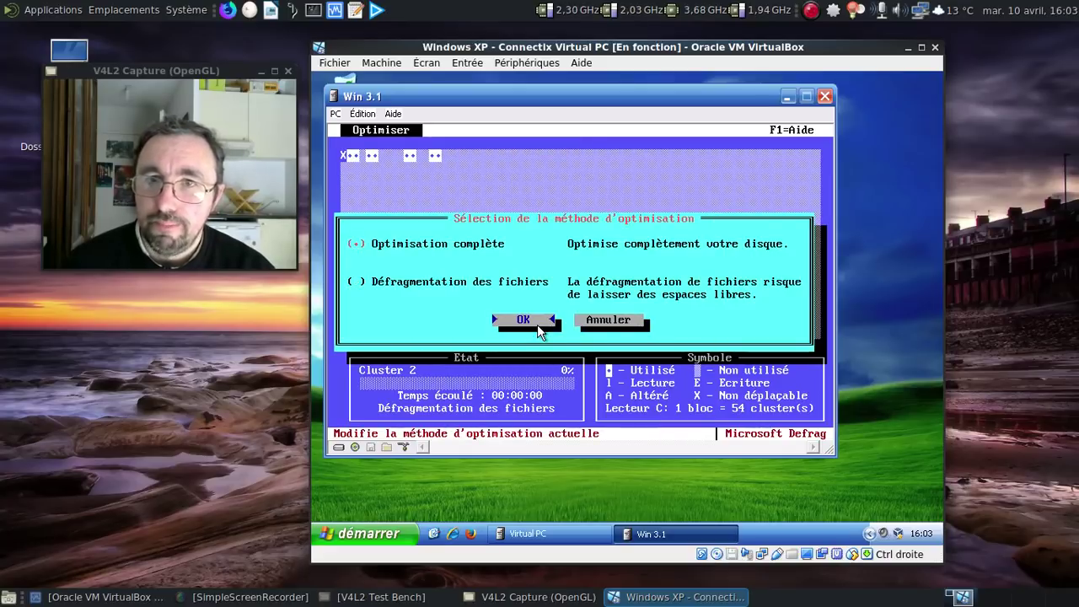
{"action": "left_click", "coordinate": [523, 320]}
{"action": "key", "text": "Up"}
{"action": "key", "text": "Up"}
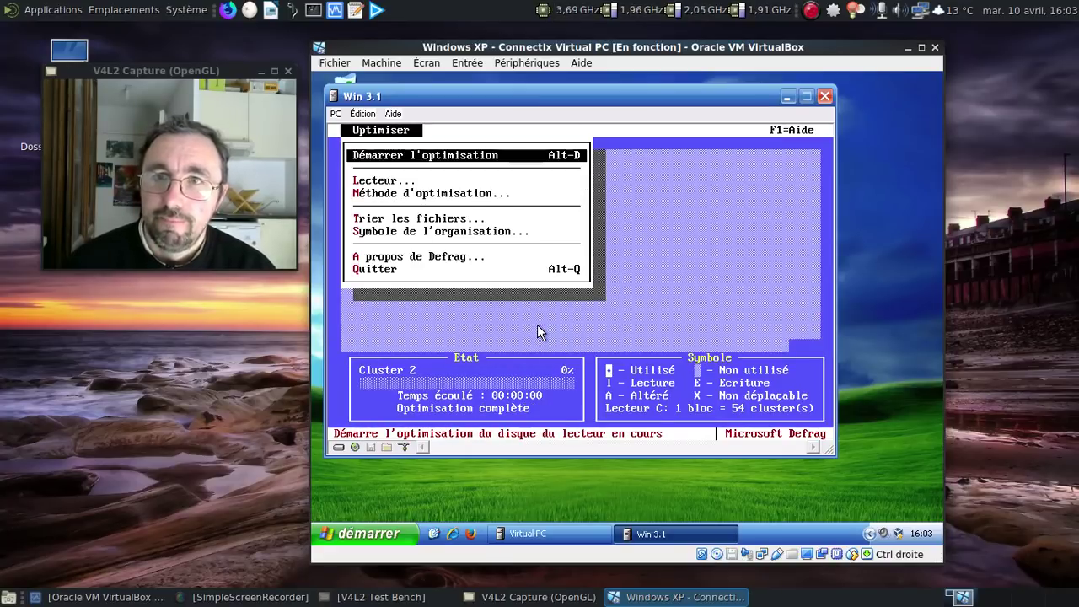
{"action": "key", "text": "Return"}
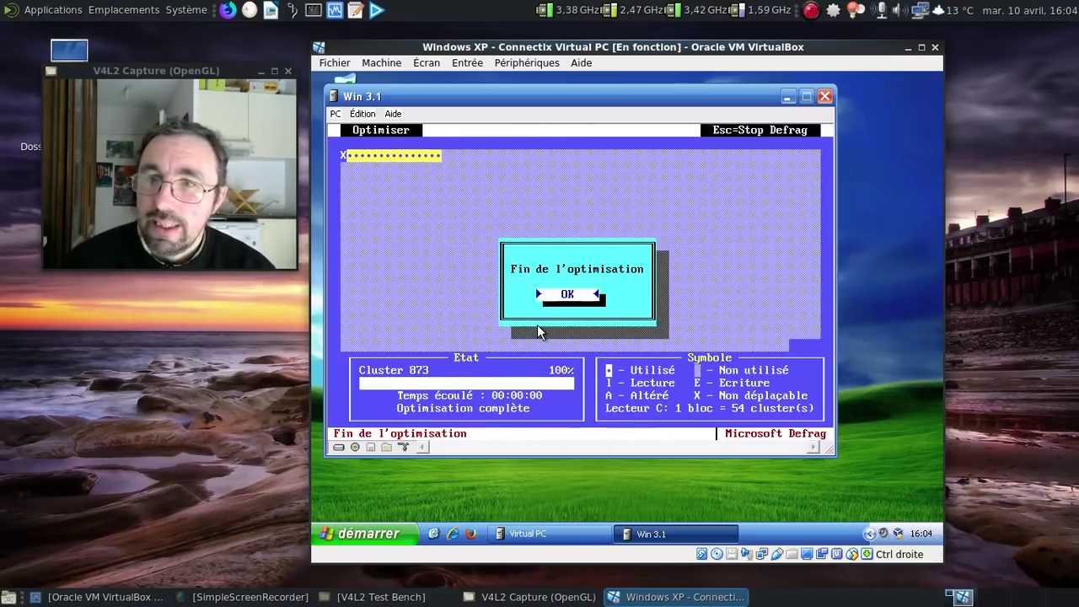
{"action": "key", "text": "Return"}
Step: Quit DEFRAG and start Windows with win
{"action": "key", "text": "Left"}
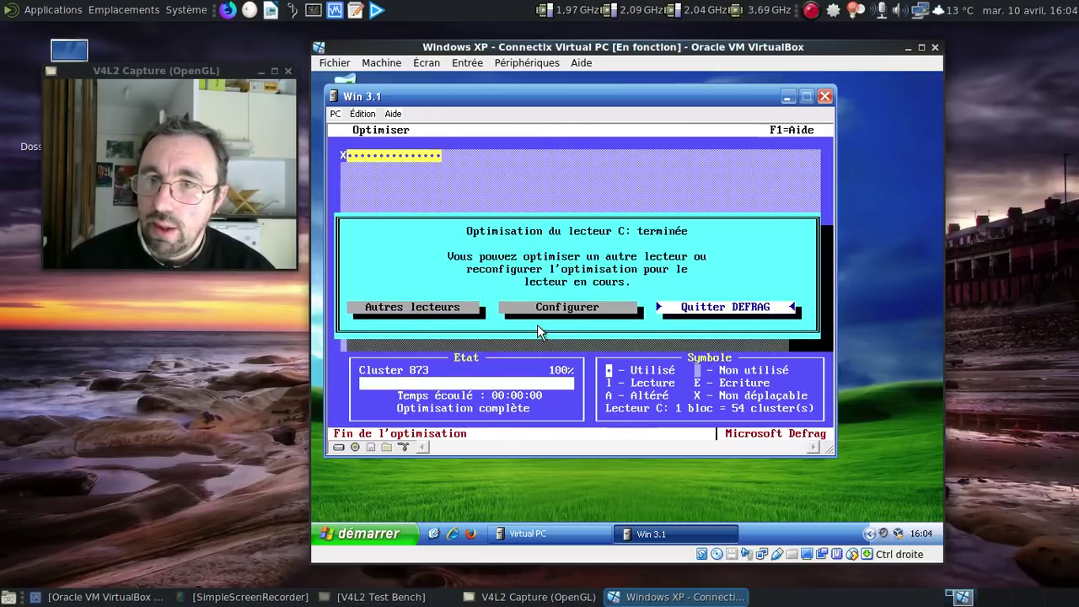
{"action": "key", "text": "Return"}
{"action": "type", "text": "win"}
{"action": "key", "text": "Return"}
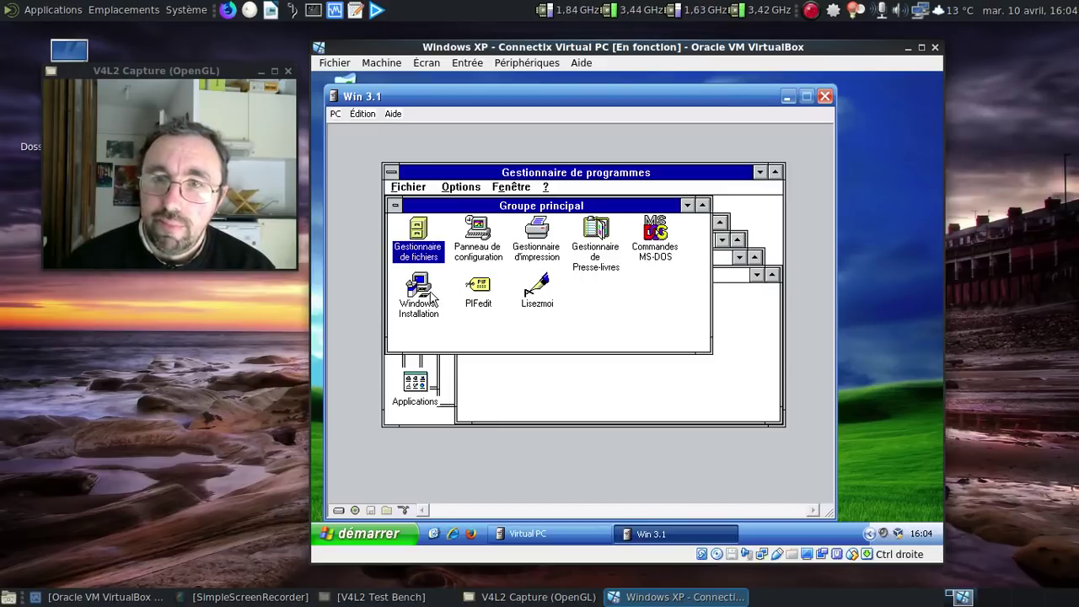
Step: Open Panneau de configuration and its Gestionnaires driver list
{"action": "double_click", "coordinate": [490, 257]}
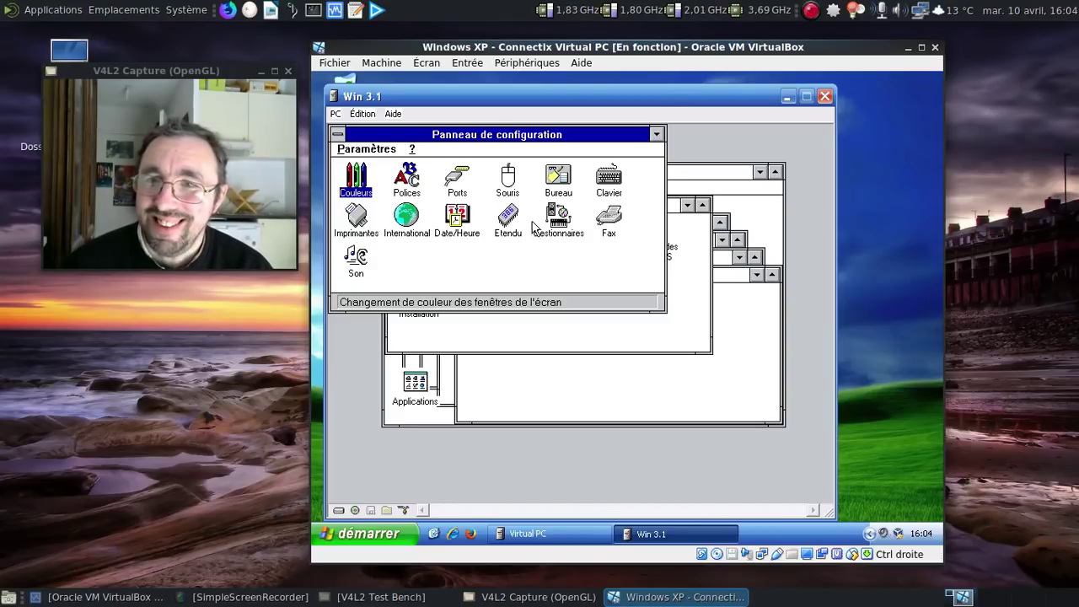
{"action": "double_click", "coordinate": [569, 227]}
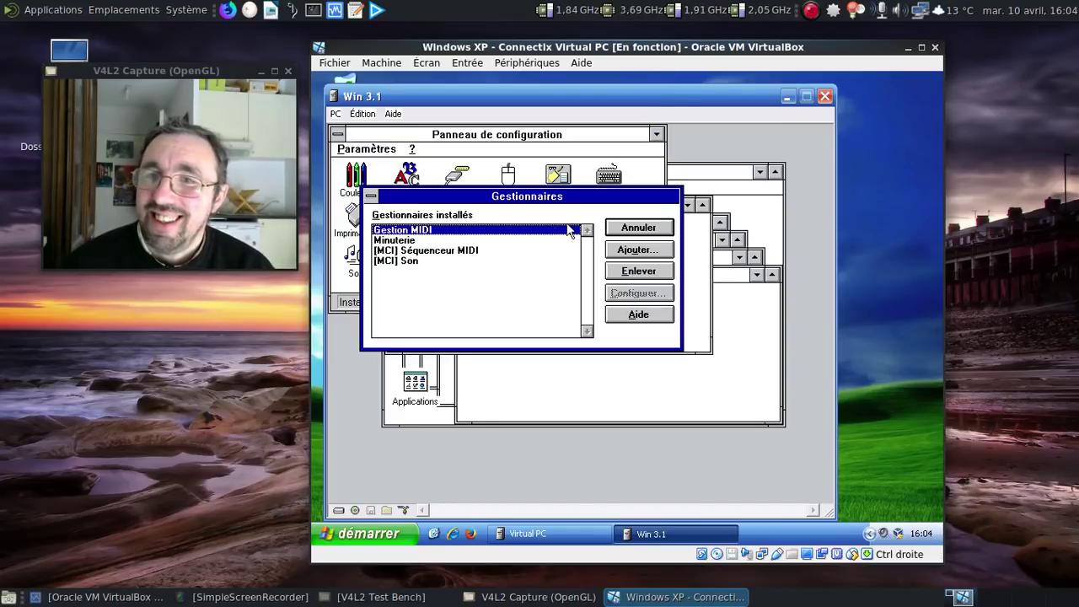
Step: Add the Creative Labs Sound Blaster 1.5 driver, cancelling the first file browse
{"action": "left_click", "coordinate": [638, 252]}
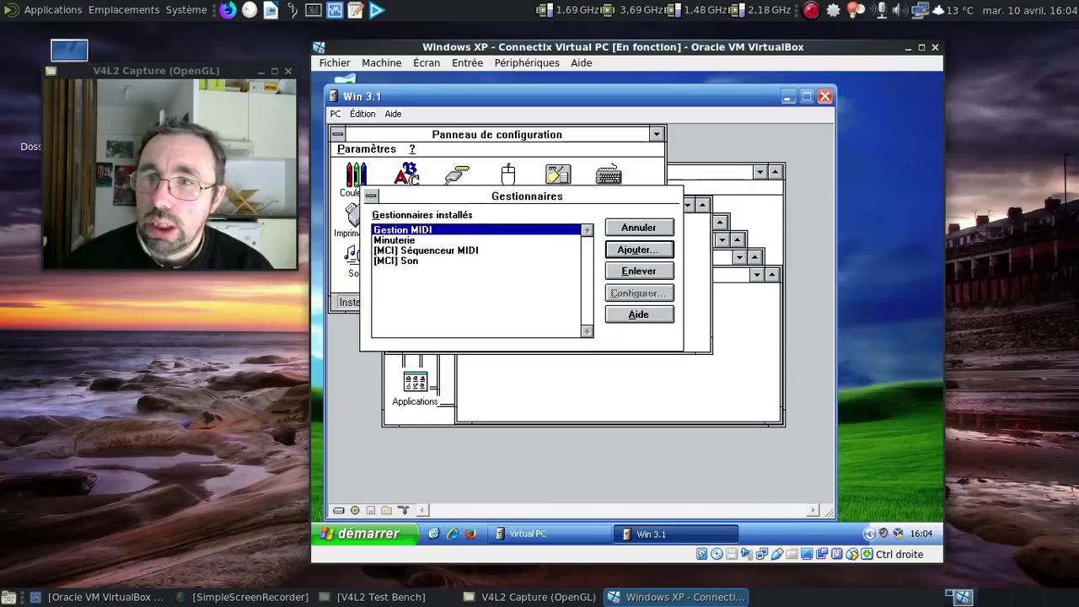
{"action": "left_click", "coordinate": [527, 275]}
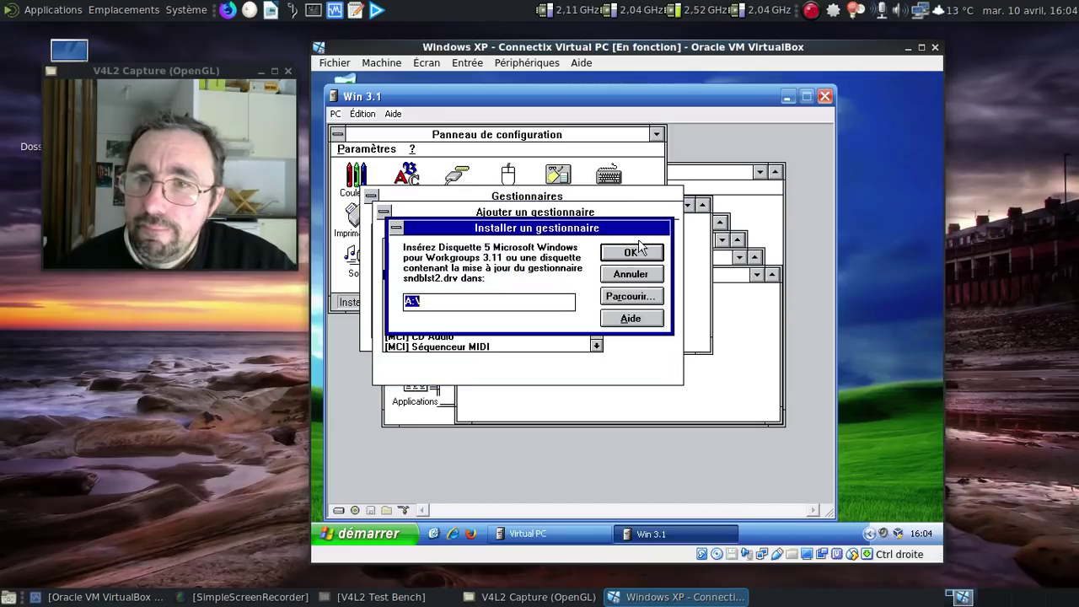
{"action": "left_click", "coordinate": [627, 295]}
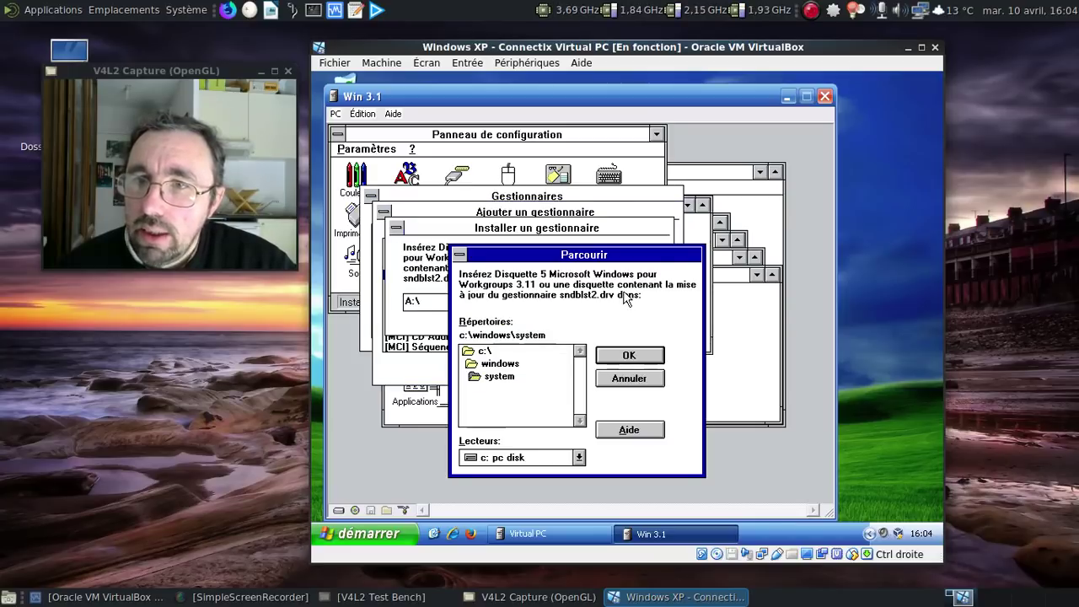
{"action": "left_click", "coordinate": [628, 378]}
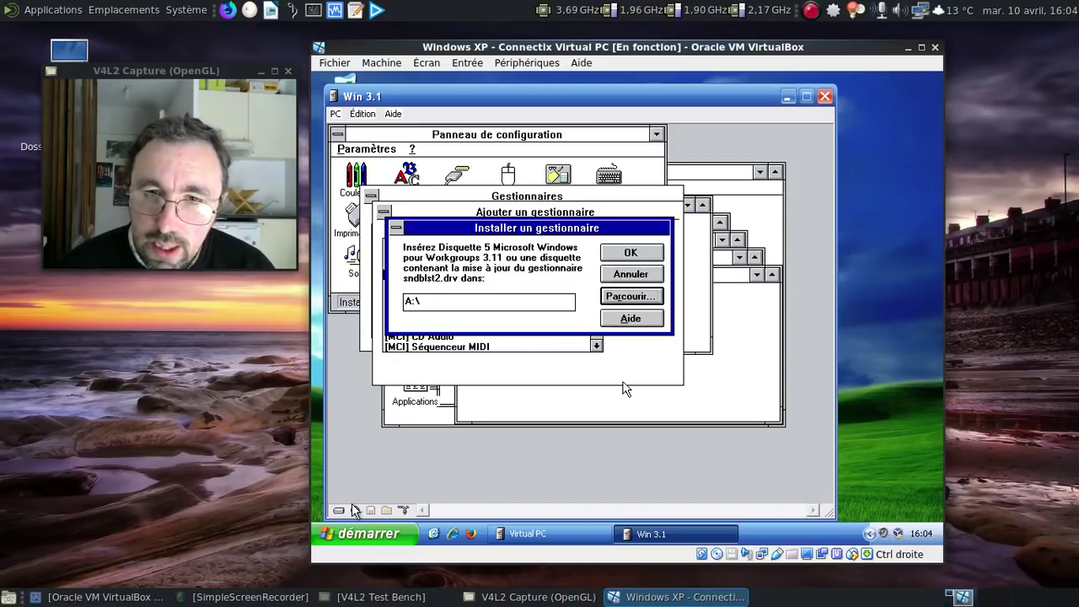
Step: Capture the disk5 floppy image into the virtual floppy drive
{"action": "left_click", "coordinate": [356, 511]}
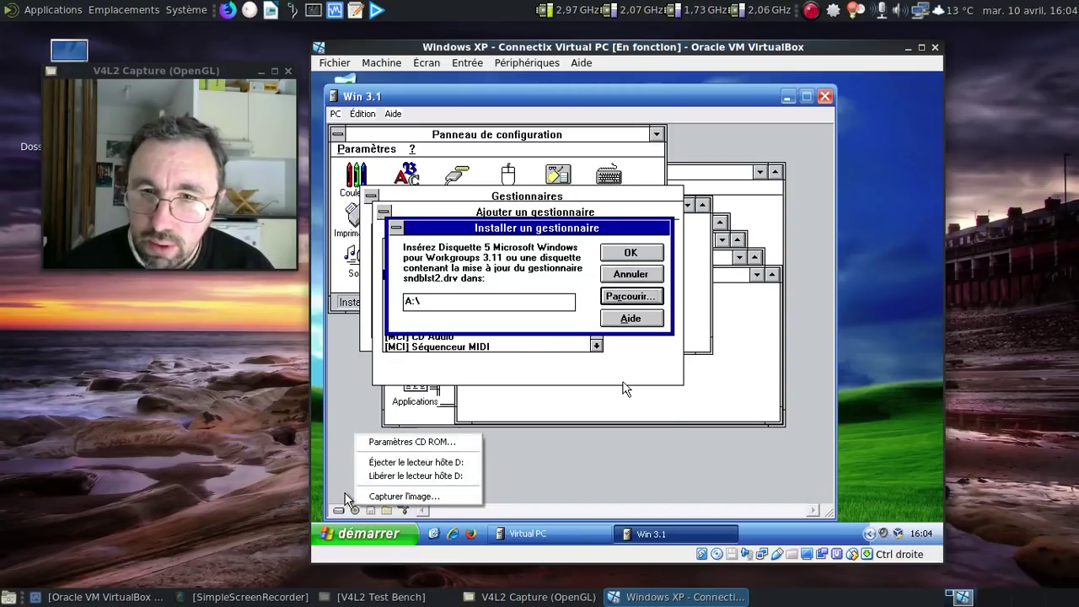
{"action": "left_click", "coordinate": [369, 510]}
{"action": "left_click", "coordinate": [407, 497]}
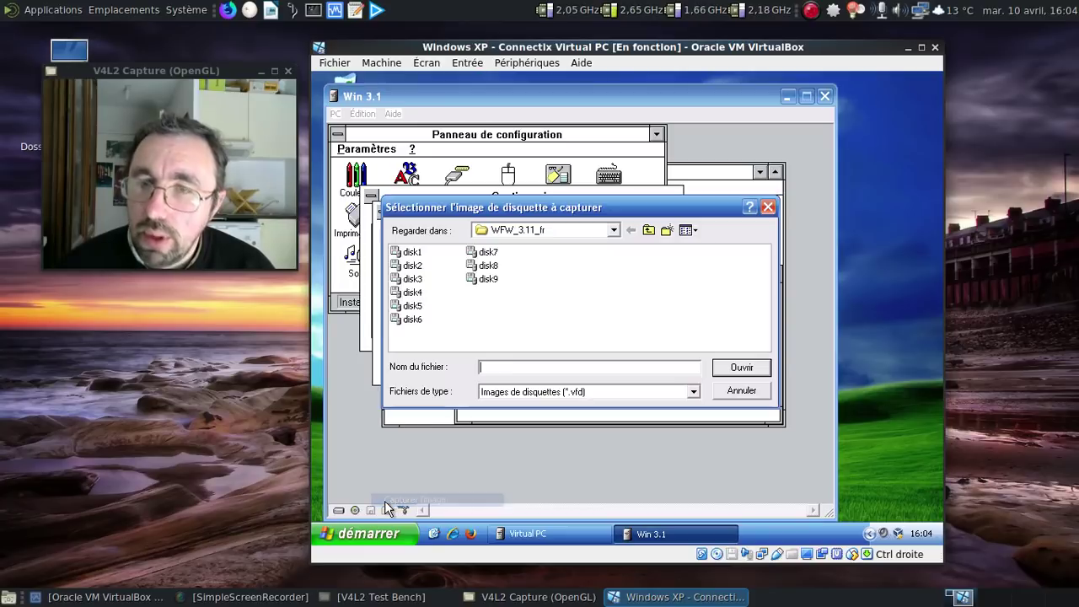
{"action": "left_click", "coordinate": [413, 305]}
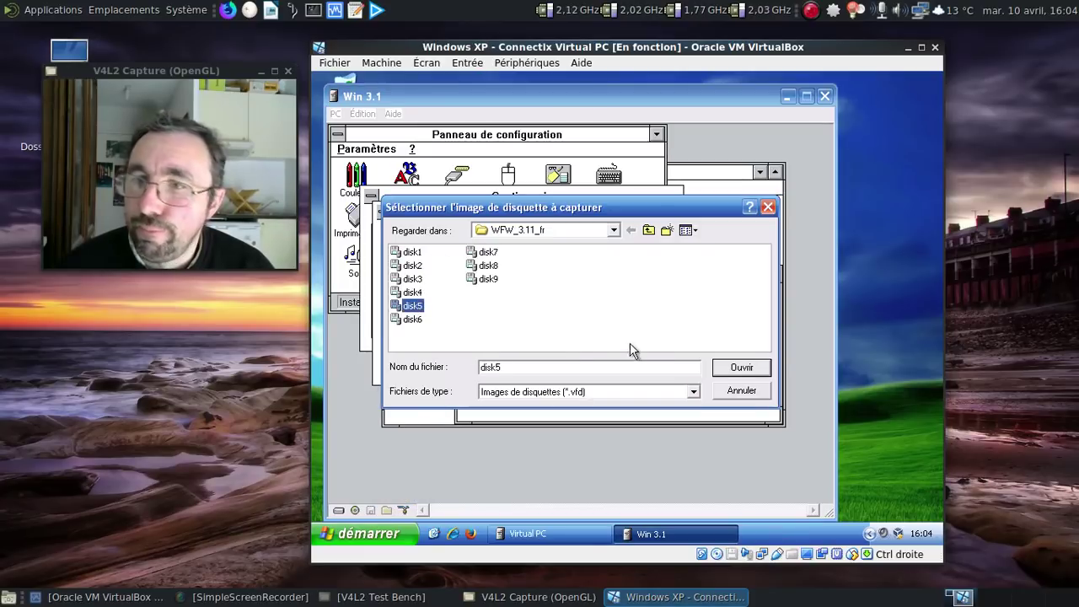
{"action": "left_click", "coordinate": [741, 368]}
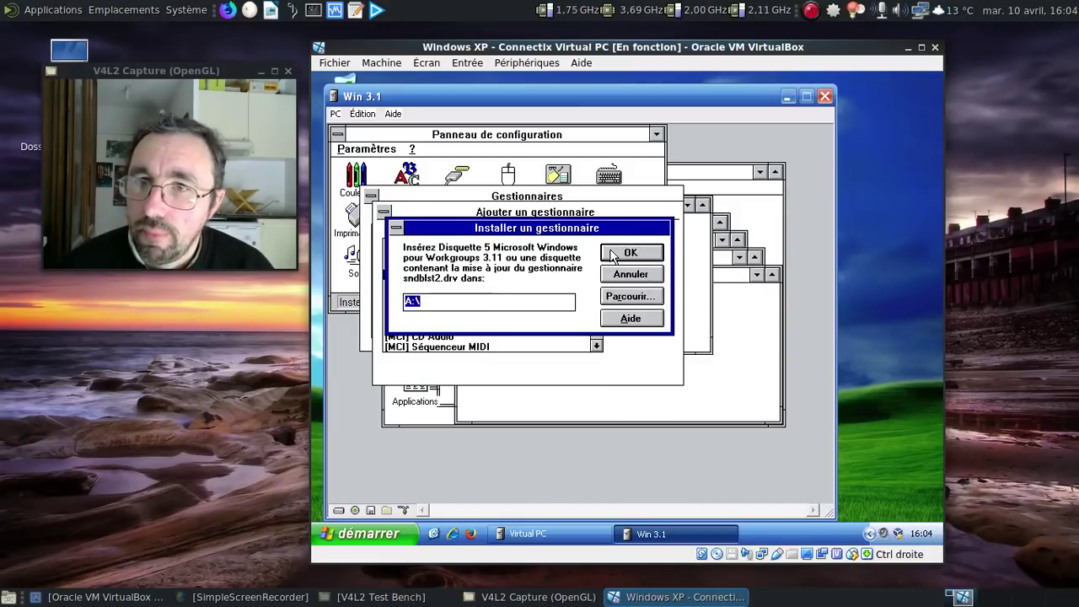
Step: Browse to drive a: for the driver files and dismiss the read error
{"action": "left_click", "coordinate": [624, 297]}
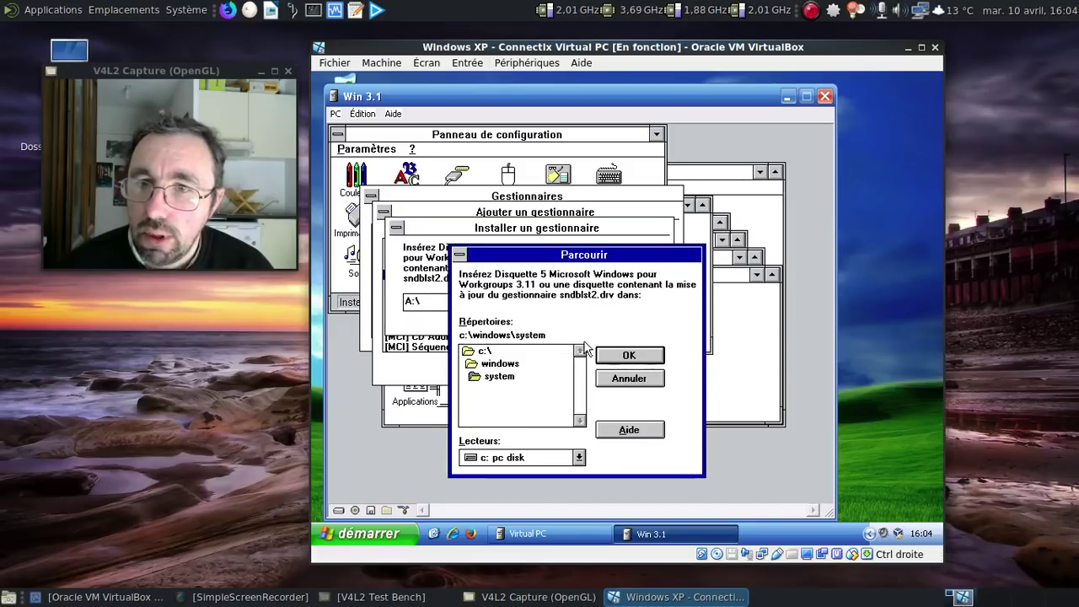
{"action": "left_click", "coordinate": [578, 458]}
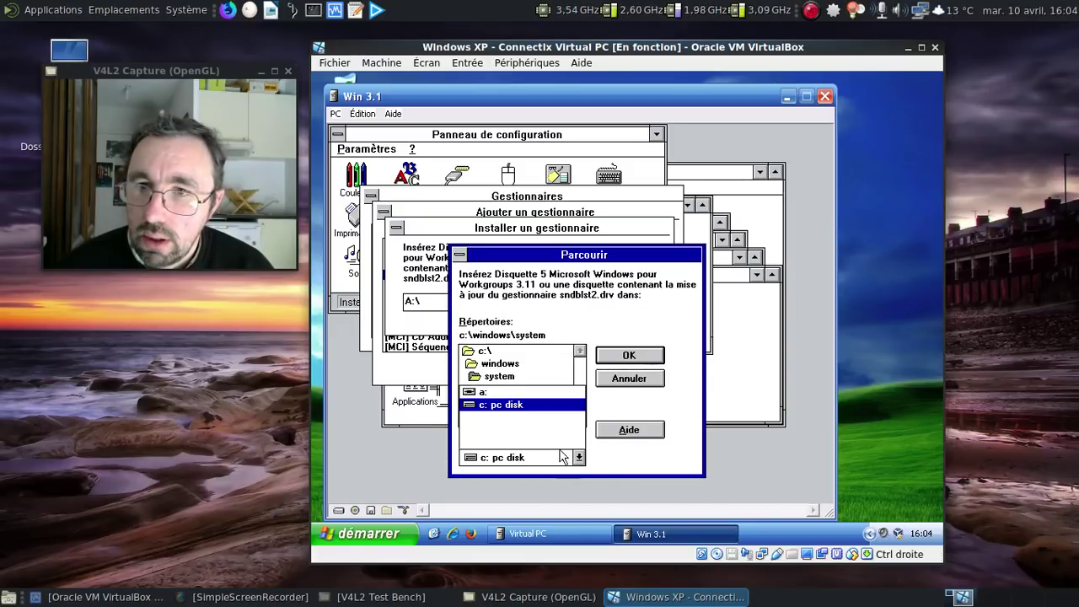
{"action": "left_click", "coordinate": [498, 393]}
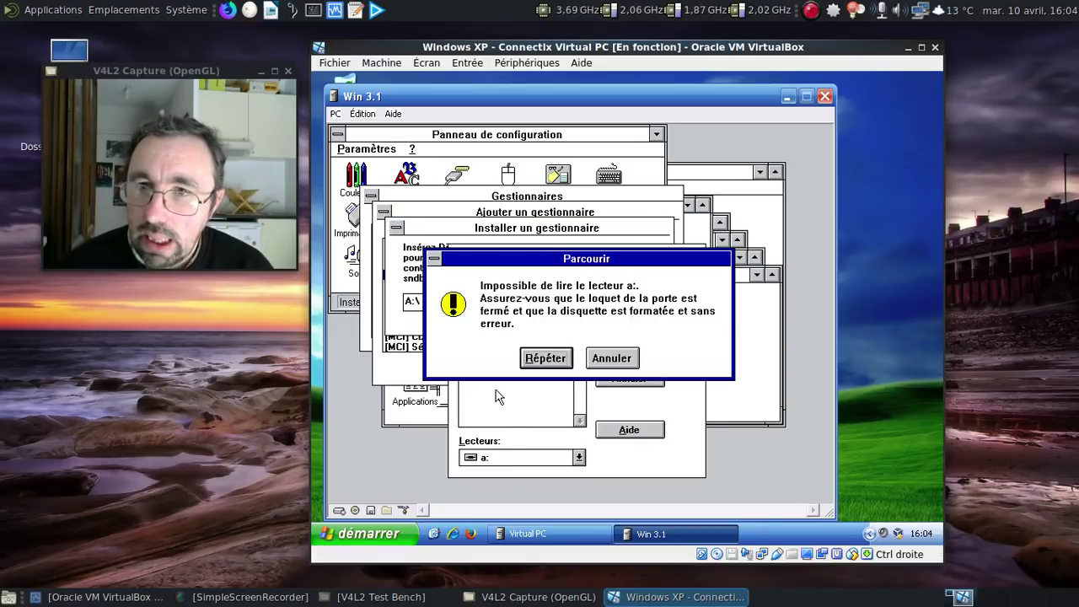
{"action": "left_click", "coordinate": [638, 359]}
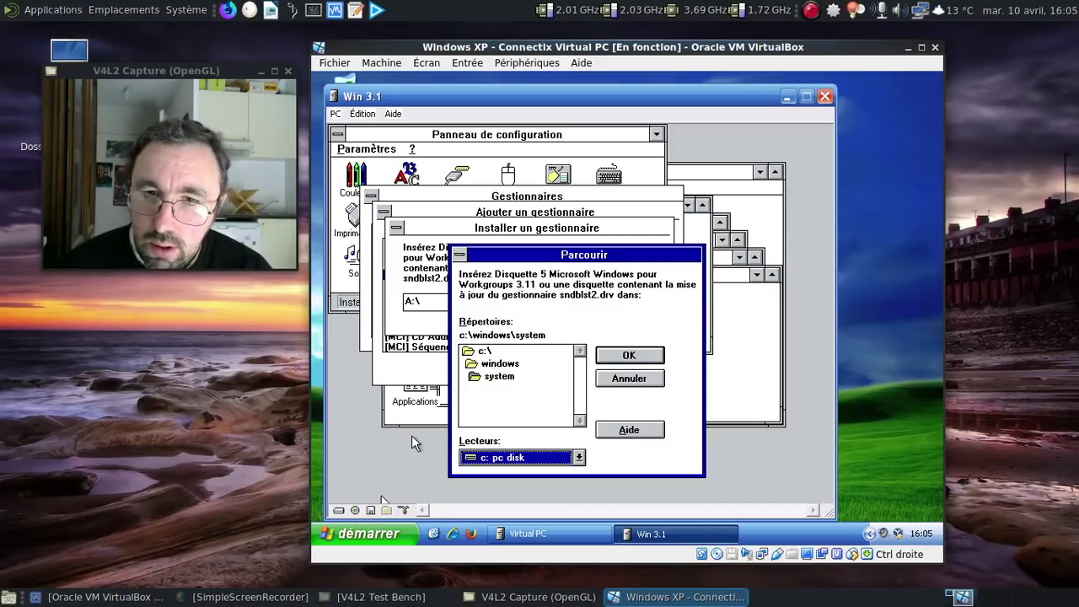
Step: Recapture the disk5 floppy image into the virtual floppy drive
{"action": "right_click", "coordinate": [371, 508]}
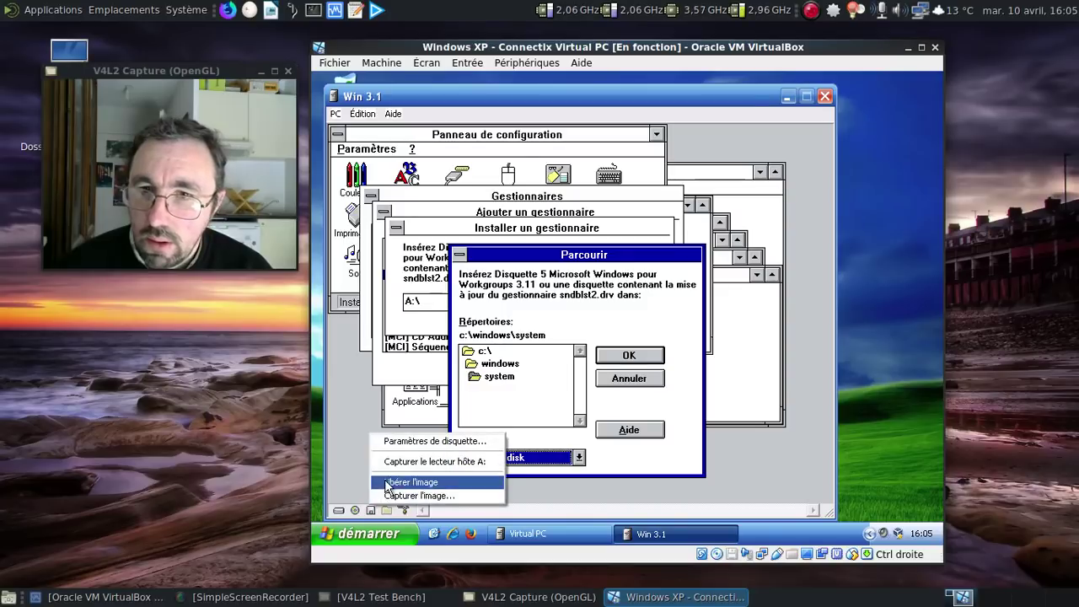
{"action": "left_click", "coordinate": [393, 497]}
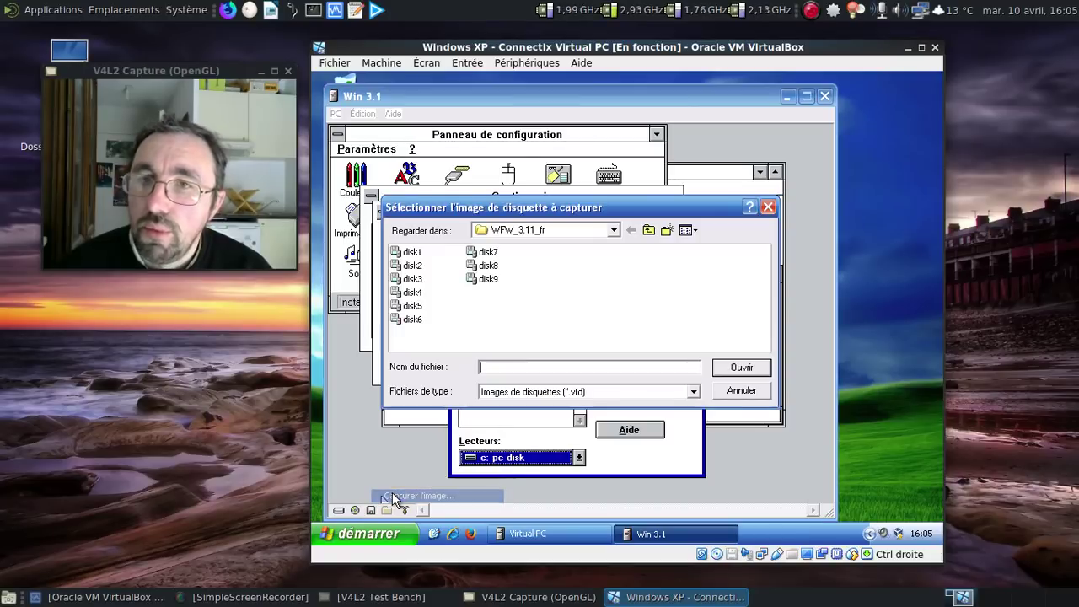
{"action": "left_click", "coordinate": [412, 305]}
{"action": "left_click", "coordinate": [749, 373]}
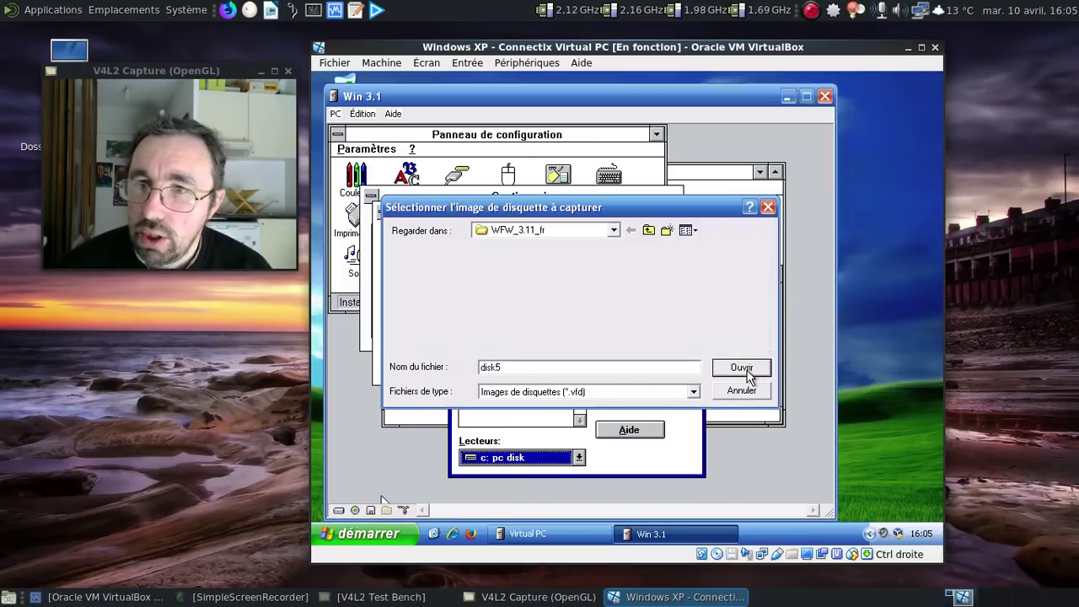
Step: Retry browsing drive a:, dismiss the read error, and accept C:\WINDOWS\SYSTEM instead
{"action": "left_click", "coordinate": [579, 458]}
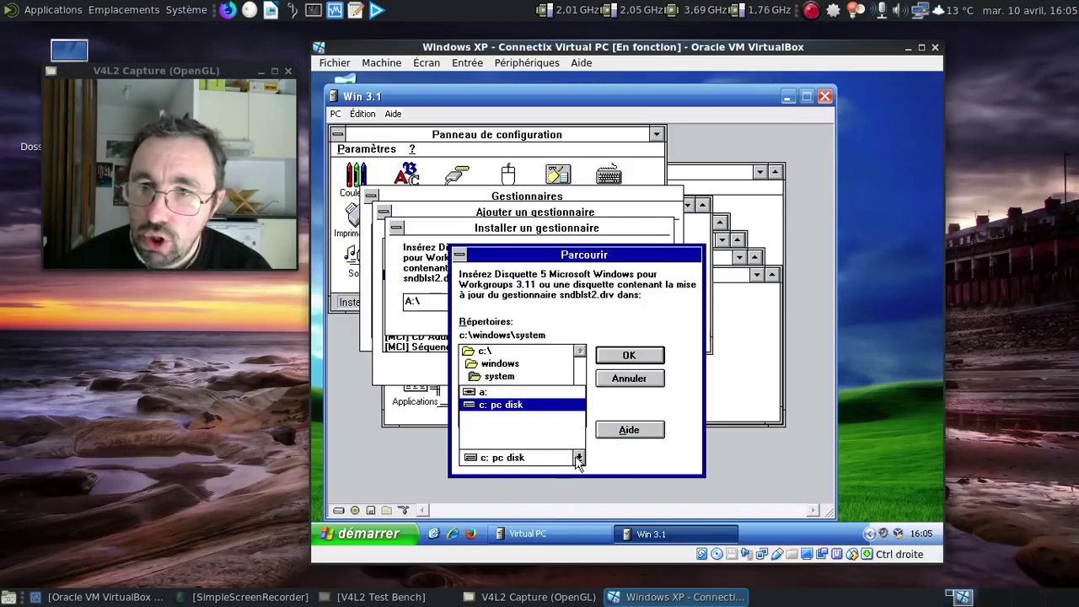
{"action": "left_click", "coordinate": [503, 394]}
{"action": "left_click", "coordinate": [614, 359]}
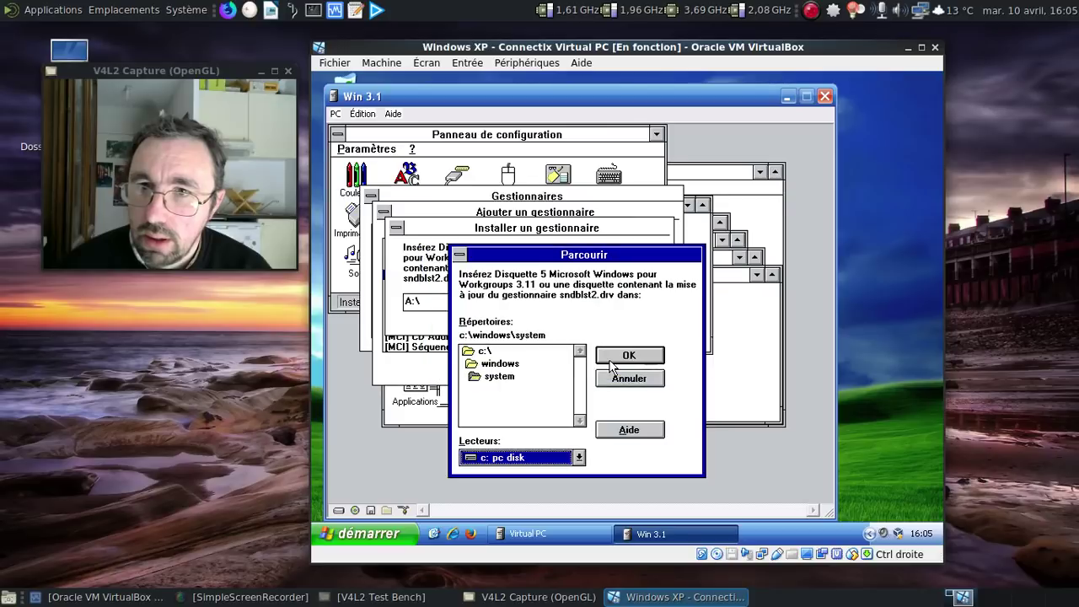
{"action": "left_click", "coordinate": [626, 381]}
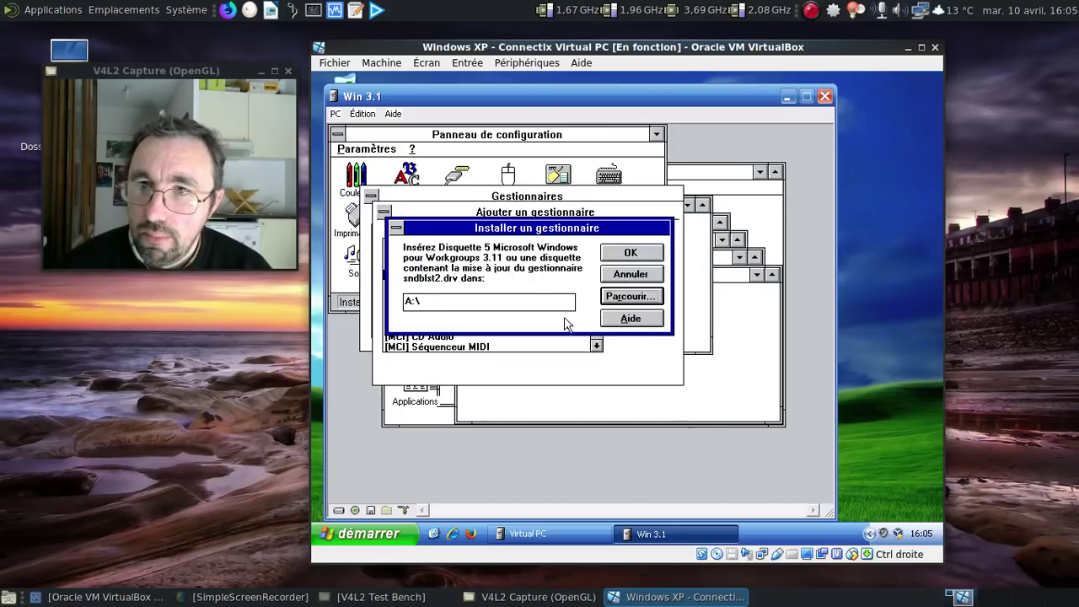
{"action": "left_click", "coordinate": [641, 296]}
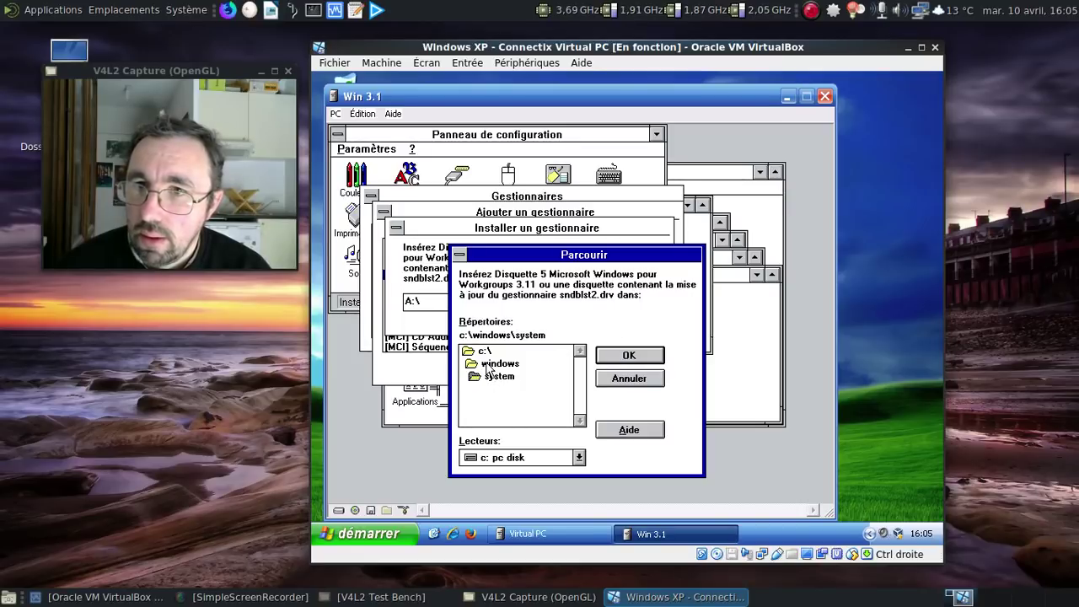
{"action": "left_click", "coordinate": [645, 357]}
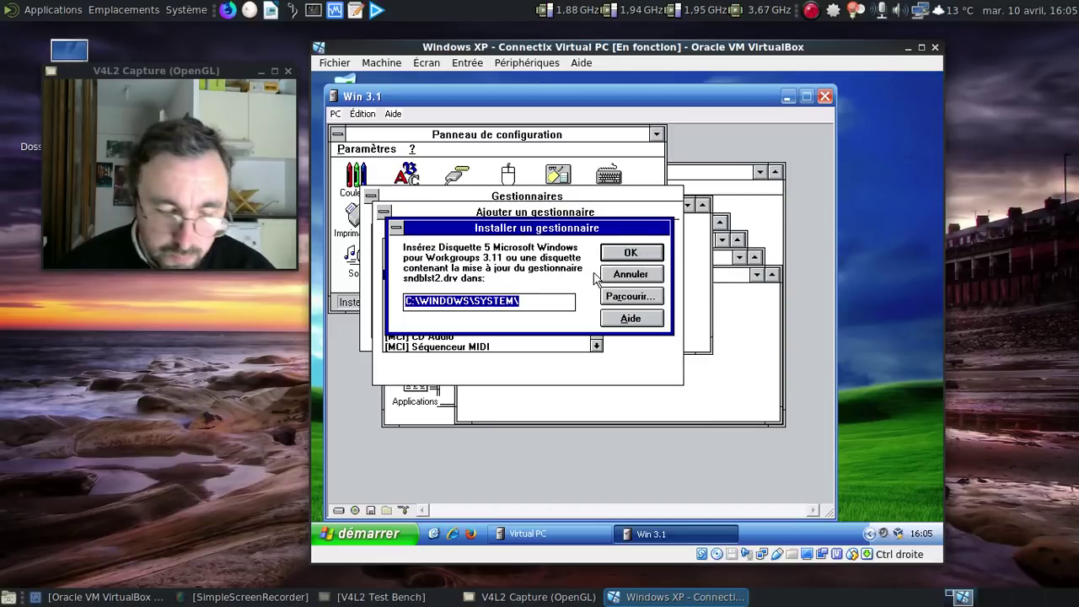
Step: Replace the driver path C:\WINDOWS\SYSTEM\ with a: and submit
{"action": "left_click", "coordinate": [565, 296]}
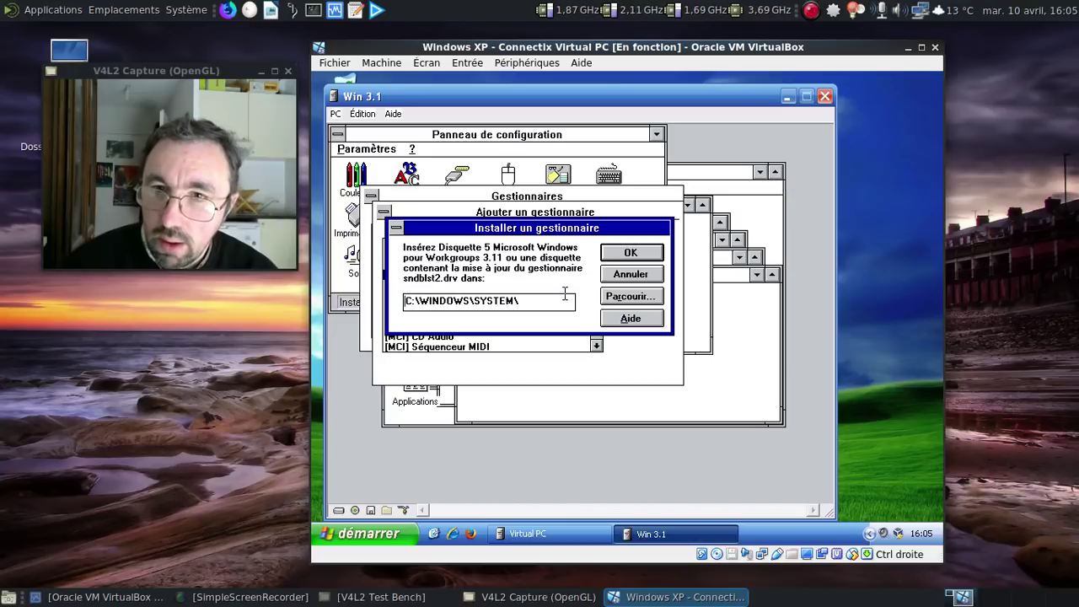
{"action": "key", "text": "Delete"}
{"action": "key", "text": "Delete"}
{"action": "key", "text": "Delete"}
{"action": "key", "text": "Delete"}
{"action": "key", "text": "Delete"}
{"action": "key", "text": "Delete"}
{"action": "key", "text": "Delete"}
{"action": "key", "text": "Delete"}
{"action": "key", "text": "Delete"}
{"action": "key", "text": "Delete"}
{"action": "key", "text": "Delete"}
{"action": "key", "text": "Delete"}
{"action": "key", "text": "Delete"}
{"action": "key", "text": "Delete"}
{"action": "key", "text": "Delete"}
{"action": "key", "text": "Delete"}
{"action": "key", "text": "Delete"}
{"action": "key", "text": "Delete"}
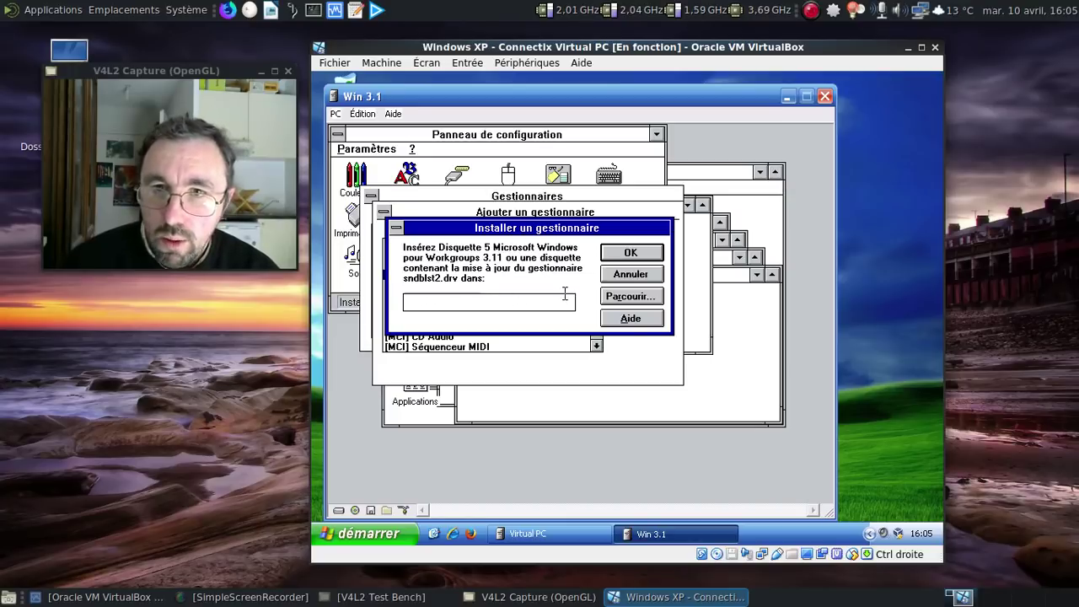
{"action": "type", "text": "a:"}
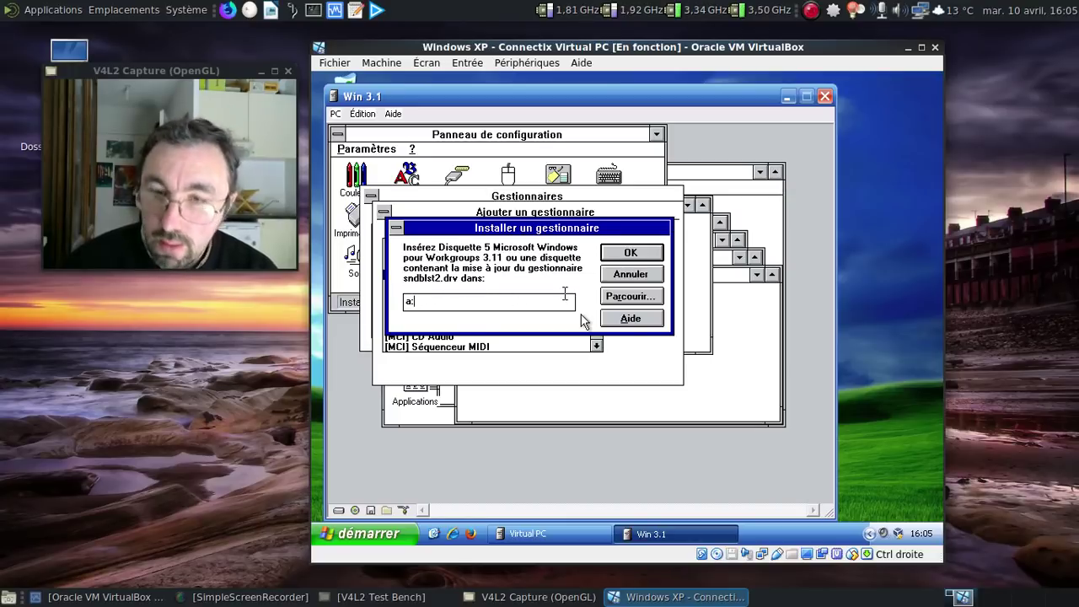
{"action": "key", "text": "Return"}
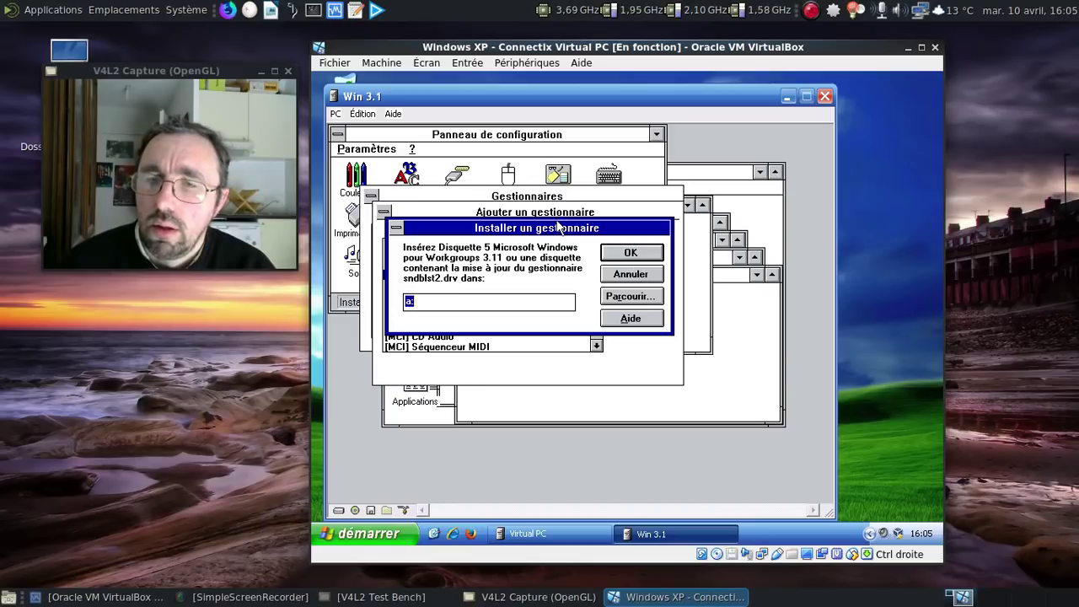
Step: Retry browsing drive a:, cancel the read error, and cancel the Sound Blaster driver installation
{"action": "left_click_drag", "start_coordinate": [556, 227], "coordinate": [586, 312]}
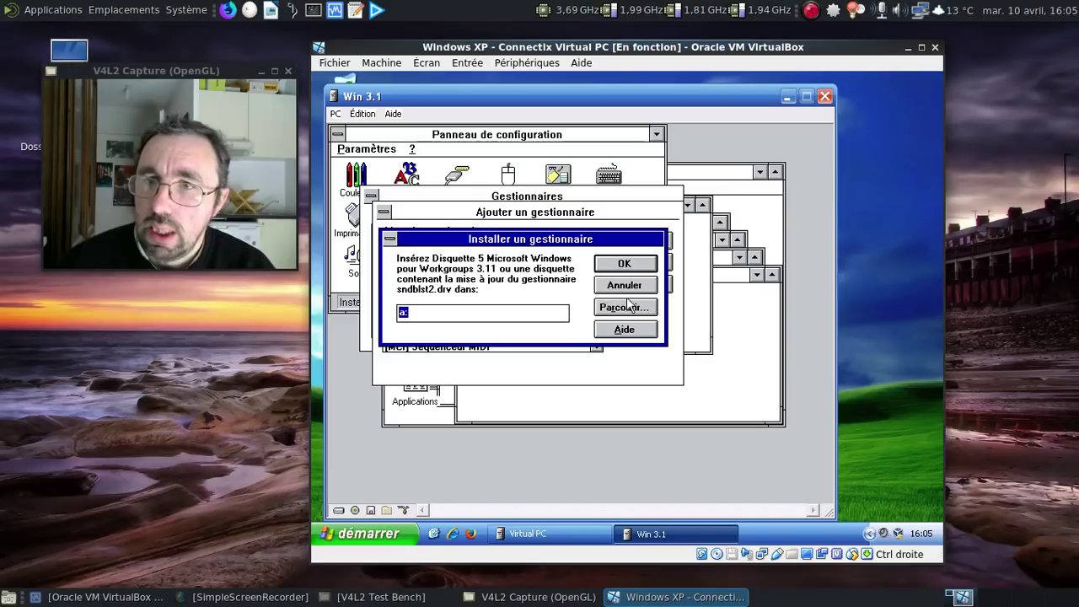
{"action": "left_click", "coordinate": [423, 309]}
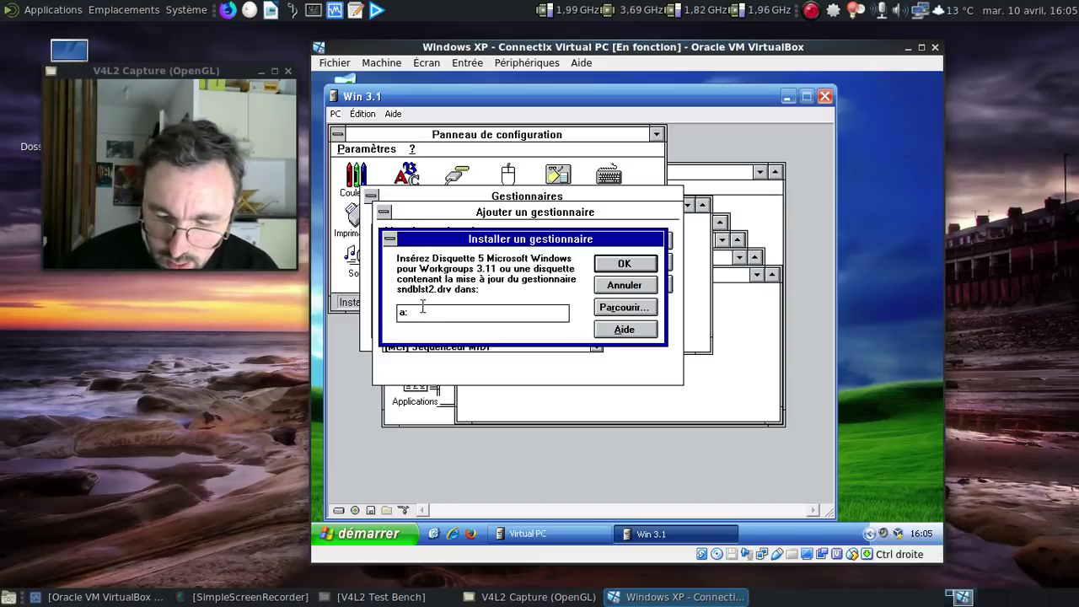
{"action": "left_click", "coordinate": [645, 314]}
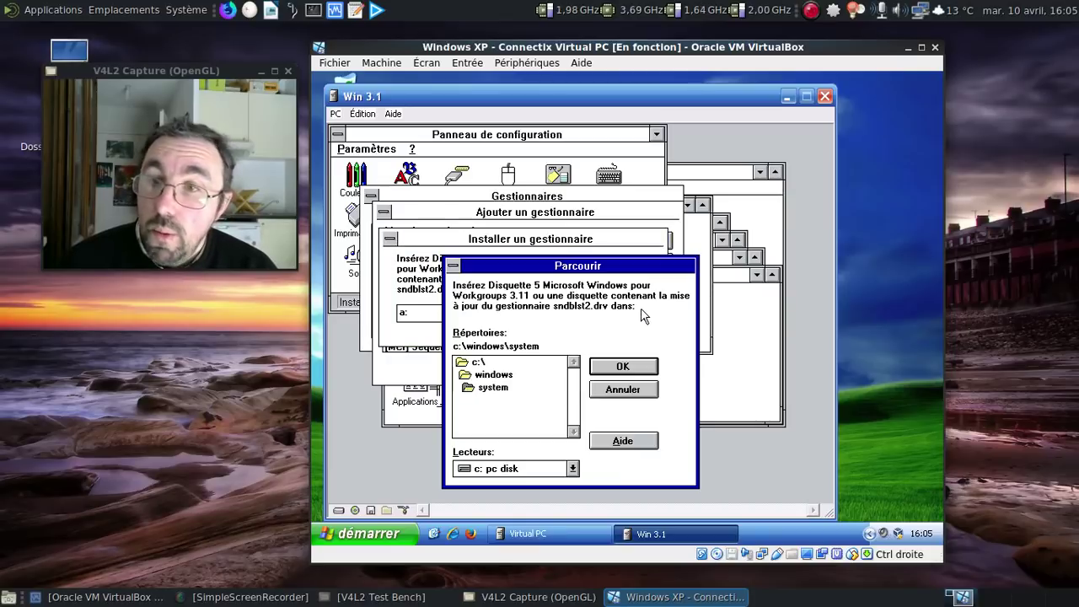
{"action": "left_click", "coordinate": [572, 469]}
{"action": "left_click", "coordinate": [493, 416]}
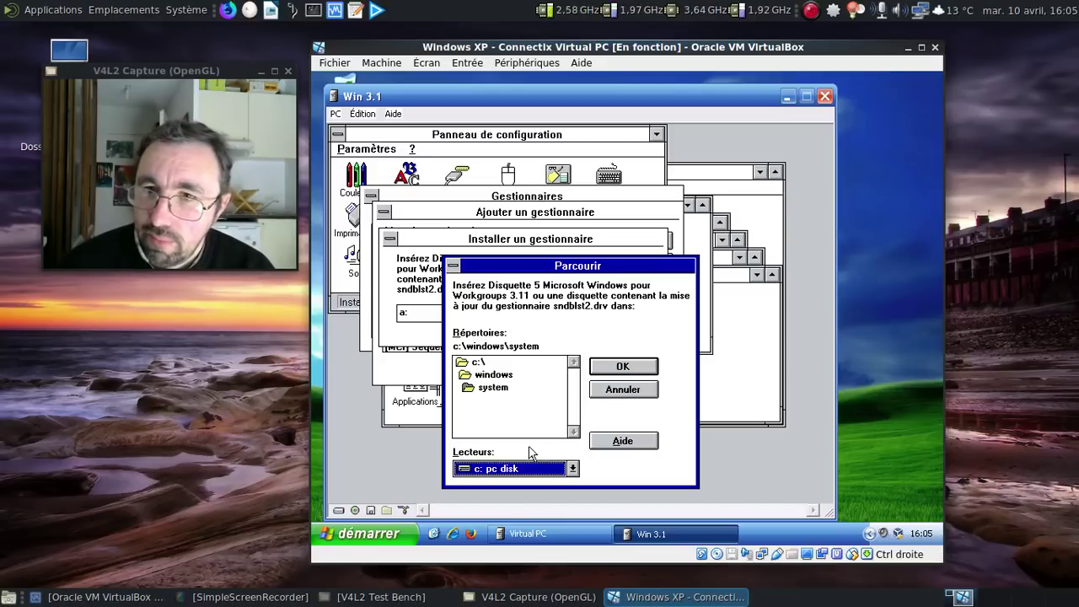
{"action": "left_click", "coordinate": [572, 470]}
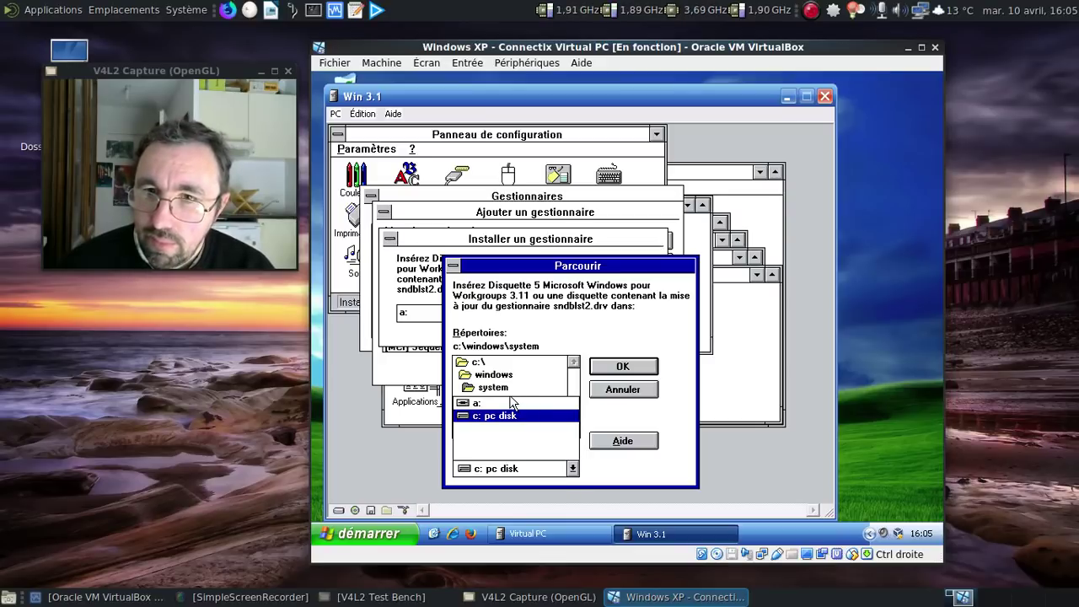
{"action": "left_click", "coordinate": [510, 403]}
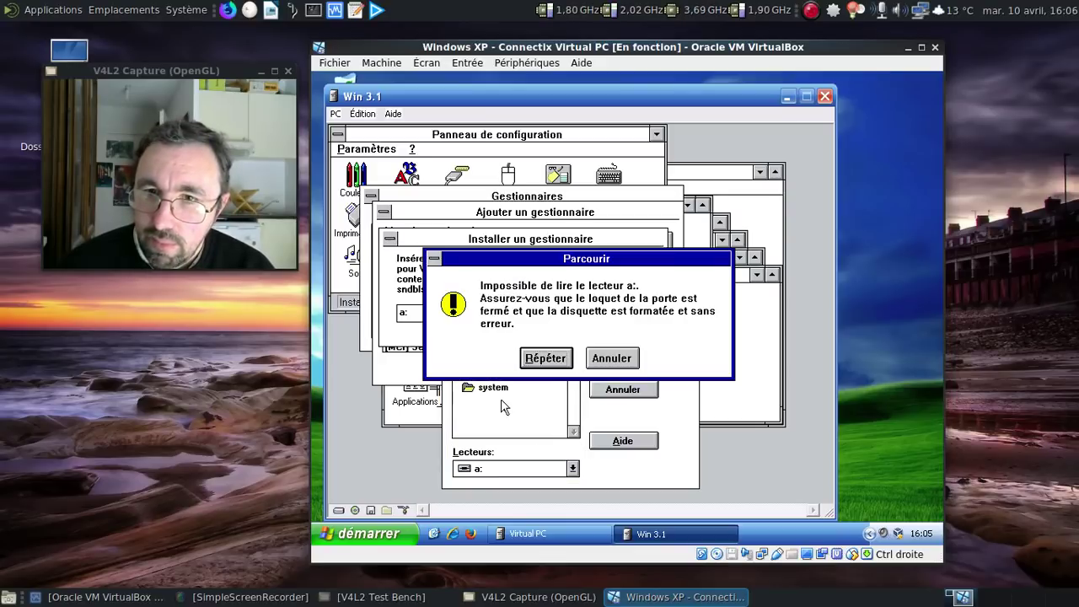
{"action": "left_click", "coordinate": [571, 360]}
{"action": "left_click", "coordinate": [611, 358]}
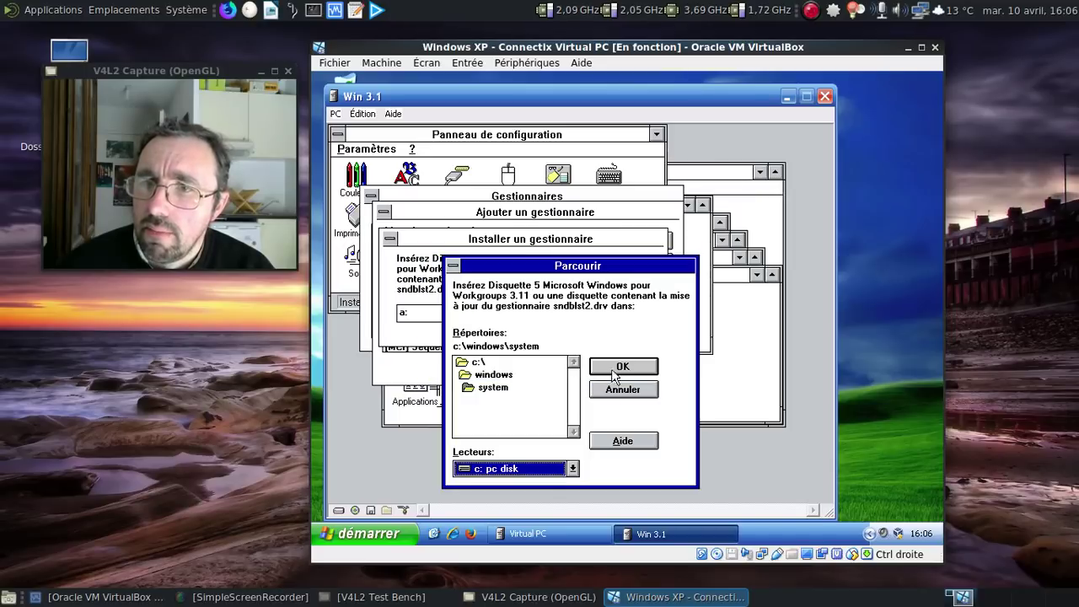
{"action": "left_click", "coordinate": [606, 391]}
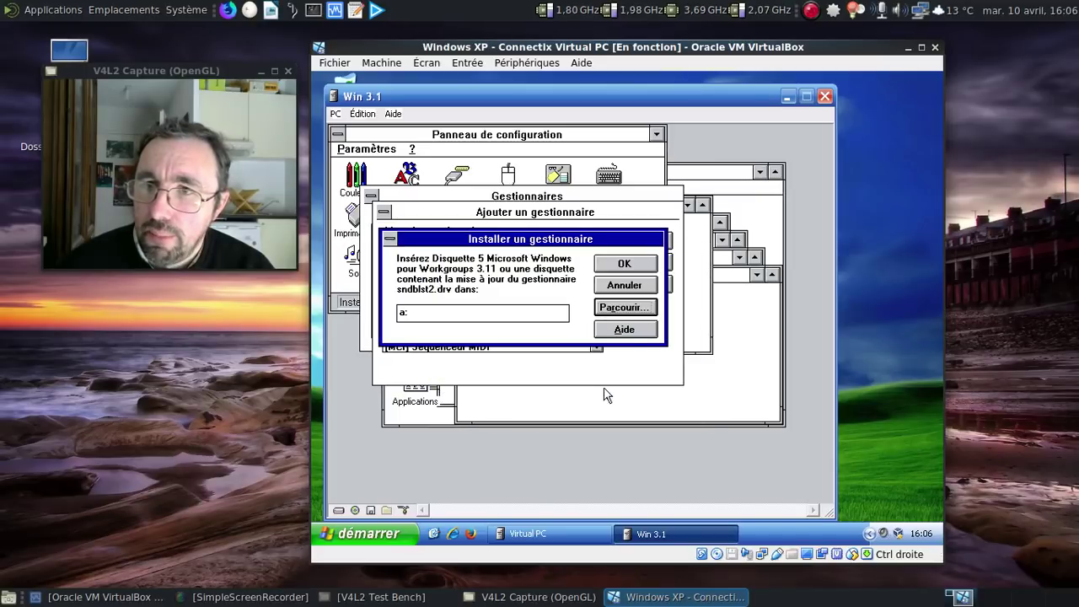
{"action": "left_click", "coordinate": [615, 284]}
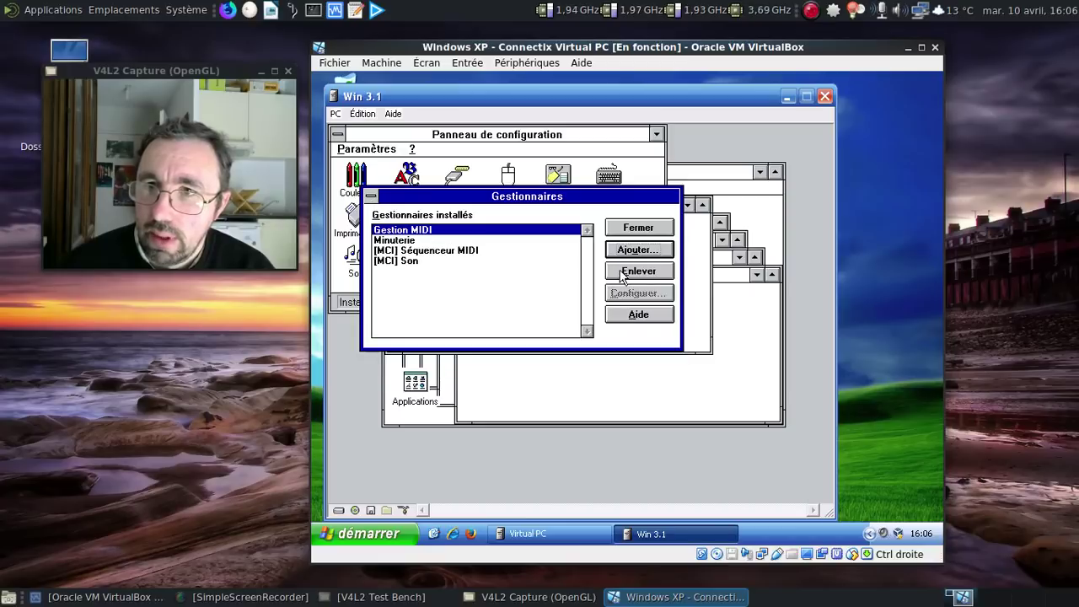
Step: Close the drivers list and capture the disk5.vfd image into the virtual floppy drive
{"action": "left_click", "coordinate": [638, 228]}
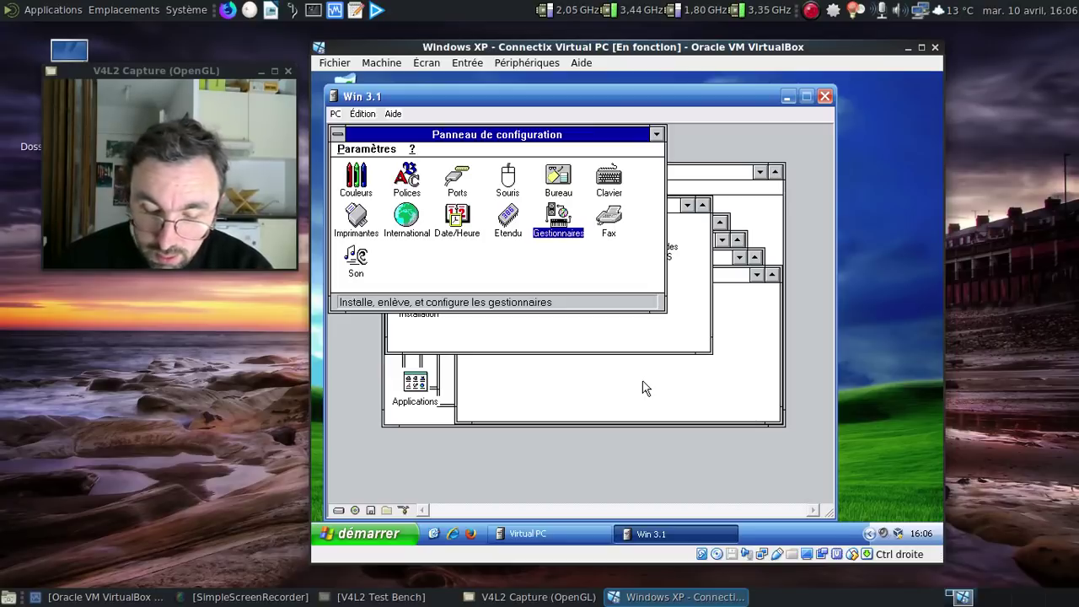
{"action": "left_click", "coordinate": [372, 512]}
{"action": "left_click", "coordinate": [387, 498]}
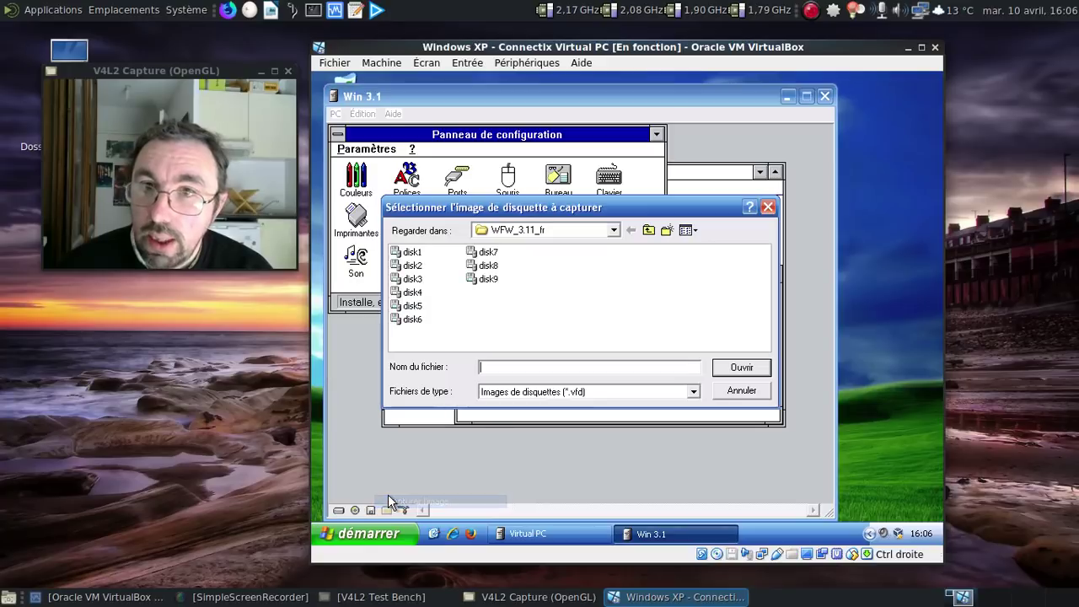
{"action": "left_click", "coordinate": [413, 306]}
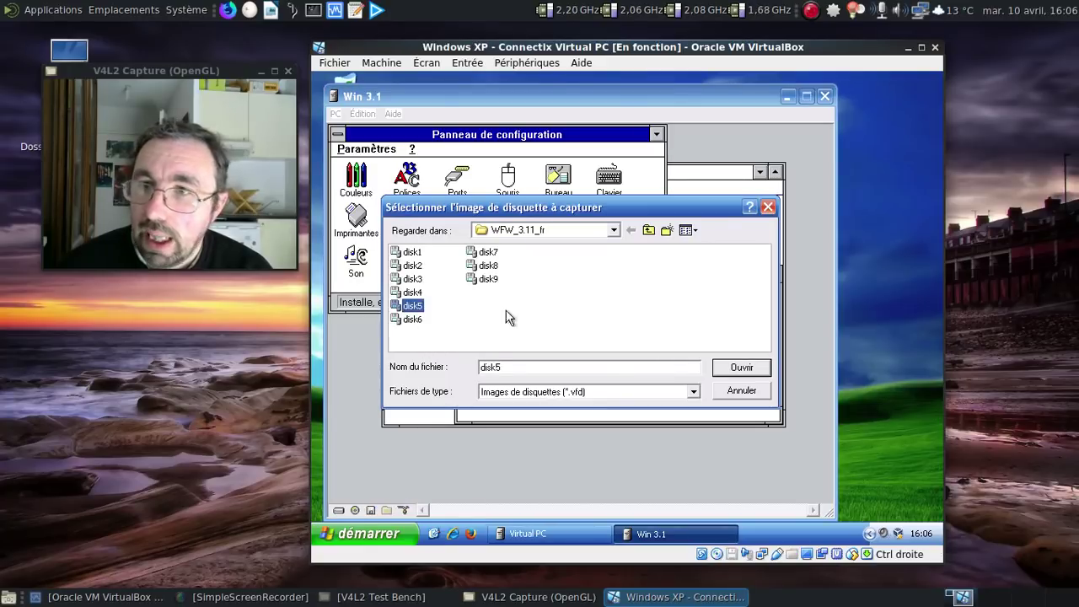
{"action": "left_click", "coordinate": [723, 368]}
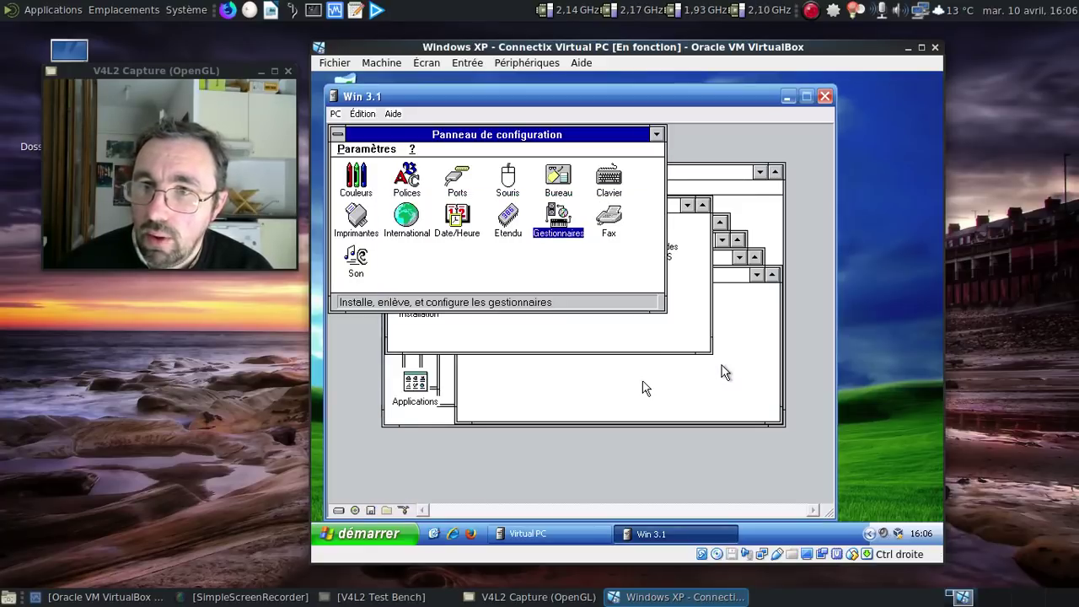
Step: Open File Manager from Program Manager and dismiss the missing drive A error
{"action": "double_click", "coordinate": [711, 174]}
{"action": "left_click", "coordinate": [355, 218]}
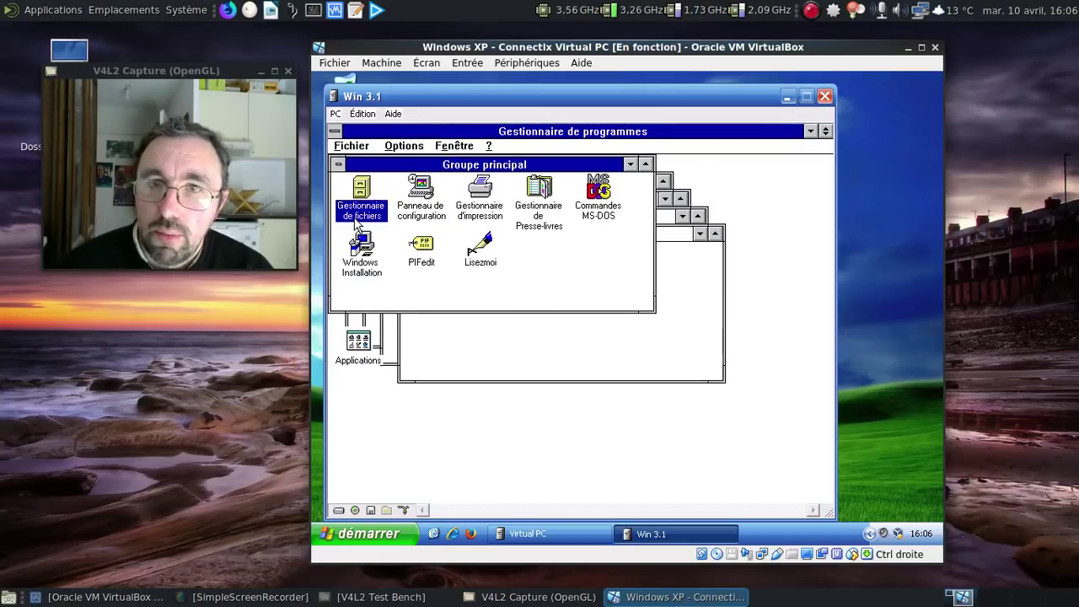
{"action": "double_click", "coordinate": [356, 215]}
{"action": "left_click", "coordinate": [344, 189]}
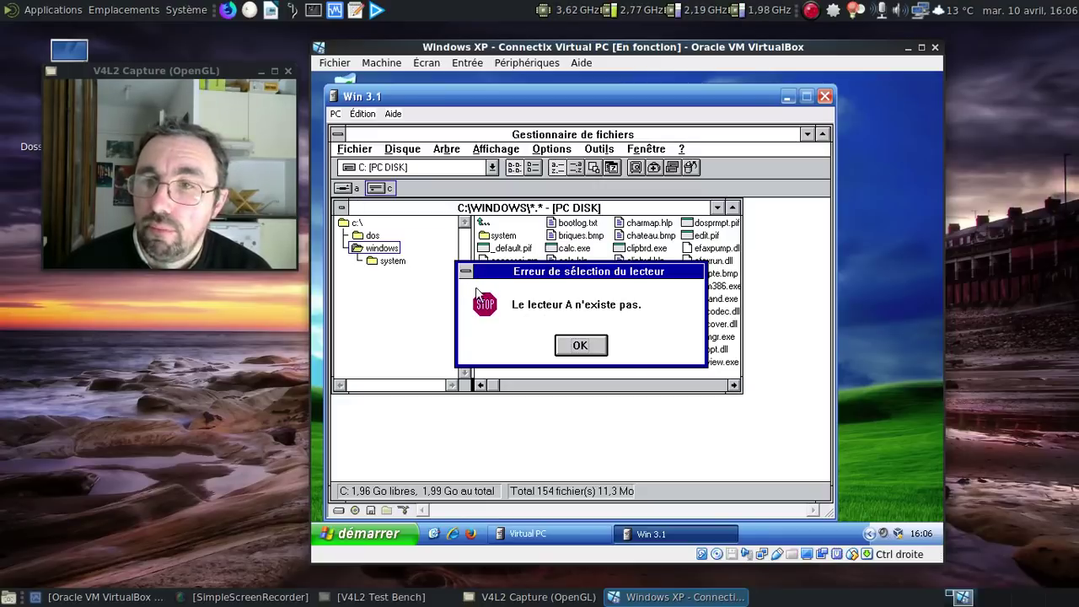
{"action": "left_click", "coordinate": [591, 352]}
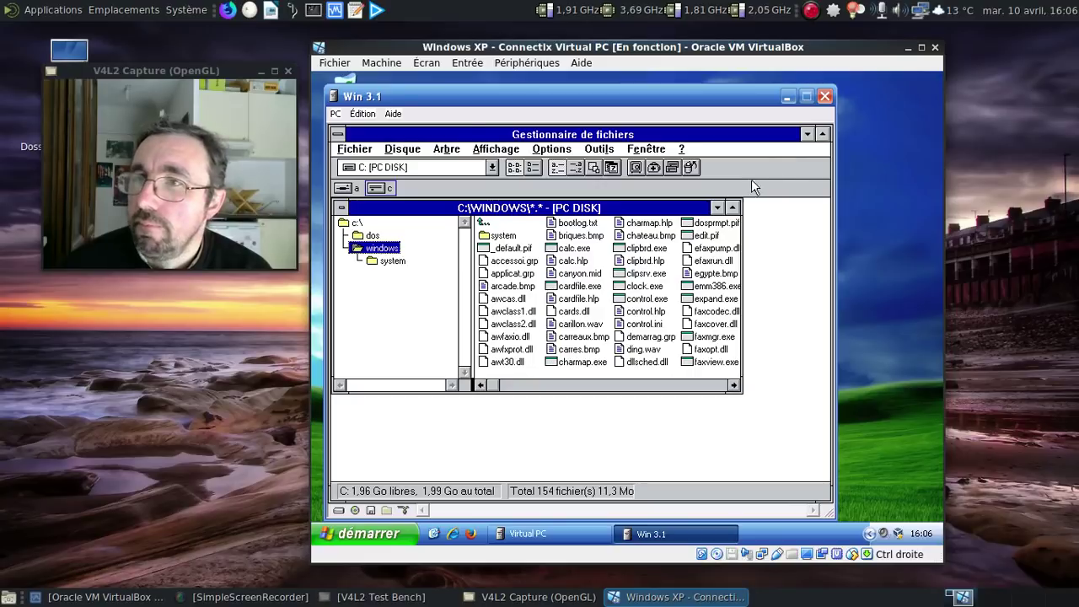
Step: Close File Manager and Program Manager, confirming Quitter Windows to return to DOS
{"action": "double_click", "coordinate": [337, 134]}
{"action": "left_click", "coordinate": [337, 132]}
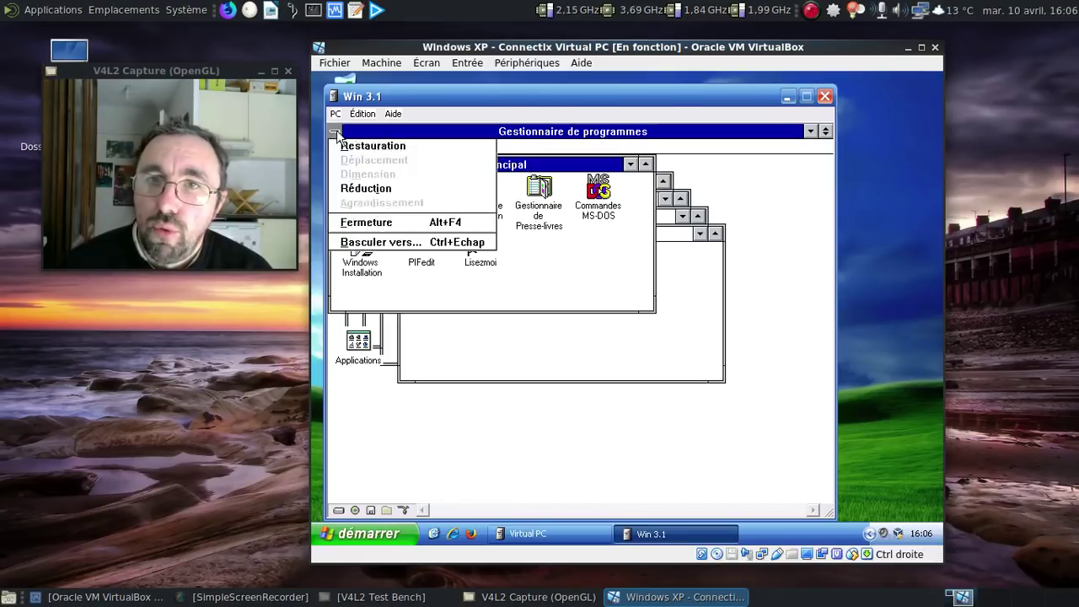
{"action": "left_click", "coordinate": [336, 133]}
{"action": "left_click", "coordinate": [538, 337]}
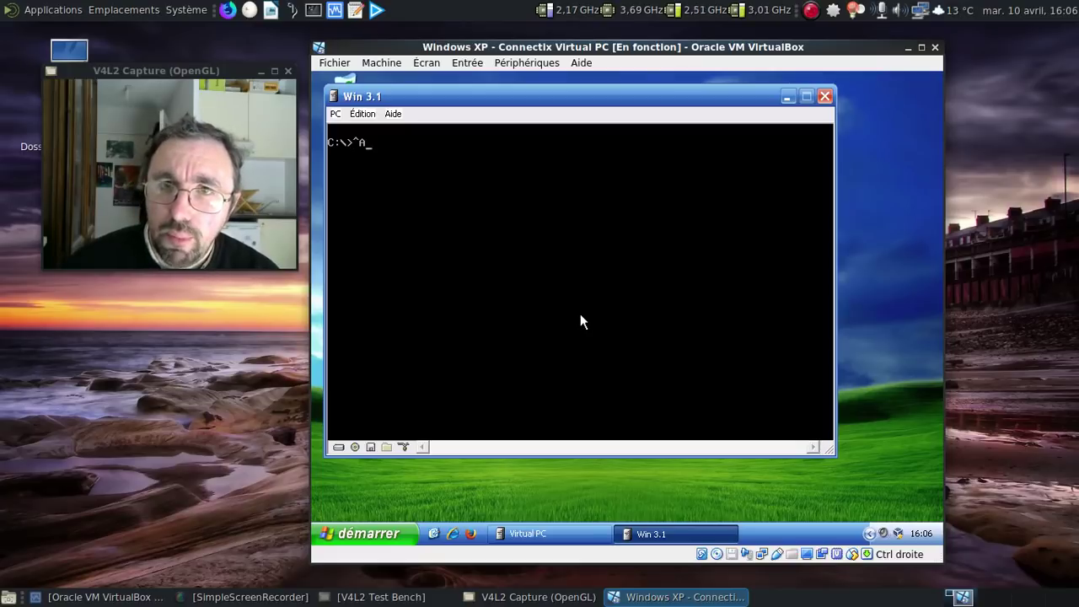
{"action": "key", "text": "BackSpace"}
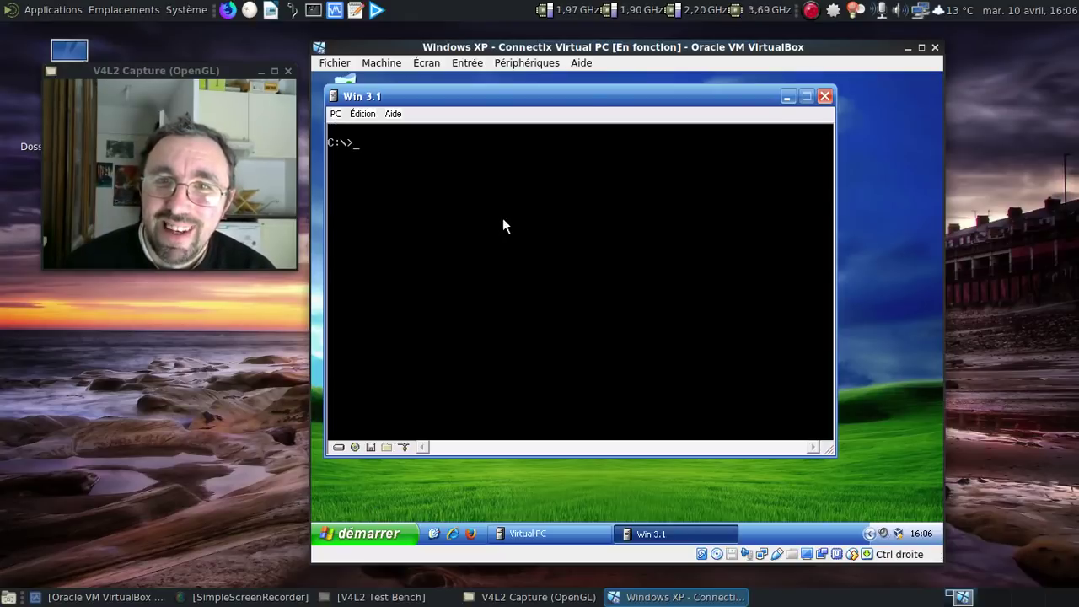
Step: Reset the Win 3.1 virtual PC with PC > Réinitialiser and confirm
{"action": "left_click", "coordinate": [336, 114]}
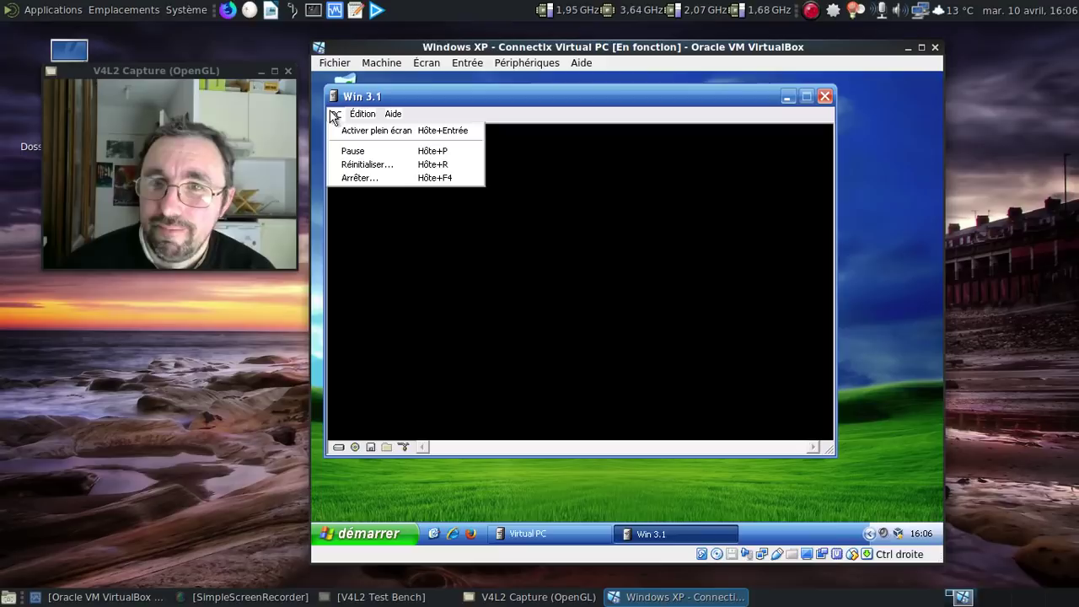
{"action": "left_click", "coordinate": [365, 166]}
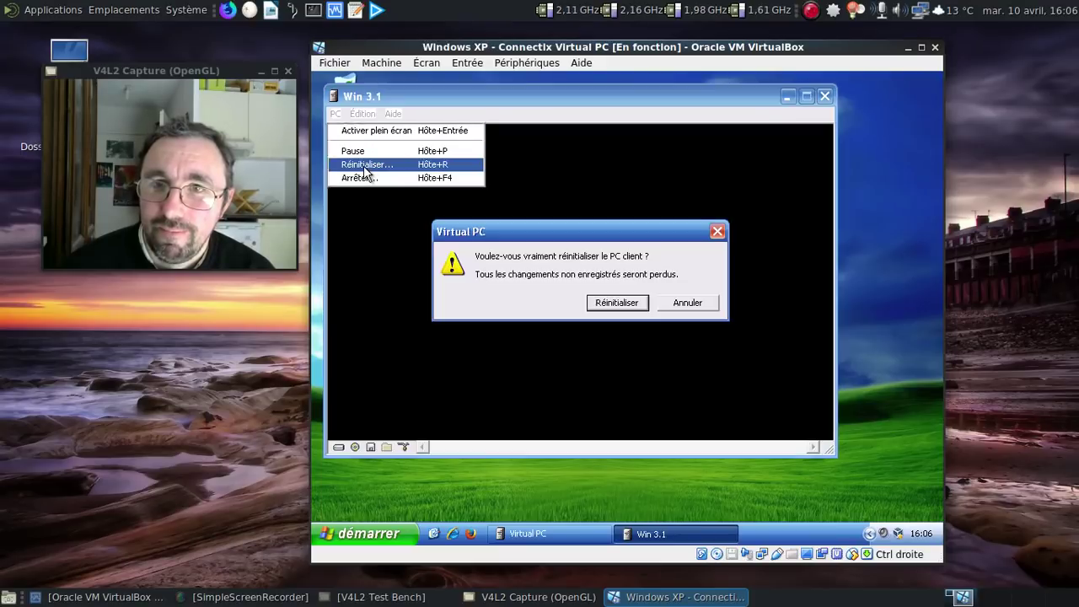
{"action": "left_click", "coordinate": [620, 302]}
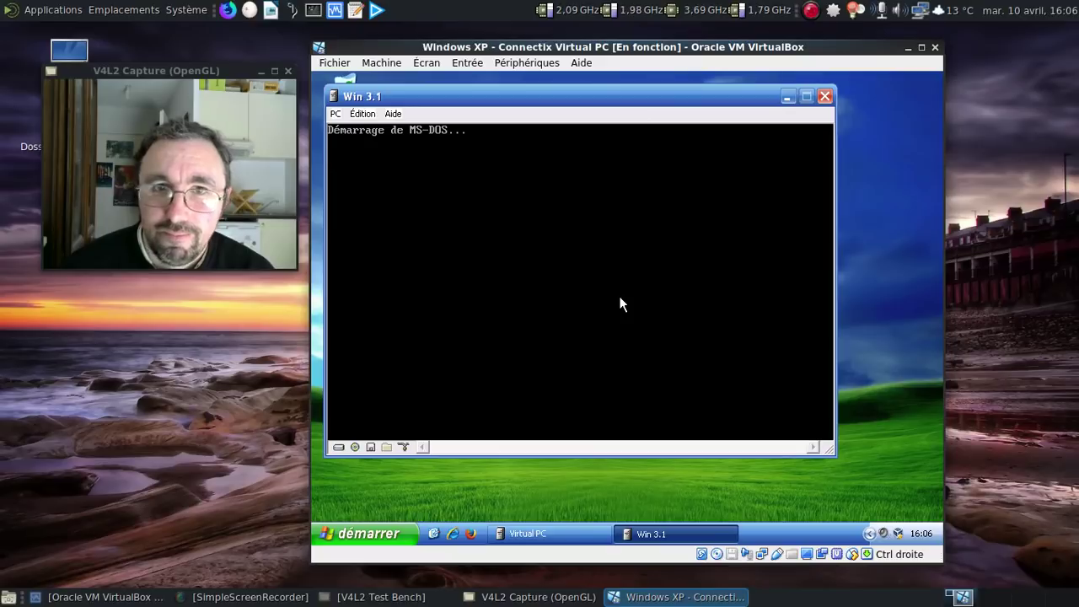
Step: Eject the current floppy image and capture disk5 into the virtual floppy drive again
{"action": "left_click", "coordinate": [371, 447]}
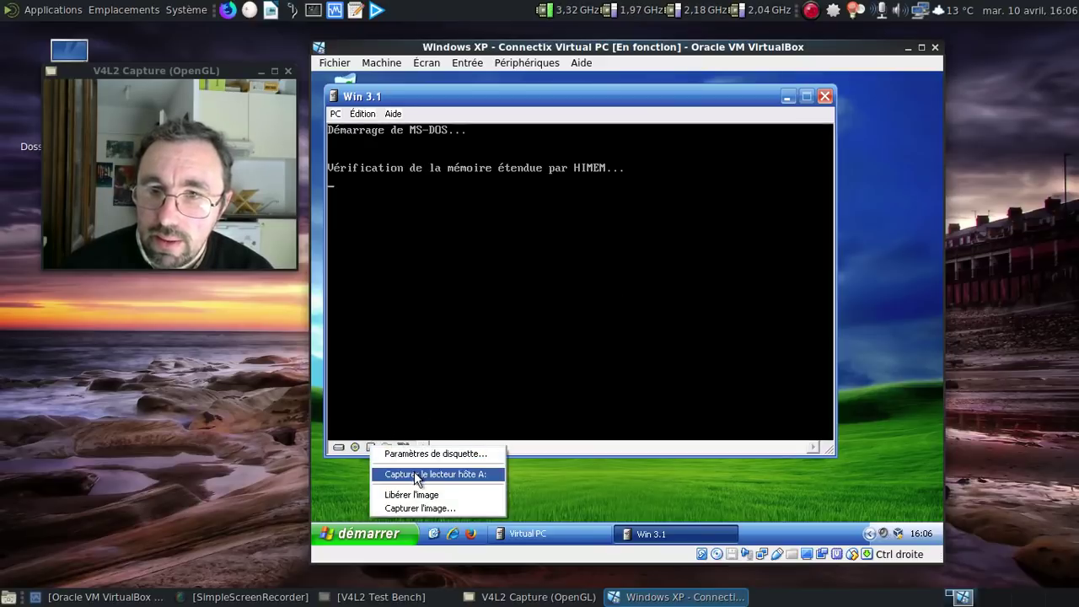
{"action": "left_click", "coordinate": [419, 494]}
{"action": "left_click", "coordinate": [371, 448]}
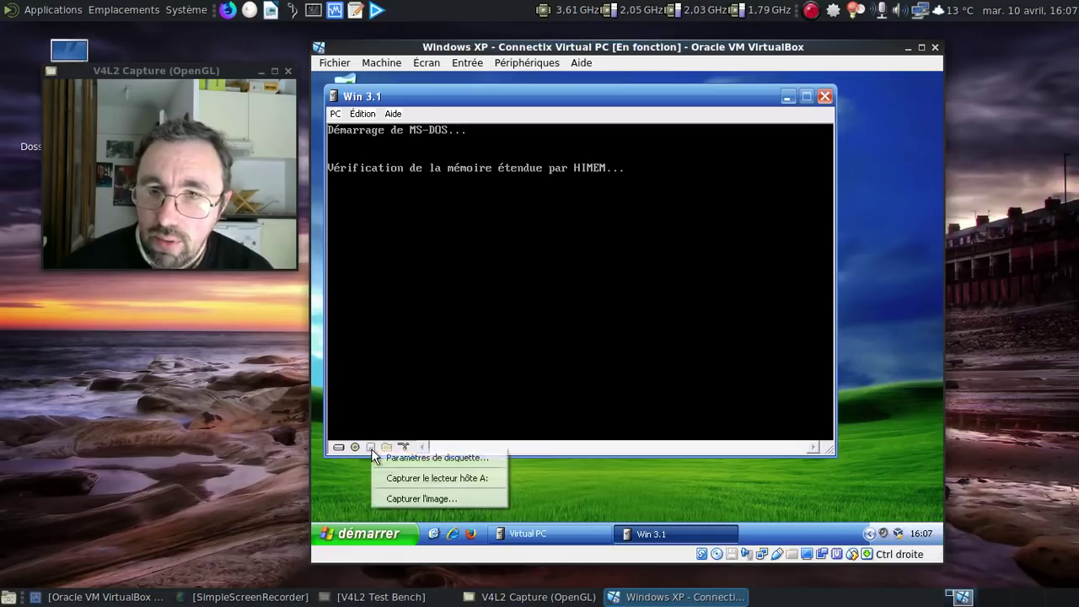
{"action": "left_click", "coordinate": [406, 495]}
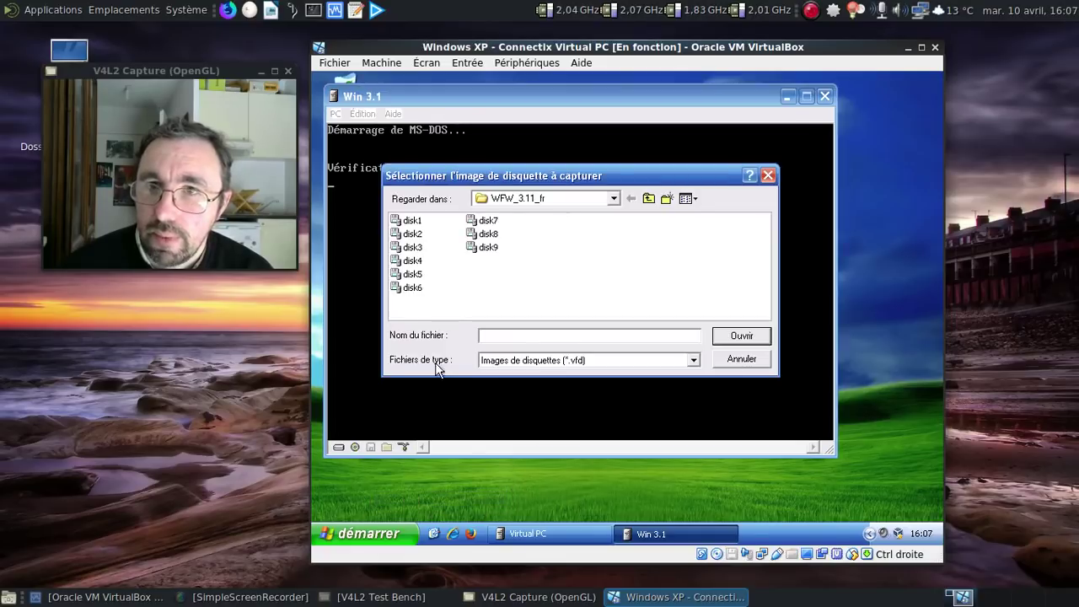
{"action": "left_click", "coordinate": [413, 274]}
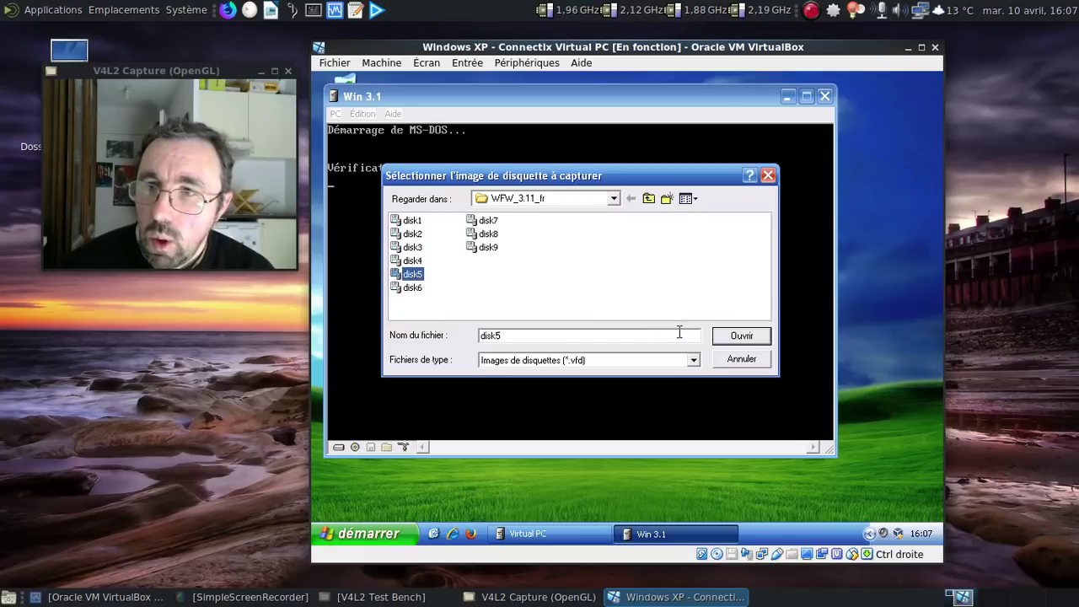
{"action": "left_click", "coordinate": [733, 336]}
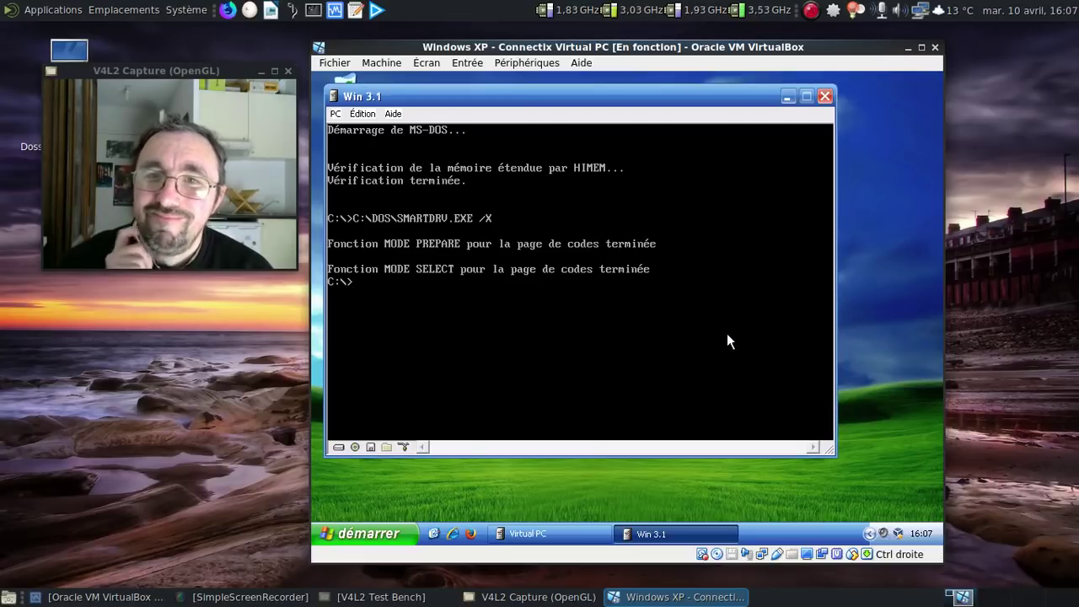
Step: At the DOS prompt switch to A:, run DIR, then start Windows with win
{"action": "type", "text": "a"}
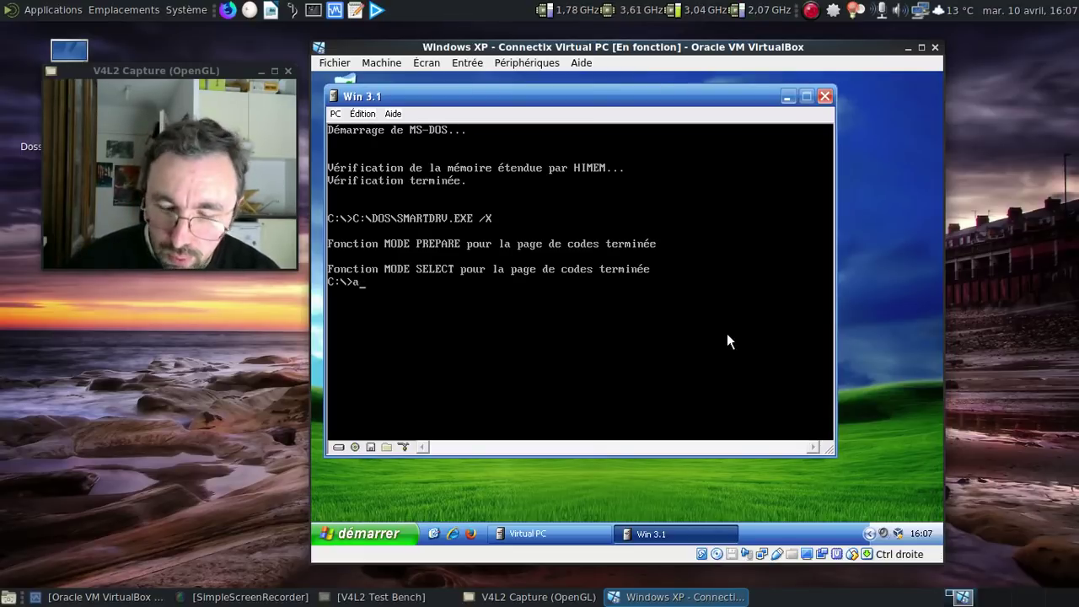
{"action": "type", "text": "/M"}
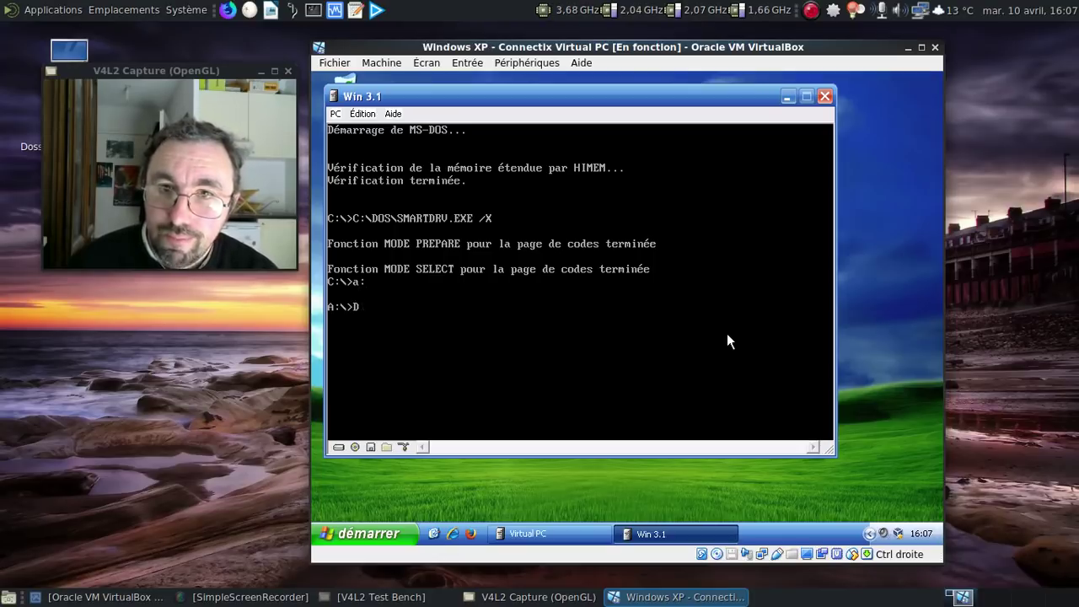
{"action": "key", "text": "BackSpace"}
{"action": "key", "text": "BackSpace"}
{"action": "key", "text": "BackSpace"}
{"action": "key", "text": "BackSpace"}
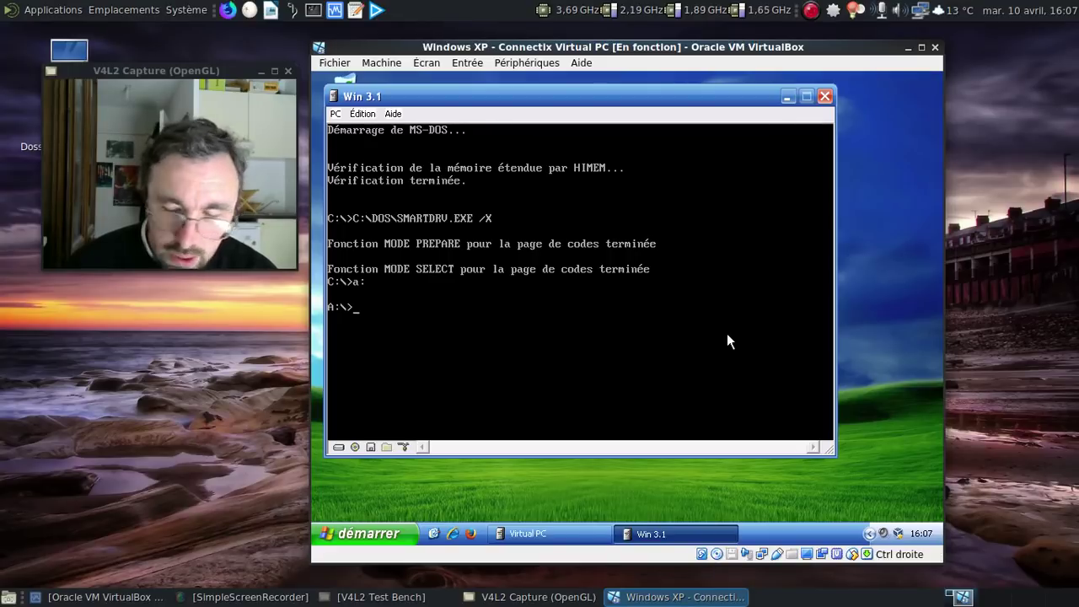
{"action": "type", "text": "DIR"}
{"action": "key", "text": "Return"}
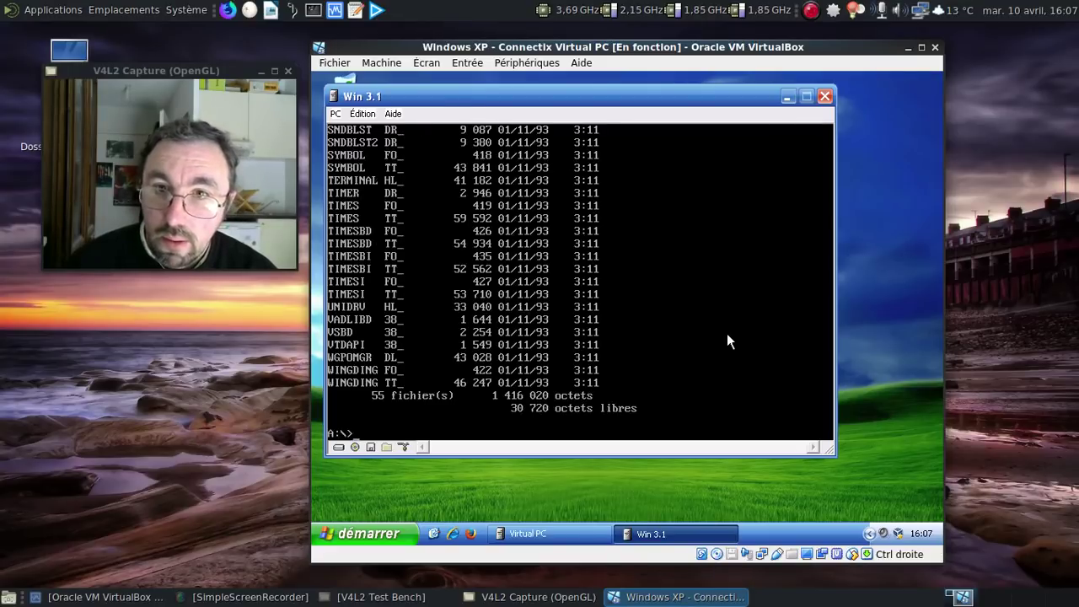
{"action": "type", "text": "win"}
{"action": "key", "text": "Return"}
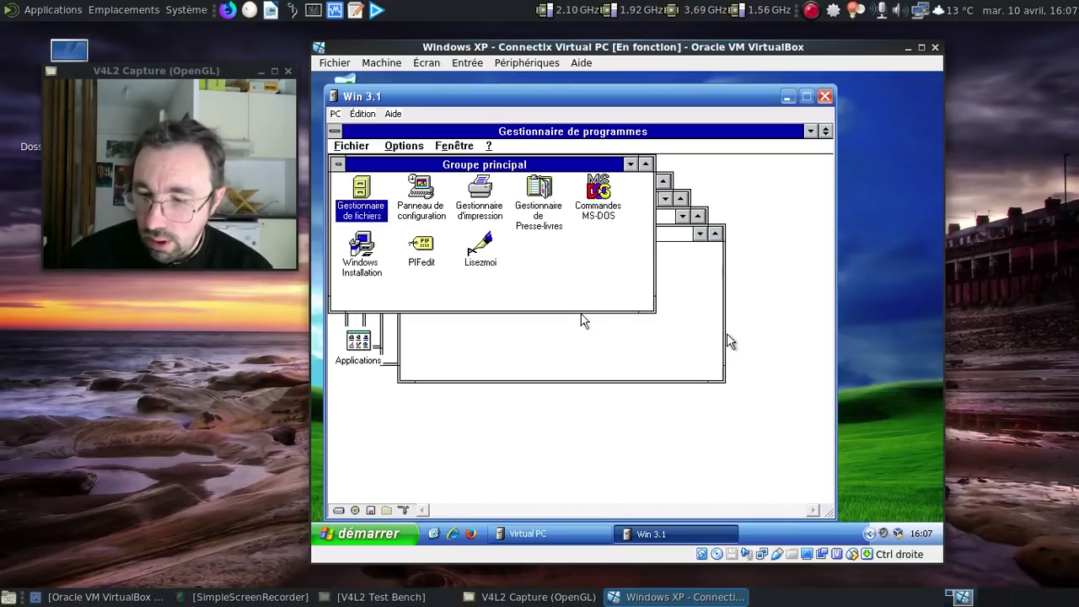
Step: In Control Panel's Gestionnaires, add the Creative Labs Sound Blaster 1.5 driver
{"action": "left_click", "coordinate": [610, 284]}
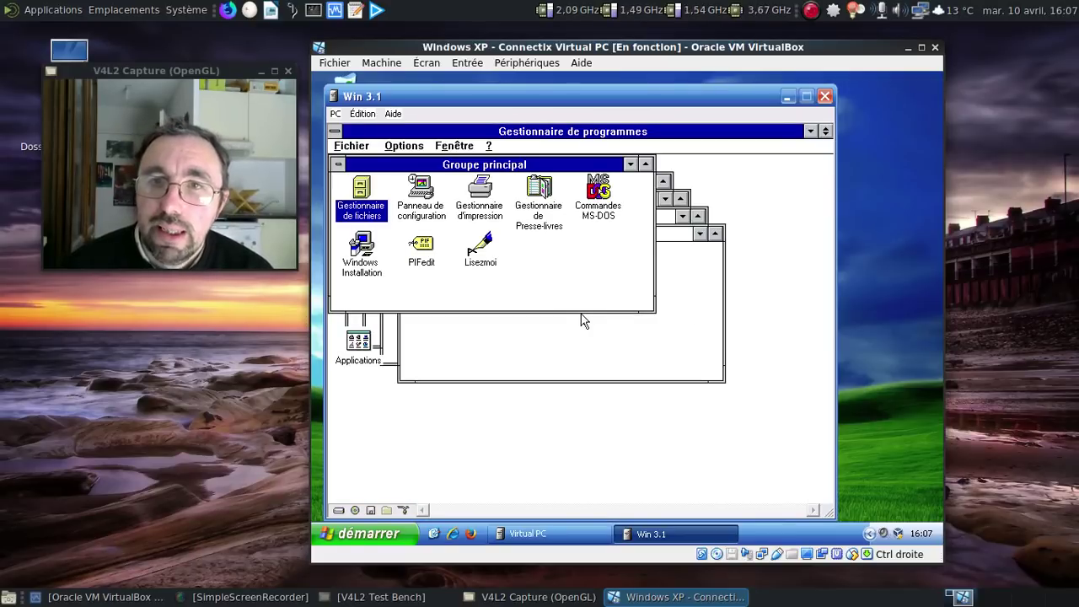
{"action": "double_click", "coordinate": [408, 209]}
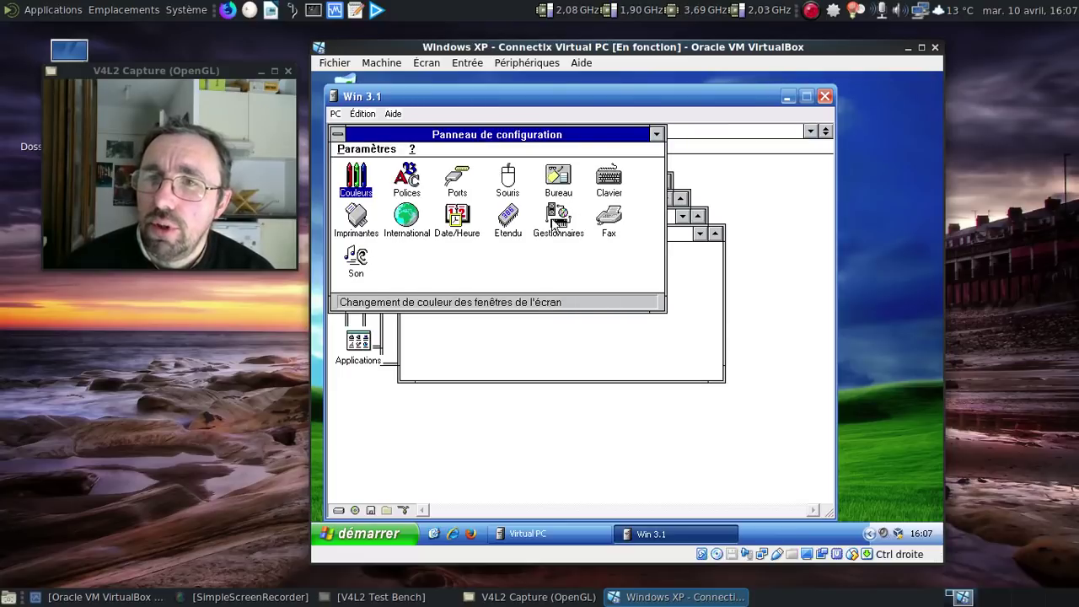
{"action": "double_click", "coordinate": [556, 220]}
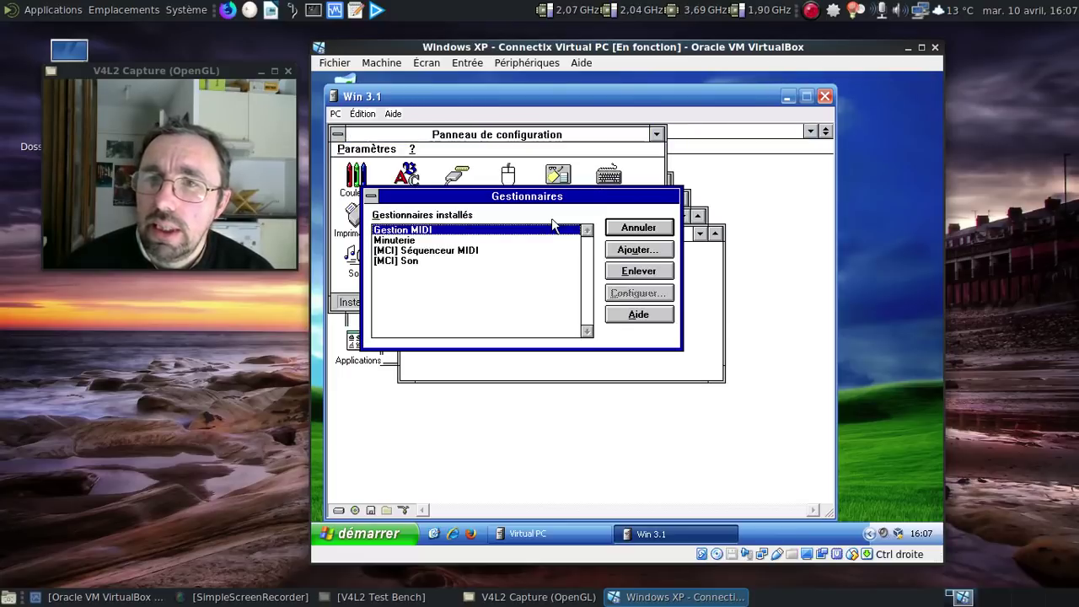
{"action": "left_click", "coordinate": [634, 250]}
{"action": "key", "text": "Down"}
{"action": "key", "text": "Down"}
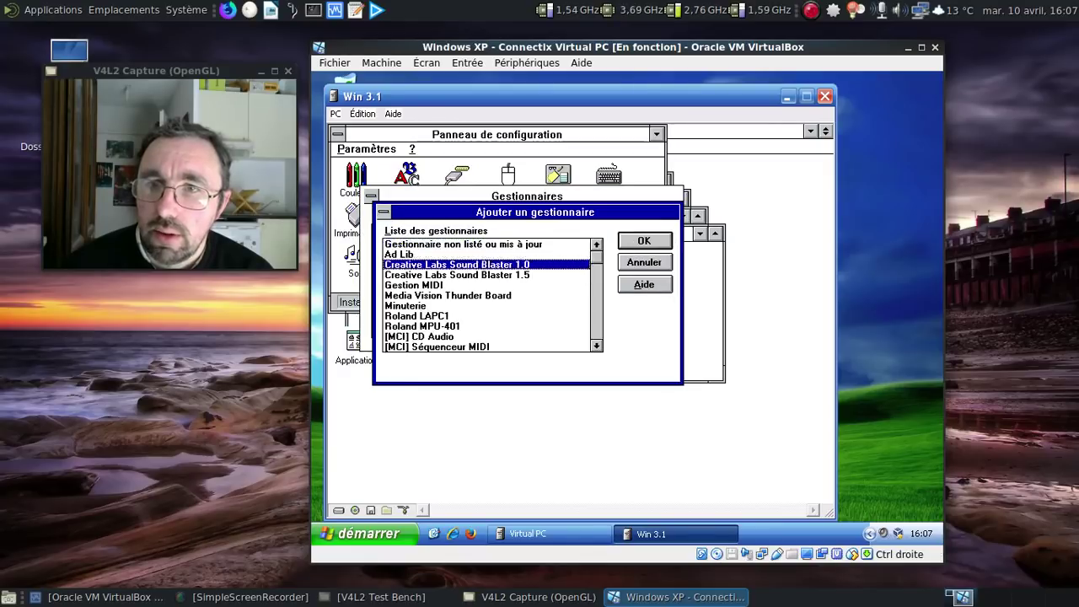
{"action": "key", "text": "Down"}
{"action": "left_click", "coordinate": [643, 243]}
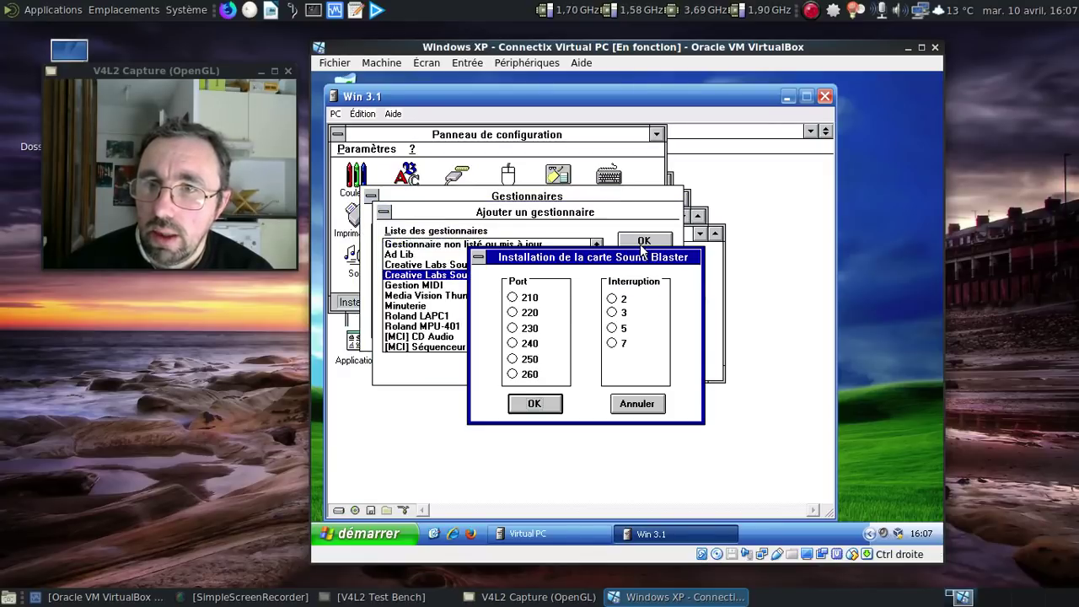
Step: Set the Sound Blaster to port 220 and interrupt 5, then restart Windows immediately
{"action": "left_click", "coordinate": [512, 313]}
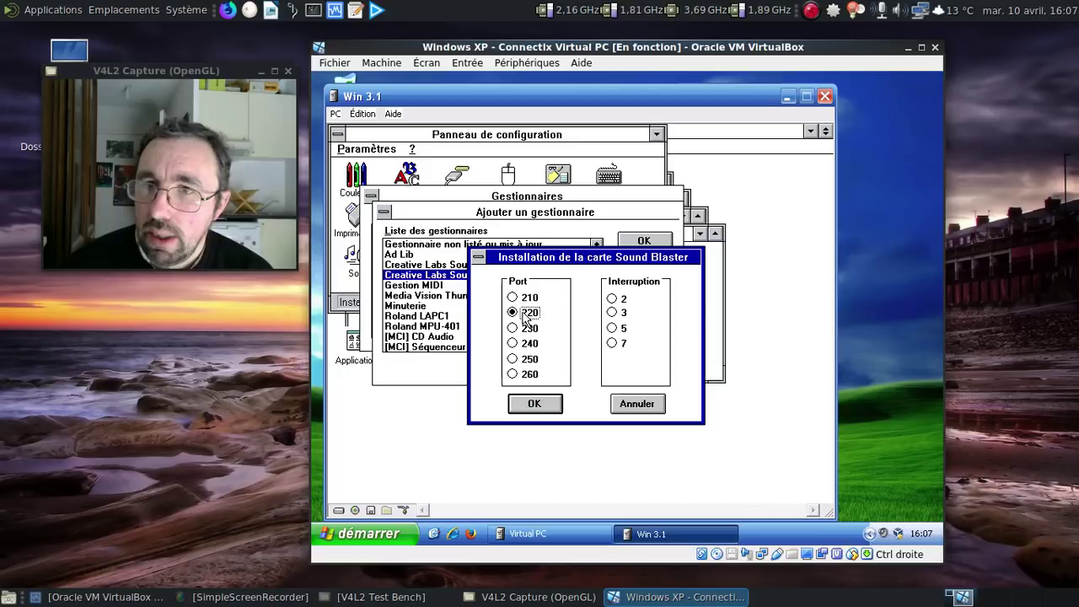
{"action": "left_click", "coordinate": [613, 328]}
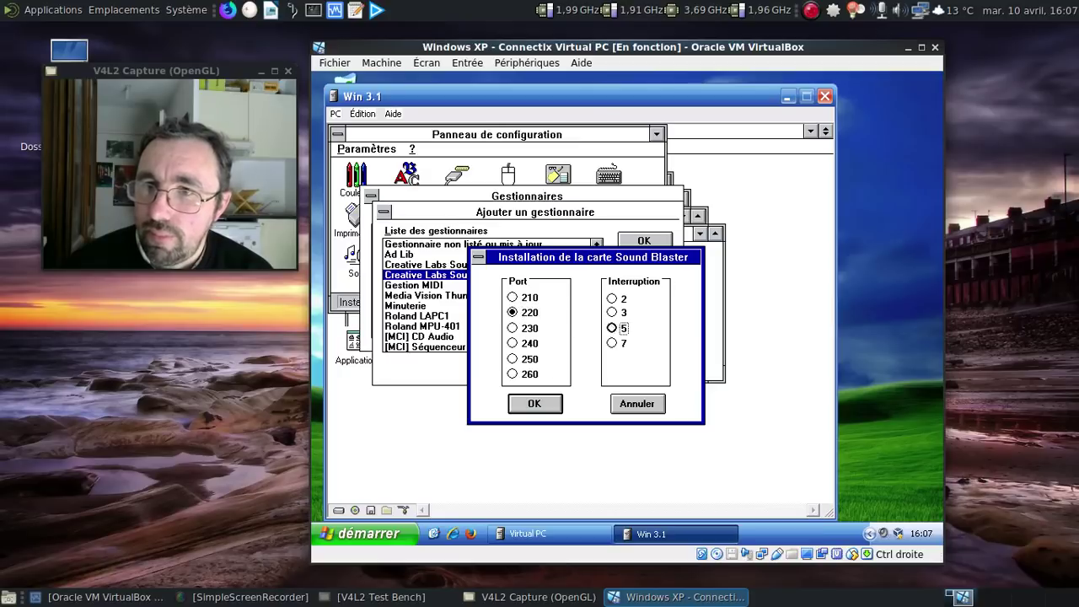
{"action": "left_click", "coordinate": [553, 410]}
{"action": "left_click", "coordinate": [576, 360]}
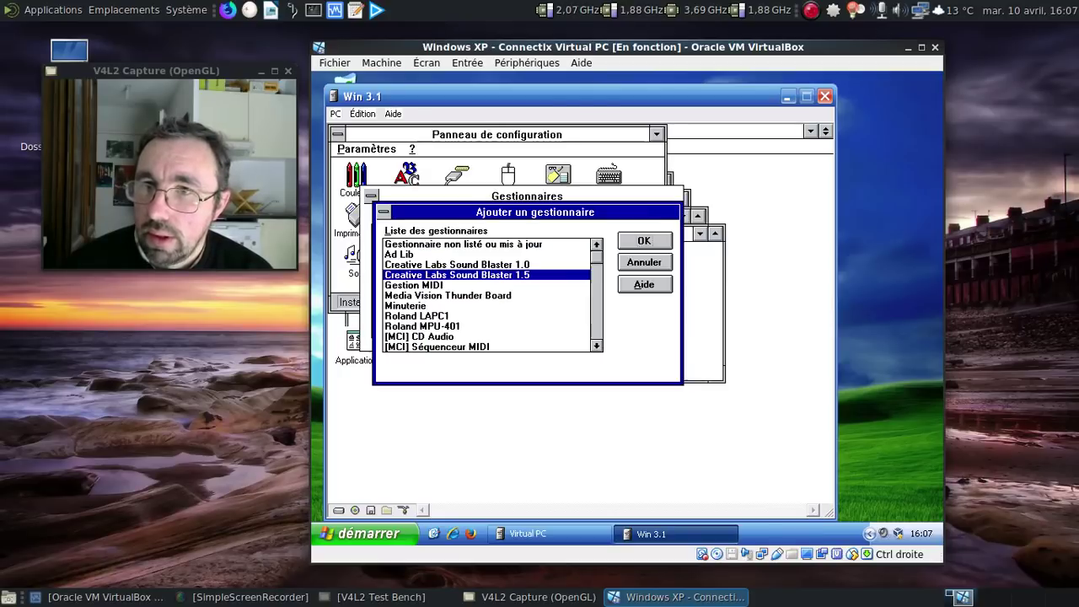
{"action": "left_click", "coordinate": [627, 307]}
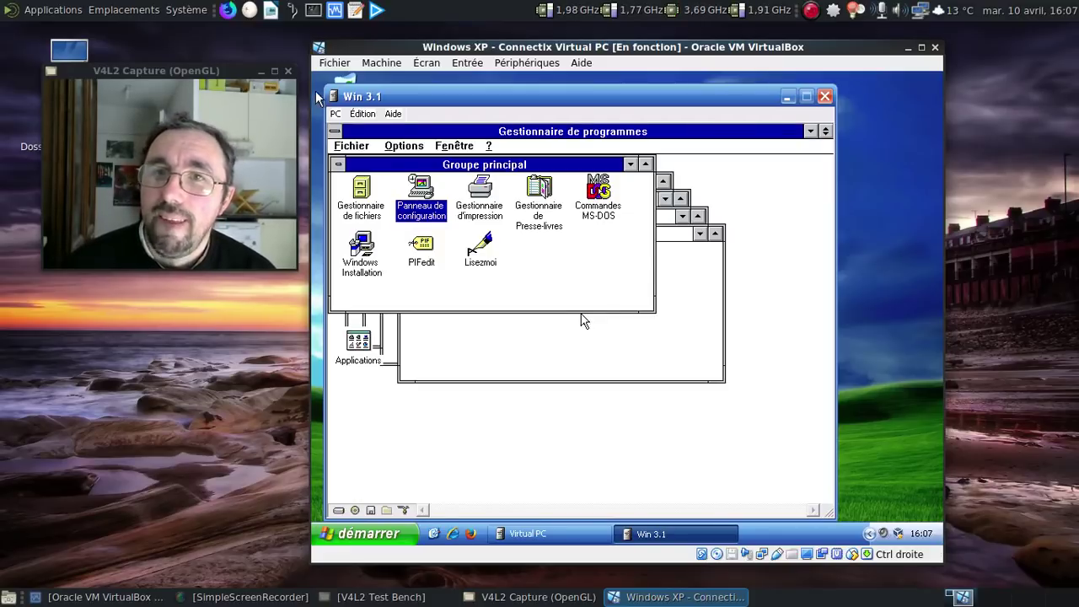
Step: Minimize Groupe principal and Démarrage, play La Dame de Pique under a player name, then close it
{"action": "double_click", "coordinate": [338, 165]}
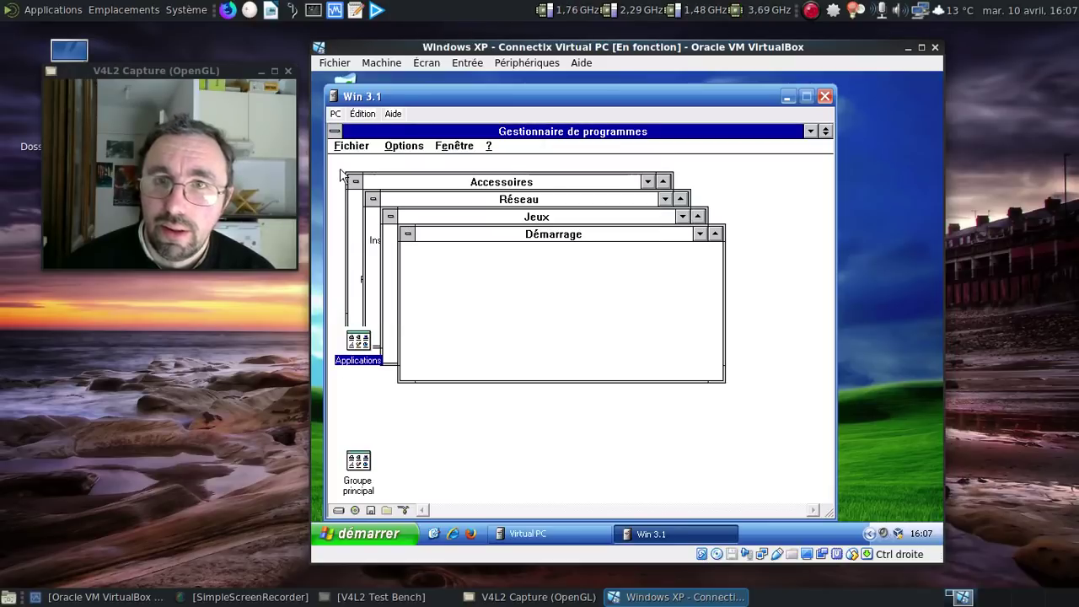
{"action": "double_click", "coordinate": [412, 235]}
{"action": "double_click", "coordinate": [532, 242]}
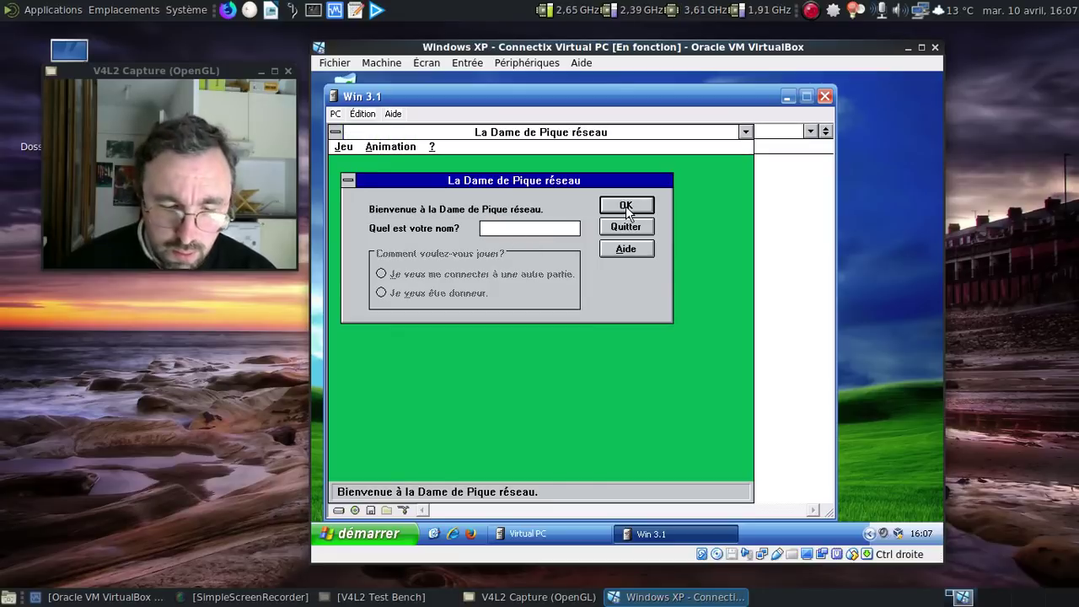
{"action": "type", "text": "fred"}
{"action": "left_click", "coordinate": [625, 207]}
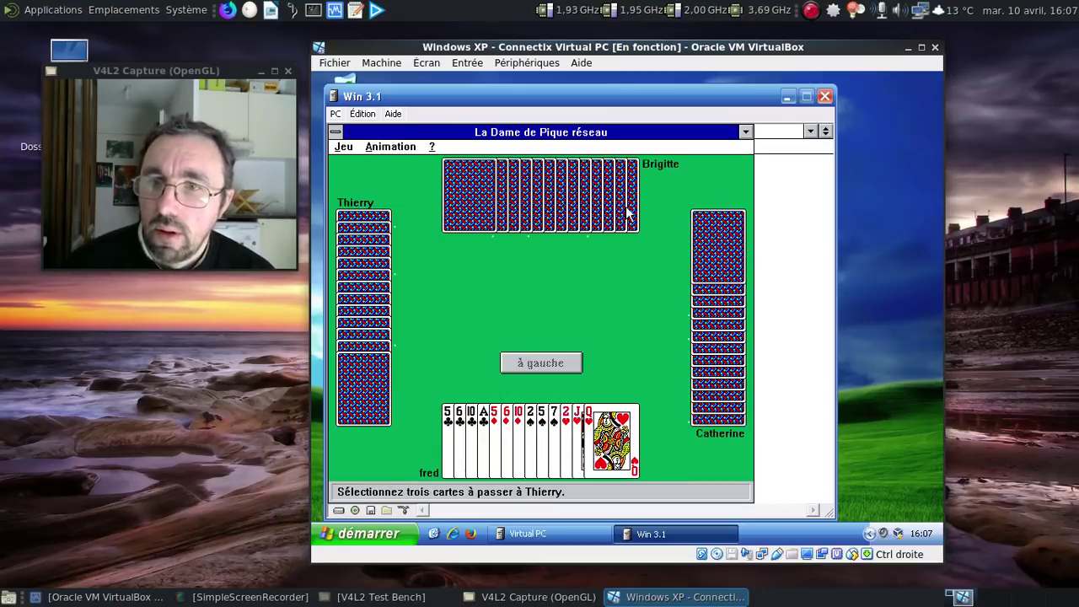
{"action": "left_click", "coordinate": [335, 132]}
{"action": "left_click", "coordinate": [349, 219]}
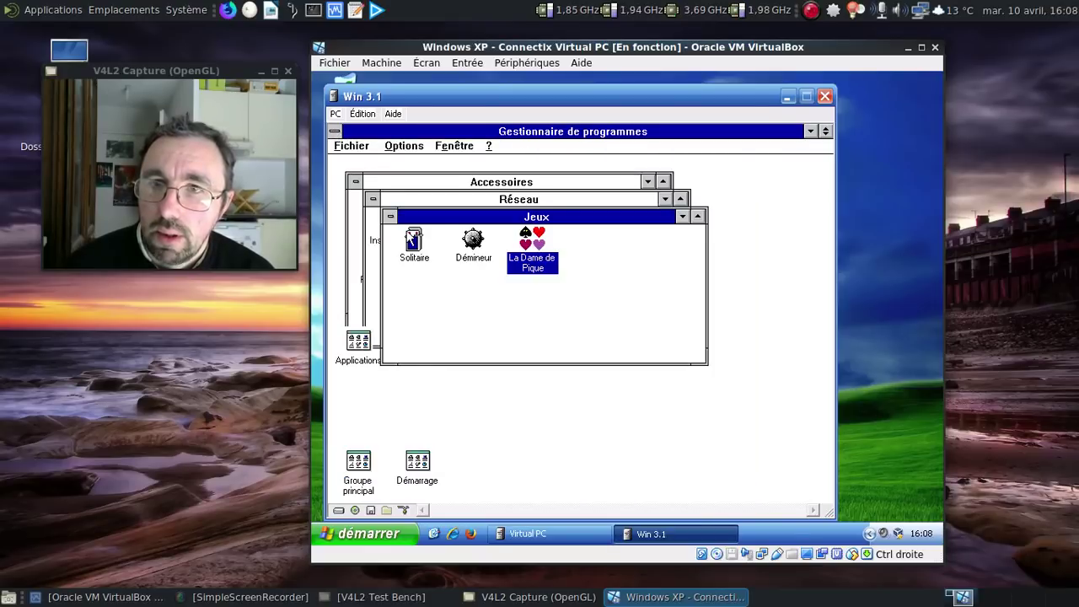
Step: Rearrange the group windows and minimize Jeux and Réseau, leaving Accessoires visible
{"action": "left_click_drag", "start_coordinate": [413, 217], "coordinate": [548, 306]}
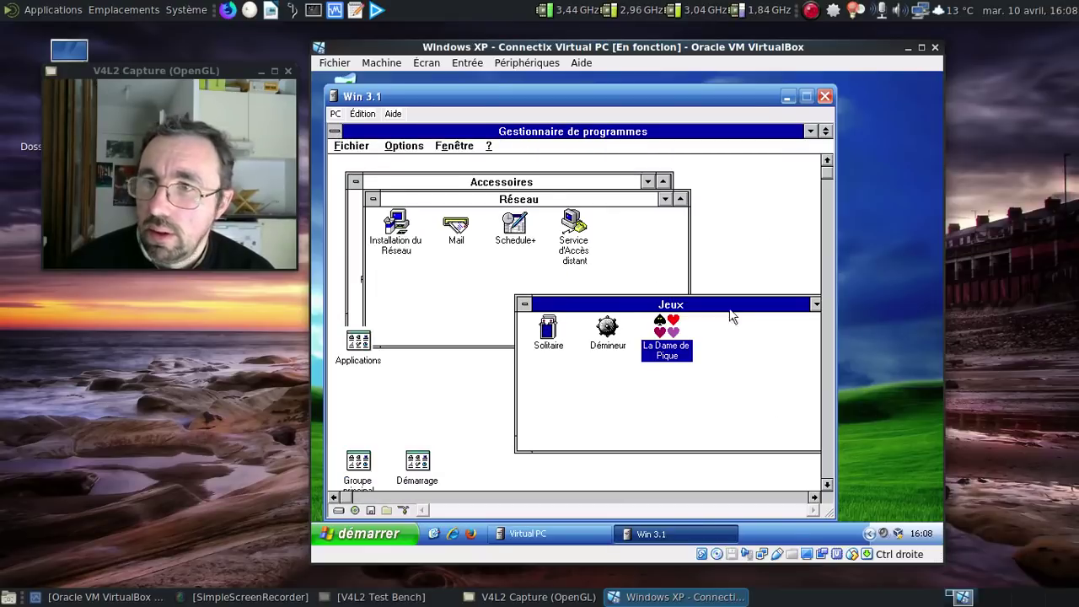
{"action": "left_click_drag", "start_coordinate": [766, 308], "coordinate": [625, 310]}
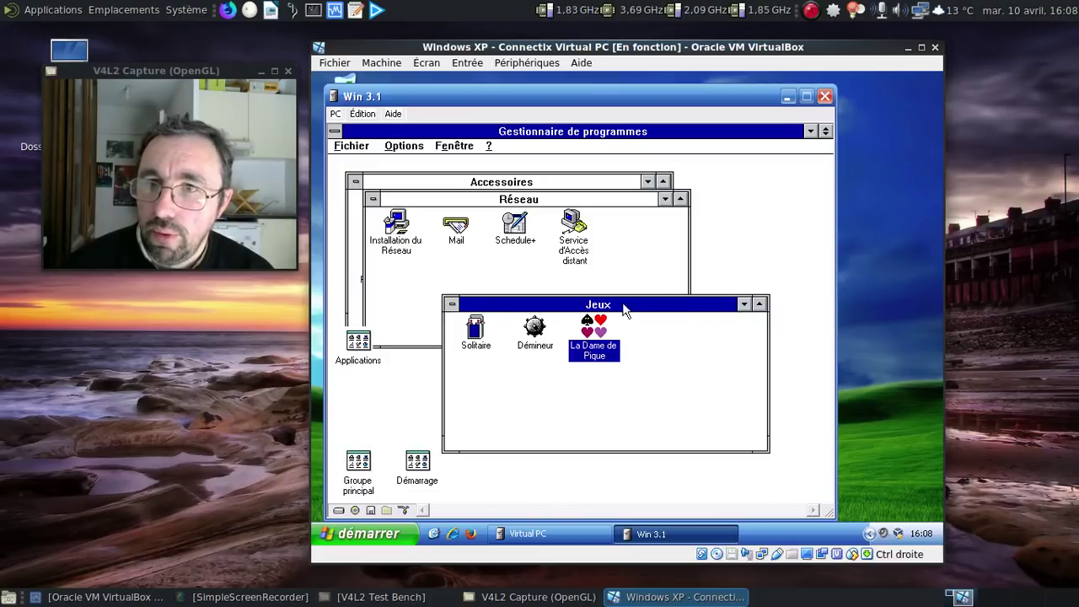
{"action": "left_click", "coordinate": [451, 305]}
{"action": "left_click", "coordinate": [498, 377]}
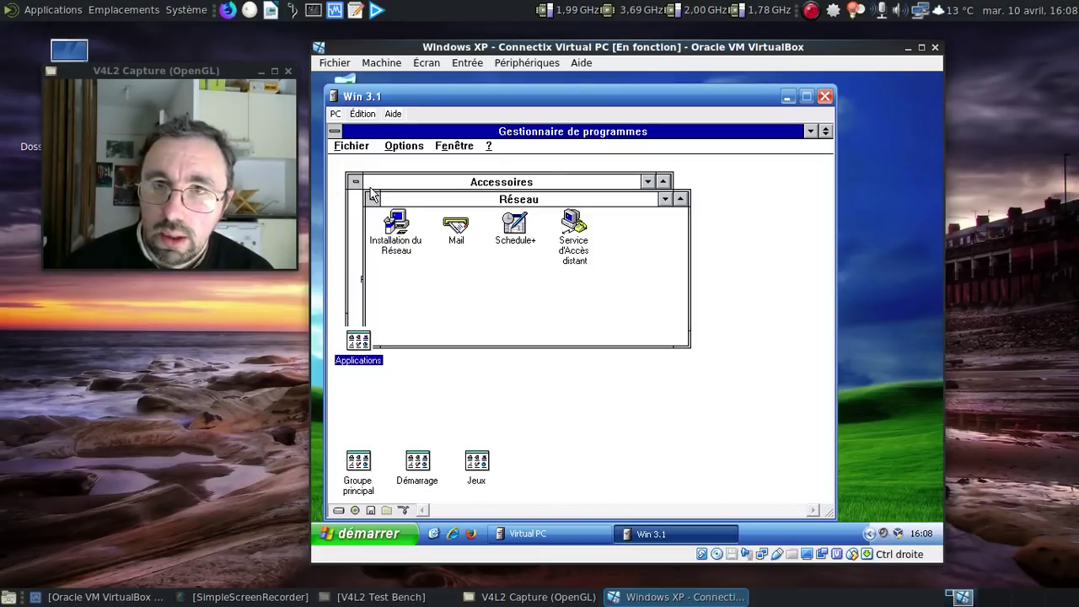
{"action": "left_click", "coordinate": [371, 199]}
{"action": "left_click", "coordinate": [396, 250]}
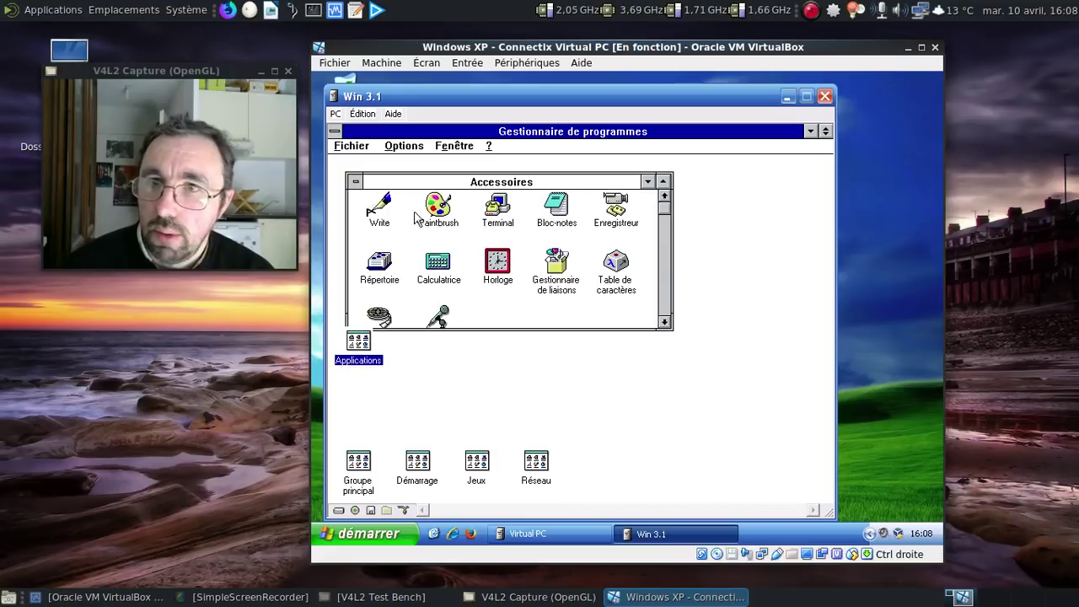
Step: Open Son from Control Panel and test sonnerie.wav and tonalite.wav
{"action": "double_click", "coordinate": [355, 475]}
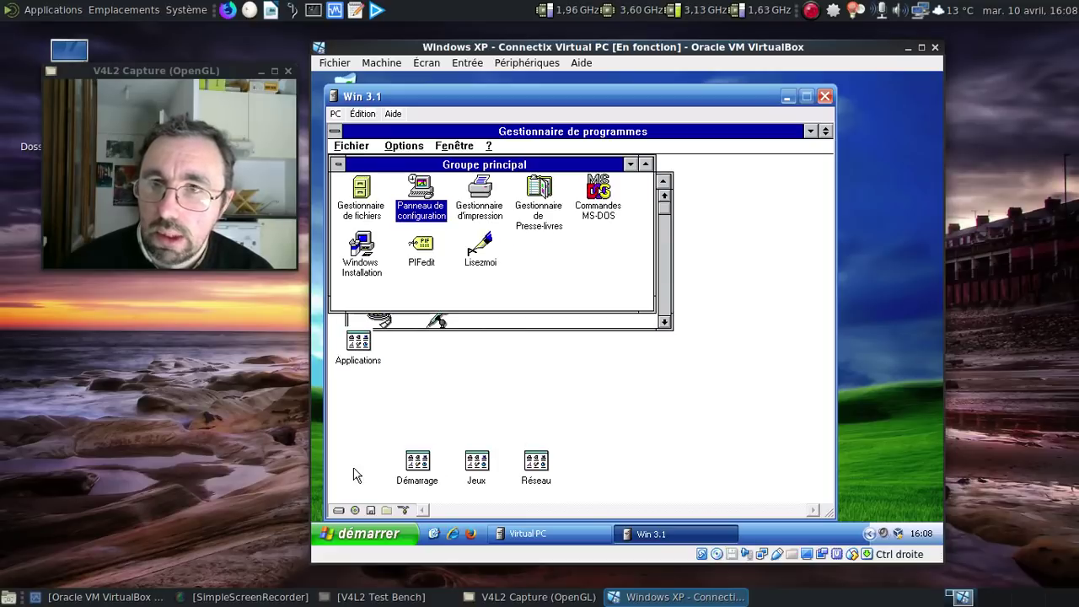
{"action": "double_click", "coordinate": [419, 209]}
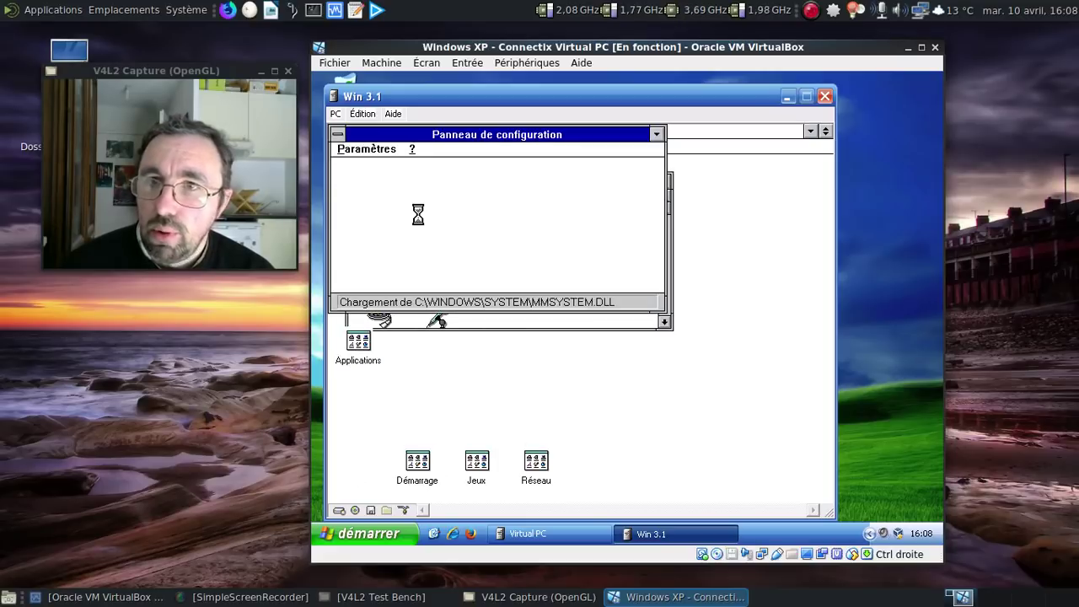
{"action": "double_click", "coordinate": [408, 263]}
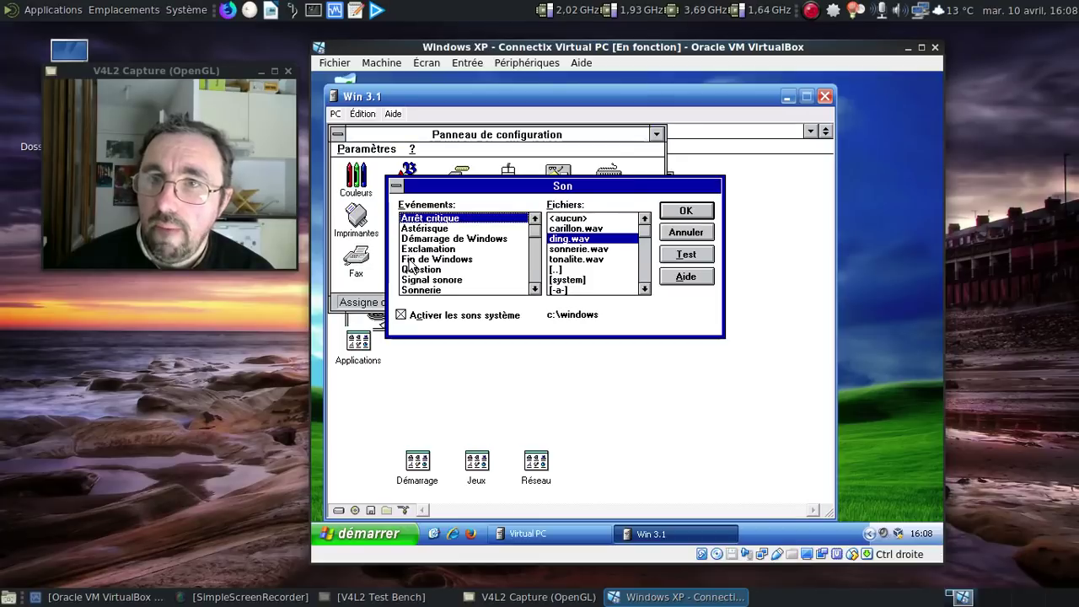
{"action": "left_click", "coordinate": [601, 249]}
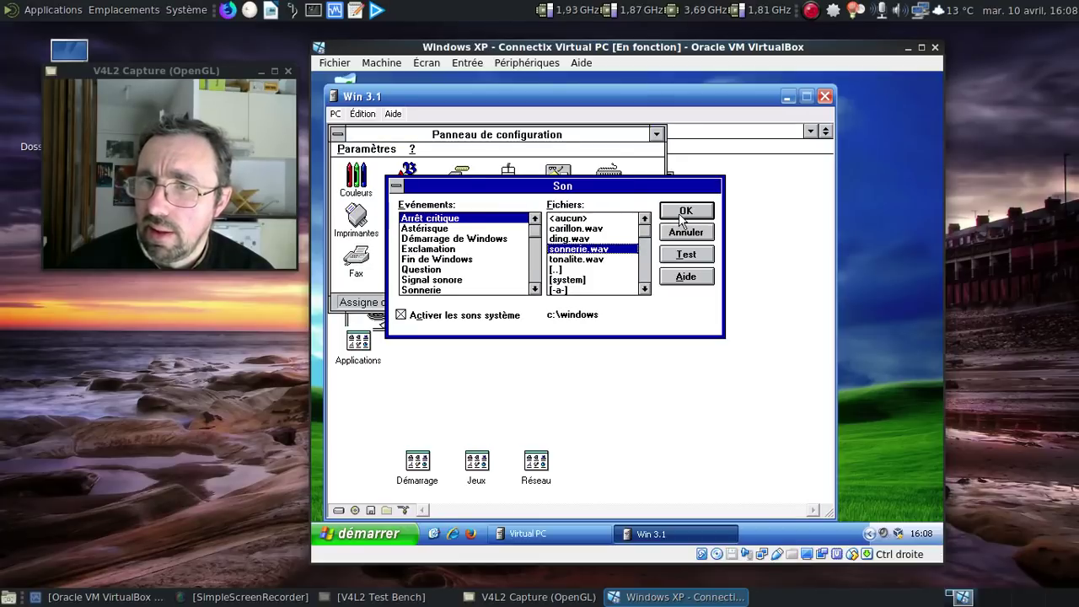
{"action": "left_click", "coordinate": [679, 253]}
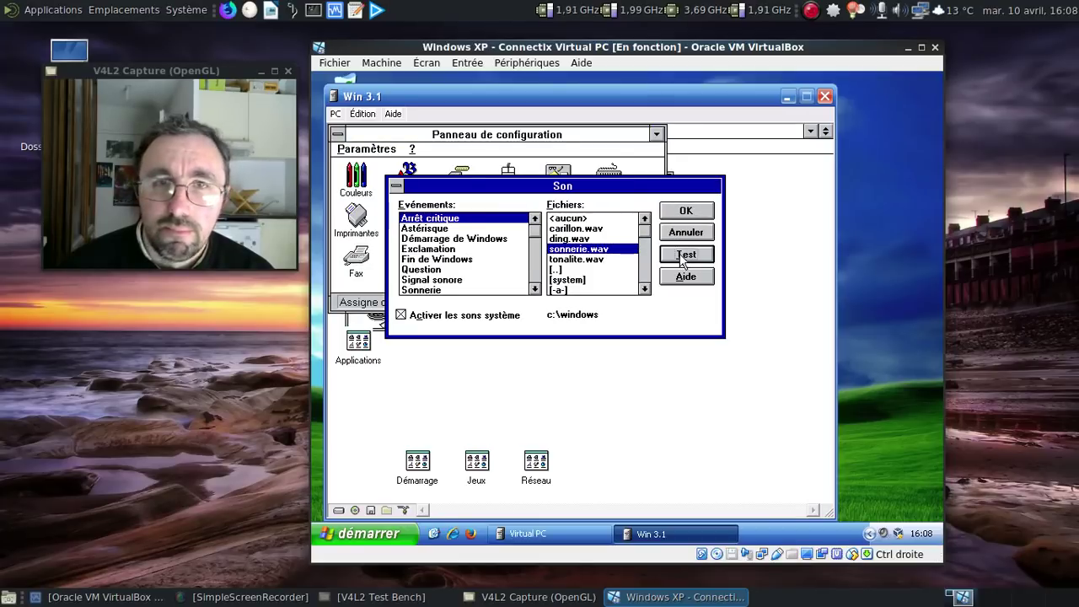
{"action": "left_click", "coordinate": [590, 259]}
{"action": "left_click", "coordinate": [679, 256]}
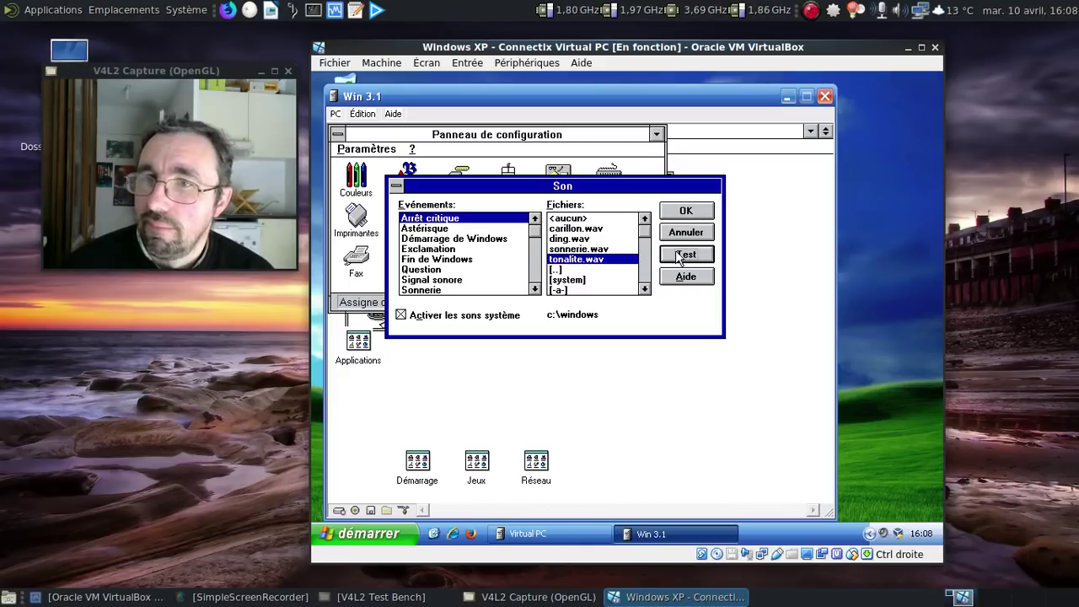
Step: Test carillon.wav and ding.wav, then close Son and the Control Panel
{"action": "left_click", "coordinate": [594, 229]}
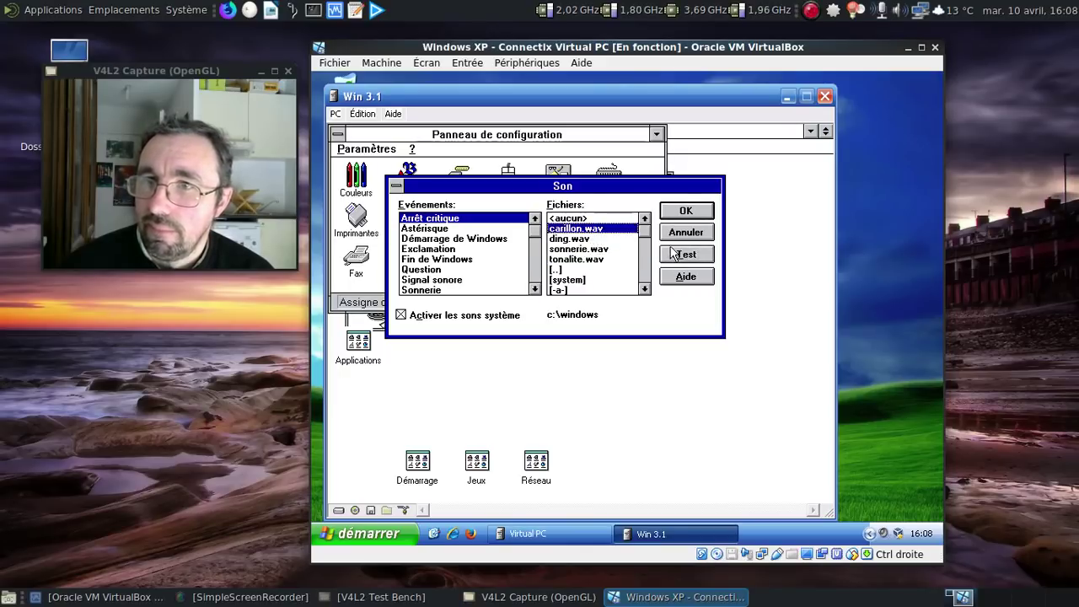
{"action": "left_click", "coordinate": [674, 254]}
{"action": "left_click", "coordinate": [593, 242]}
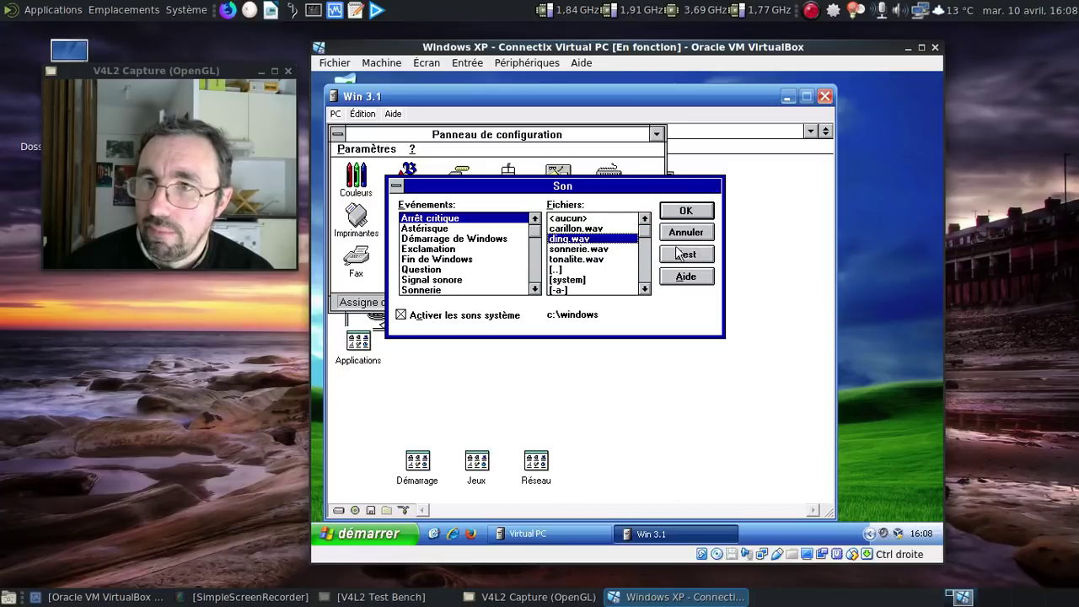
{"action": "left_click", "coordinate": [685, 254]}
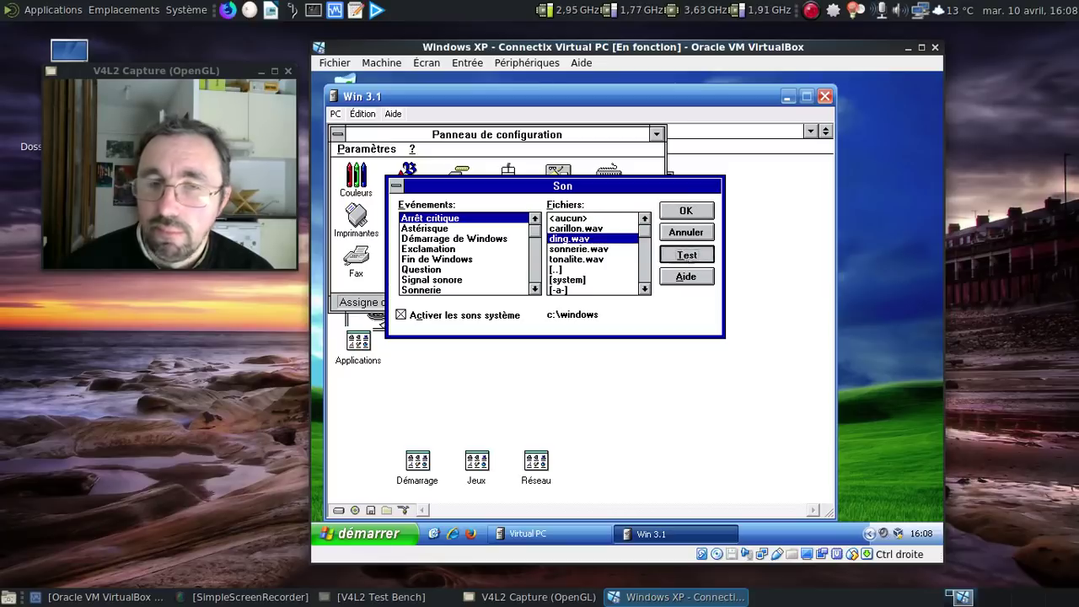
{"action": "left_click", "coordinate": [684, 255]}
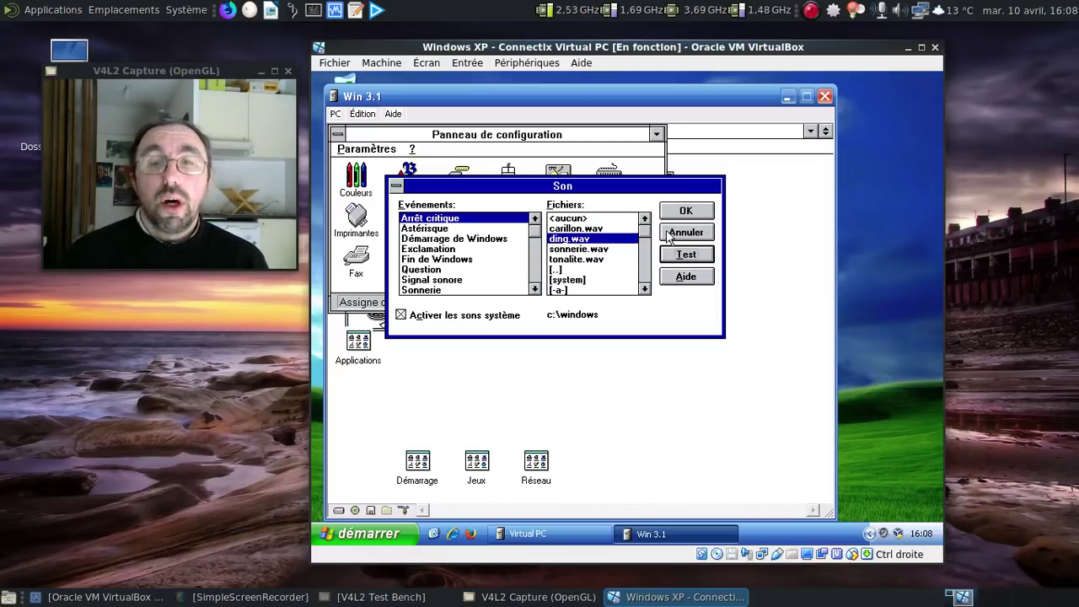
{"action": "double_click", "coordinate": [395, 186]}
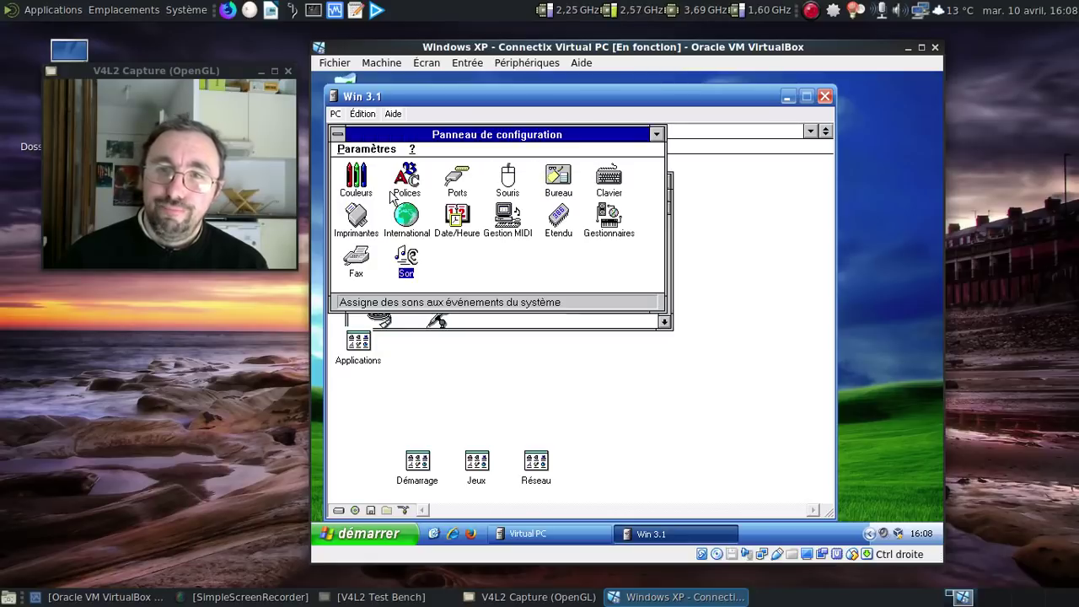
{"action": "double_click", "coordinate": [335, 135]}
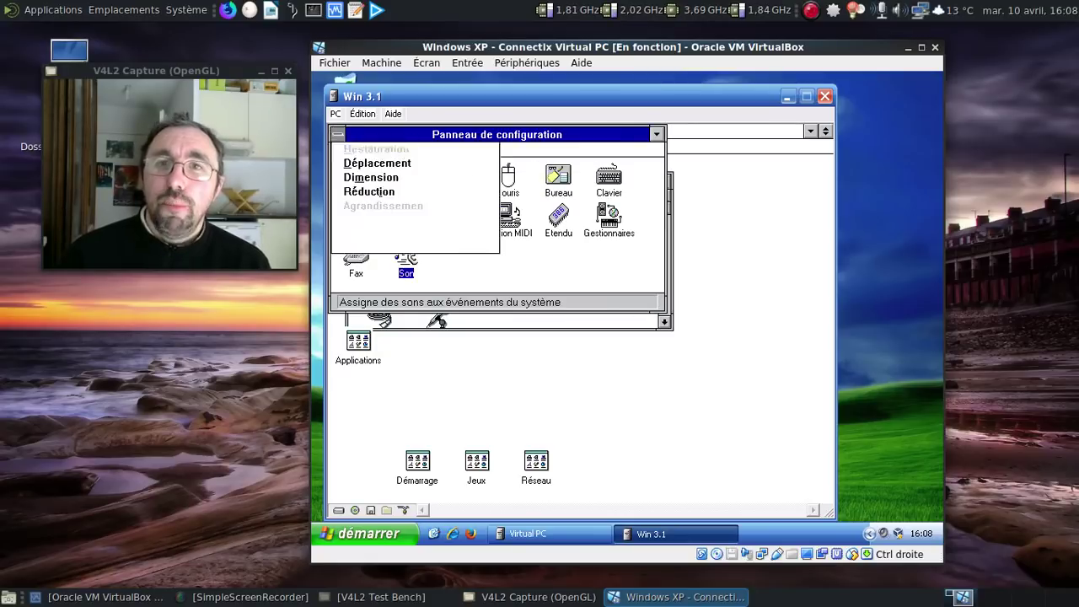
Step: Confirm Quitter Windows, turn off the Win 3.1 PC via Arrêter le PC, and begin Nouveau PC
{"action": "double_click", "coordinate": [335, 131]}
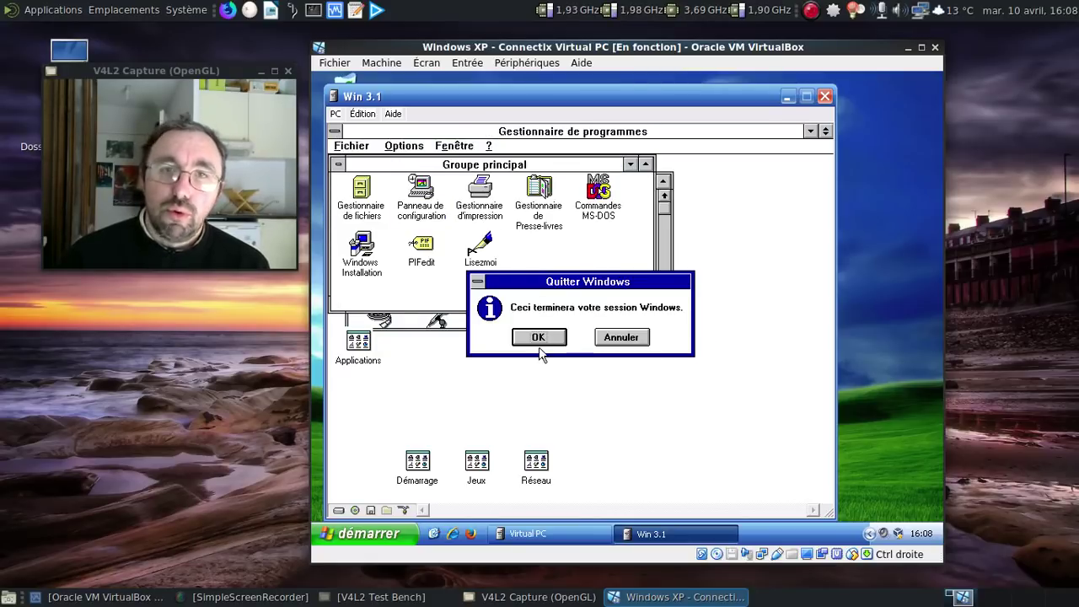
{"action": "left_click", "coordinate": [539, 342]}
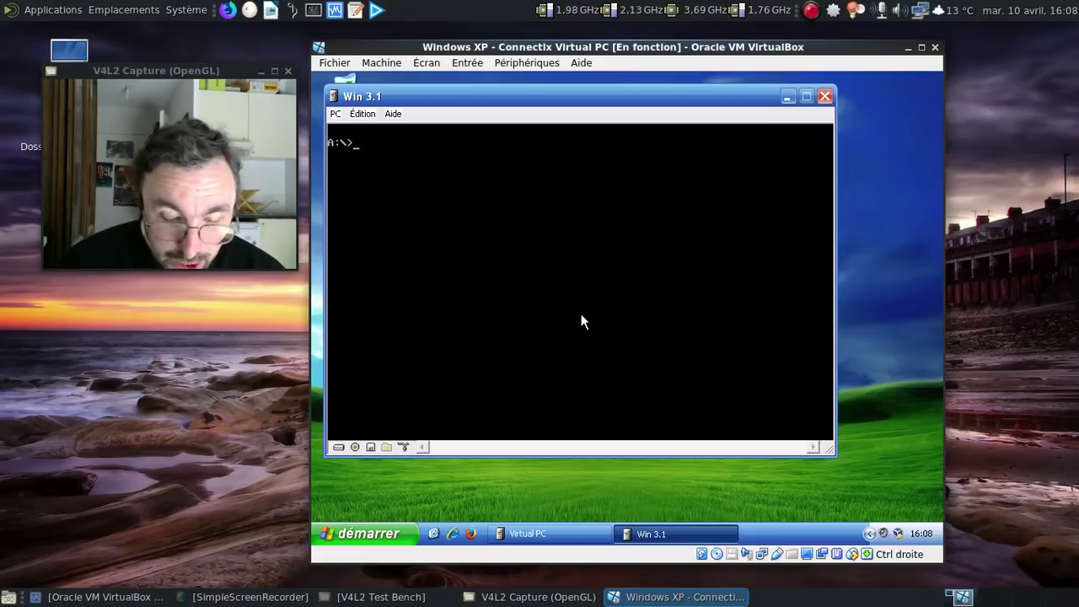
{"action": "left_click", "coordinate": [823, 95]}
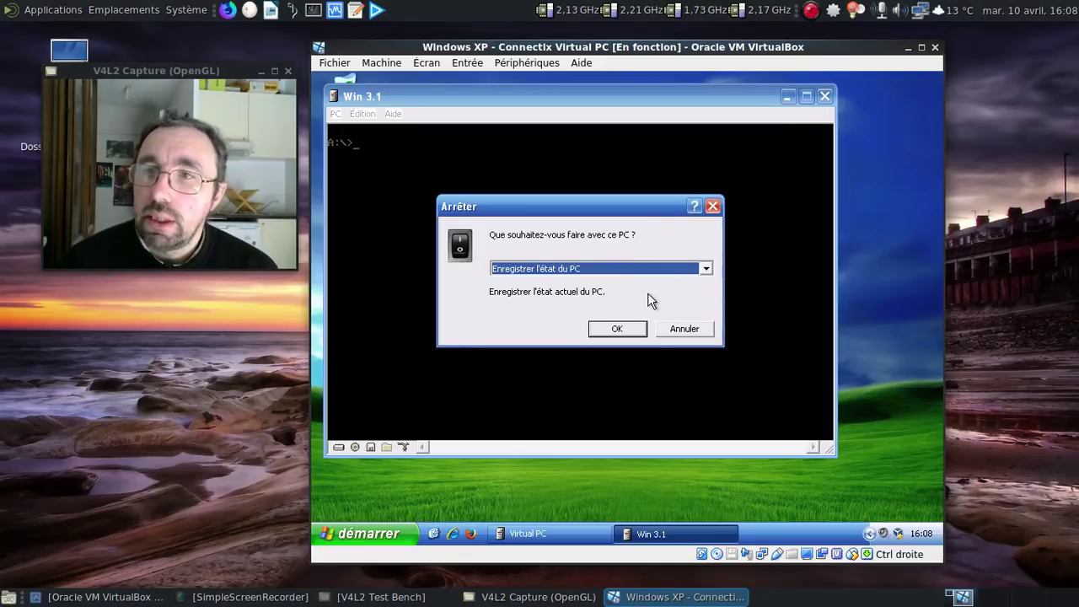
{"action": "left_click", "coordinate": [634, 269]}
{"action": "left_click", "coordinate": [609, 291]}
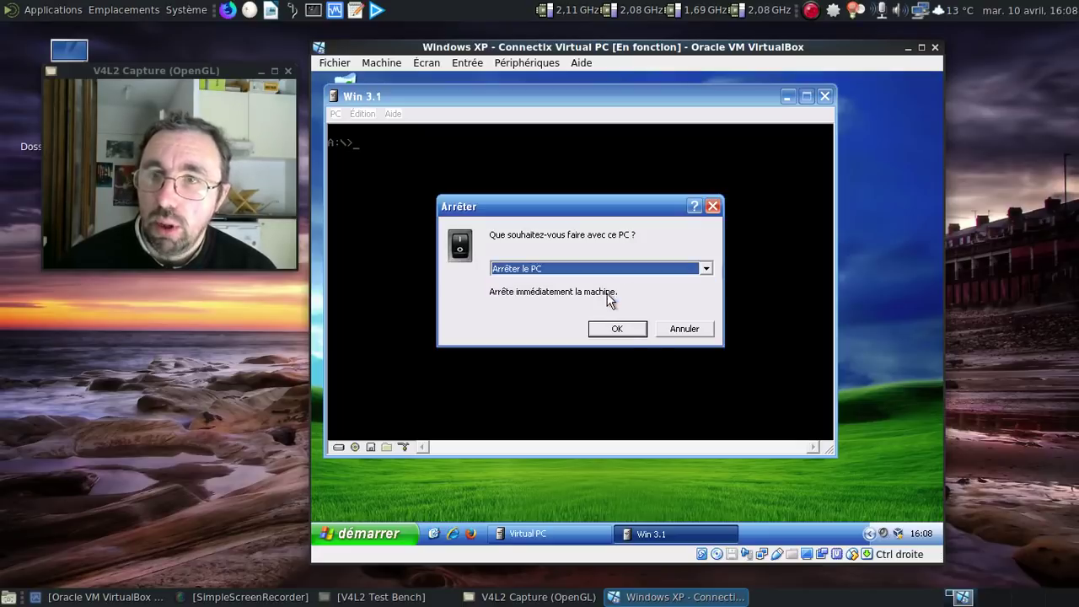
{"action": "left_click", "coordinate": [633, 329]}
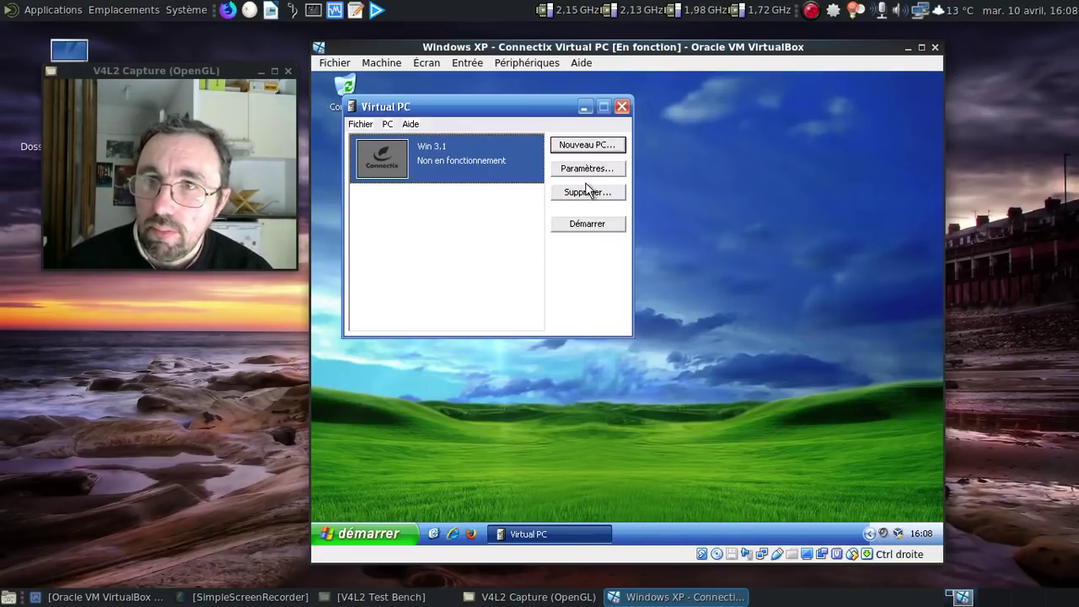
{"action": "left_click", "coordinate": [584, 151]}
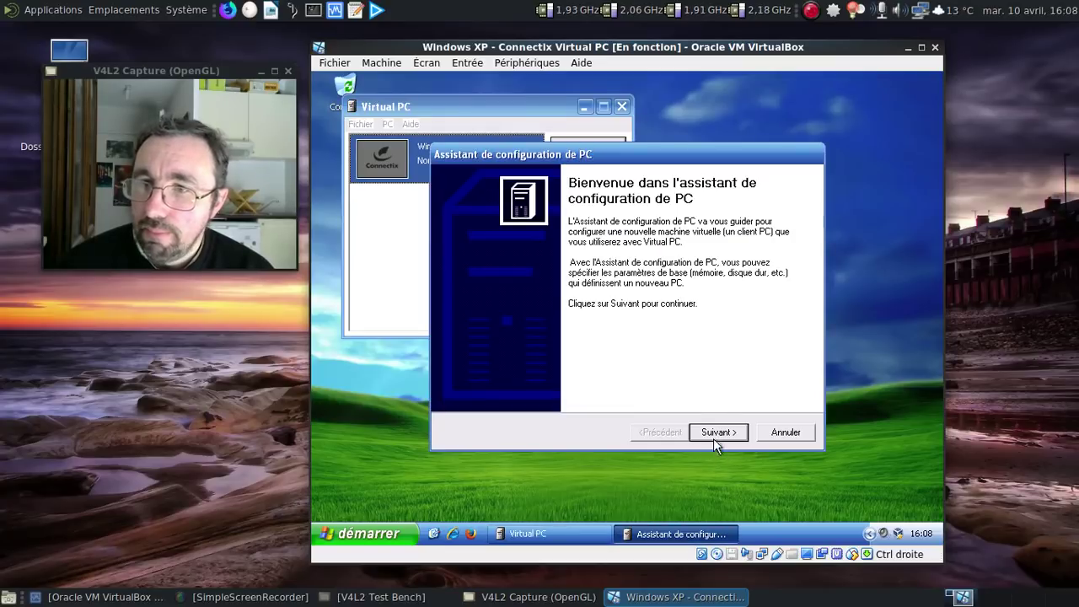
Step: Name the new PC 'Linux', select Linux as the OS, and accept the memory settings
{"action": "left_click", "coordinate": [713, 433]}
{"action": "type", "text": "L"}
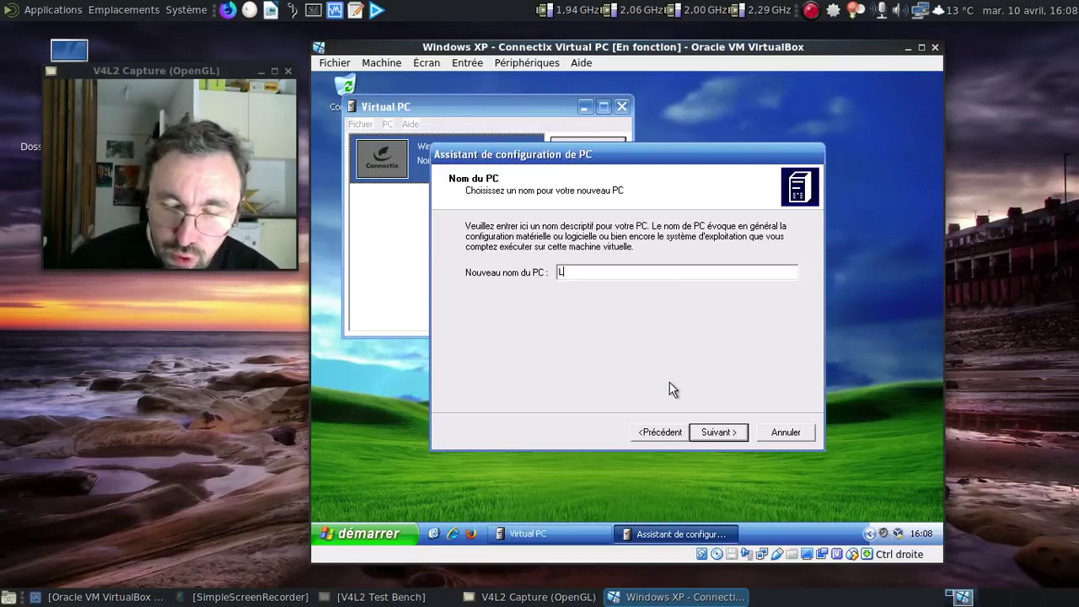
{"action": "type", "text": "inux"}
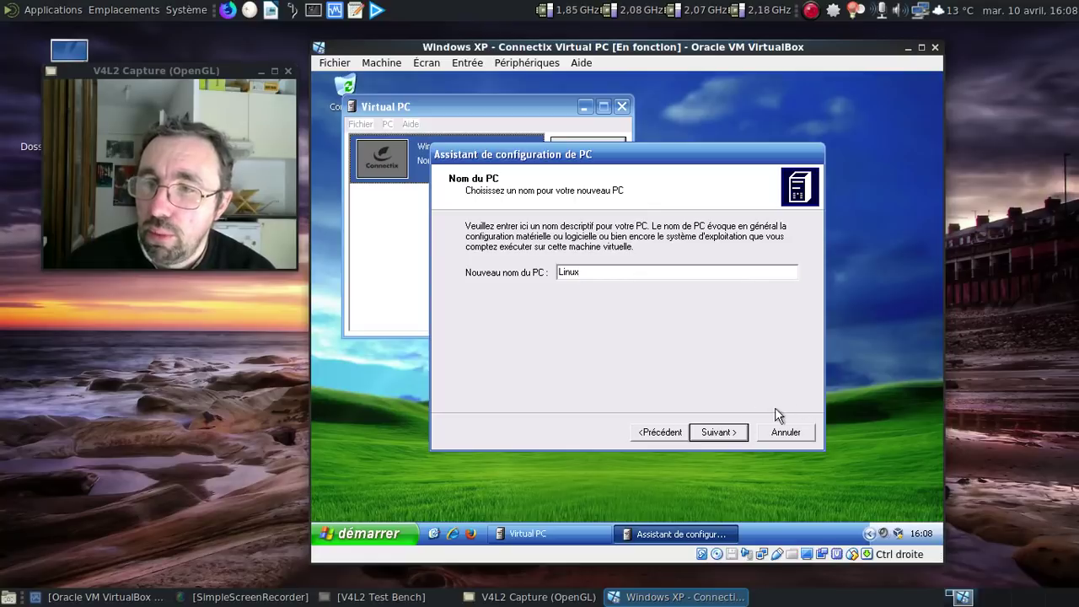
{"action": "left_click", "coordinate": [737, 433]}
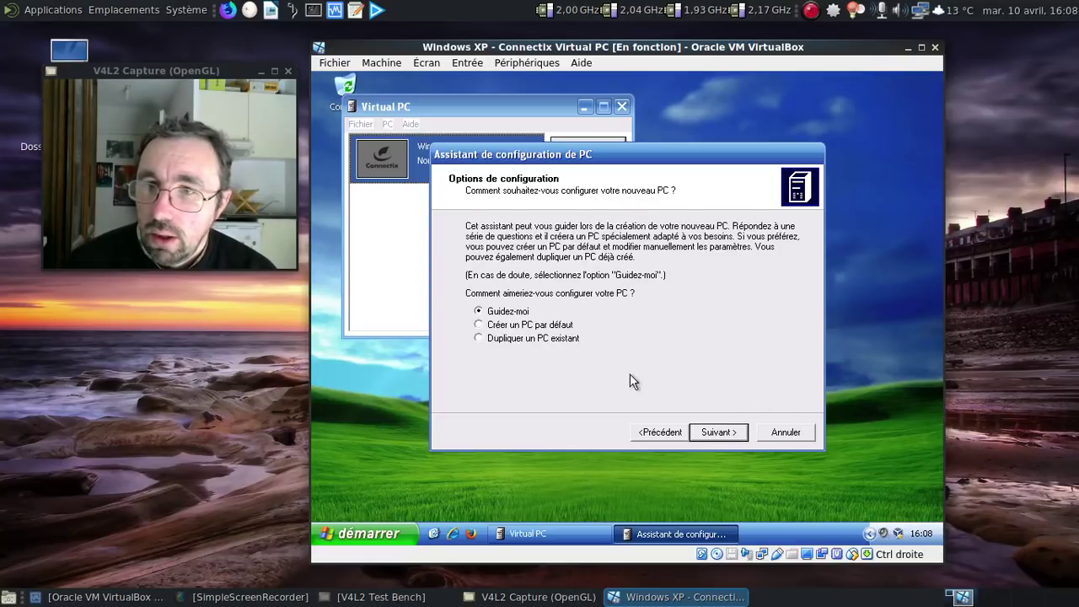
{"action": "left_click", "coordinate": [713, 431]}
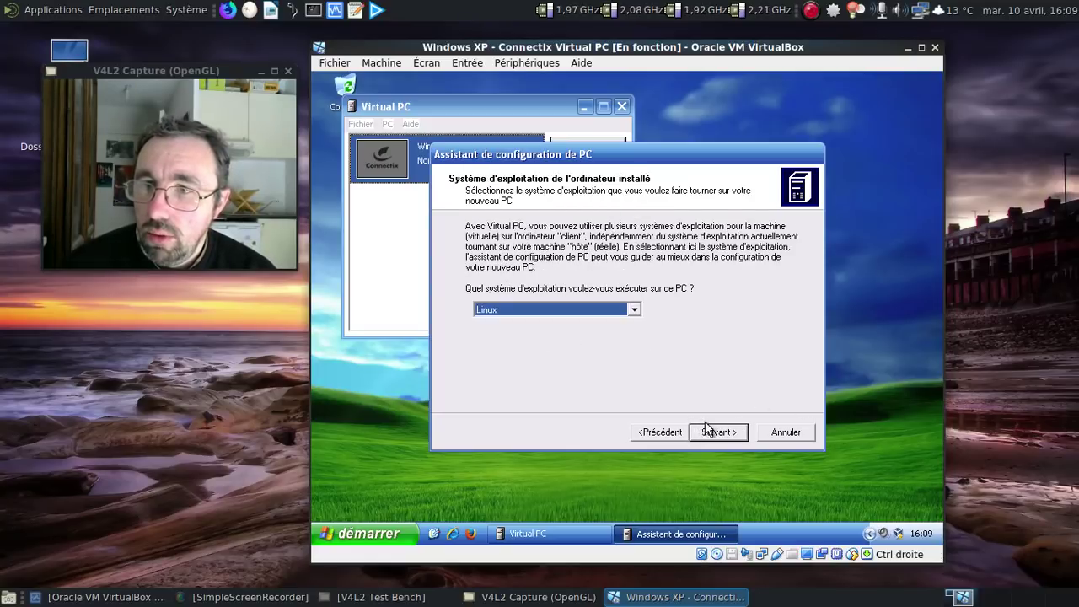
{"action": "left_click", "coordinate": [710, 430]}
{"action": "left_click", "coordinate": [712, 431]}
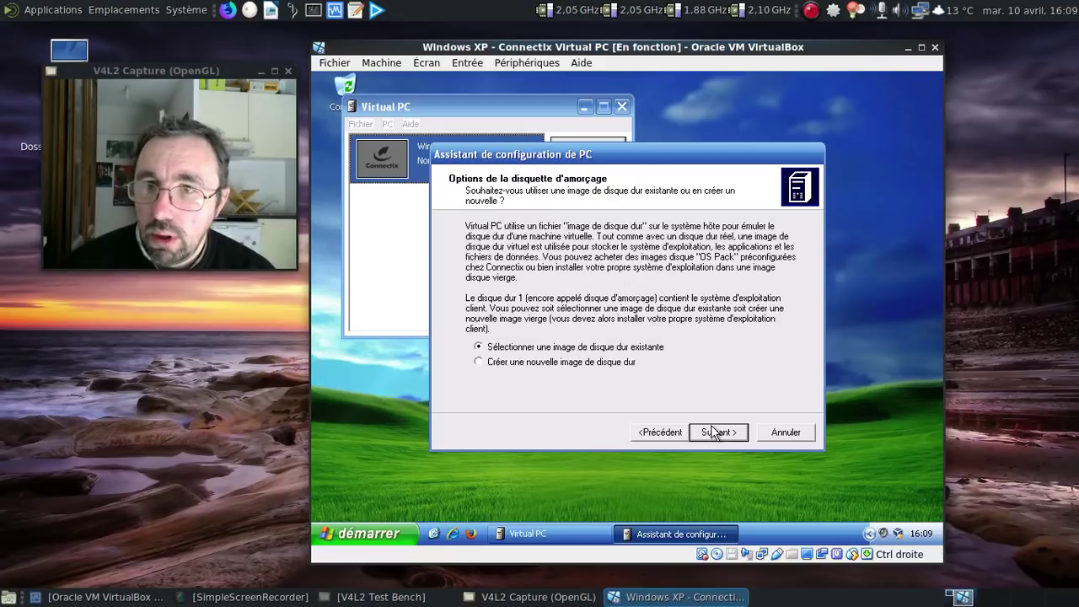
Step: Create a new Linux.vhd hard disk image in Téléchargements and finish the wizard
{"action": "left_click", "coordinate": [712, 431]}
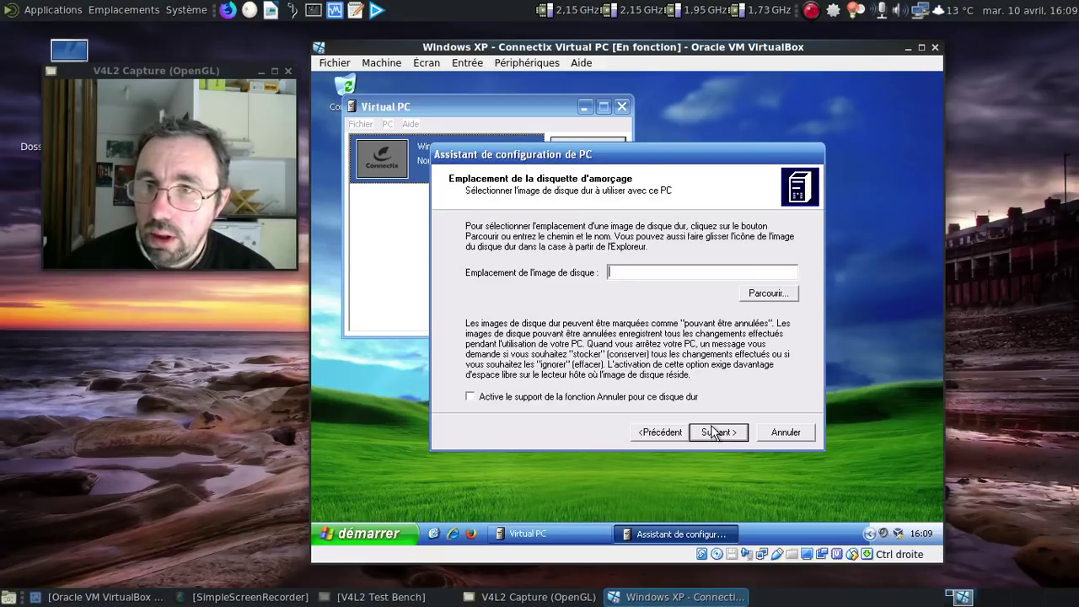
{"action": "left_click", "coordinate": [666, 433]}
{"action": "left_click", "coordinate": [564, 364]}
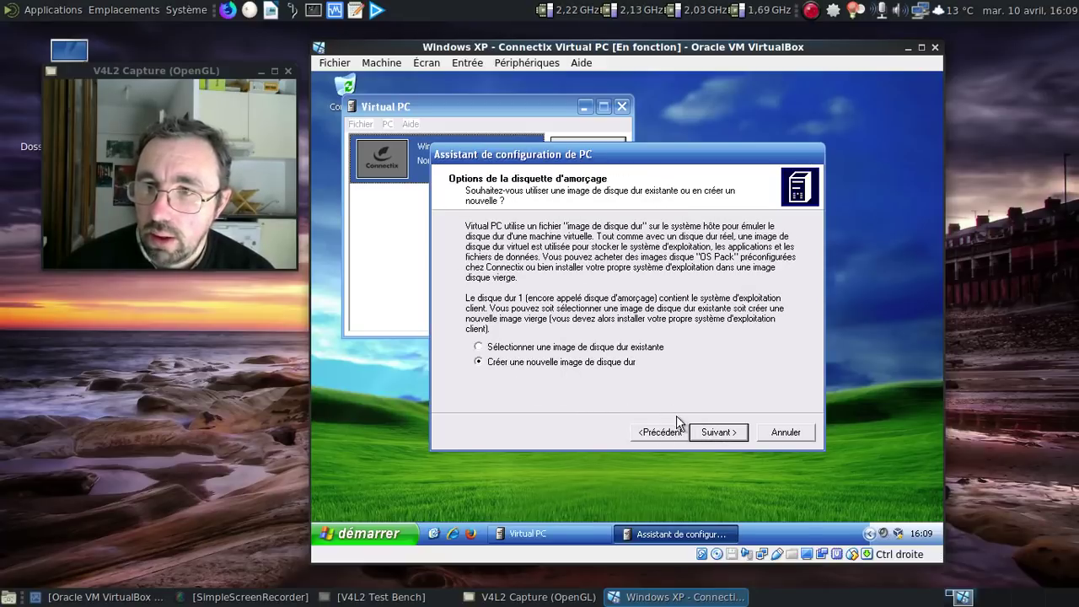
{"action": "left_click", "coordinate": [717, 432]}
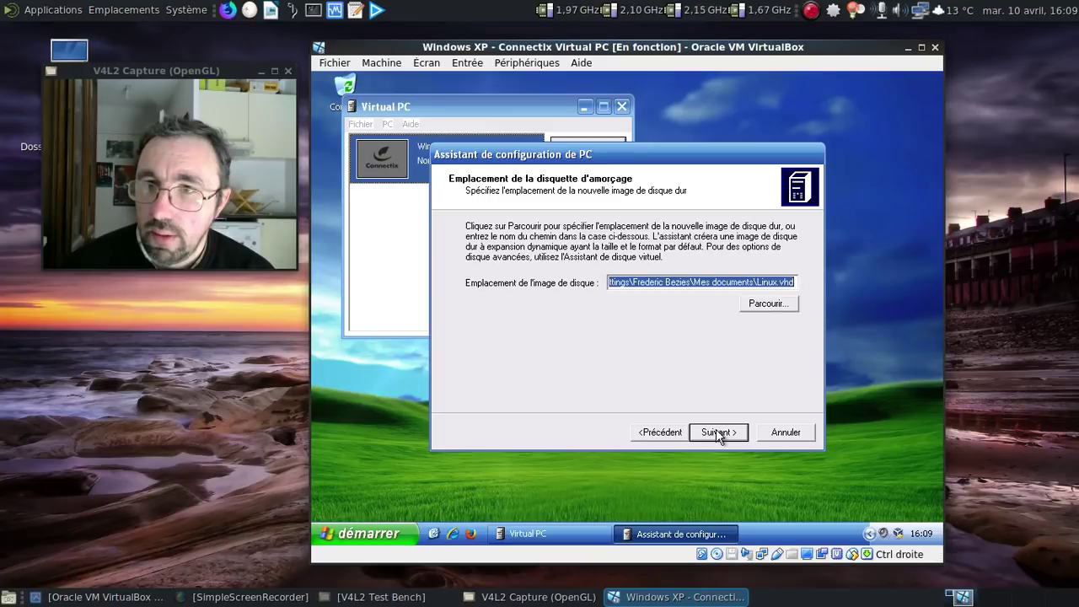
{"action": "left_click", "coordinate": [758, 307]}
{"action": "double_click", "coordinate": [506, 275]}
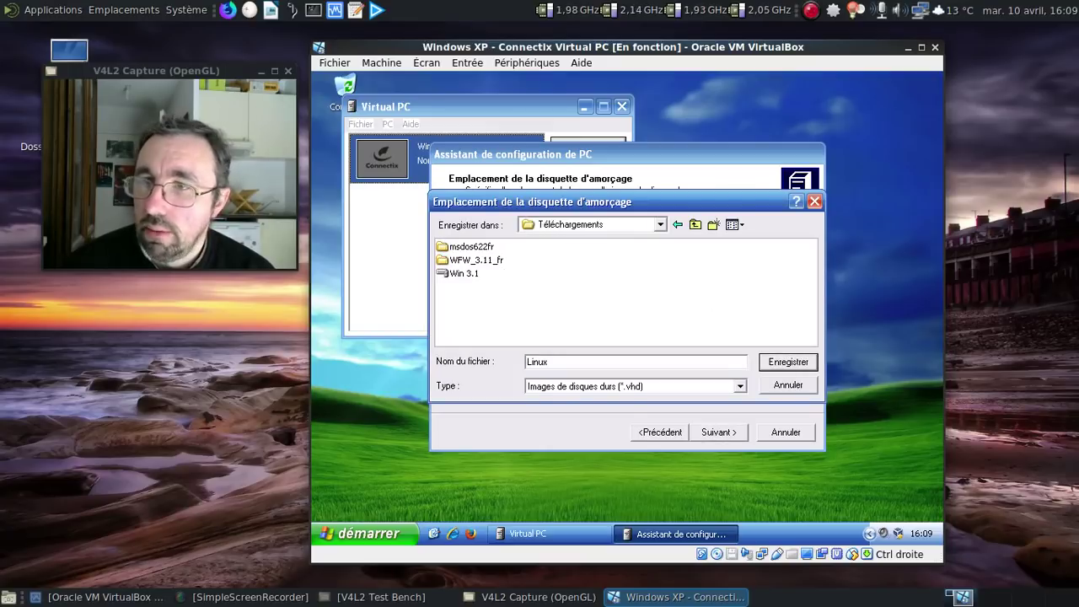
{"action": "left_click", "coordinate": [780, 365]}
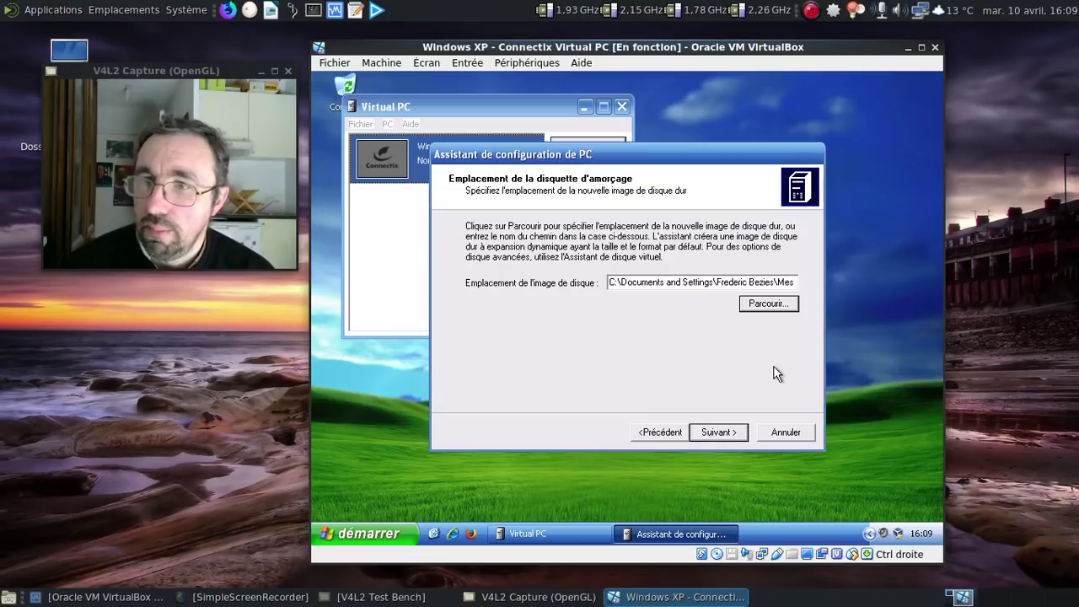
{"action": "left_click", "coordinate": [726, 431]}
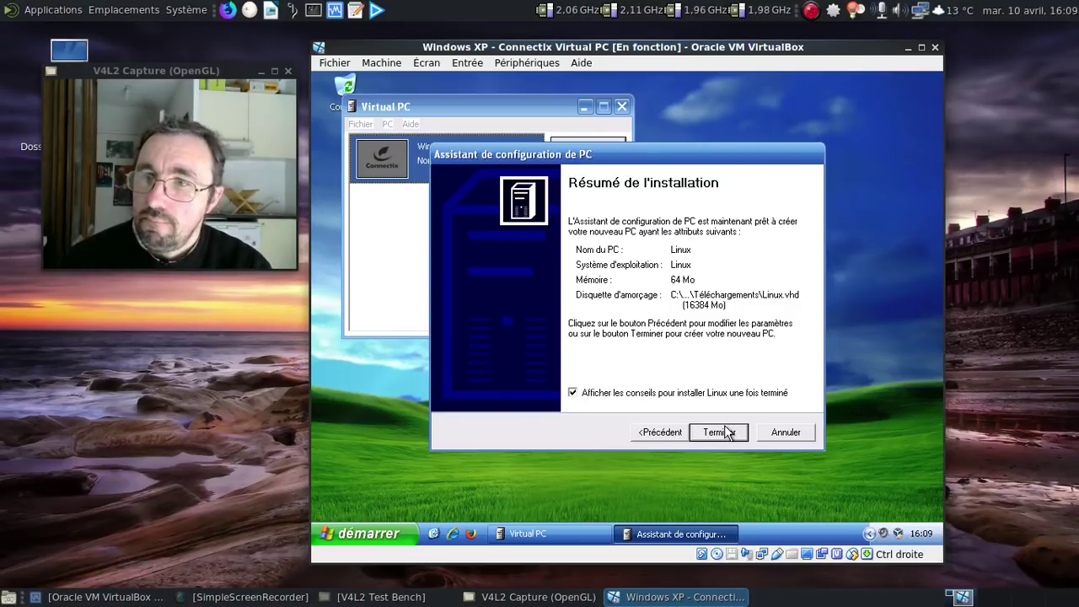
{"action": "left_click", "coordinate": [718, 432]}
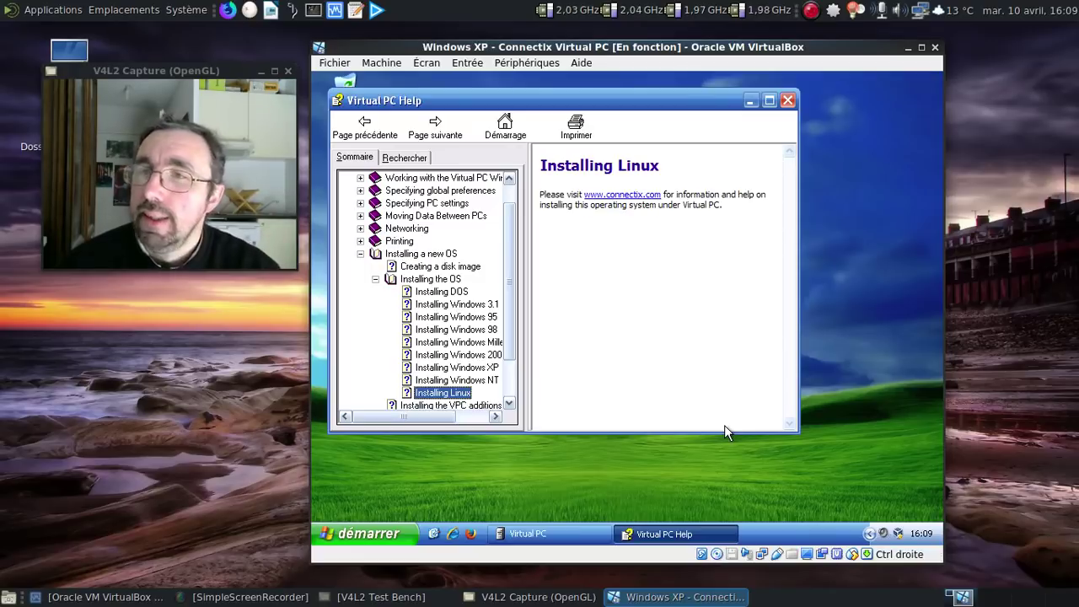
Step: Close the Linux help, view the Linux image in Mes documents > Téléchargements, then close Explorer
{"action": "left_click", "coordinate": [788, 102]}
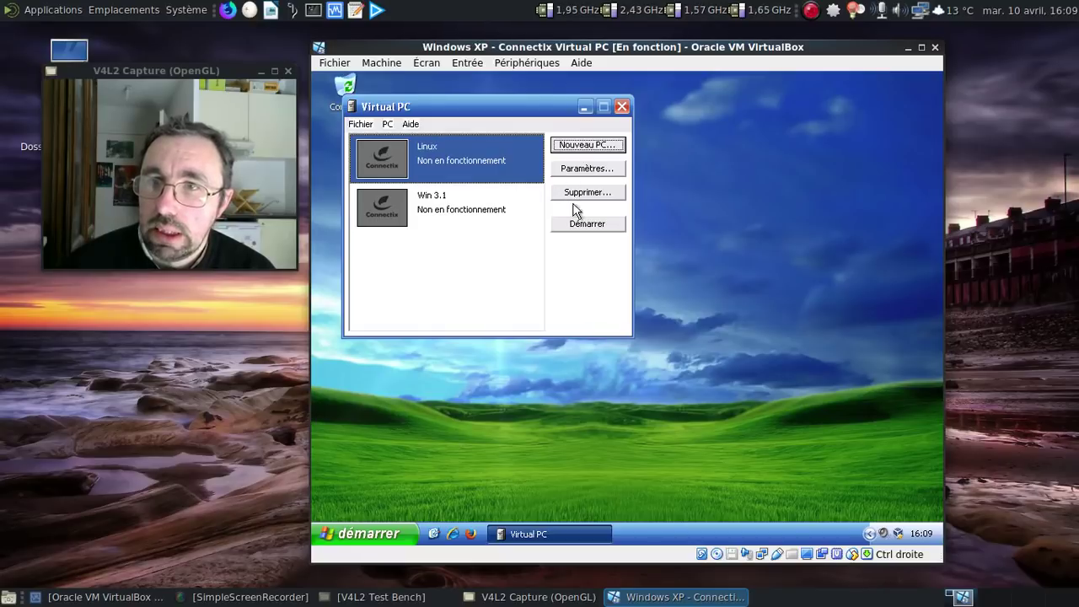
{"action": "left_click_drag", "start_coordinate": [456, 107], "coordinate": [590, 147]}
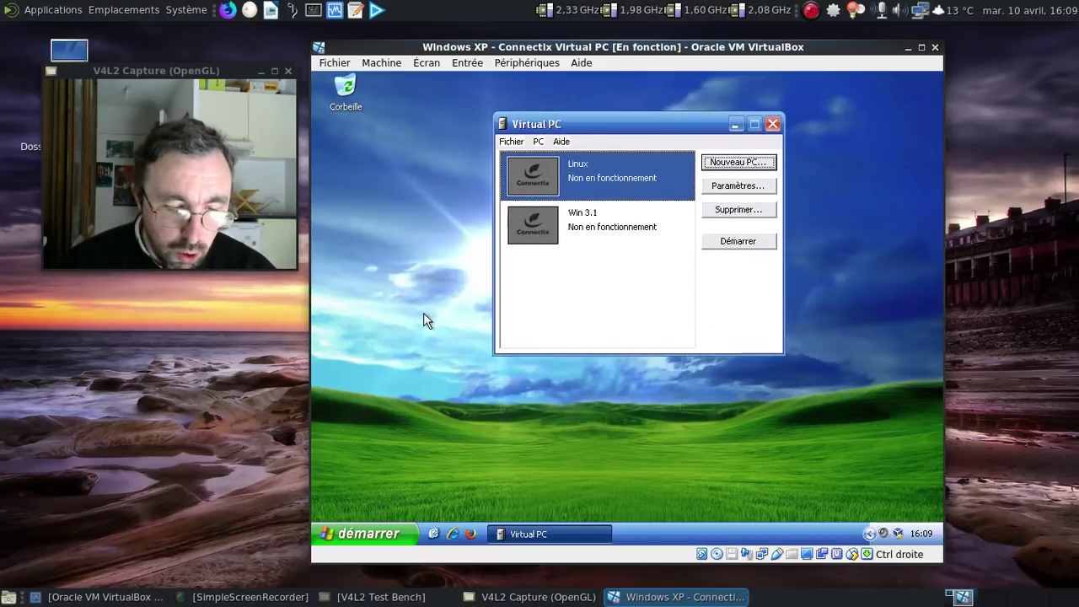
{"action": "key", "text": "super+e"}
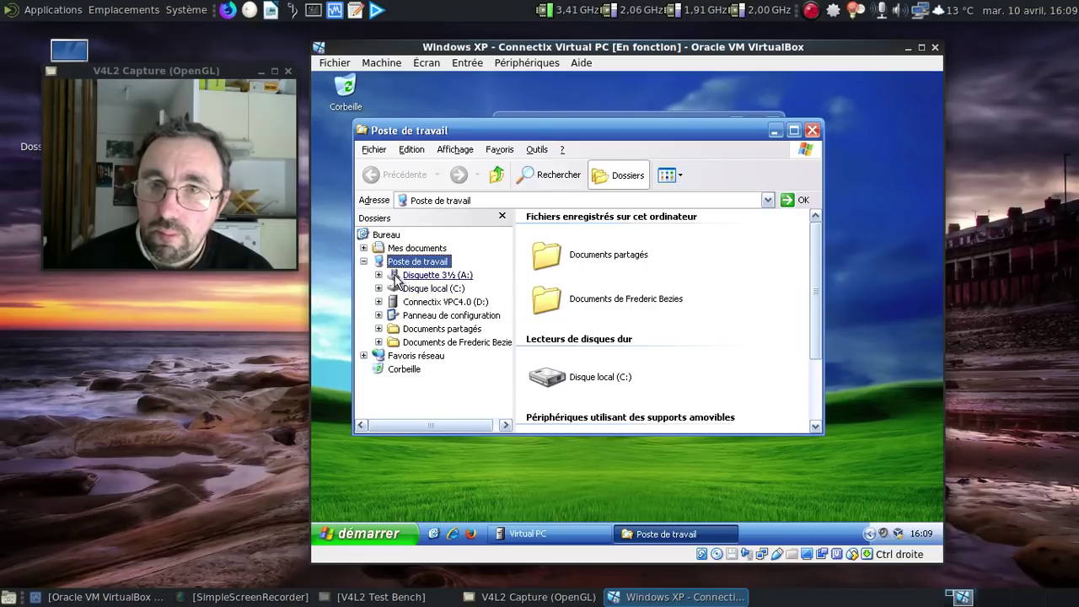
{"action": "left_click", "coordinate": [364, 248]}
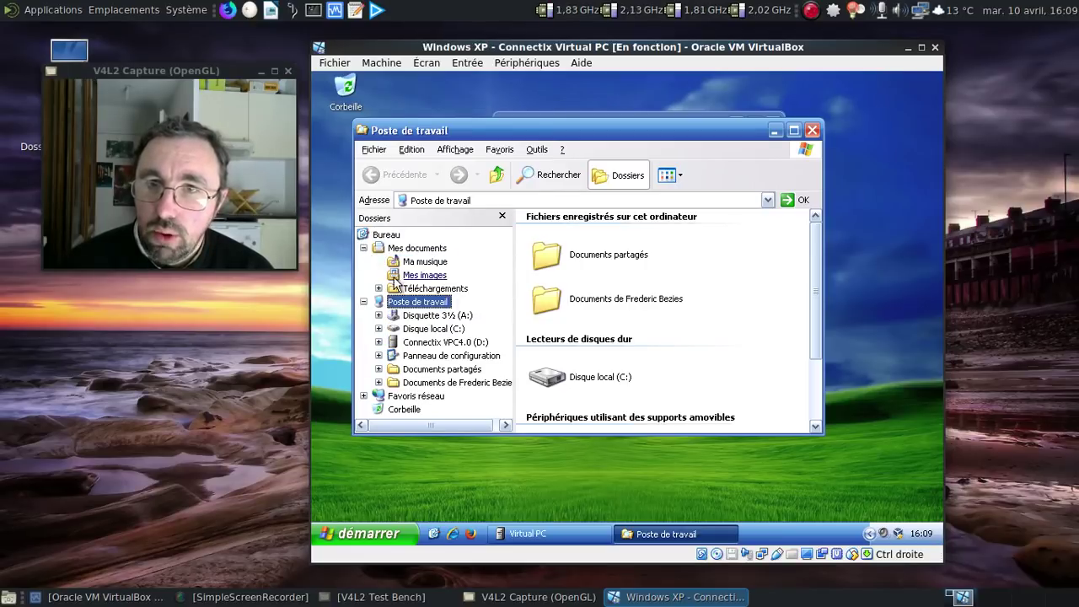
{"action": "left_click", "coordinate": [422, 288]}
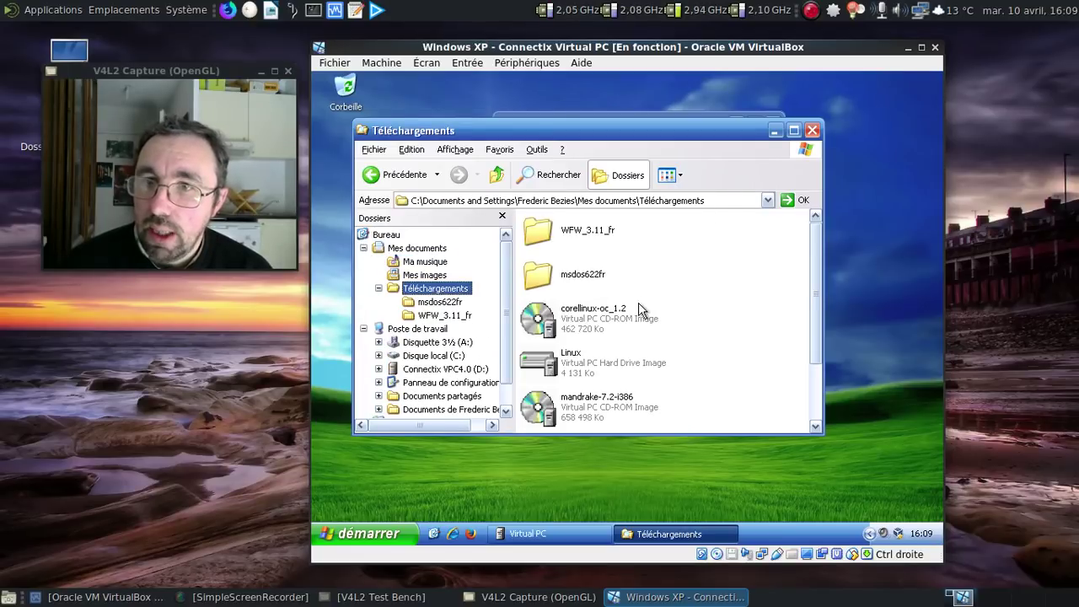
{"action": "scroll", "coordinate": [675, 313], "scroll_direction": "down", "scroll_amount": 1}
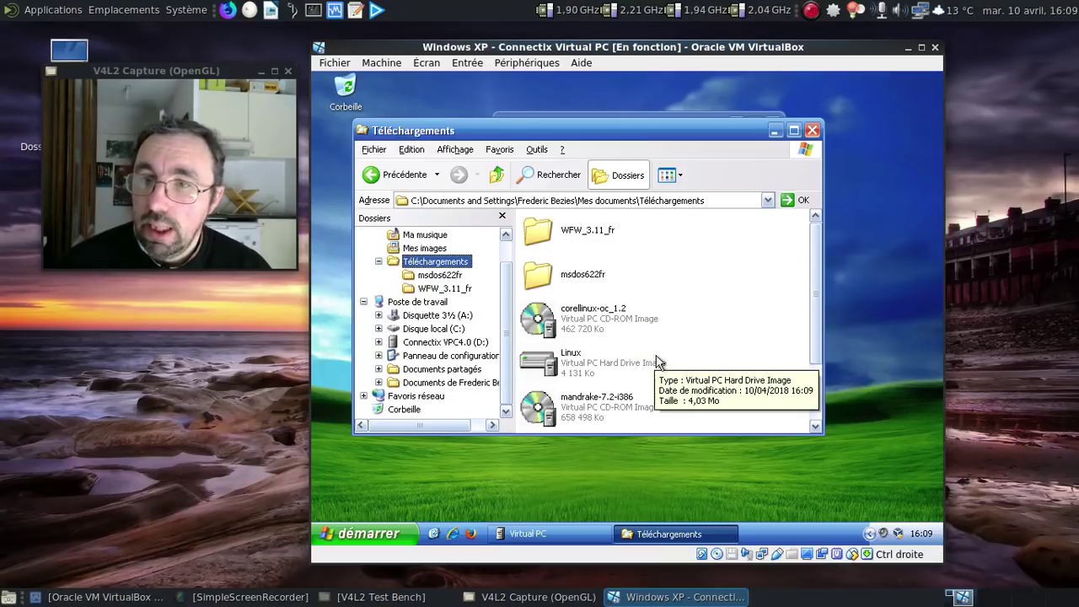
{"action": "scroll", "coordinate": [658, 371], "scroll_direction": "down", "scroll_amount": 2}
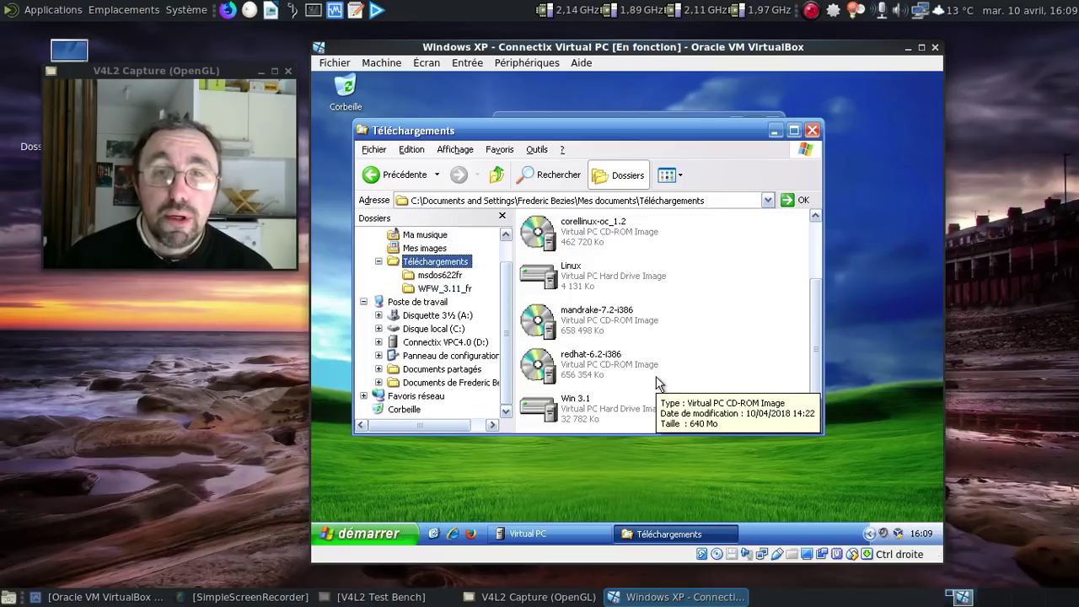
{"action": "left_click", "coordinate": [811, 130]}
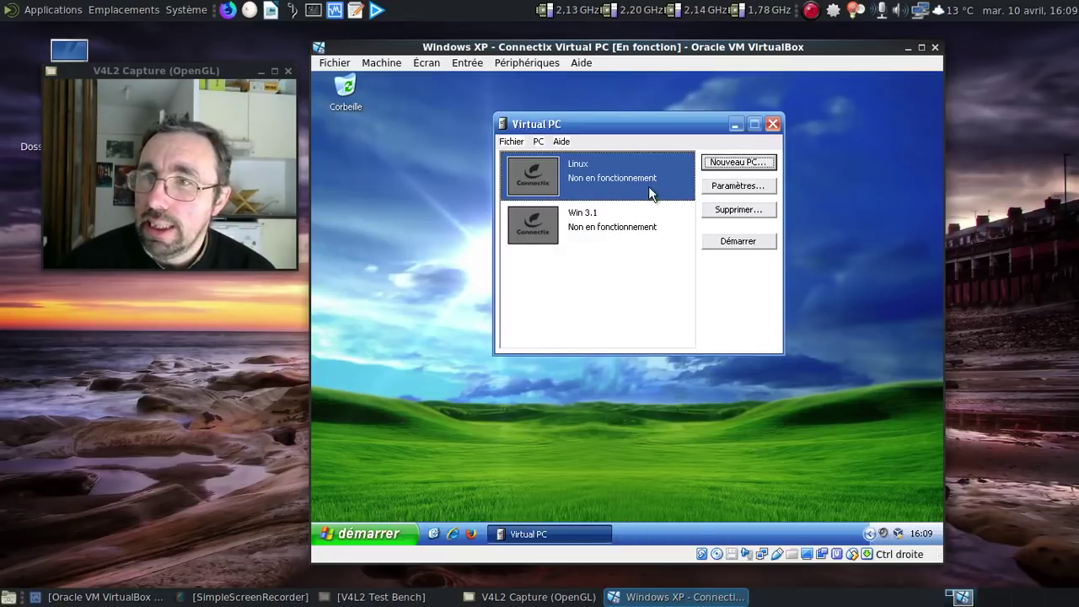
Step: Start the Linux PC, load the corellinux-oc_1.2 CD image, and reset the machine
{"action": "left_click", "coordinate": [736, 242]}
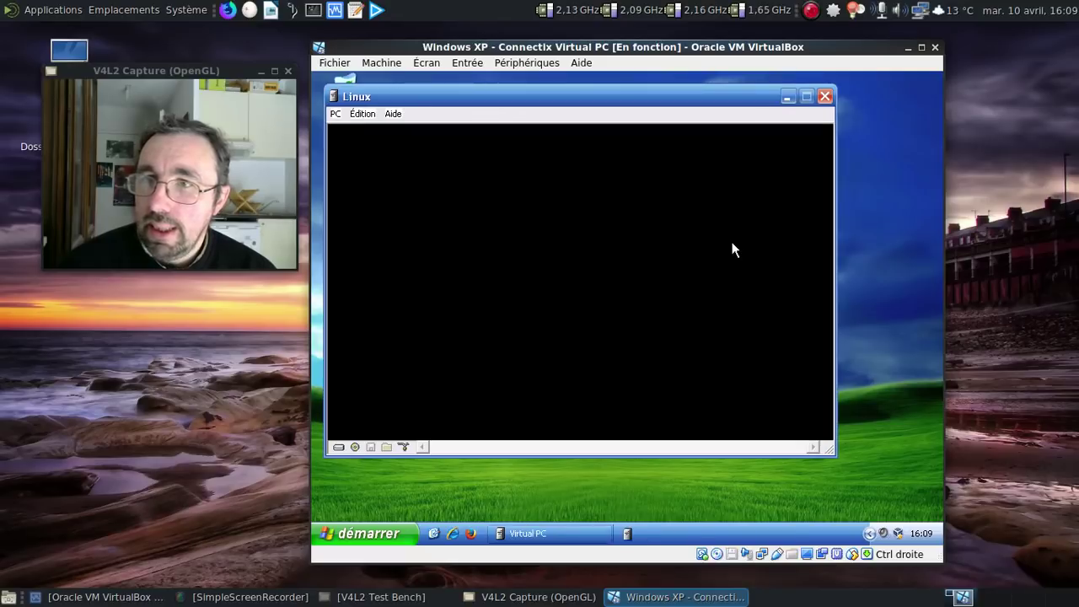
{"action": "left_click", "coordinate": [355, 447]}
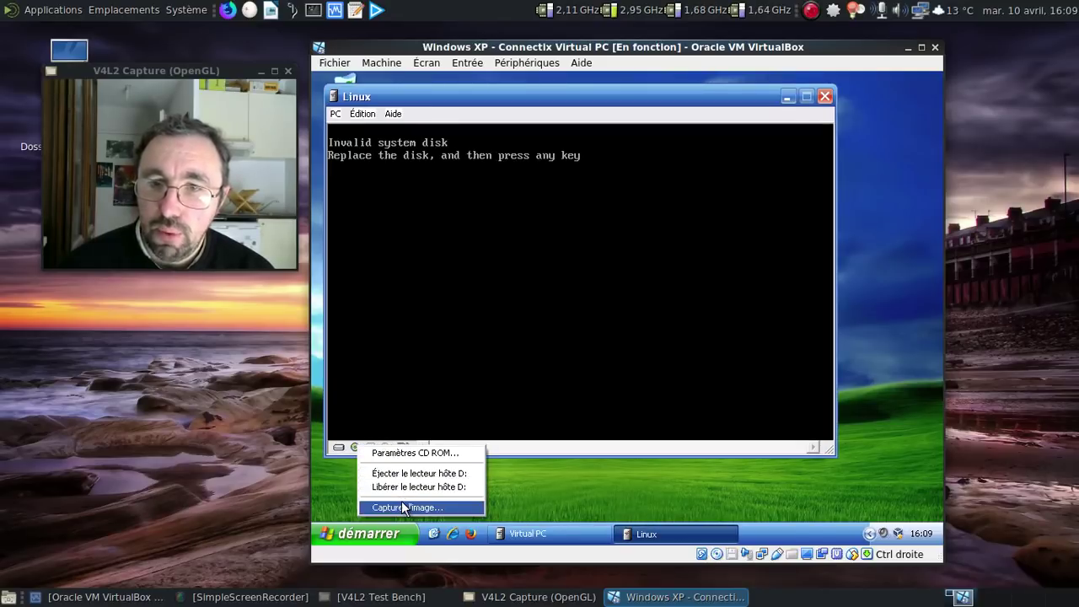
{"action": "left_click", "coordinate": [401, 503]}
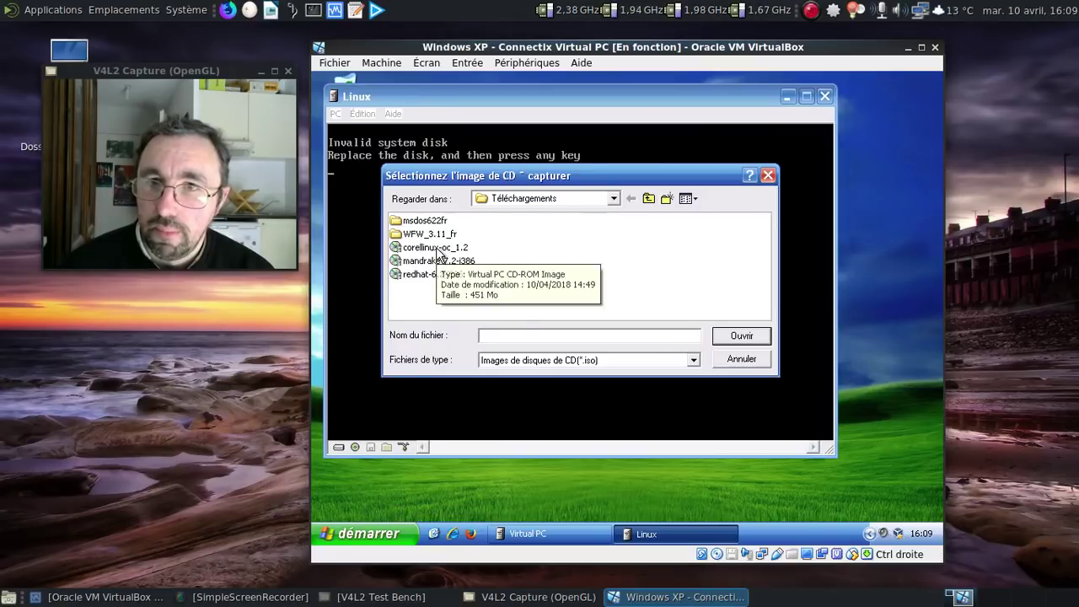
{"action": "left_click", "coordinate": [435, 247]}
{"action": "left_click", "coordinate": [762, 335]}
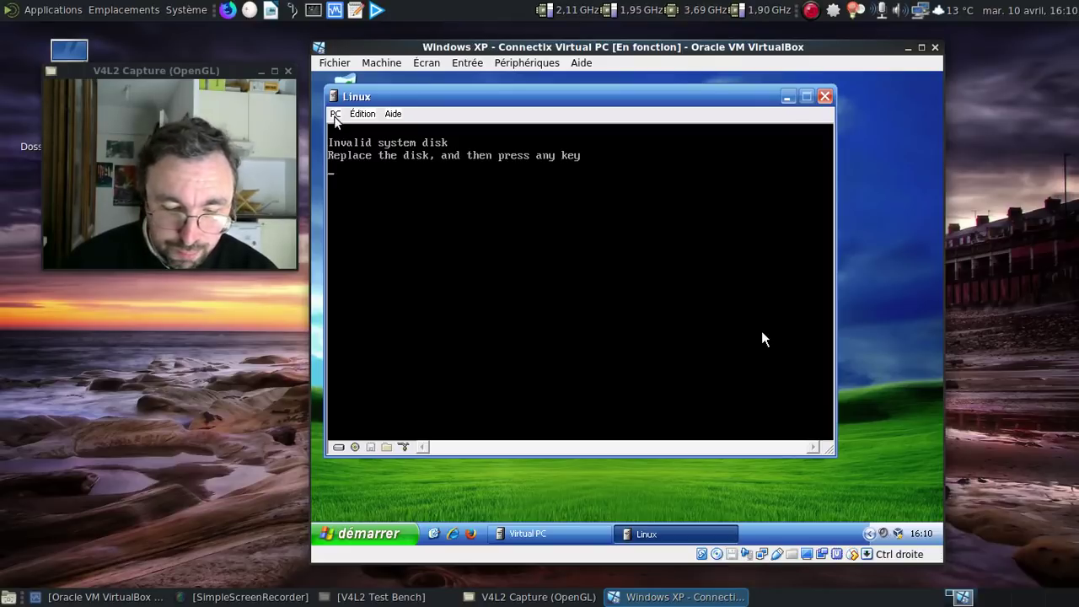
{"action": "key", "text": "alt+r"}
{"action": "key", "text": "Return"}
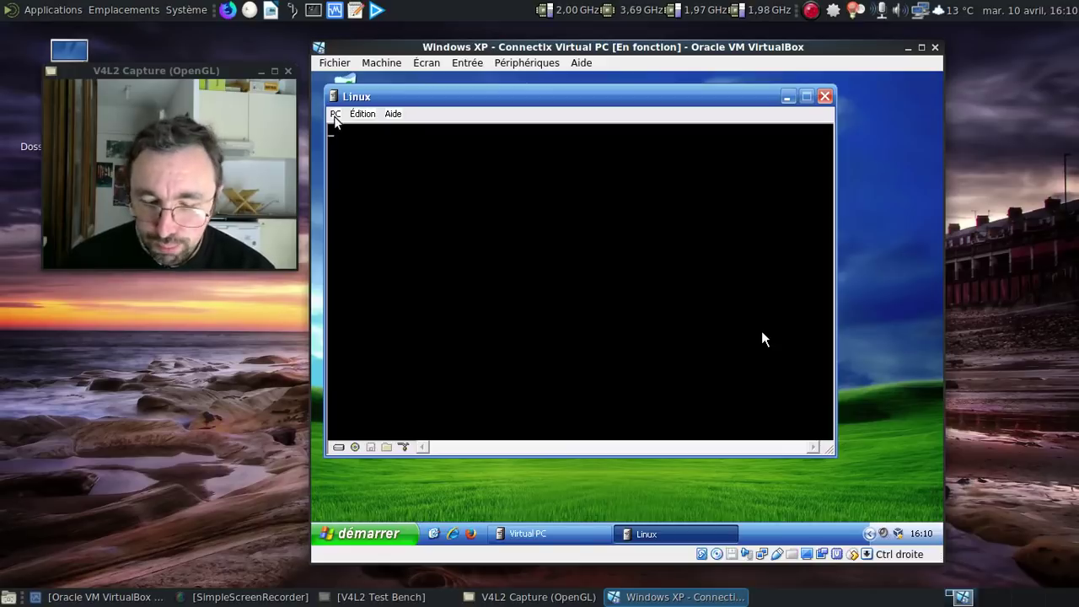
Step: Recentre the Linux window, reload the corellinux-oc_1.2 CD image, and reset again
{"action": "key", "text": "Control_R+f"}
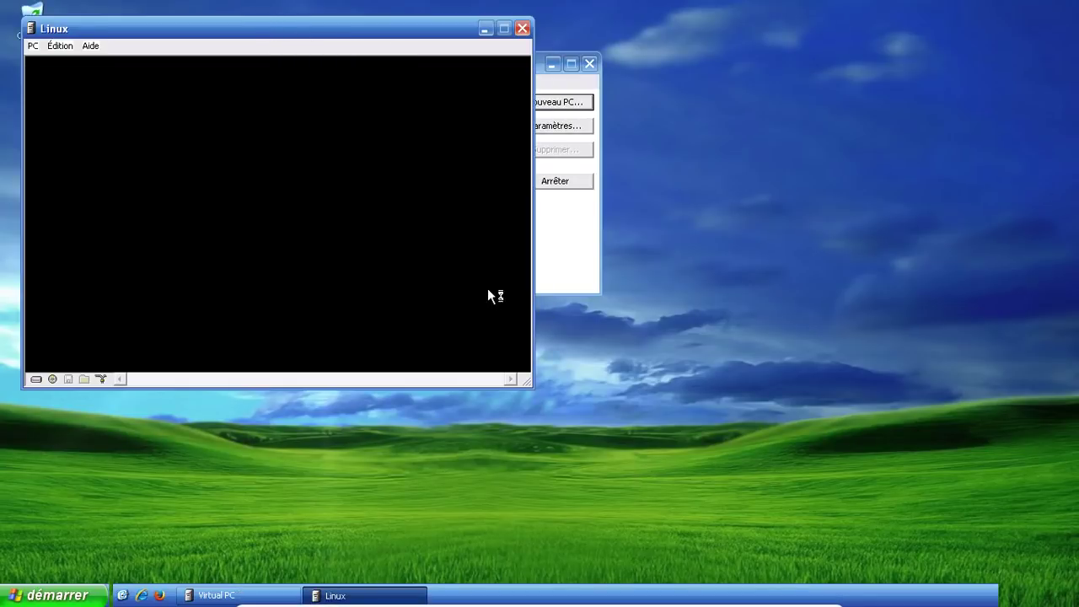
{"action": "left_click_drag", "start_coordinate": [296, 30], "coordinate": [545, 97]}
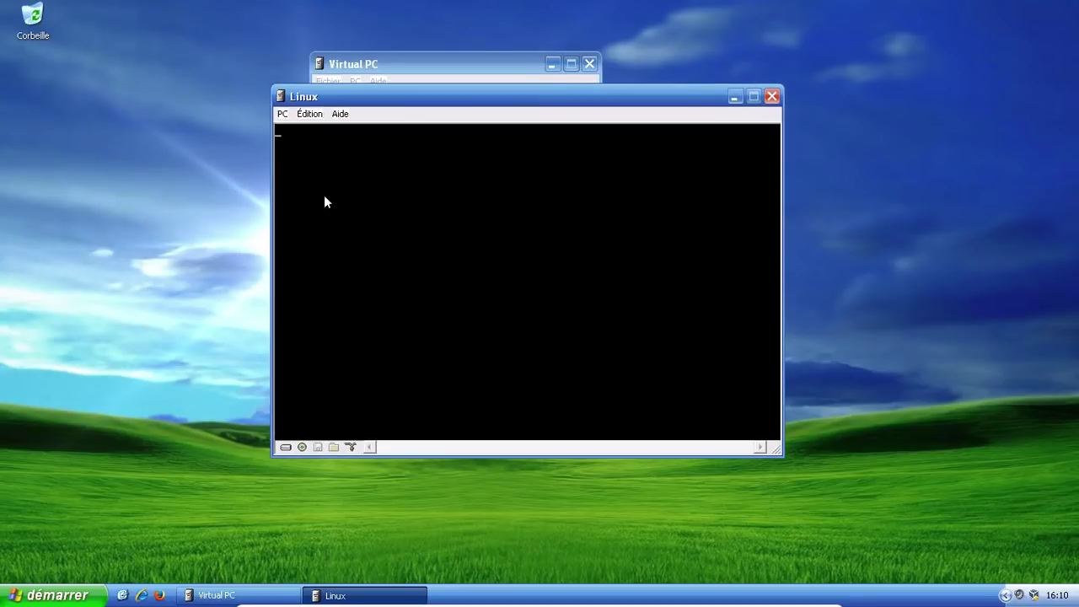
{"action": "left_click", "coordinate": [283, 116]}
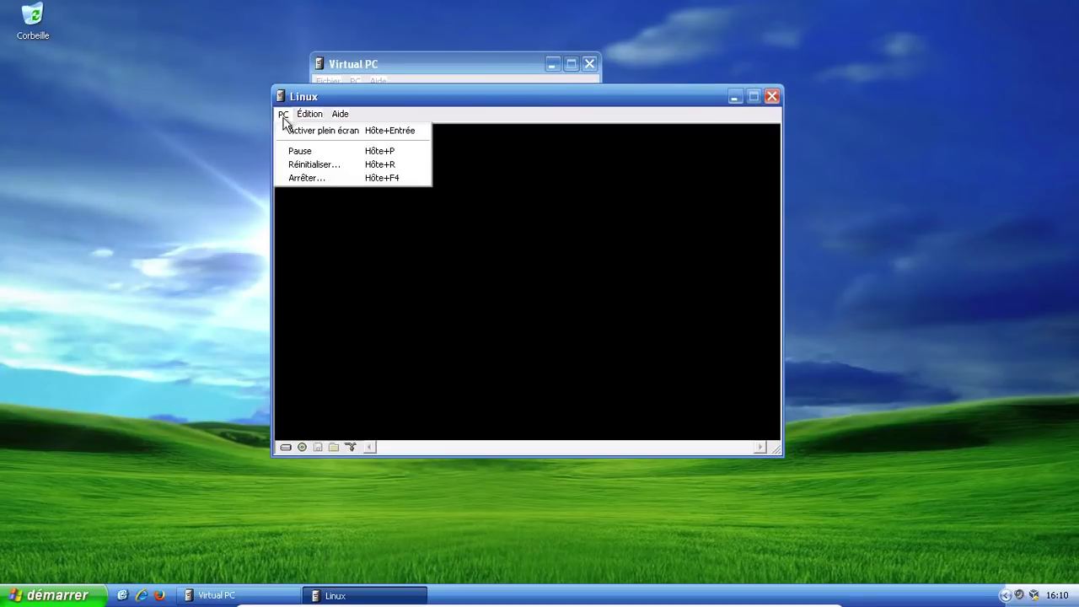
{"action": "left_click", "coordinate": [282, 114]}
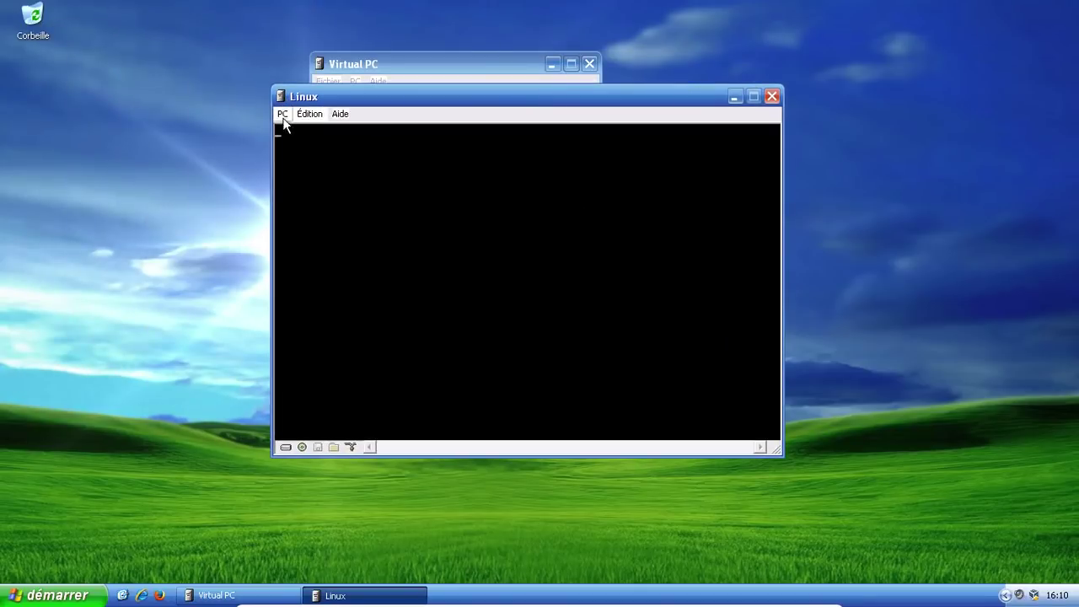
{"action": "left_click", "coordinate": [302, 444]}
{"action": "left_click", "coordinate": [346, 511]}
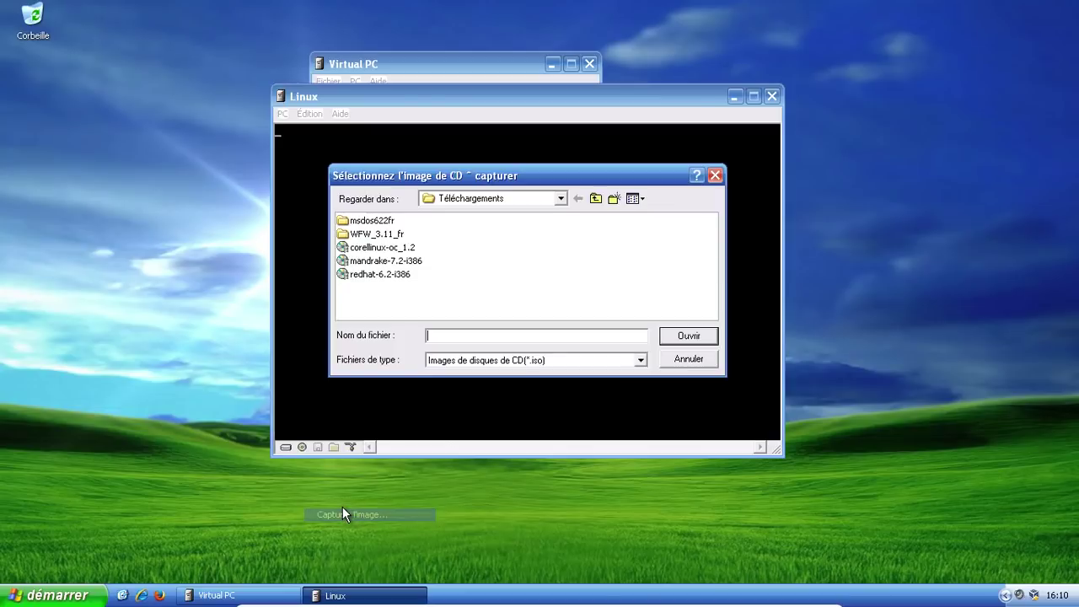
{"action": "left_click", "coordinate": [379, 244]}
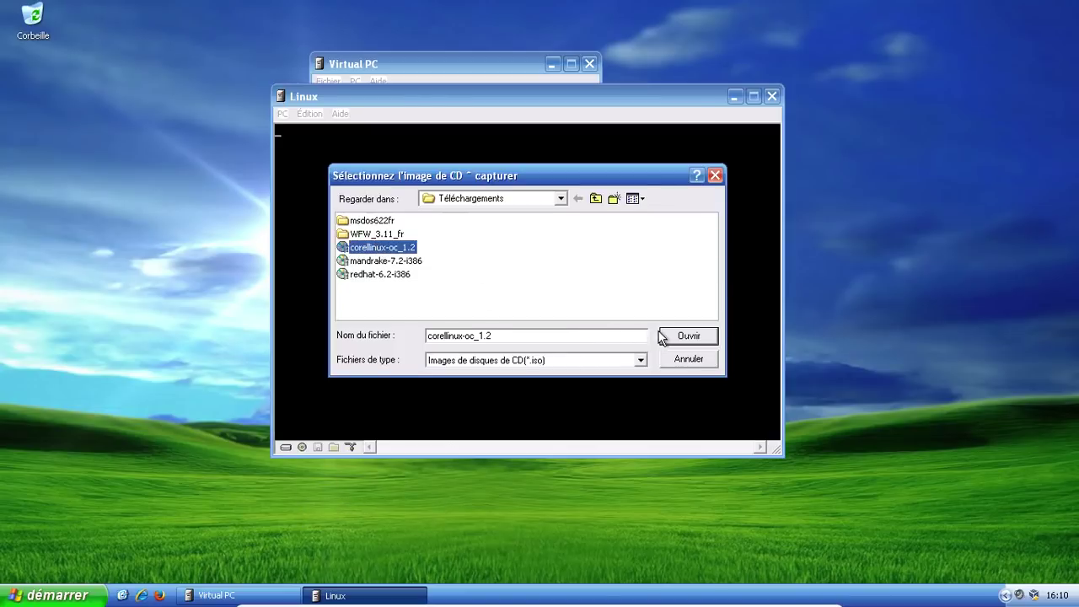
{"action": "left_click", "coordinate": [665, 336]}
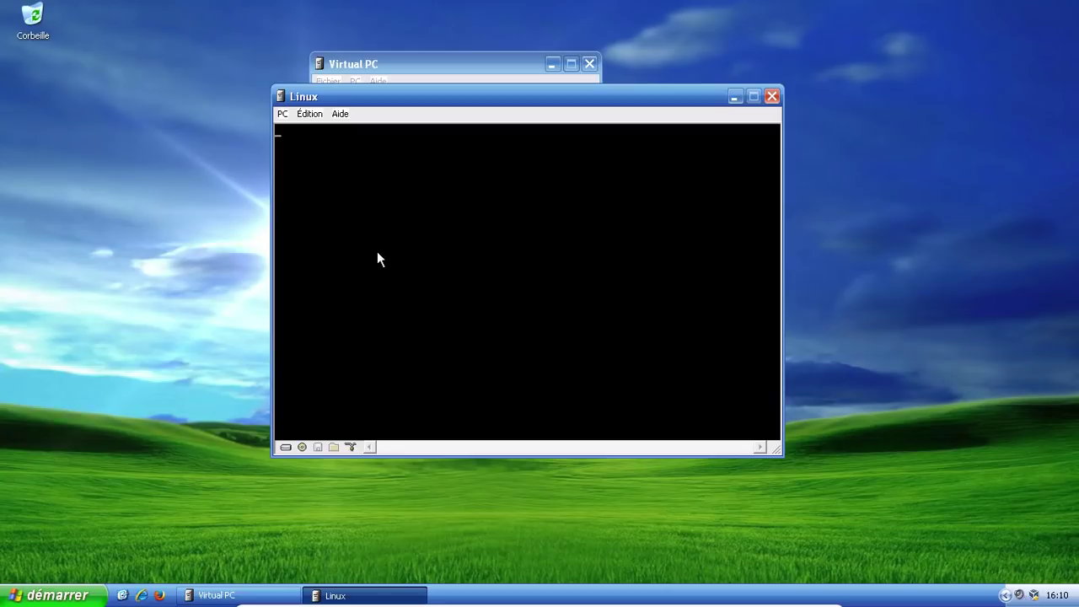
{"action": "key", "text": "alt+r"}
Step: Confirm the reset so the Linux PC reboots from the CD into the Corel license agreement
{"action": "left_click", "coordinate": [547, 302]}
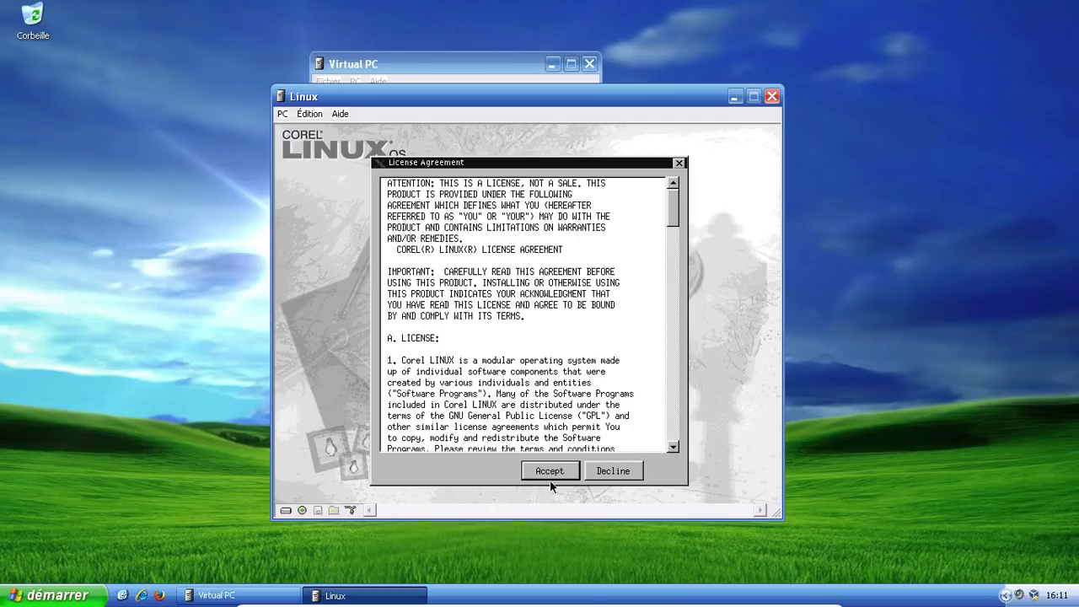
Step: Accept the license, enter a user name, keep the standard desktop, and let Corel take over the whole disk
{"action": "left_click", "coordinate": [550, 473]}
{"action": "type", "text": "fred"}
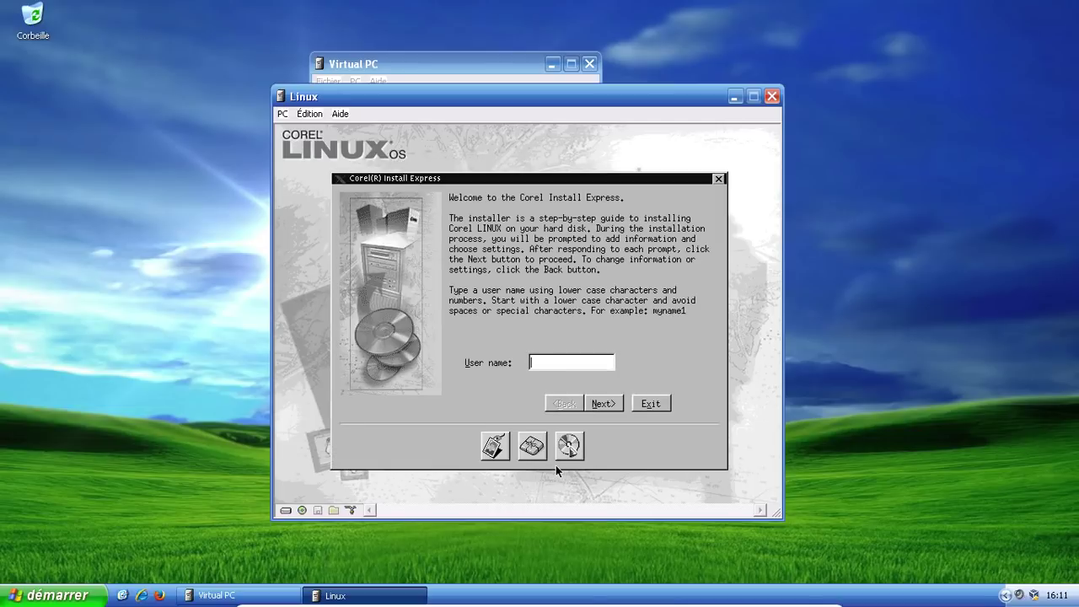
{"action": "left_click", "coordinate": [615, 403]}
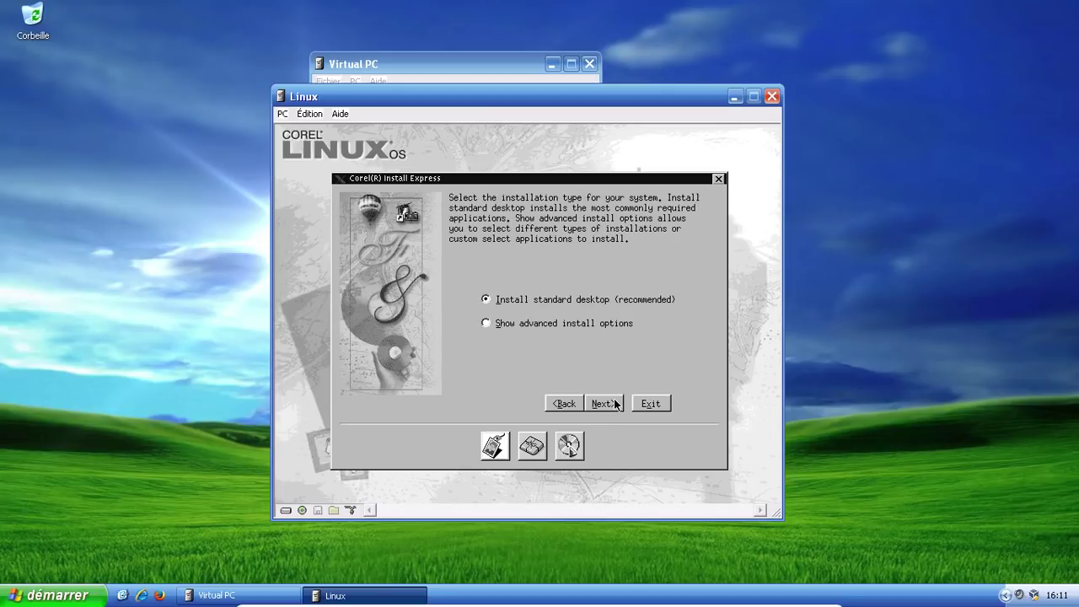
{"action": "left_click", "coordinate": [615, 404]}
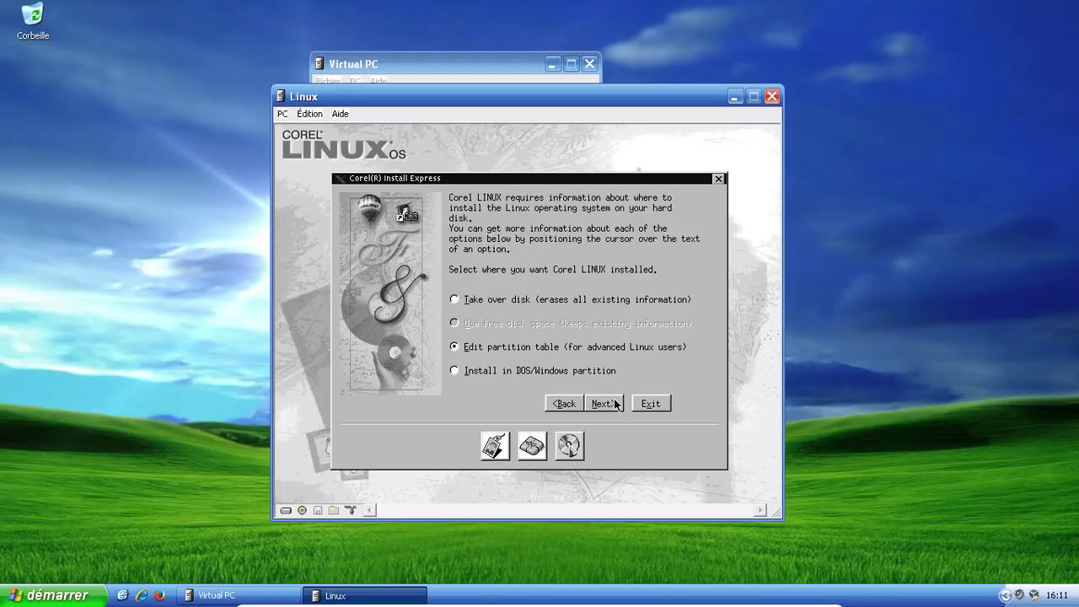
{"action": "left_click", "coordinate": [550, 304]}
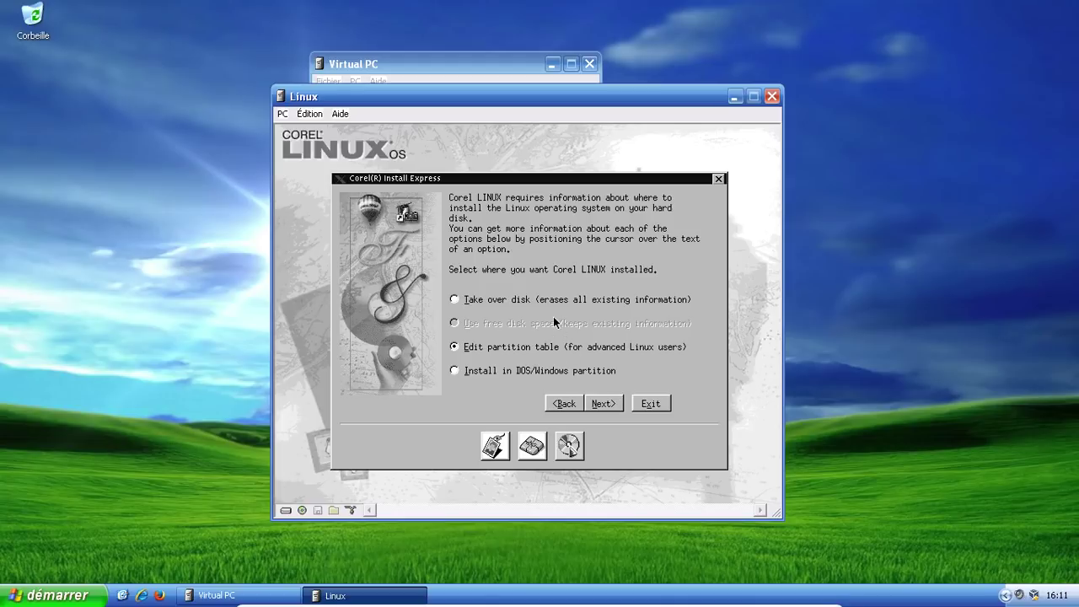
{"action": "left_click", "coordinate": [599, 406]}
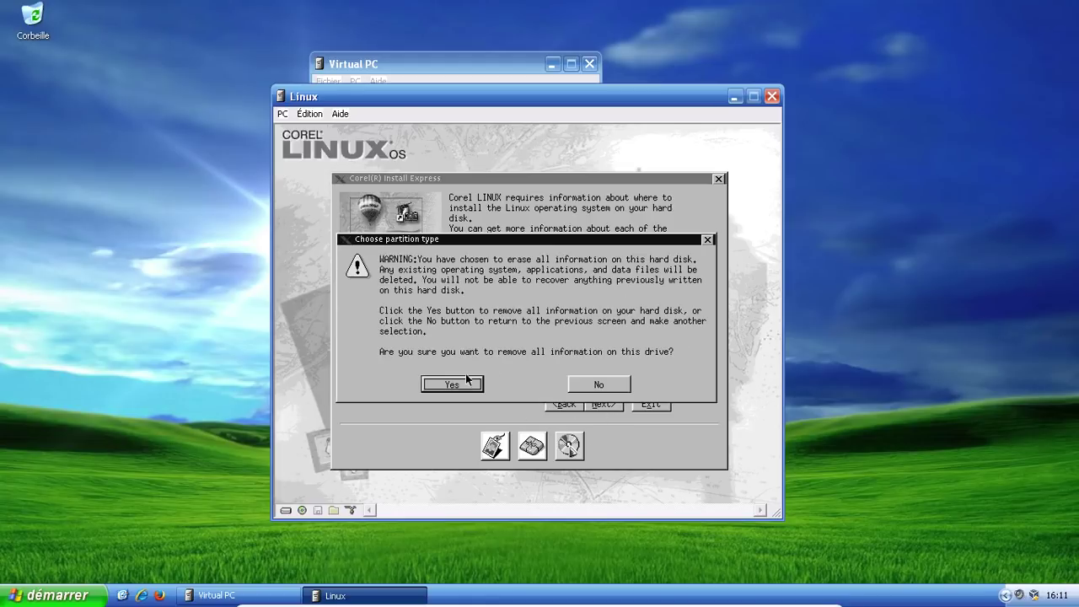
{"action": "left_click", "coordinate": [452, 384]}
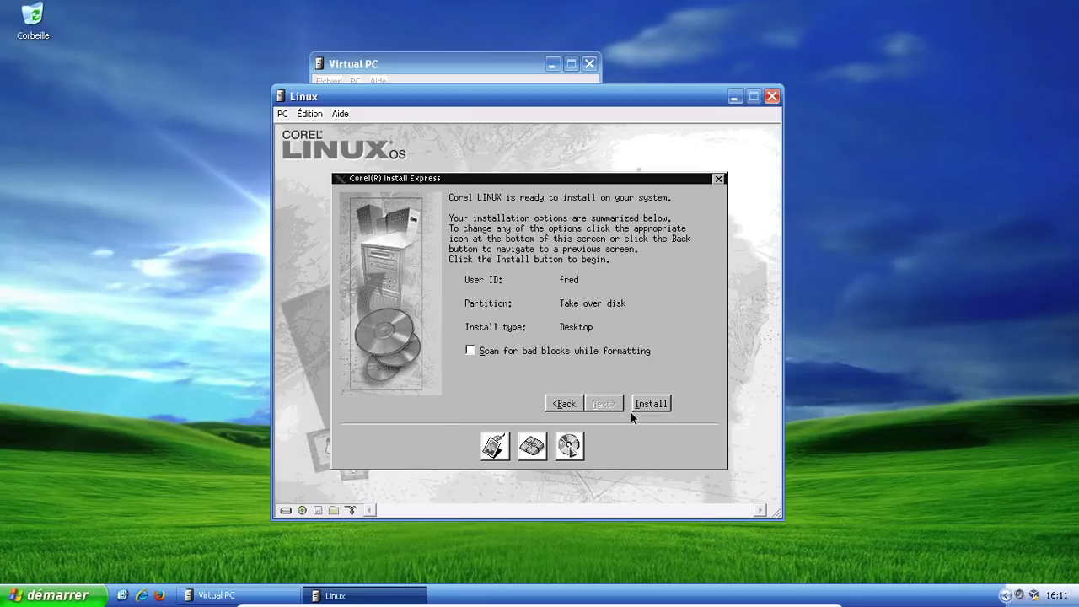
Step: Start the Corel Linux installation and let the components install until Setup finished, leaving full screen meanwhile
{"action": "left_click", "coordinate": [636, 406]}
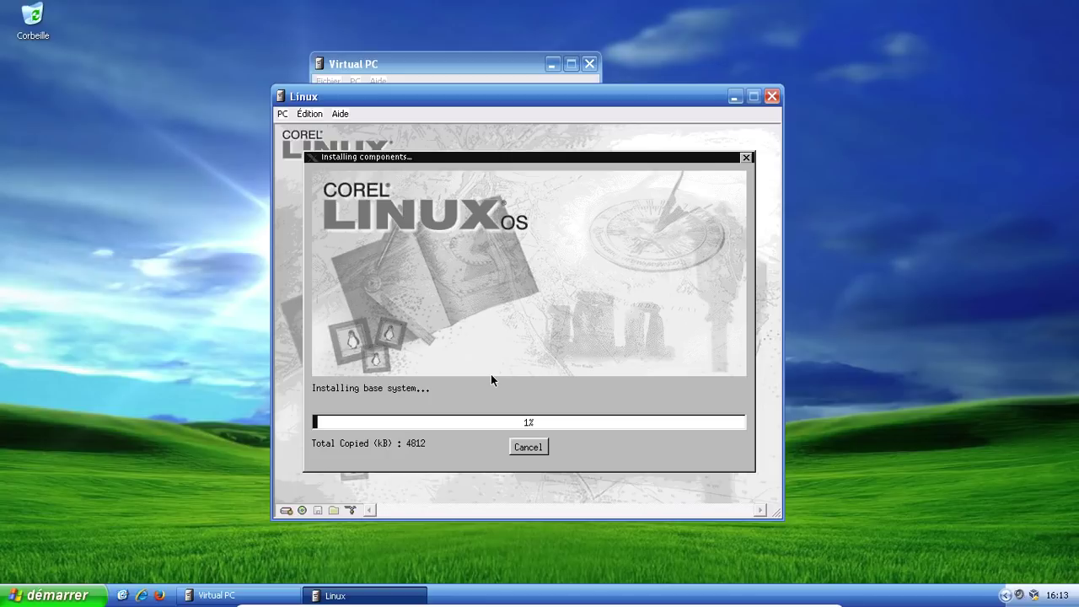
{"action": "key", "text": "ctrl+f"}
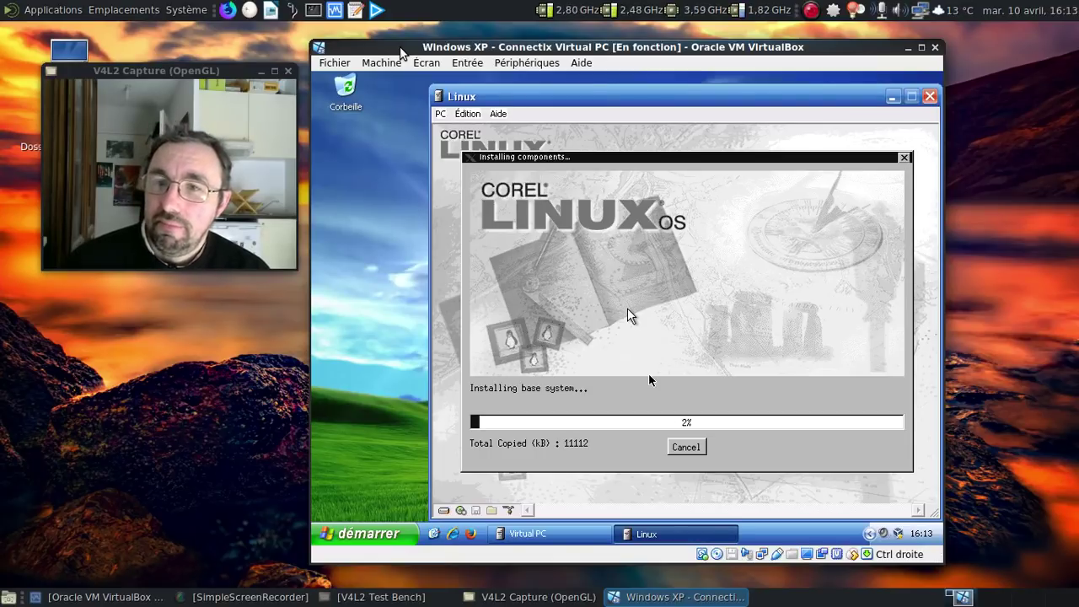
{"action": "left_click", "coordinate": [811, 10]}
{"action": "left_click", "coordinate": [822, 84]}
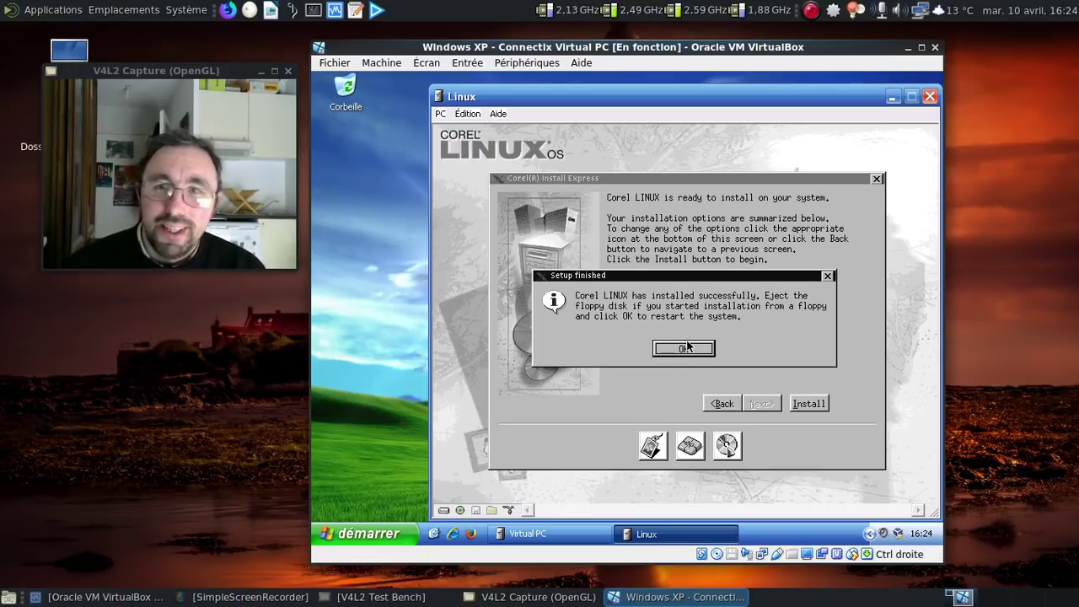
Step: Acknowledge Setup finished to reboot the guest, switching the Linux PC back to full screen
{"action": "left_click", "coordinate": [684, 348]}
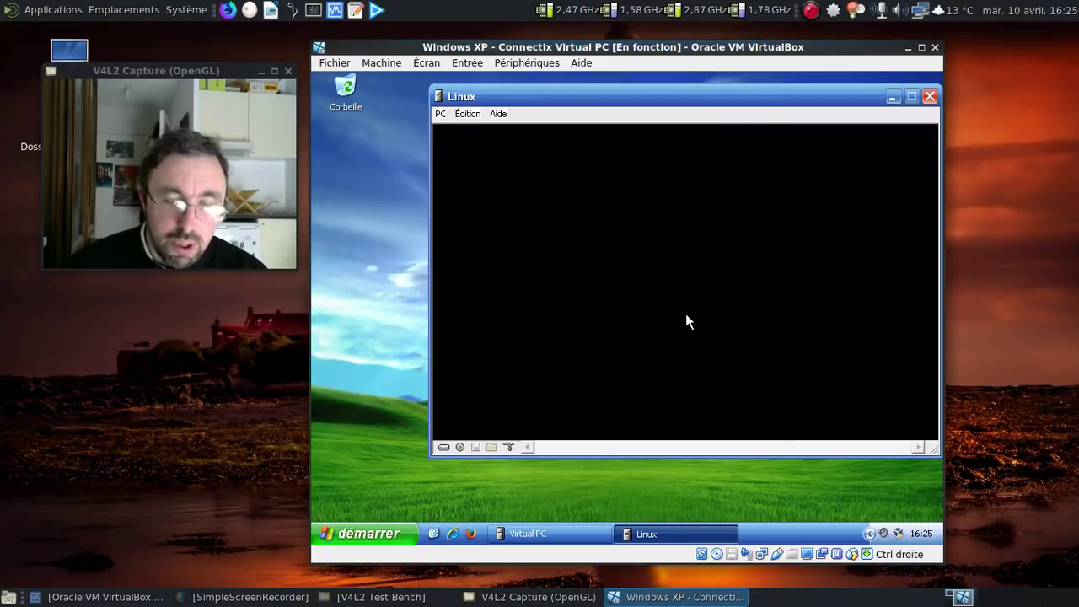
{"action": "key", "text": "ctrl+f"}
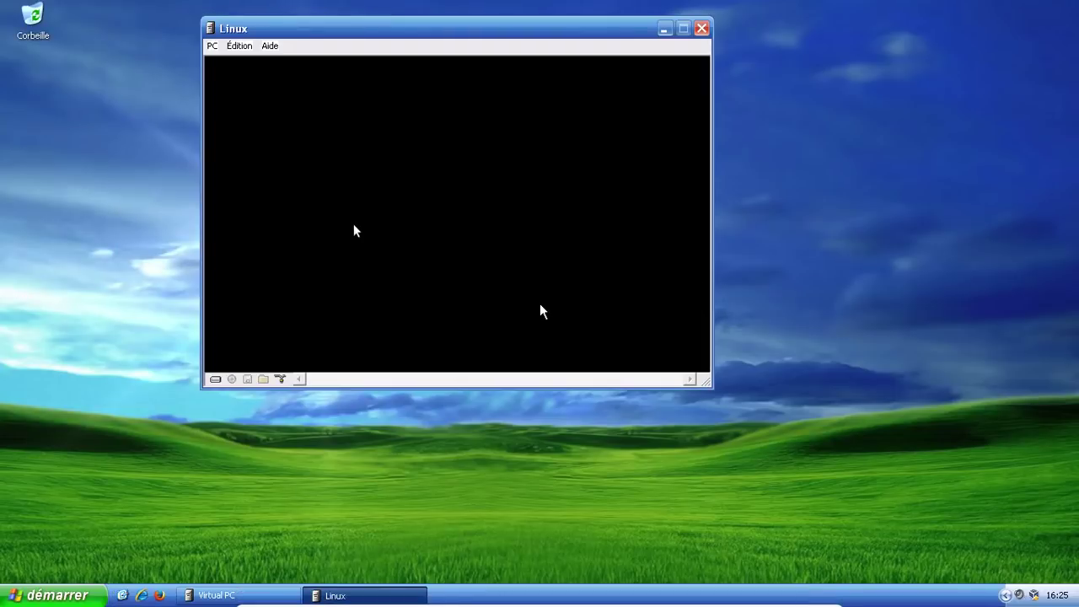
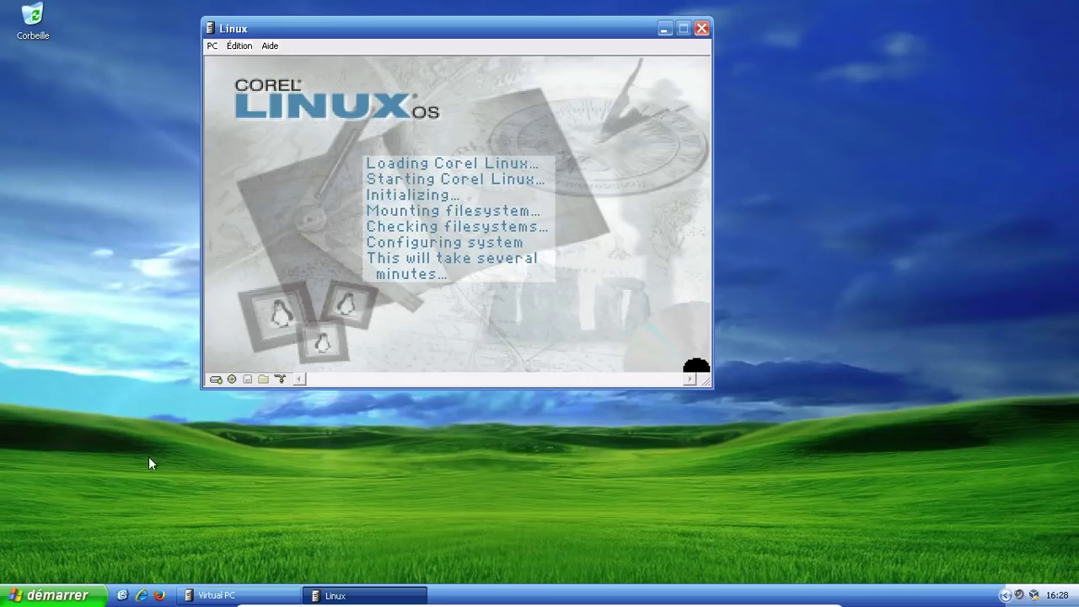
Step: Show the Virtual PC console and arrange it to the left of the Linux VM window
{"action": "left_click", "coordinate": [222, 592]}
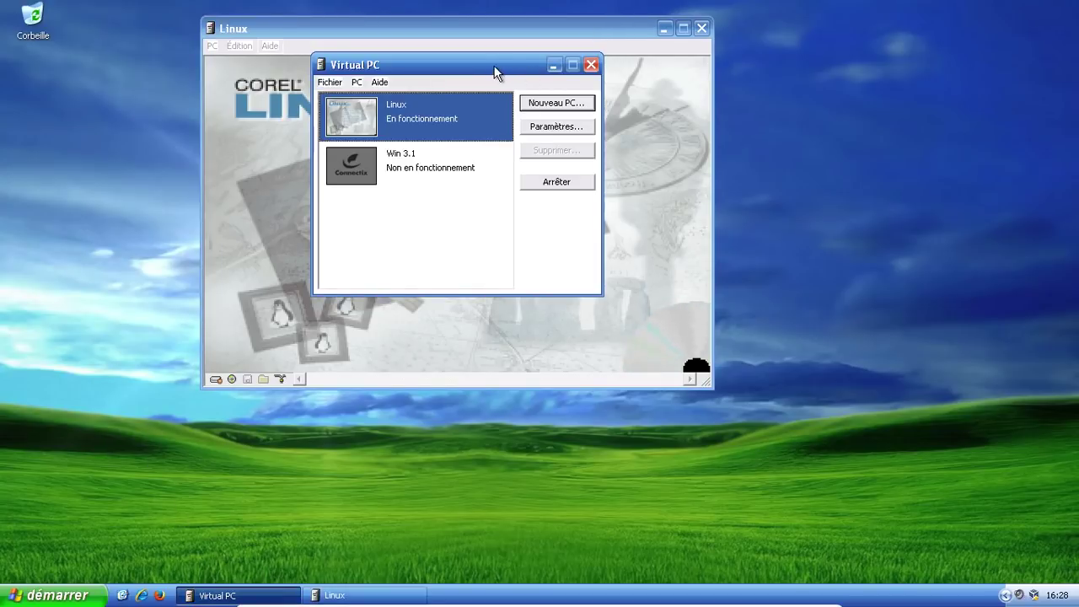
{"action": "left_click_drag", "start_coordinate": [491, 61], "coordinate": [268, 59]}
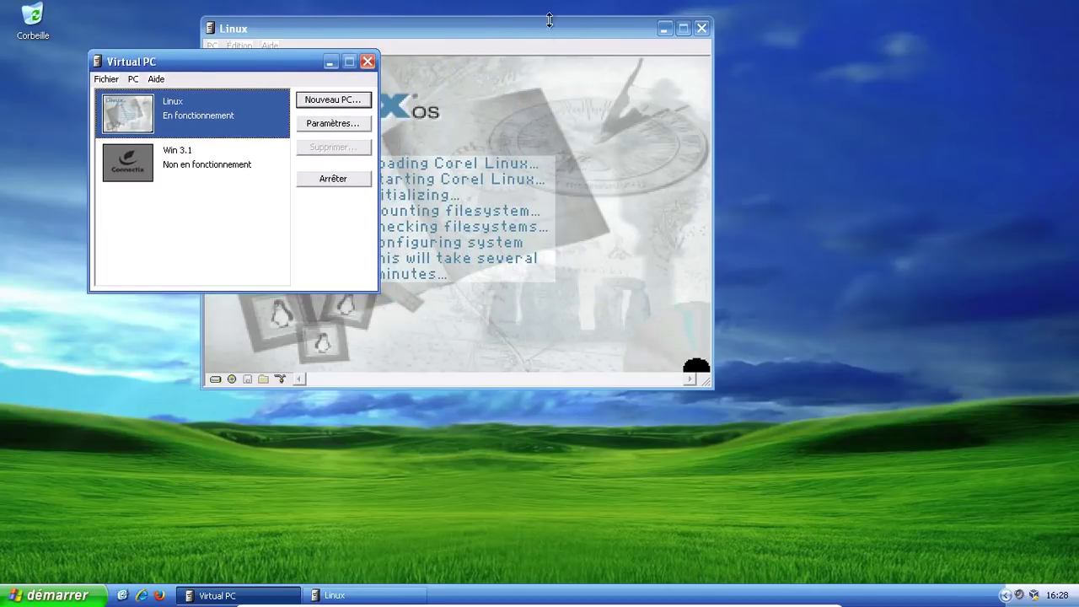
{"action": "left_click_drag", "start_coordinate": [542, 24], "coordinate": [755, 53]}
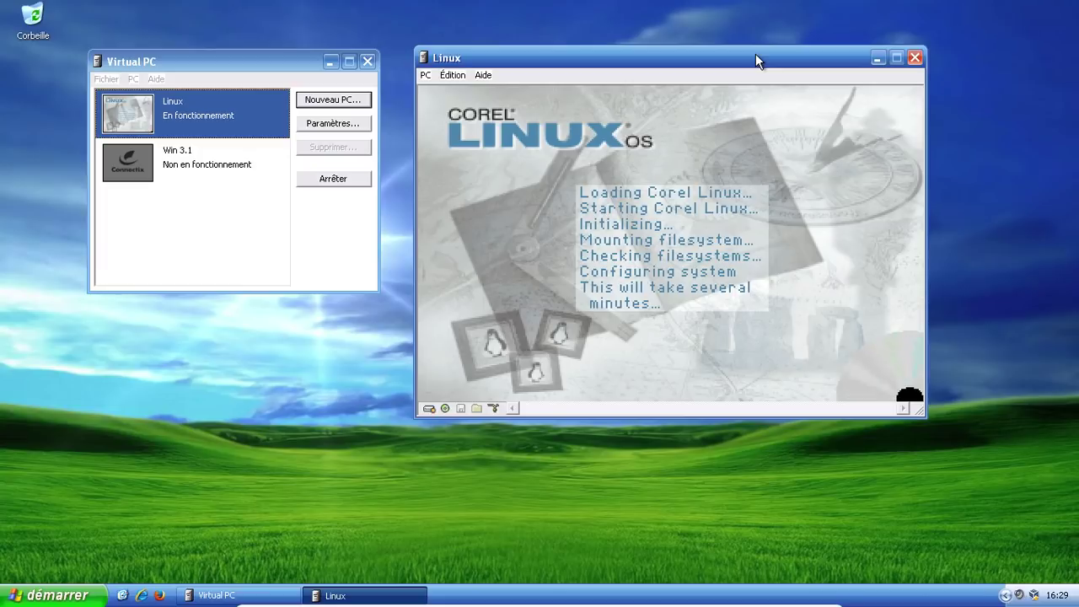
Step: Reset the Linux VM with PC > Réinitialiser... and confirm the reset
{"action": "left_click", "coordinate": [425, 74]}
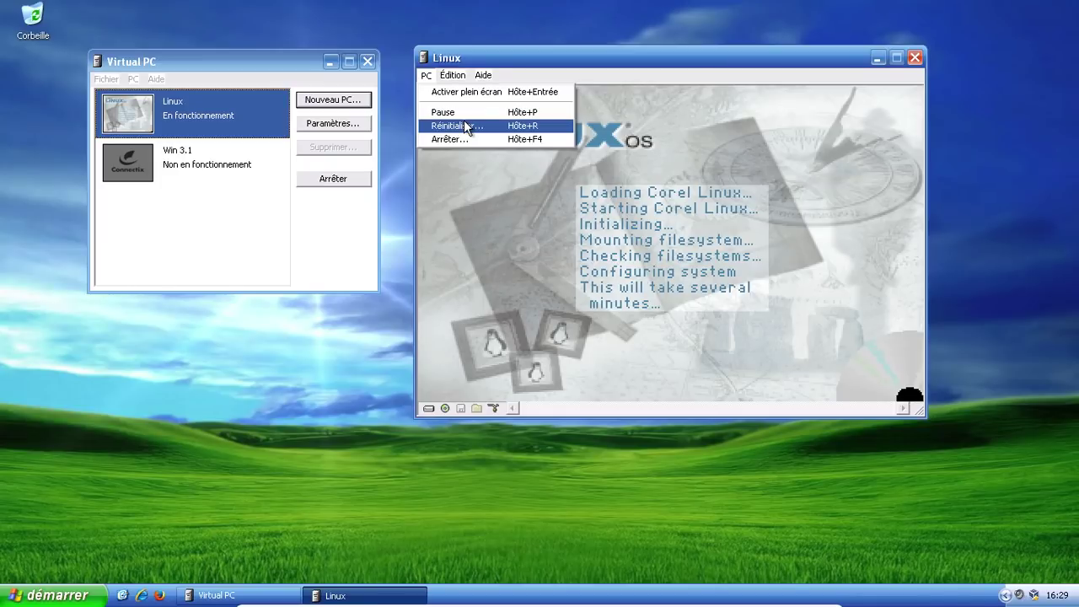
{"action": "left_click", "coordinate": [465, 123]}
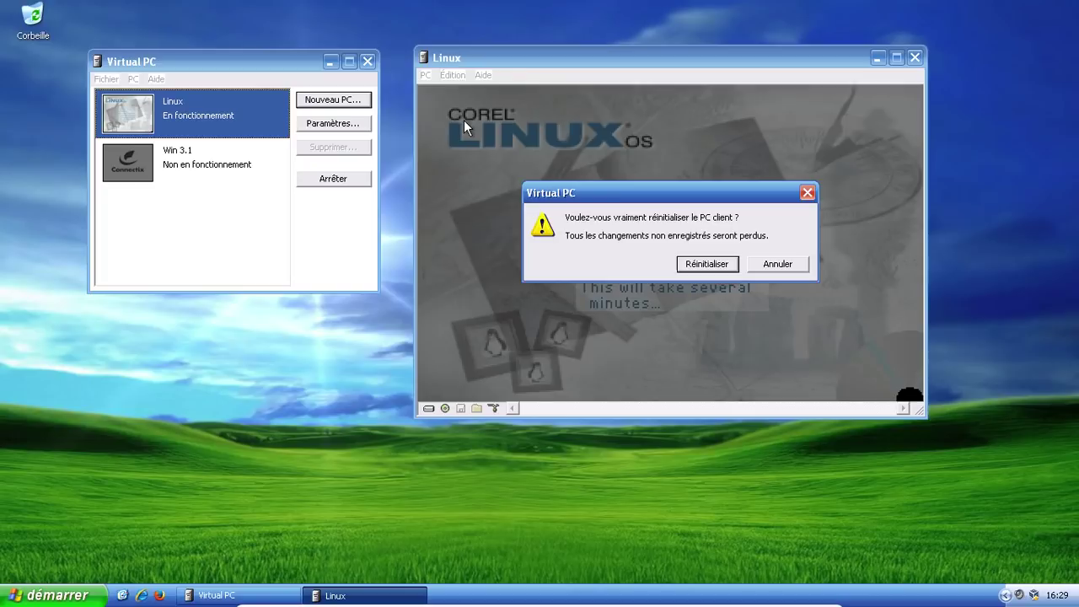
{"action": "left_click", "coordinate": [695, 263]}
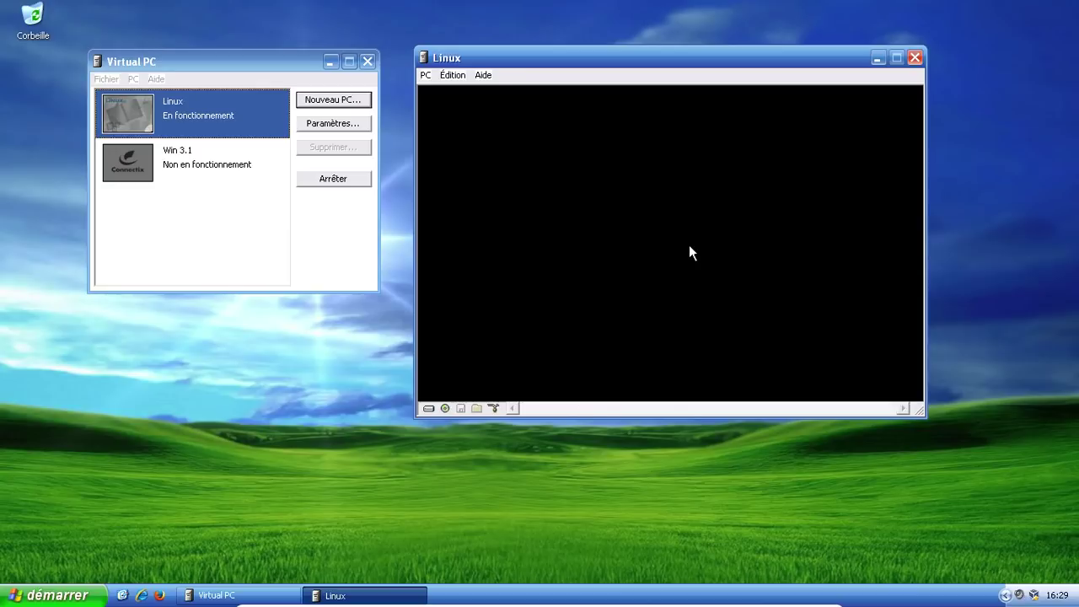
Step: Select 'Linux - Text Mode' in the Corel Linux boot menu and boot it
{"action": "key", "text": "Down"}
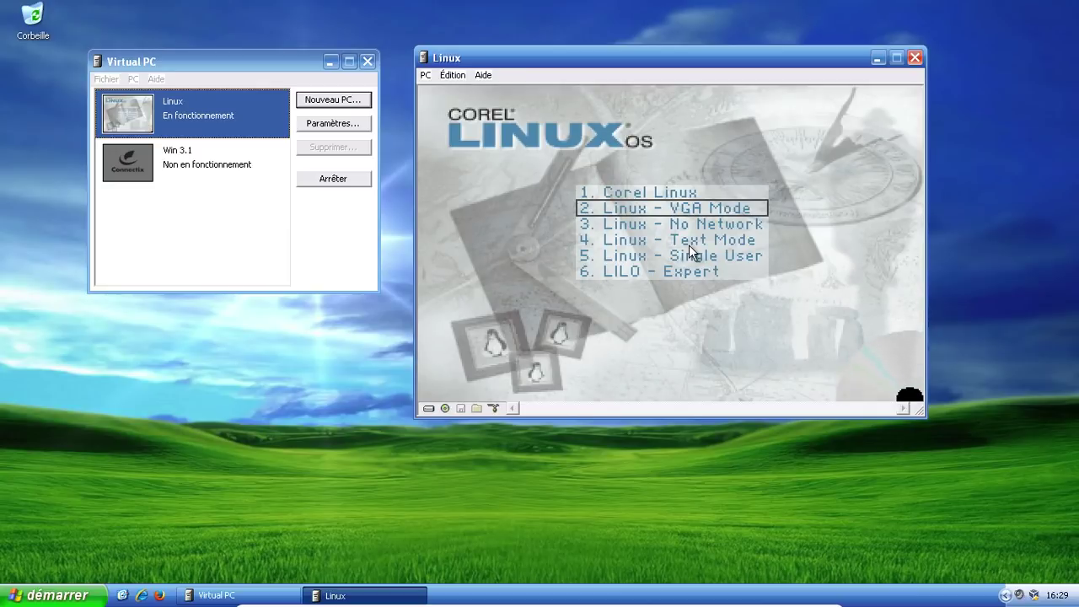
{"action": "key", "text": "Down"}
{"action": "key", "text": "Down"}
{"action": "key", "text": "Return"}
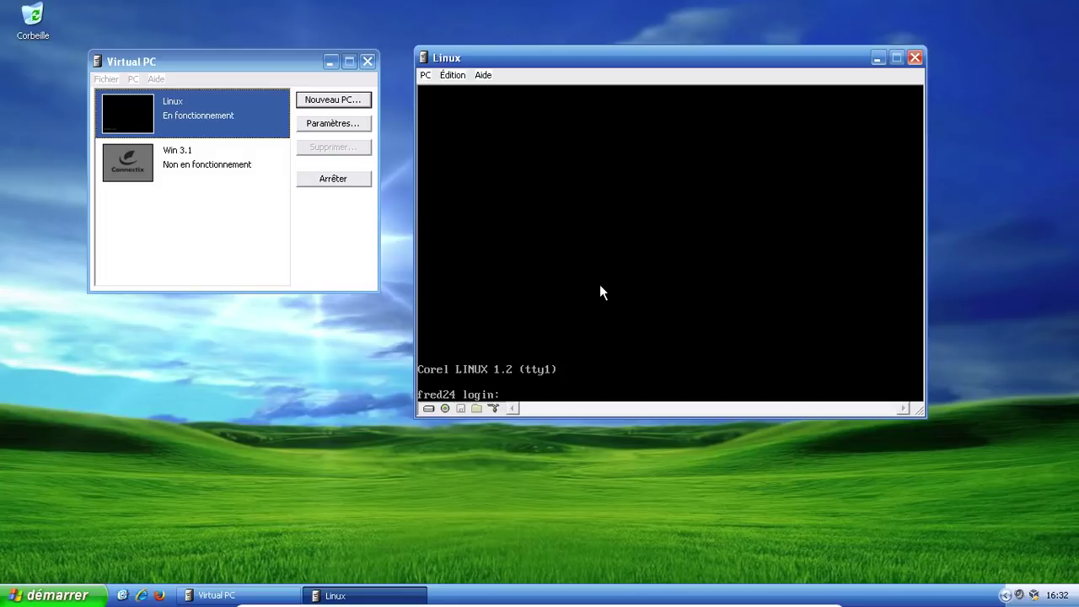
Step: Log in at the console with the user name, then try reboot and sudo reboot
{"action": "type", "text": "fred"}
{"action": "key", "text": "Return"}
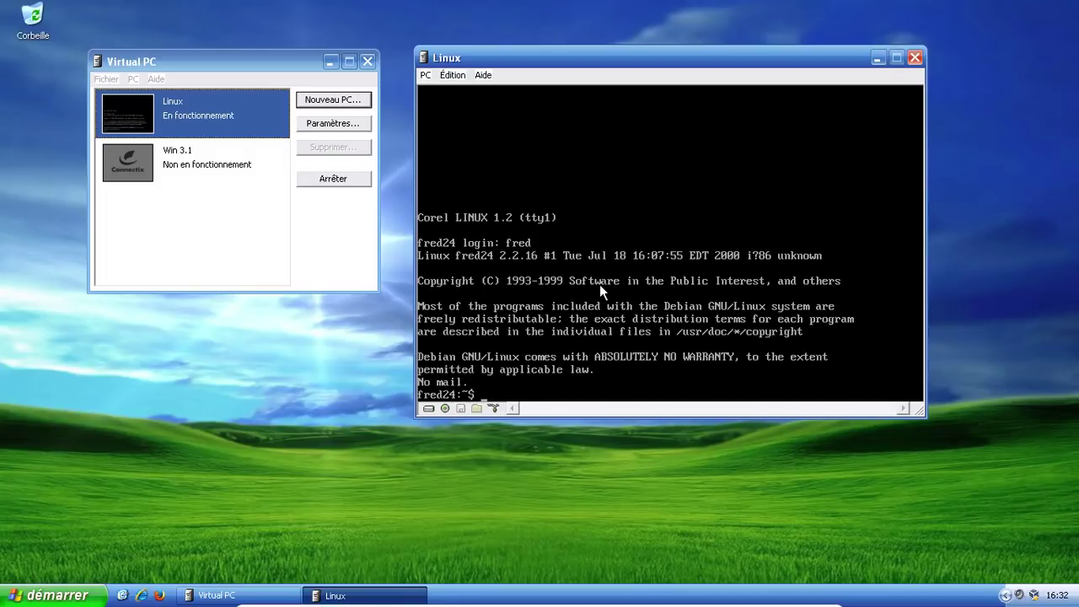
{"action": "type", "text": "sudo rebo"}
{"action": "key", "text": "BackSpace"}
{"action": "key", "text": "BackSpace"}
{"action": "key", "text": "BackSpace"}
{"action": "key", "text": "BackSpace"}
{"action": "key", "text": "BackSpace"}
{"action": "key", "text": "BackSpace"}
{"action": "key", "text": "BackSpace"}
{"action": "key", "text": "BackSpace"}
{"action": "key", "text": "BackSpace"}
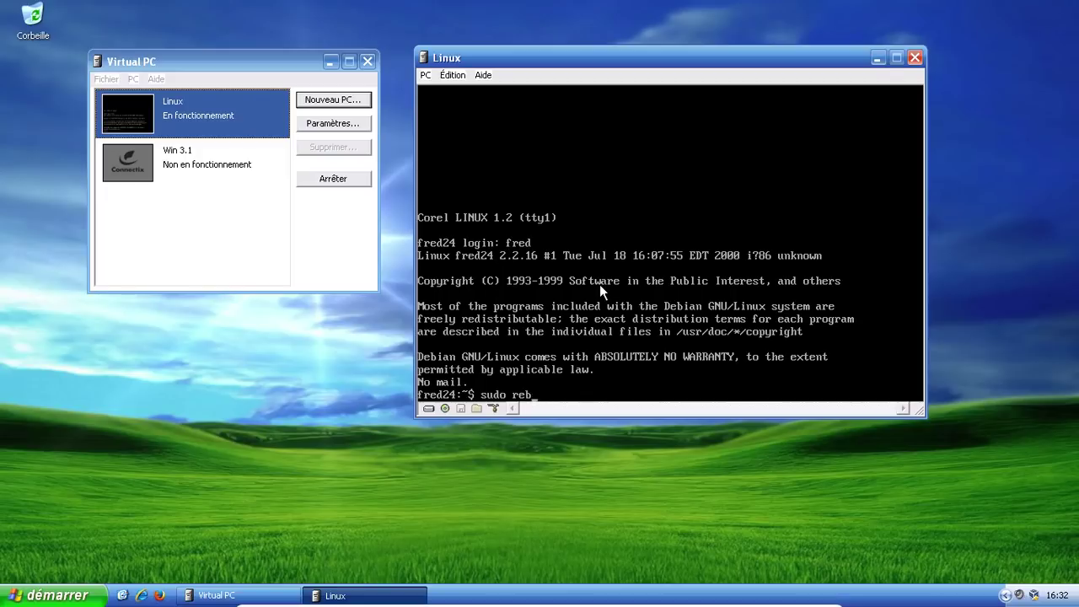
{"action": "type", "text": "reboot"}
{"action": "key", "text": "Return"}
{"action": "type", "text": "sudo reboot"}
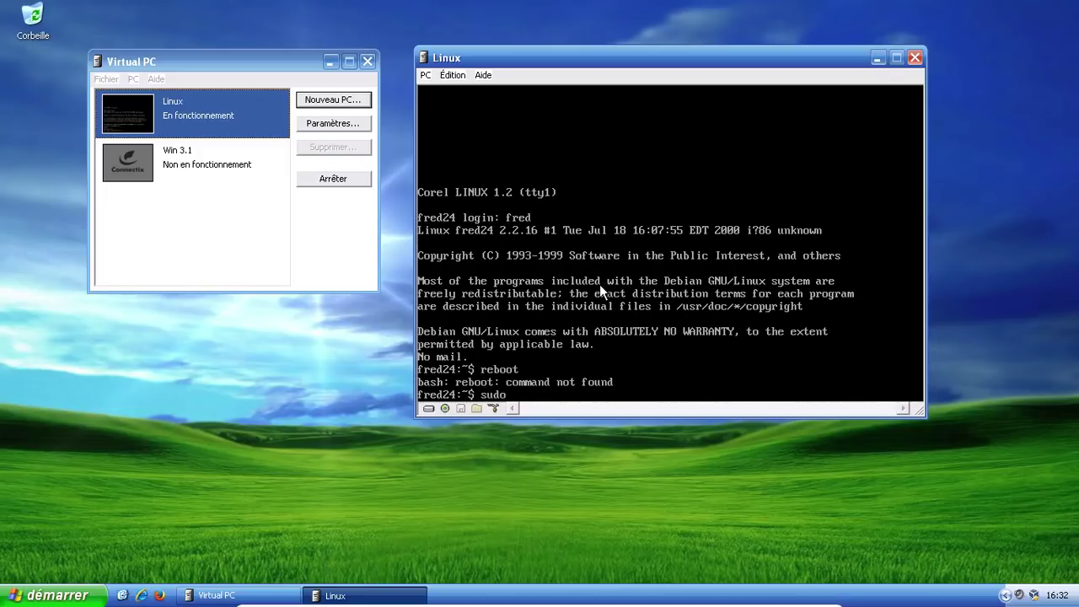
{"action": "key", "text": "Return"}
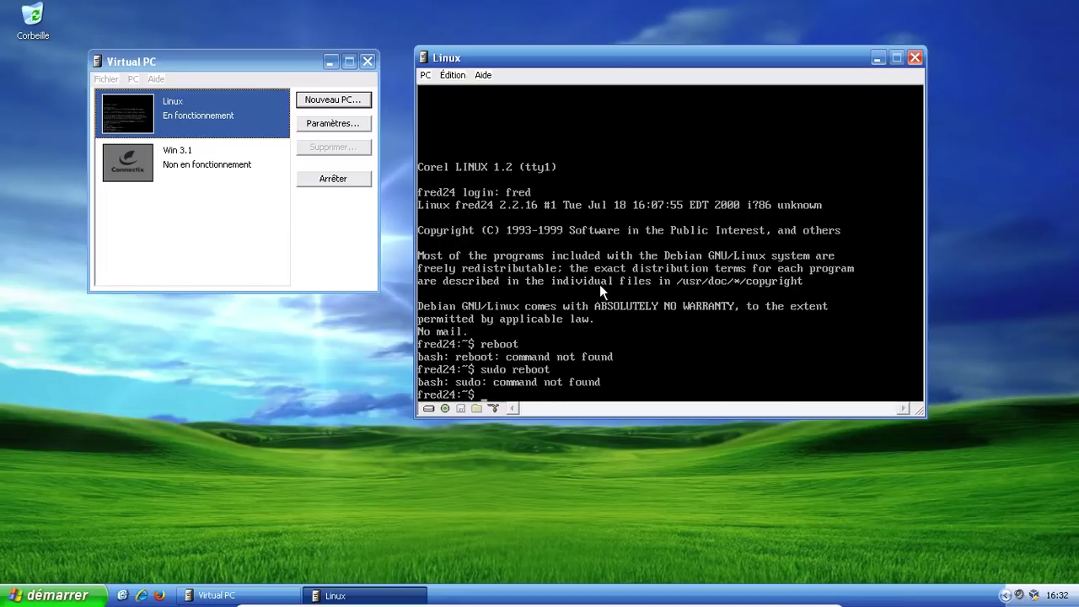
Step: Become superuser with su and run reboot, returning to the boot menu
{"action": "type", "text": "su"}
{"action": "key", "text": "Return"}
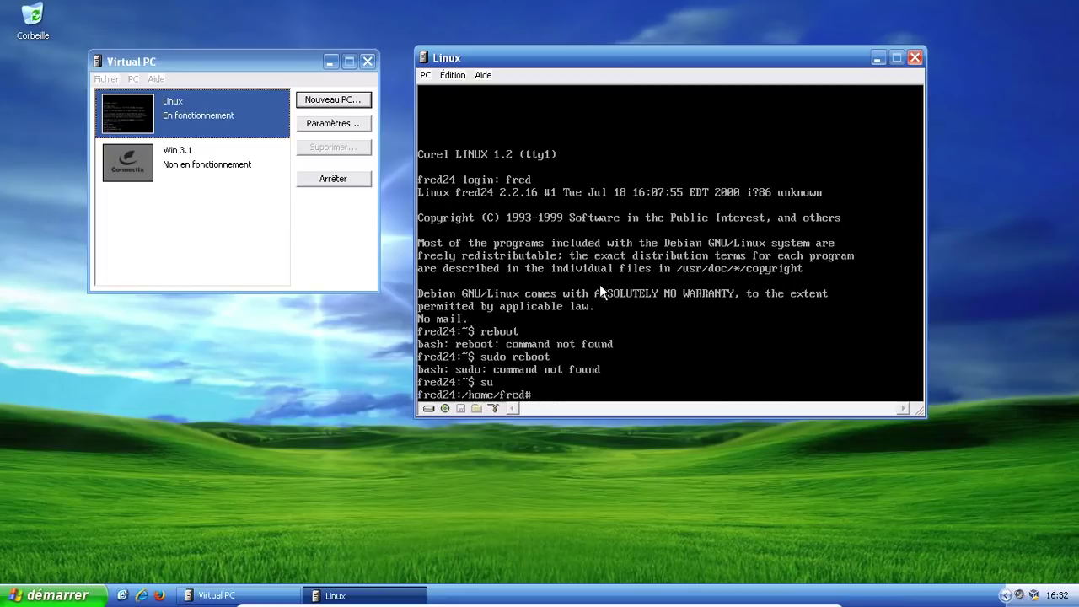
{"action": "type", "text": "reboot"}
{"action": "key", "text": "Return"}
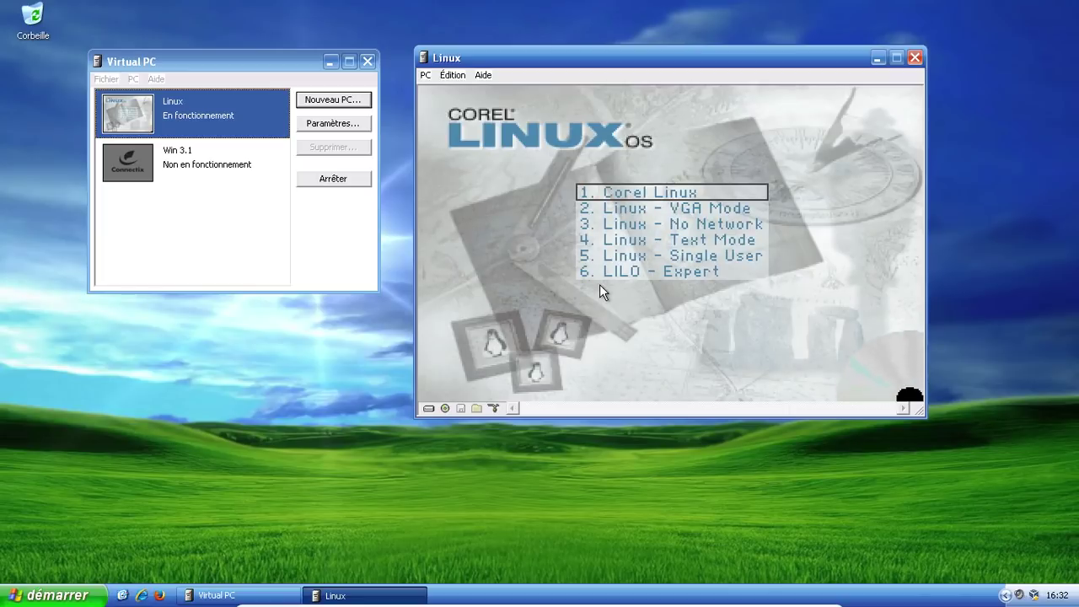
Step: Boot the default '1. Corel Linux' entry from the boot menu
{"action": "key", "text": "Return"}
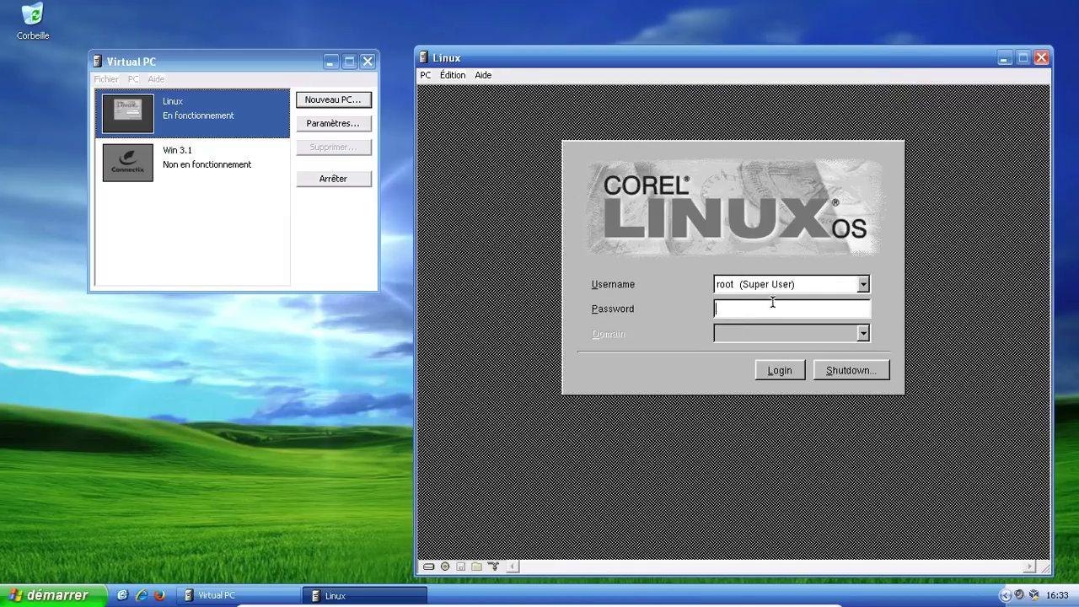
Step: Choose the regular user from the Username list and log in with its password
{"action": "left_click", "coordinate": [864, 285]}
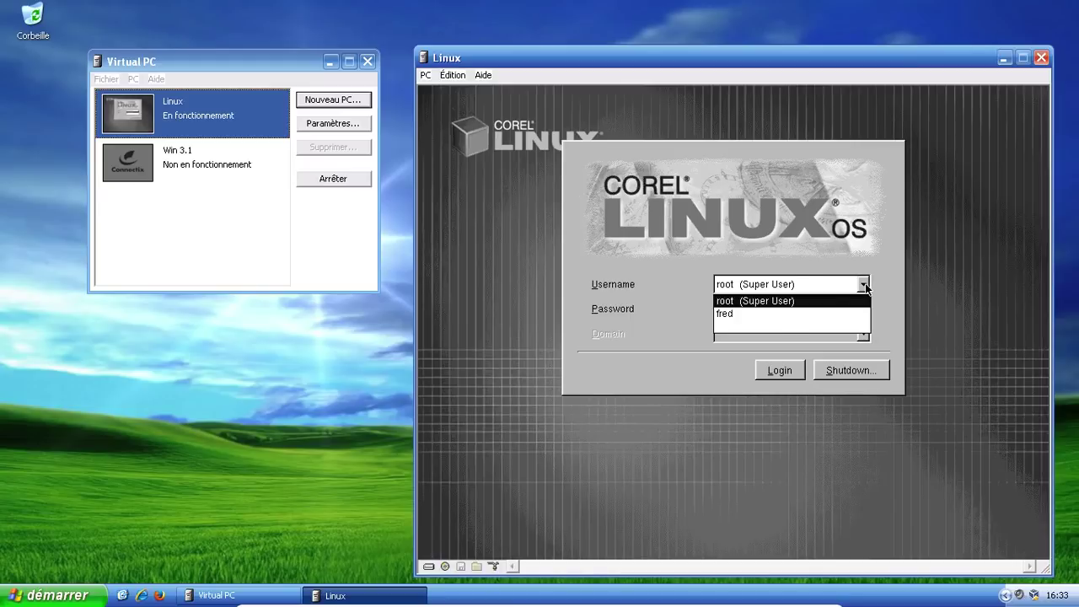
{"action": "left_click", "coordinate": [747, 315]}
{"action": "left_click", "coordinate": [743, 311]}
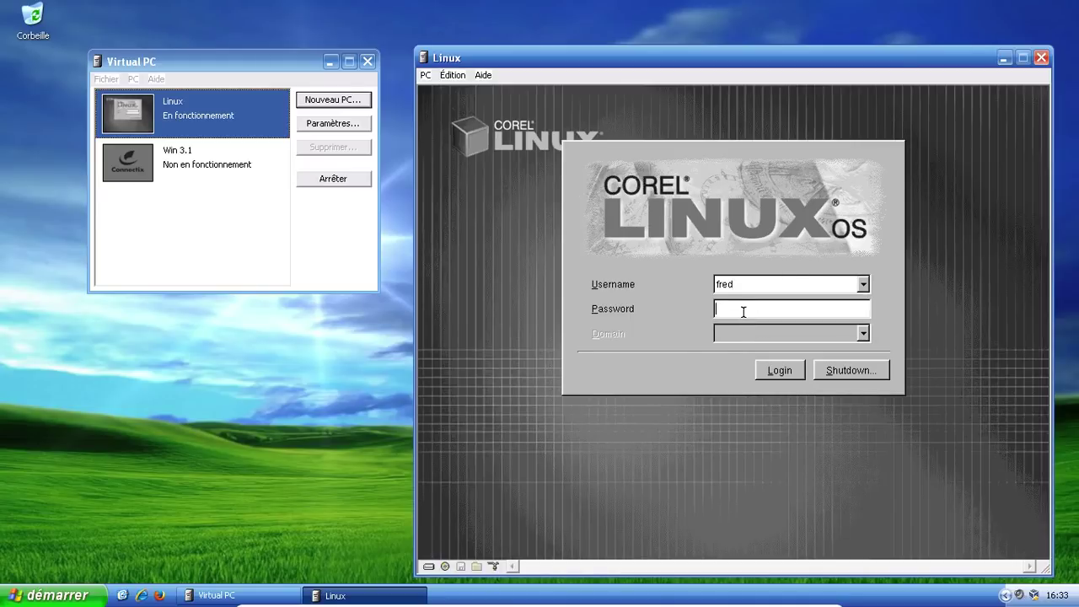
{"action": "type", "text": "********"}
{"action": "key", "text": "Return"}
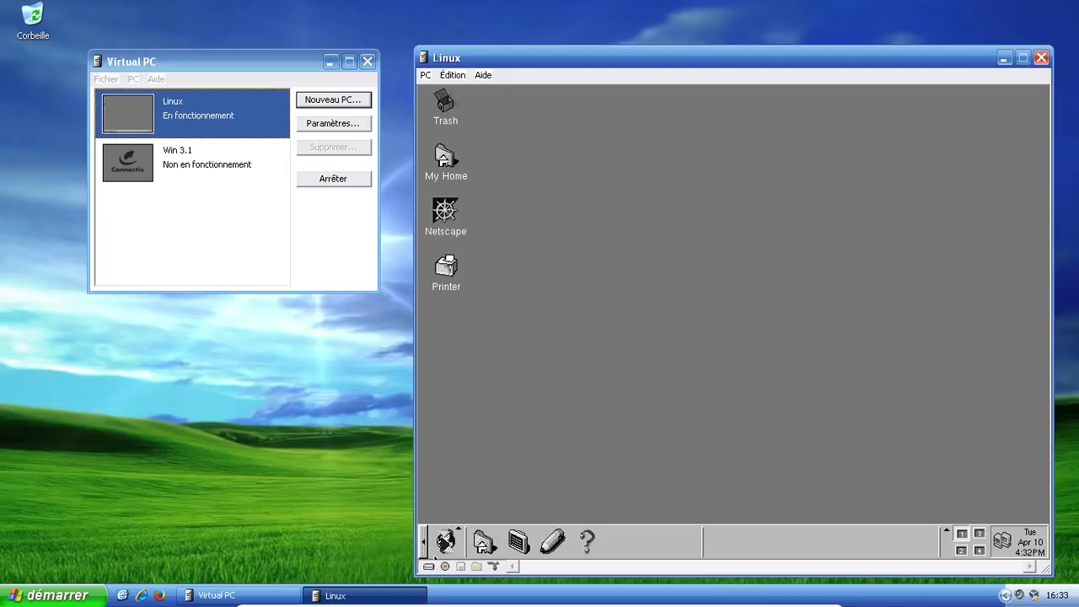
Step: Launch Control Center from the globe menu, view Help > About KDE, and close it
{"action": "left_click", "coordinate": [448, 540]}
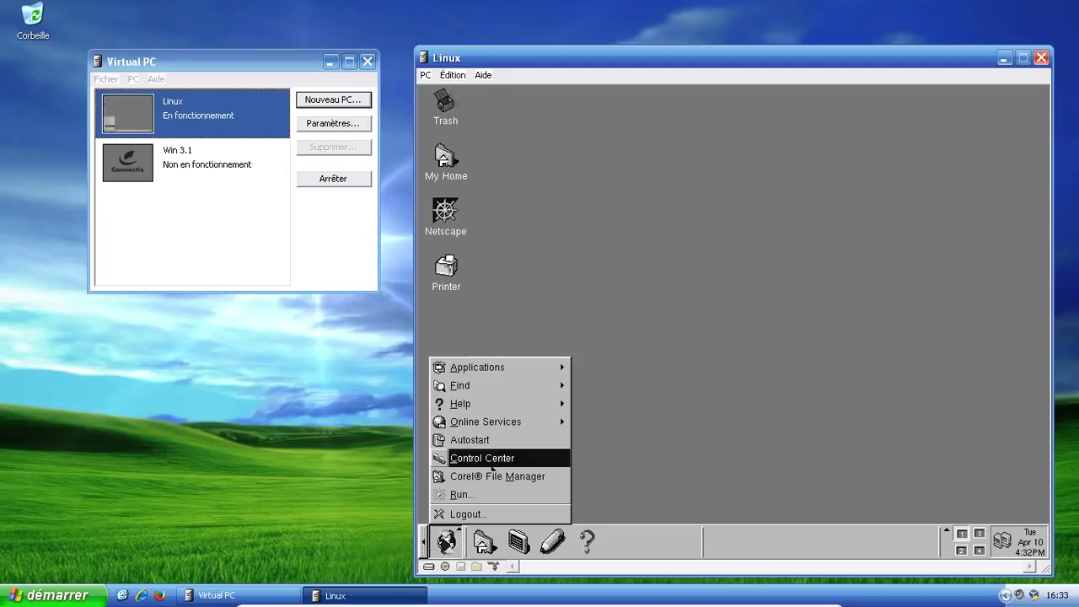
{"action": "left_click", "coordinate": [492, 460]}
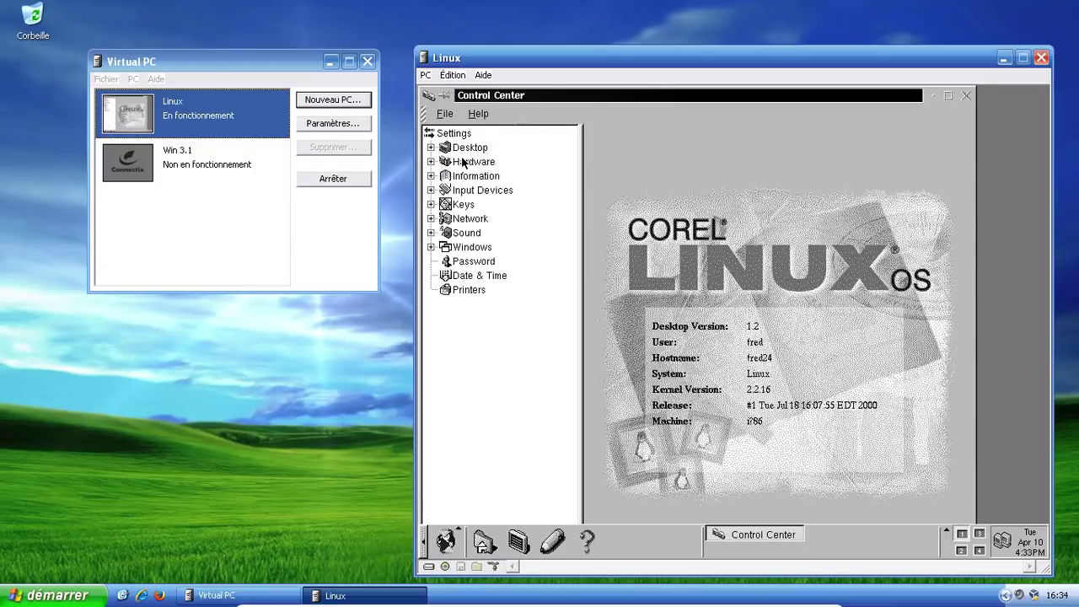
{"action": "left_click", "coordinate": [494, 113]}
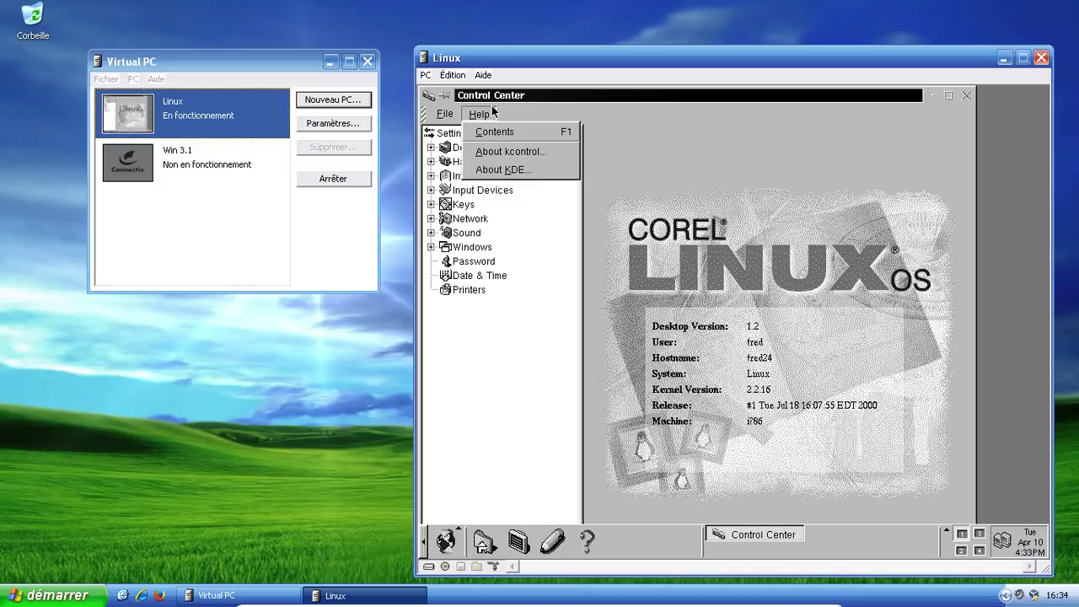
{"action": "left_click", "coordinate": [514, 169]}
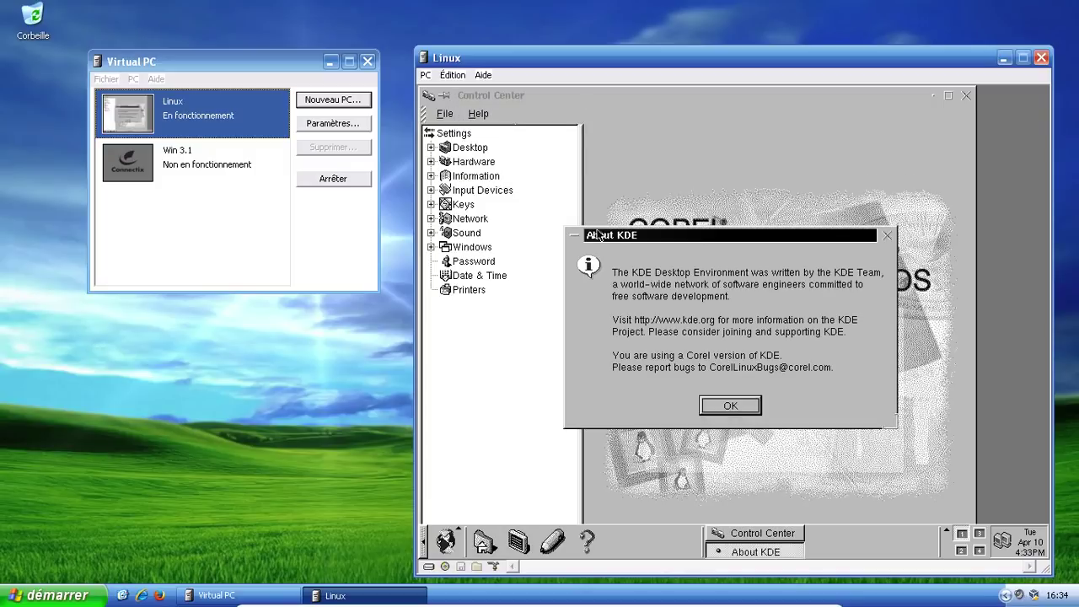
{"action": "left_click", "coordinate": [740, 405]}
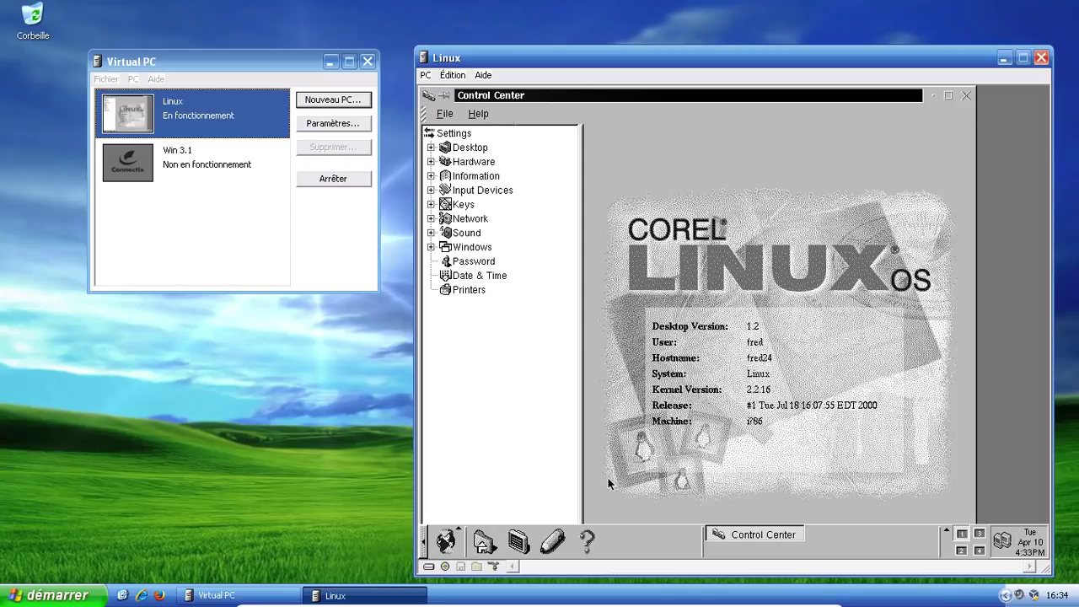
Step: Open and dismiss the panel's options and task list context menus
{"action": "right_click", "coordinate": [652, 548]}
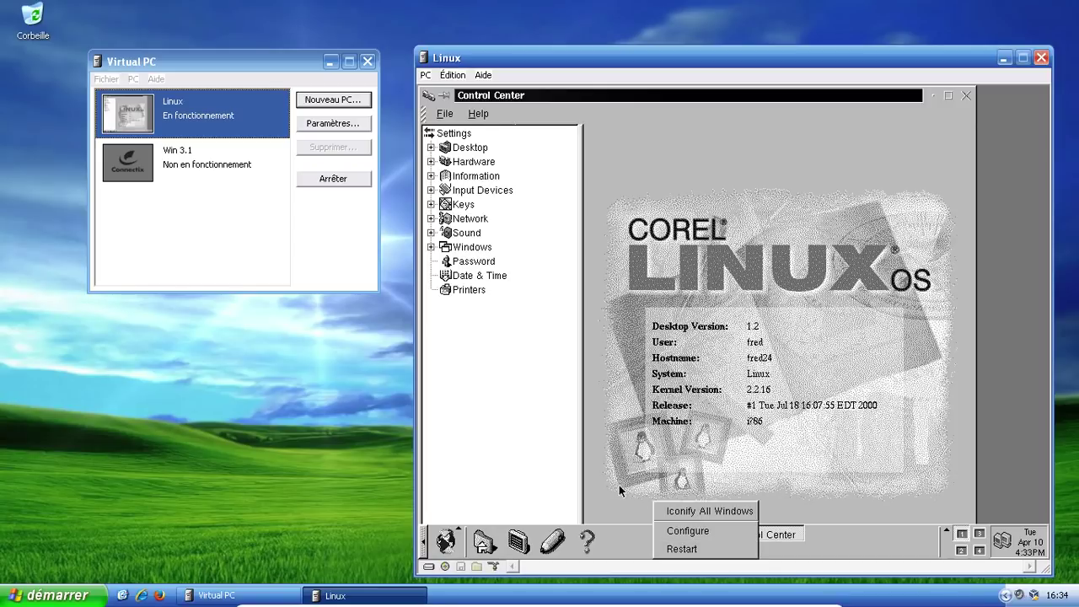
{"action": "left_click", "coordinate": [643, 518]}
{"action": "right_click", "coordinate": [889, 535]}
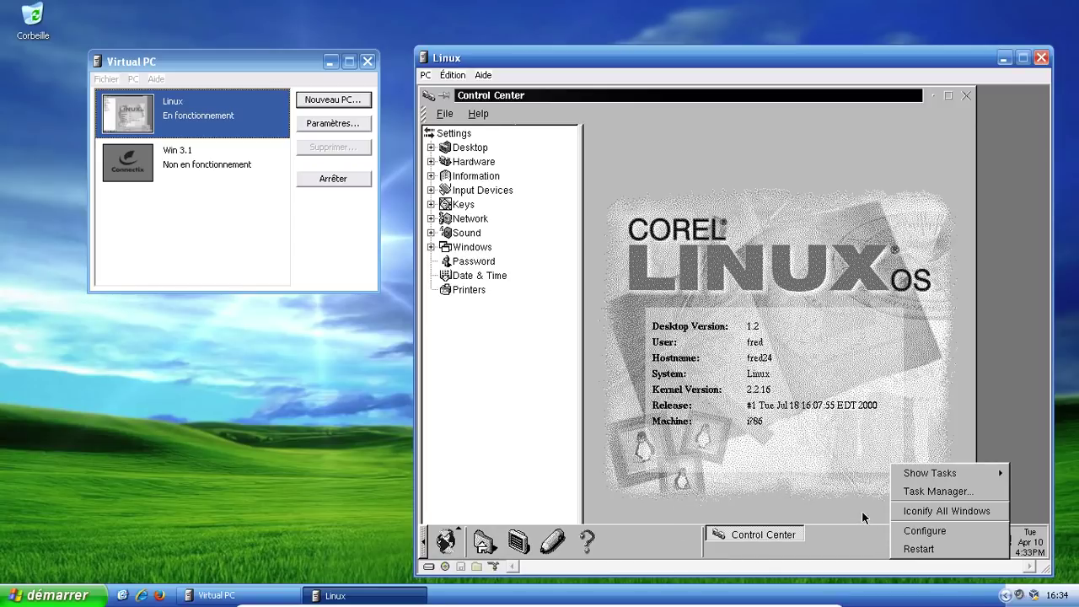
{"action": "mouse_move", "coordinate": [944, 473]}
{"action": "left_click", "coordinate": [1022, 394]}
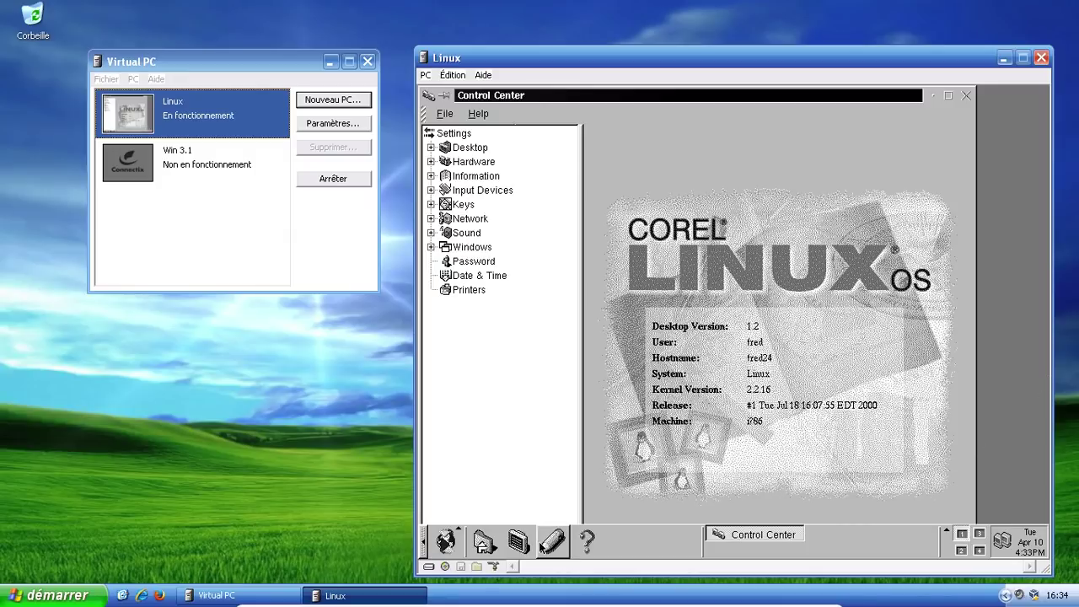
Step: Launch Corel File Manager from the main menu's Applications submenu
{"action": "left_click", "coordinate": [447, 542]}
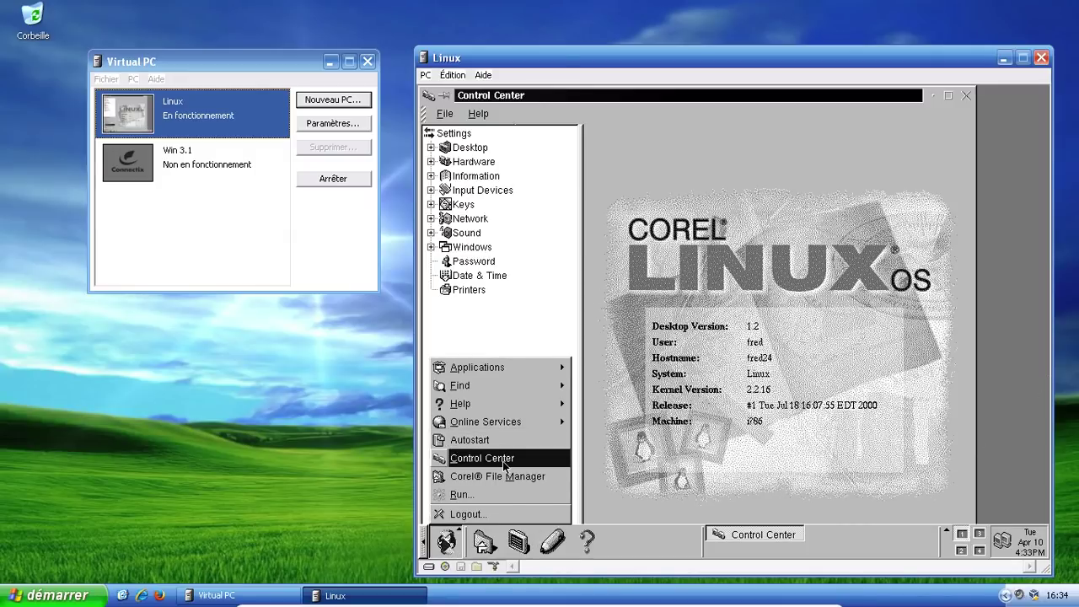
{"action": "mouse_move", "coordinate": [512, 367]}
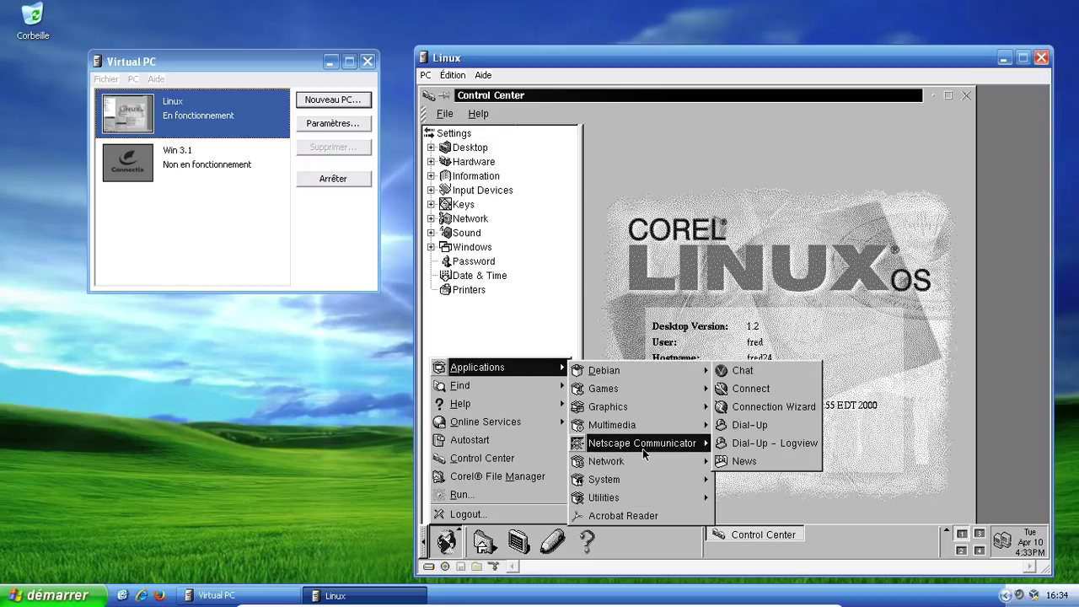
{"action": "mouse_move", "coordinate": [643, 448]}
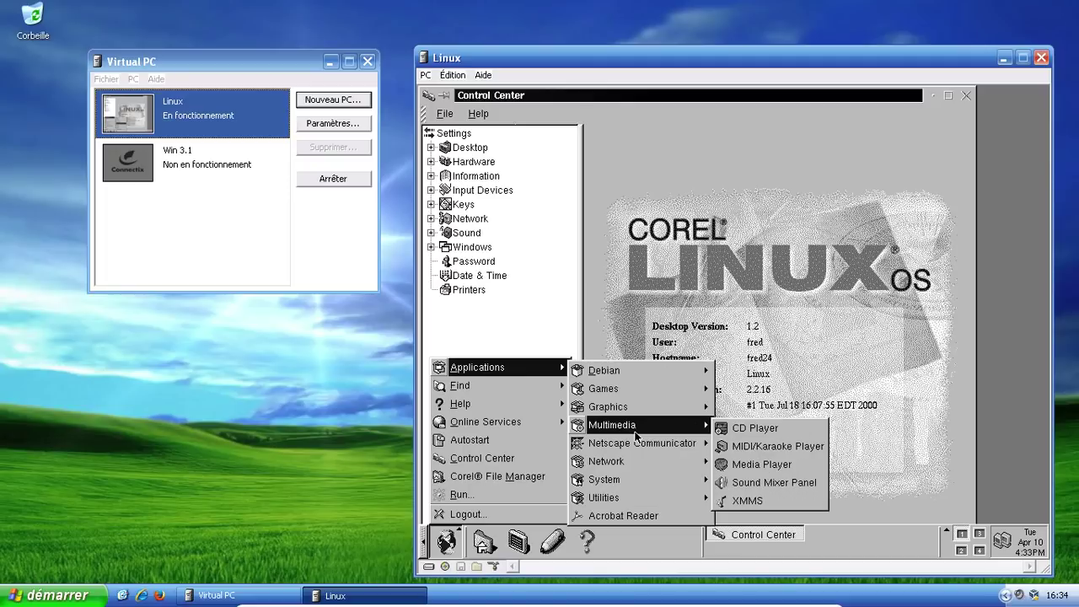
{"action": "mouse_move", "coordinate": [632, 483]}
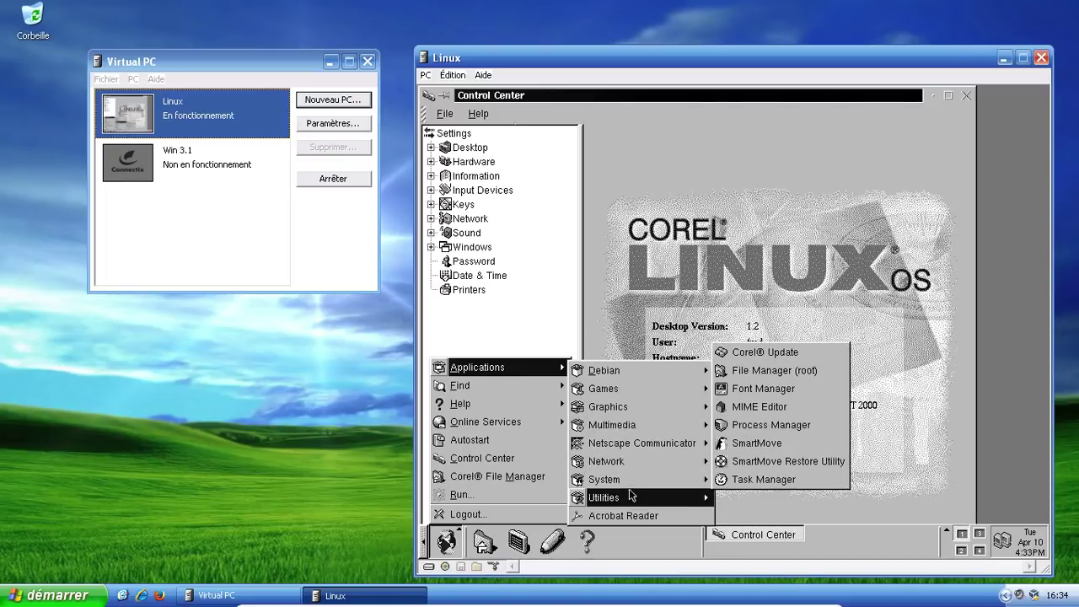
{"action": "left_click", "coordinate": [464, 477]}
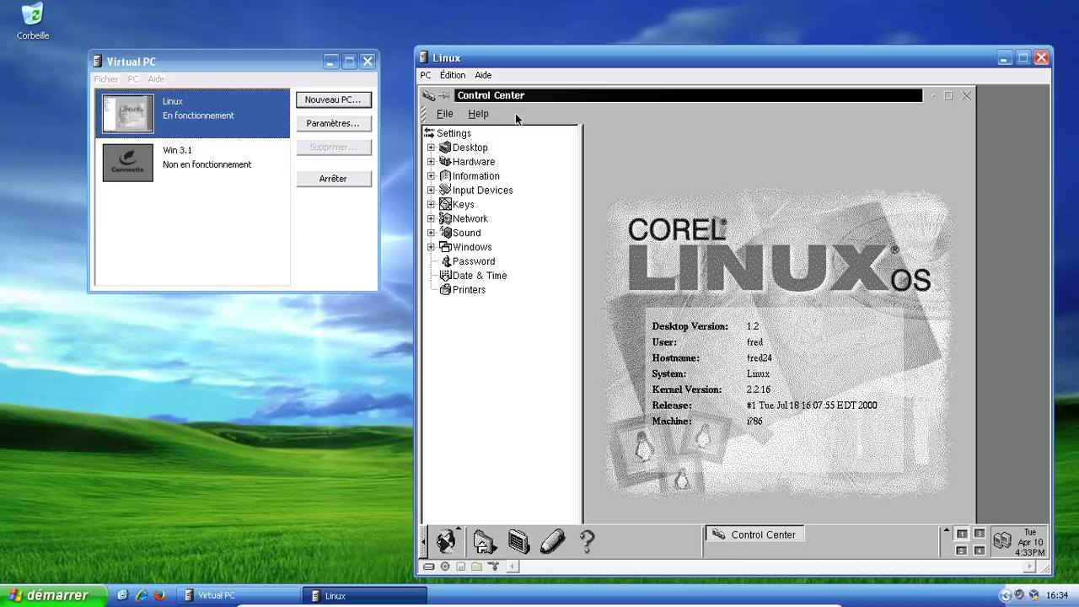
Step: View Control Center's About KDE information, dismiss it, and raise Corel File Manager
{"action": "left_click", "coordinate": [480, 118]}
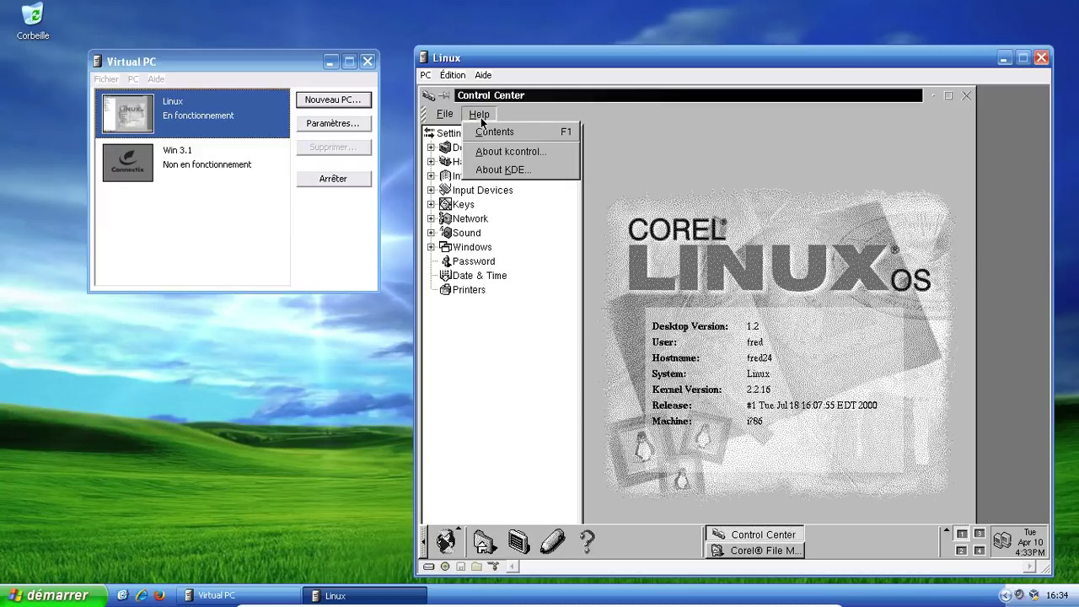
{"action": "left_click", "coordinate": [496, 170]}
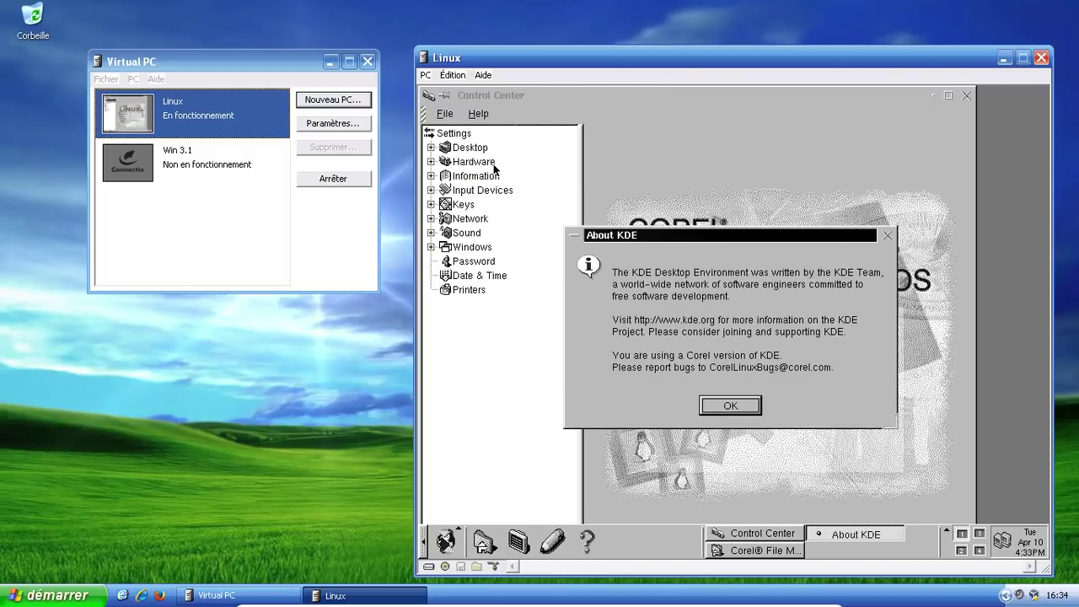
{"action": "left_click", "coordinate": [736, 406]}
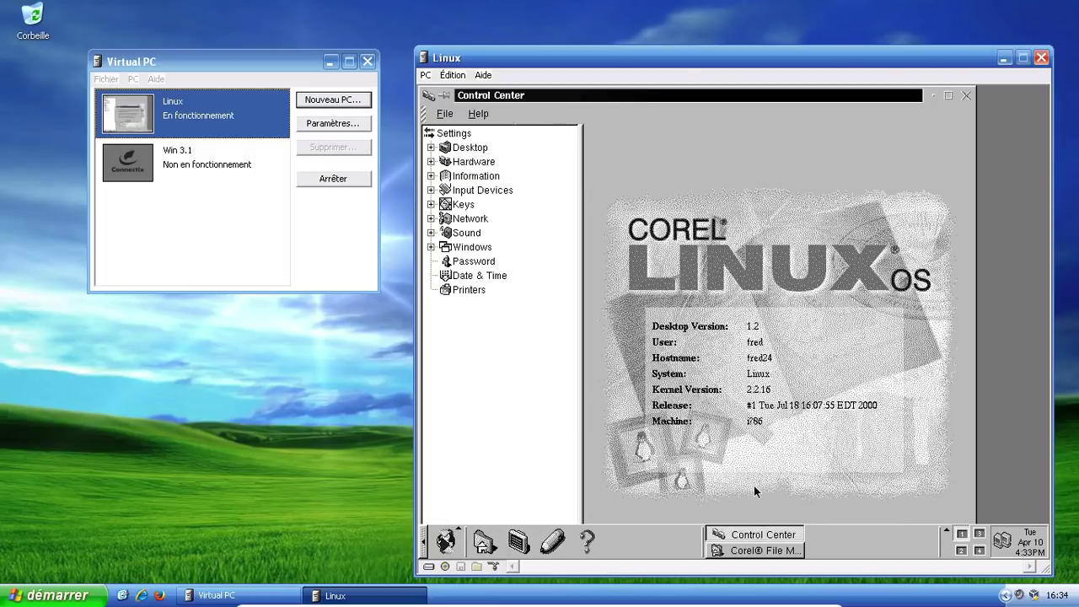
{"action": "left_click", "coordinate": [750, 551]}
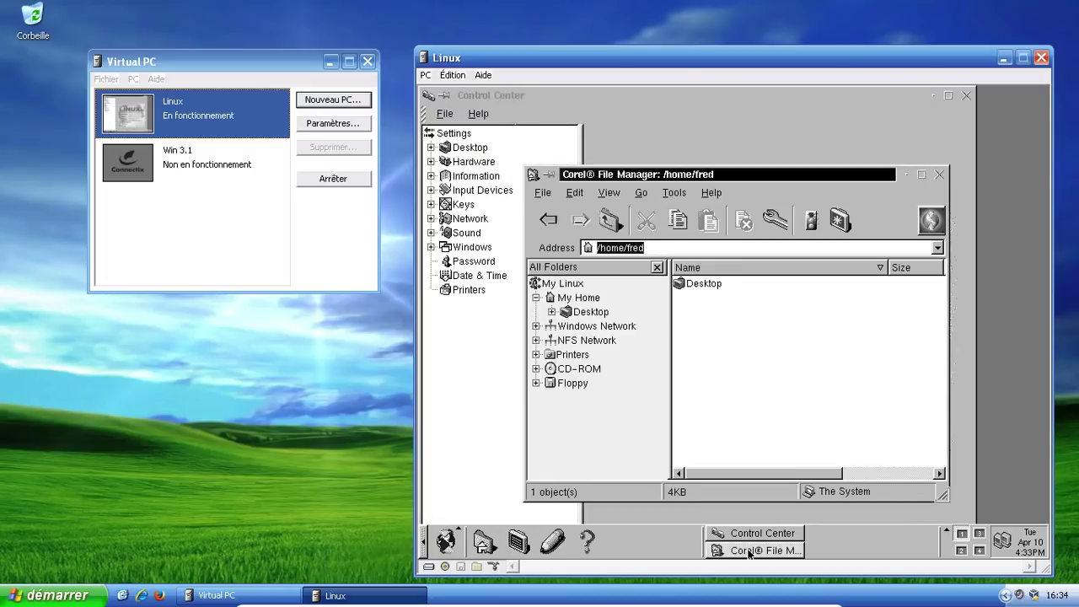
Step: Check Help > About Corel File Manager (version 1.2), then close the file manager
{"action": "left_click", "coordinate": [721, 192]}
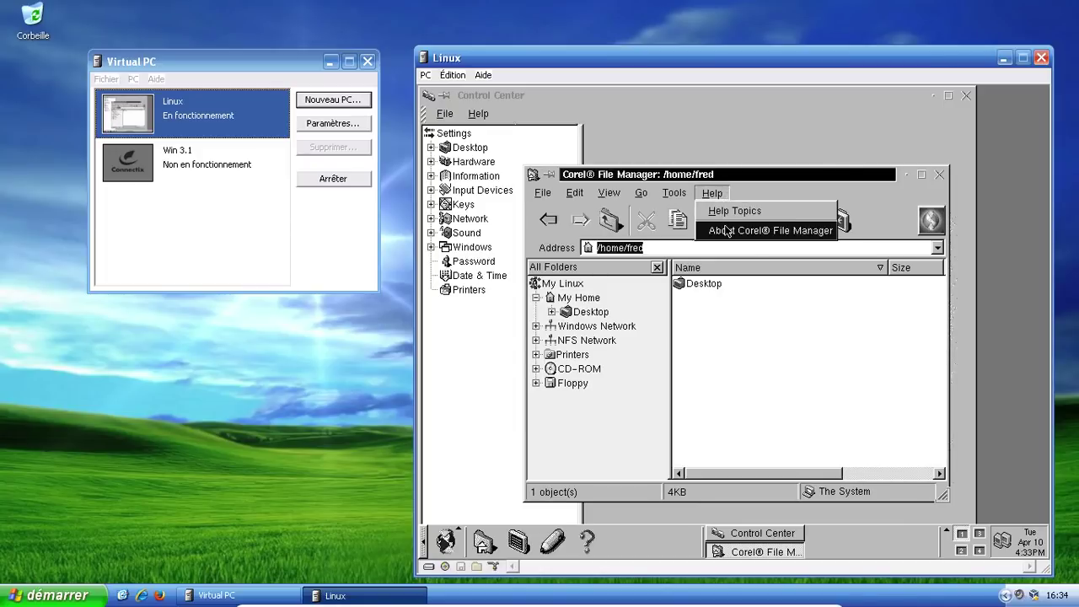
{"action": "left_click", "coordinate": [726, 231]}
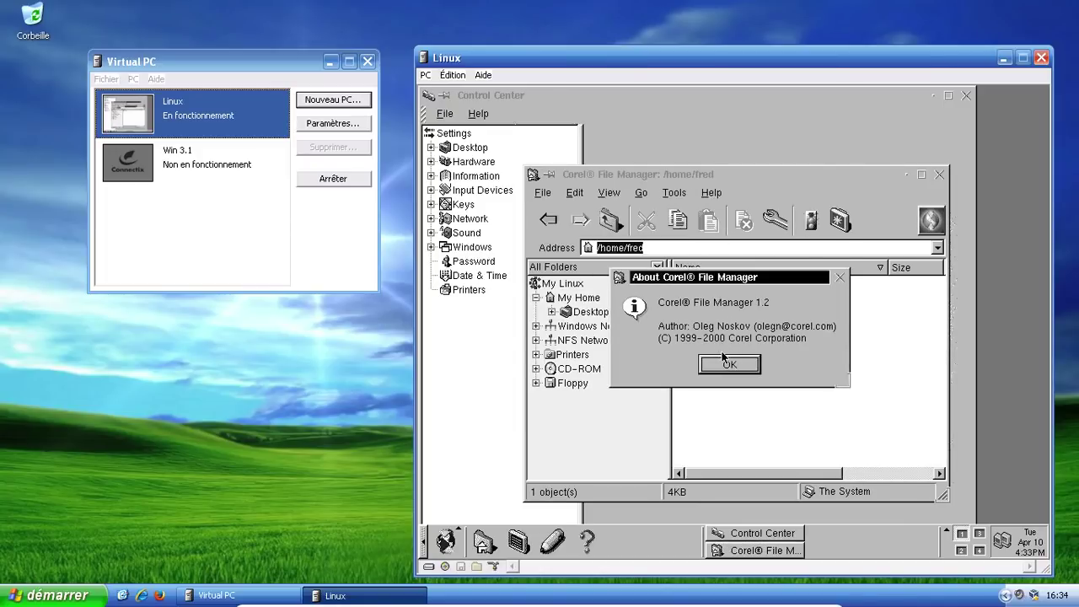
{"action": "left_click", "coordinate": [723, 358]}
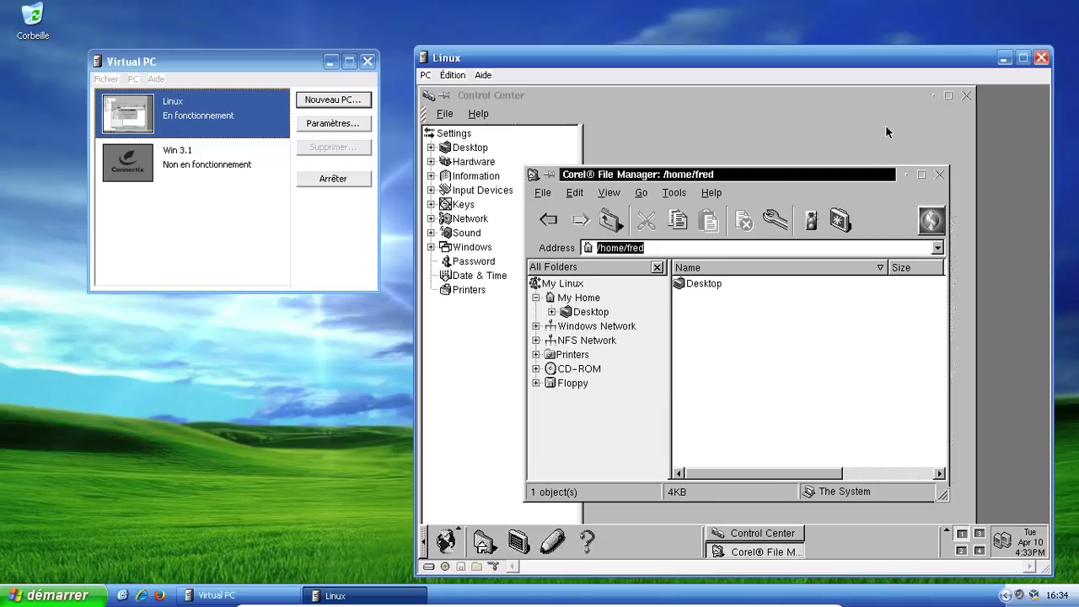
{"action": "left_click", "coordinate": [938, 176]}
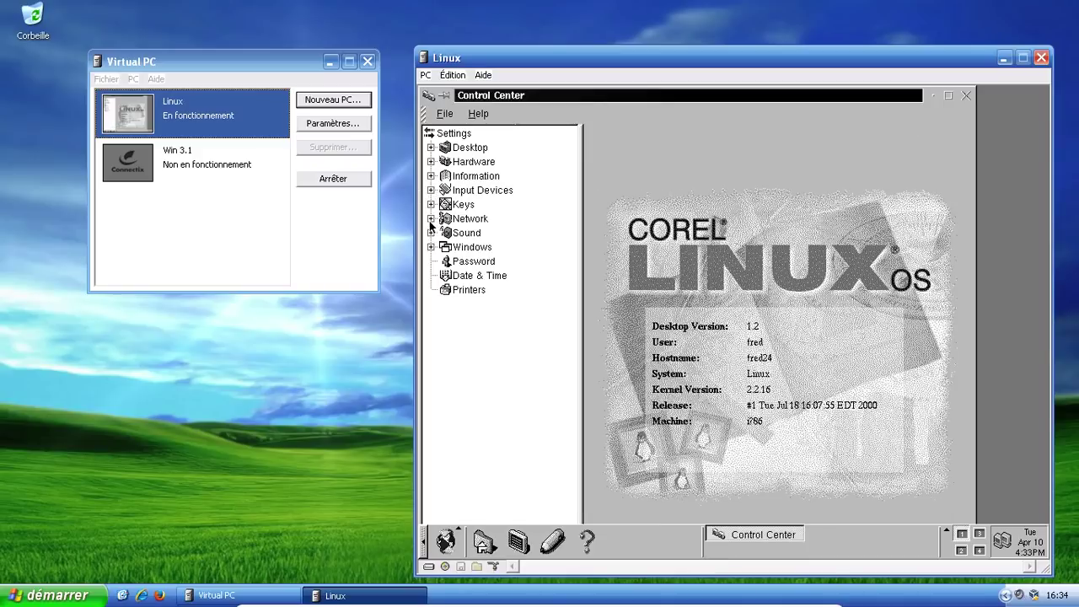
Step: Expand Hardware > Video to view Monitor, then expand Drives to show CDROM and Hard Disk
{"action": "left_click", "coordinate": [431, 162]}
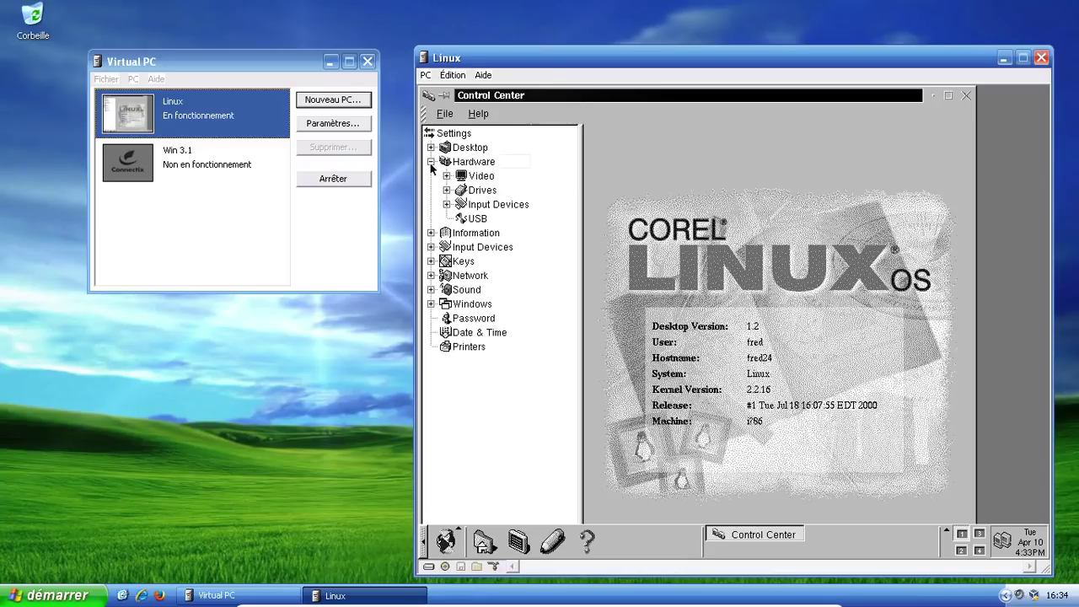
{"action": "left_click", "coordinate": [446, 175]}
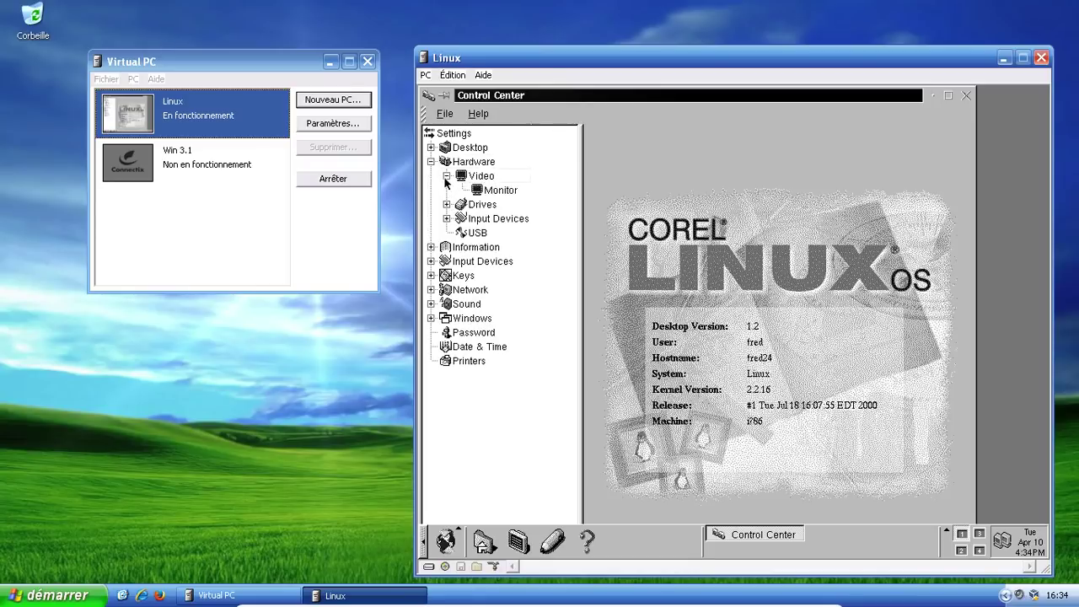
{"action": "left_click", "coordinate": [494, 203]}
{"action": "left_click", "coordinate": [494, 196]}
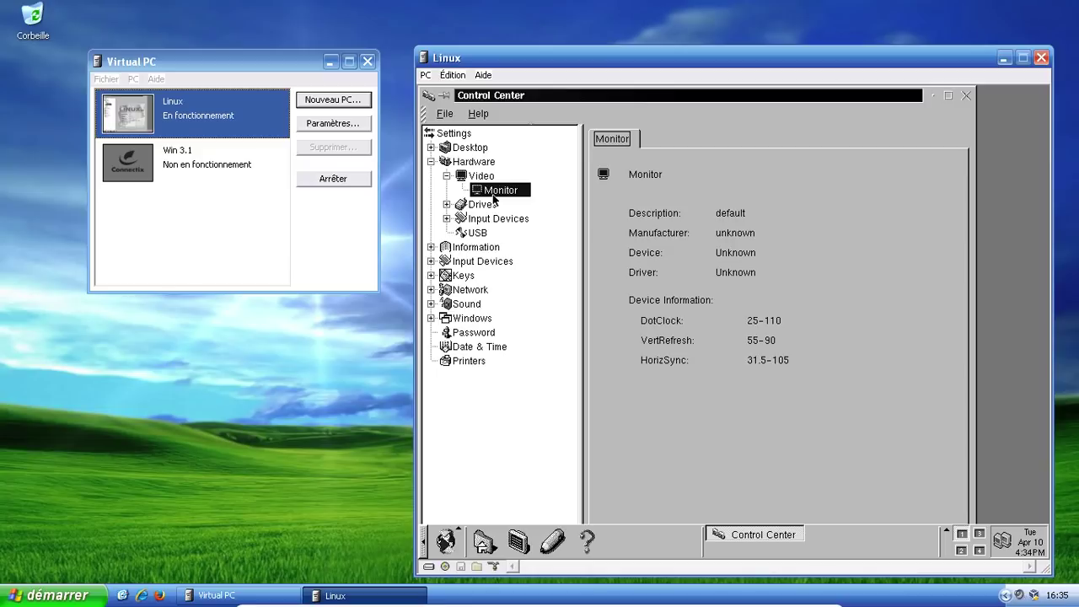
{"action": "left_click", "coordinate": [447, 205]}
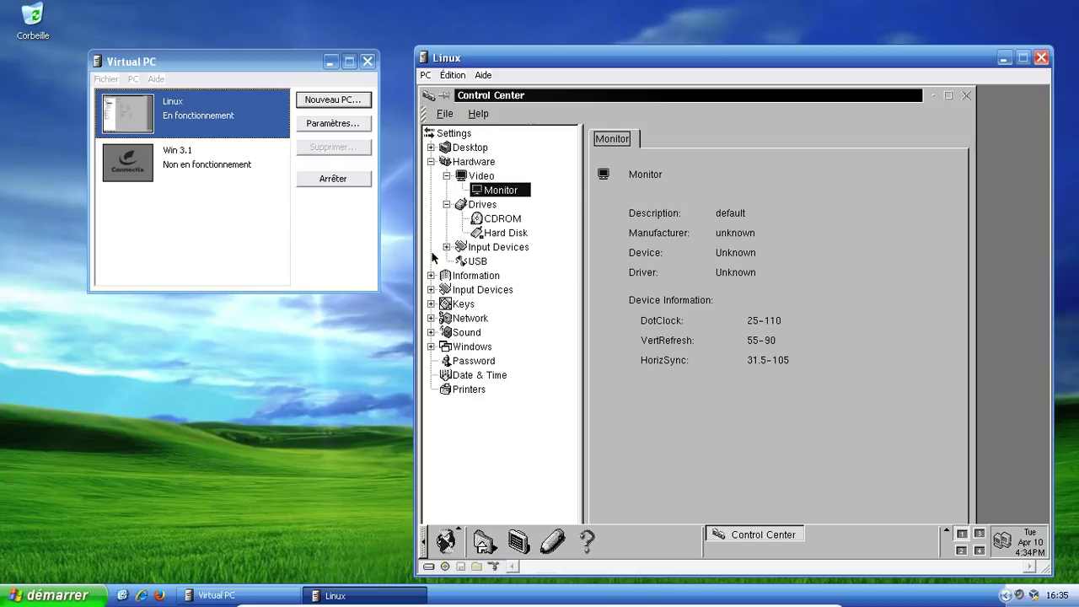
Step: Open Desktop > Colors, then Display Settings showing 1024x768, 65536 colours, 60.003 Hz
{"action": "left_click", "coordinate": [432, 148]}
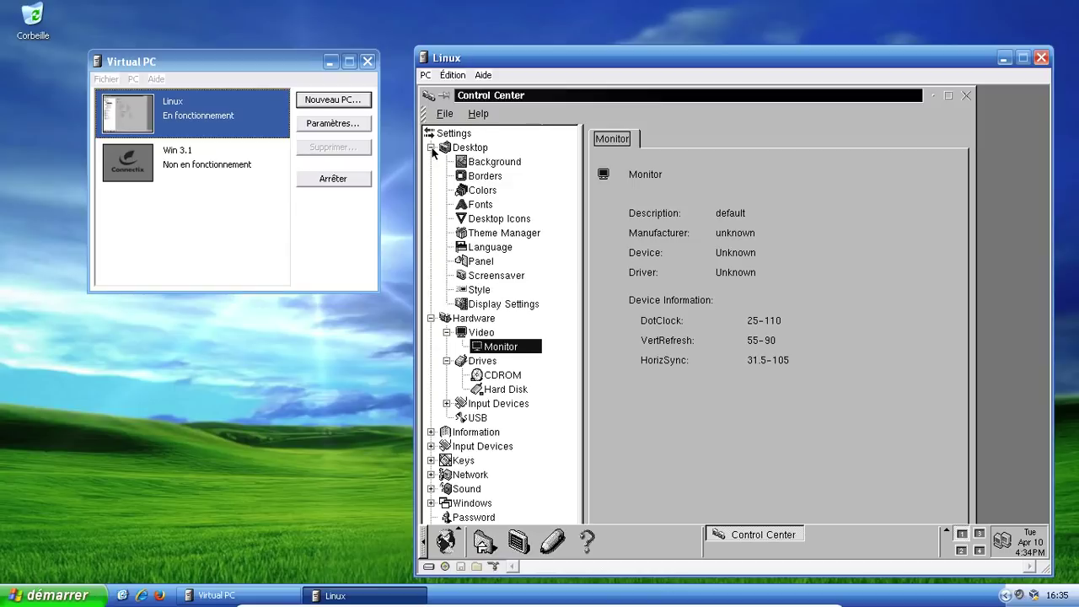
{"action": "left_click", "coordinate": [478, 192]}
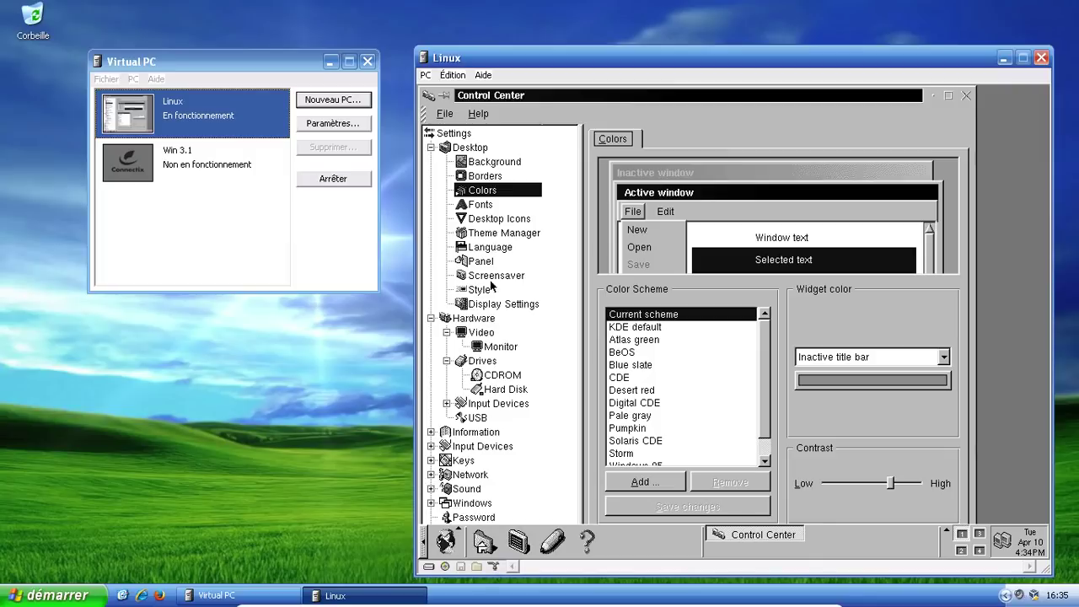
{"action": "left_click", "coordinate": [487, 308]}
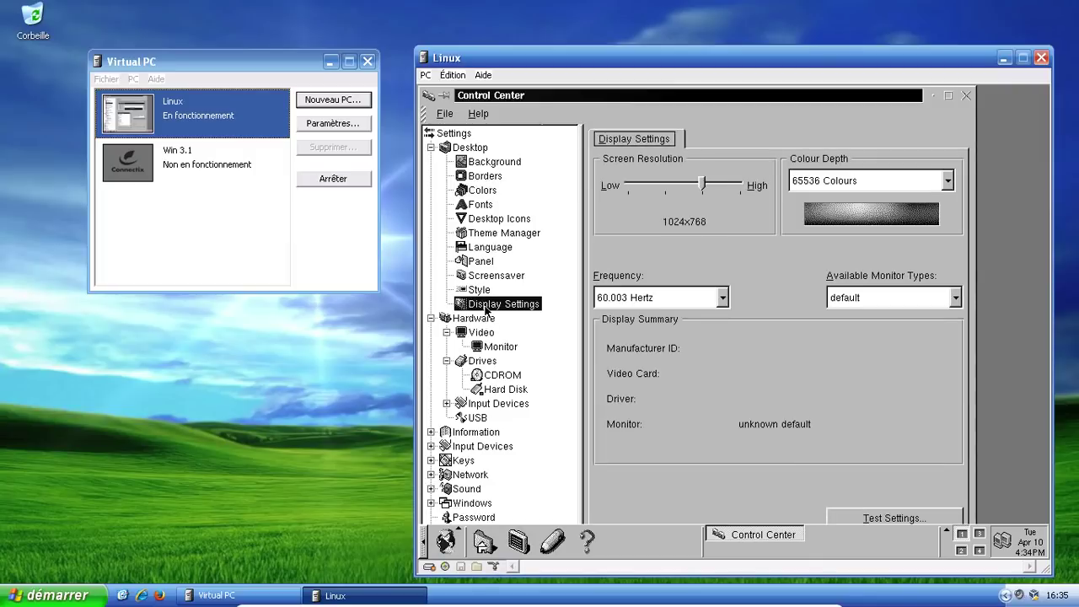
Step: Change the display colour depth and test the new display settings
{"action": "left_click", "coordinate": [948, 180]}
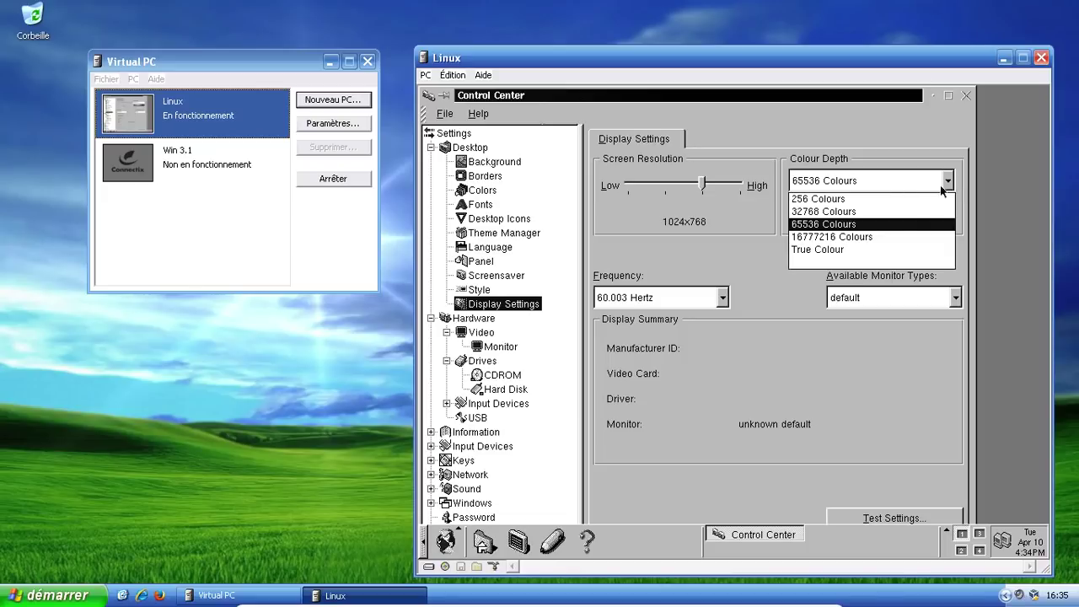
{"action": "left_click", "coordinate": [830, 212]}
{"action": "left_click", "coordinate": [890, 518]}
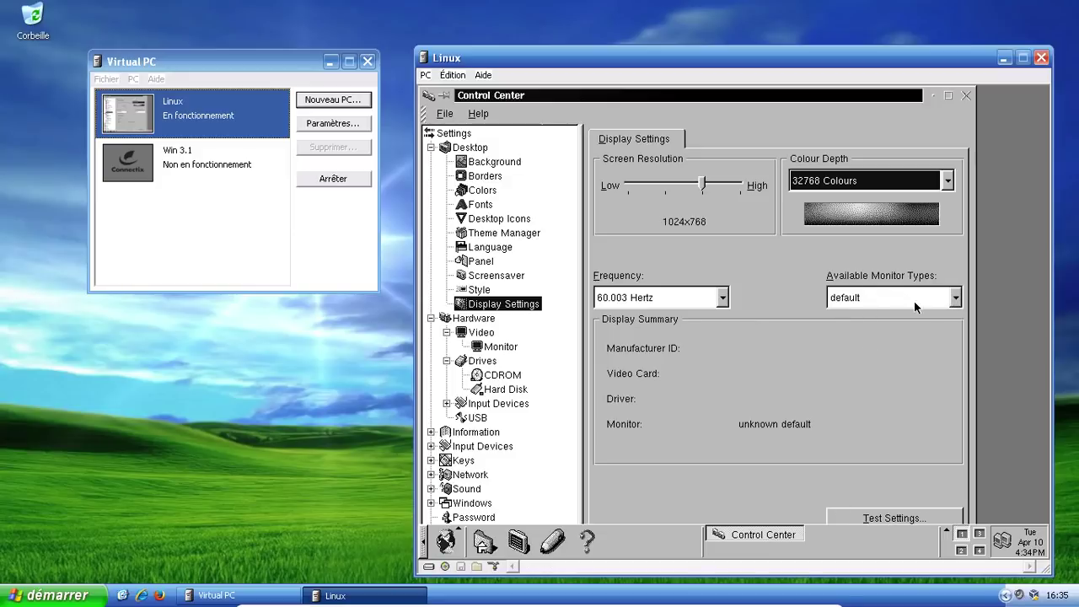
Step: Switch the monitor type to SVGA 1280x1024@60, confirm the modification, and test it
{"action": "left_click", "coordinate": [957, 298]}
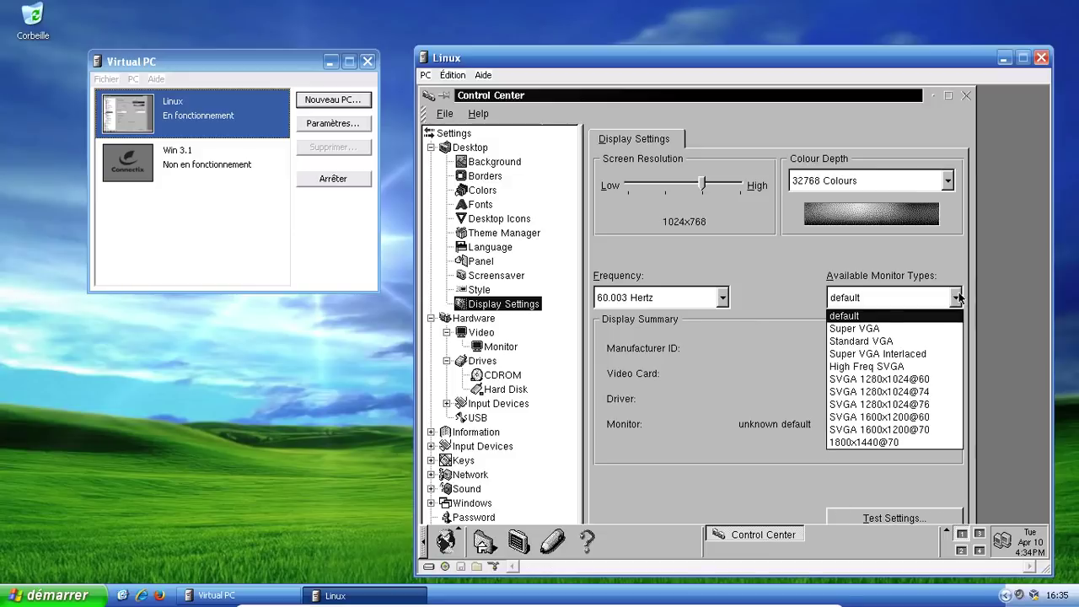
{"action": "left_click", "coordinate": [925, 381]}
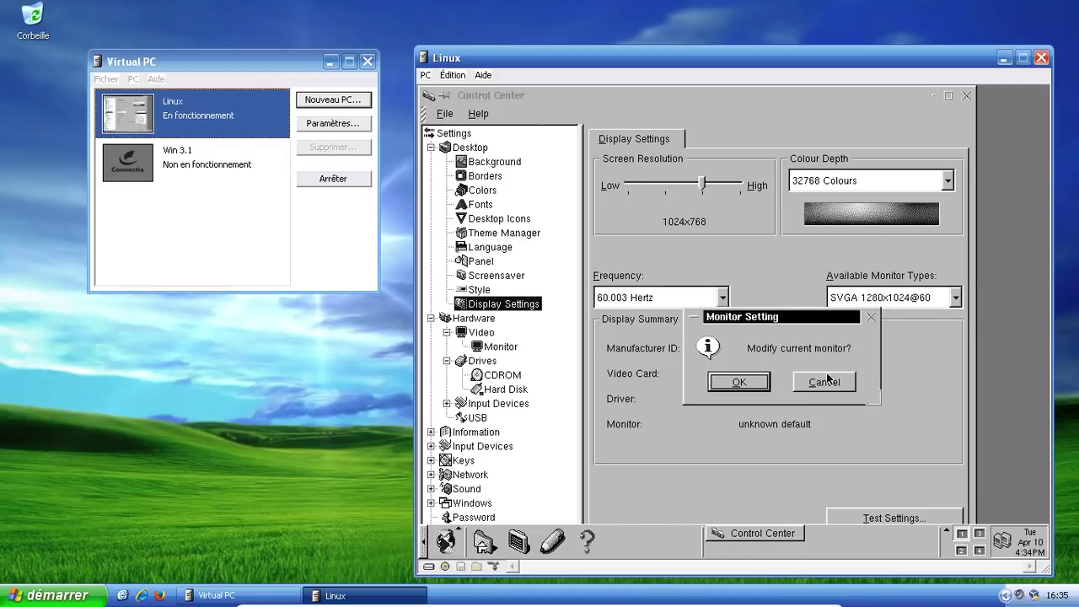
{"action": "left_click", "coordinate": [825, 382]}
{"action": "left_click", "coordinate": [955, 299]}
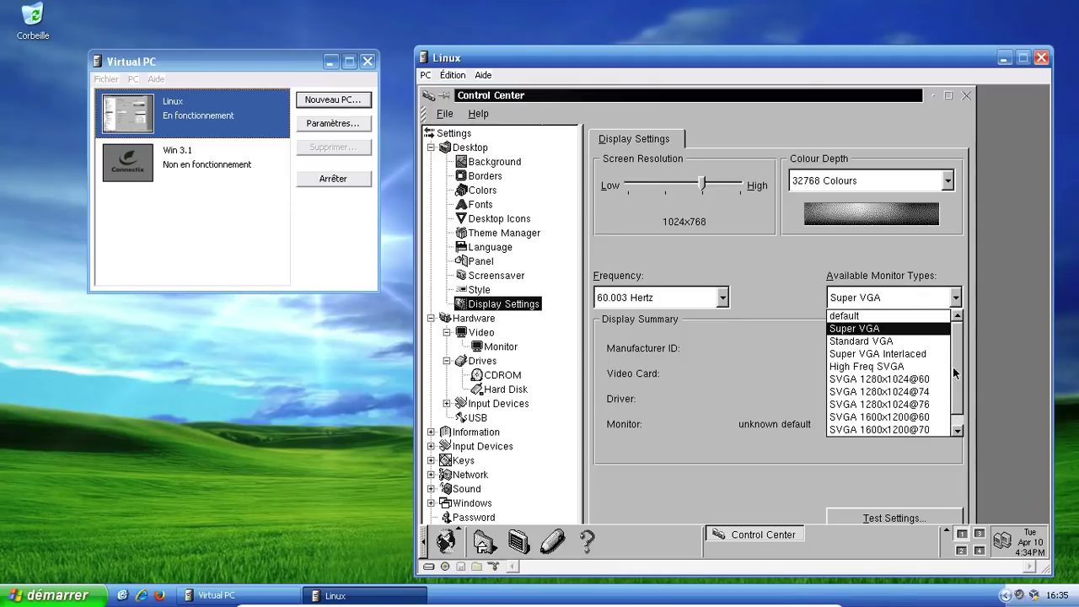
{"action": "left_click", "coordinate": [956, 430]}
{"action": "left_click", "coordinate": [957, 316]}
{"action": "left_click", "coordinate": [887, 380]}
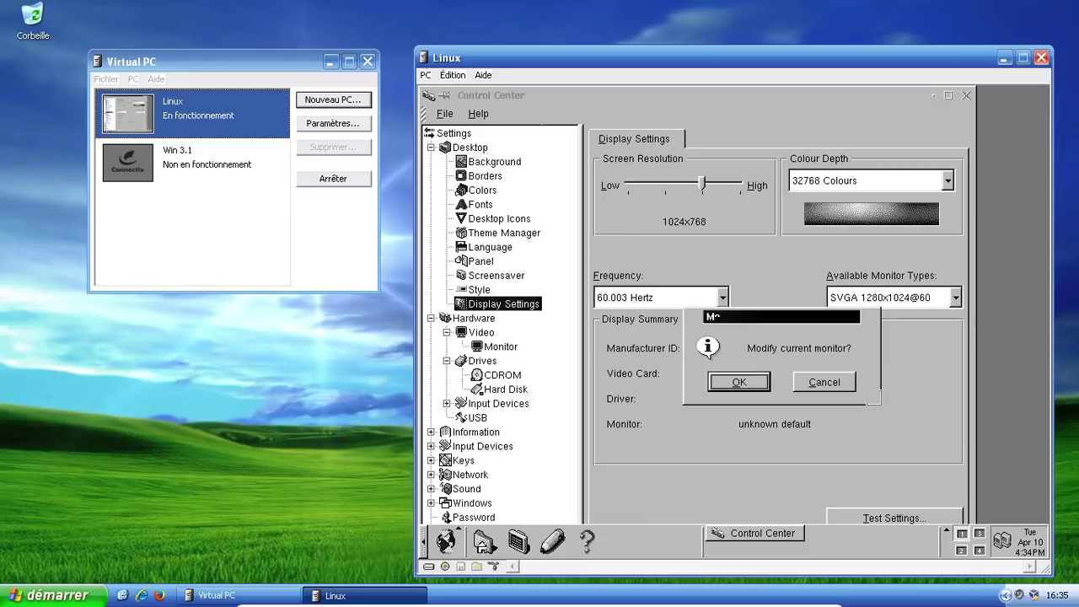
{"action": "left_click", "coordinate": [740, 384]}
{"action": "left_click", "coordinate": [901, 519]}
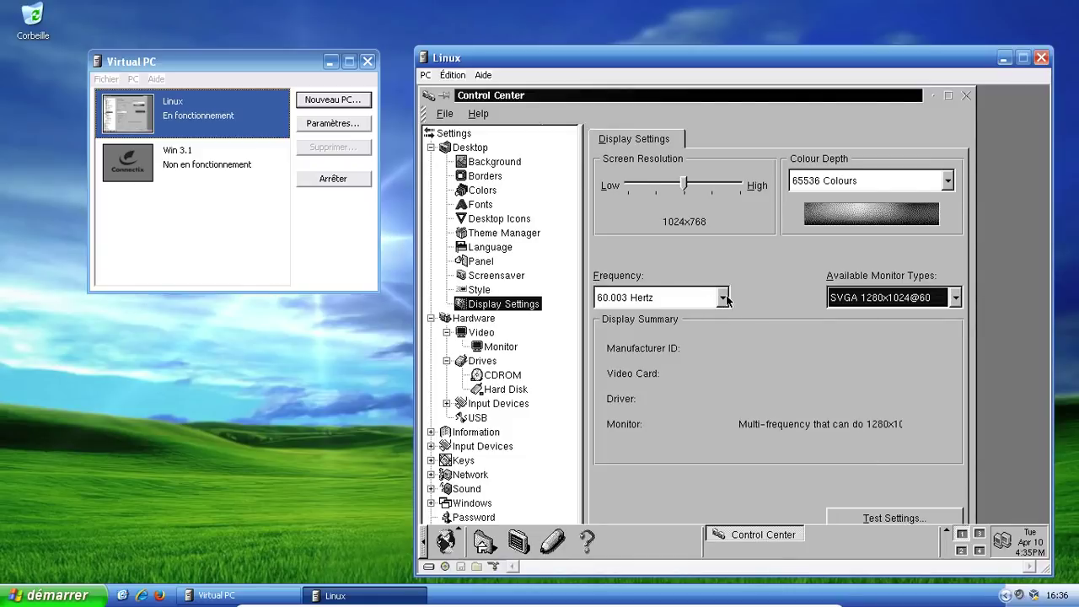
Step: Set the display frequency to 43.478i Hertz, test it, then reject the test pattern
{"action": "left_click", "coordinate": [723, 299]}
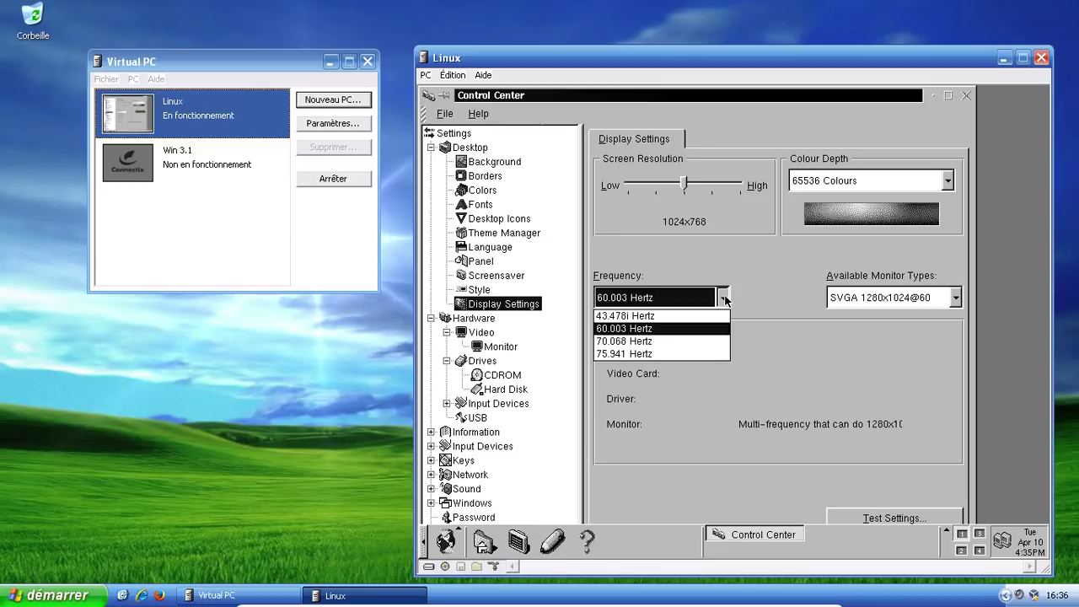
{"action": "left_click", "coordinate": [672, 316]}
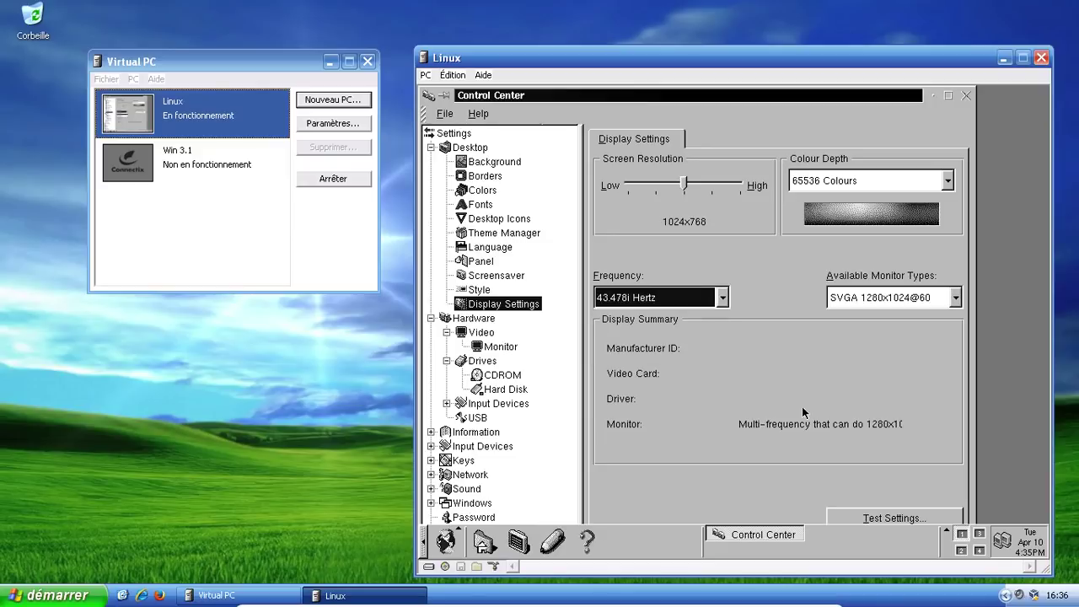
{"action": "left_click", "coordinate": [893, 517]}
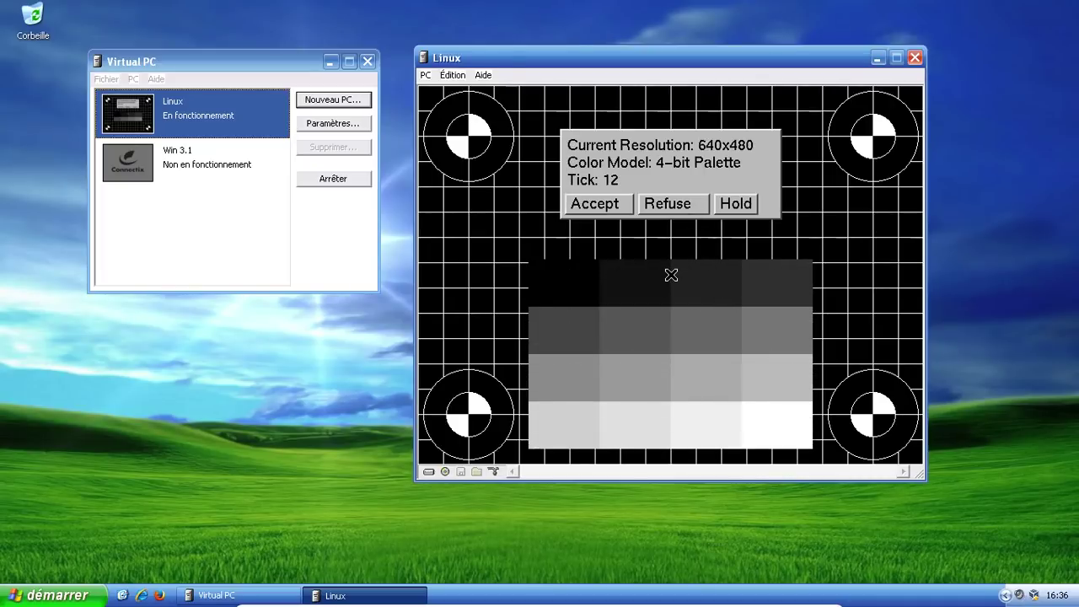
{"action": "left_click", "coordinate": [684, 204]}
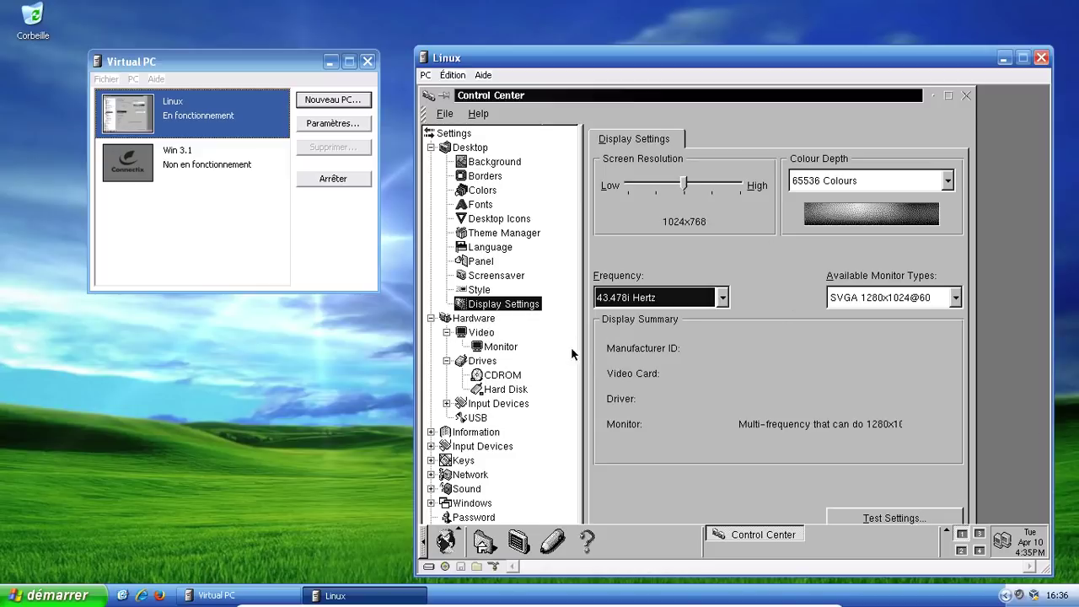
Step: Return to Display Settings, choose 256 Colours, test it, and refuse the test result
{"action": "left_click", "coordinate": [502, 347]}
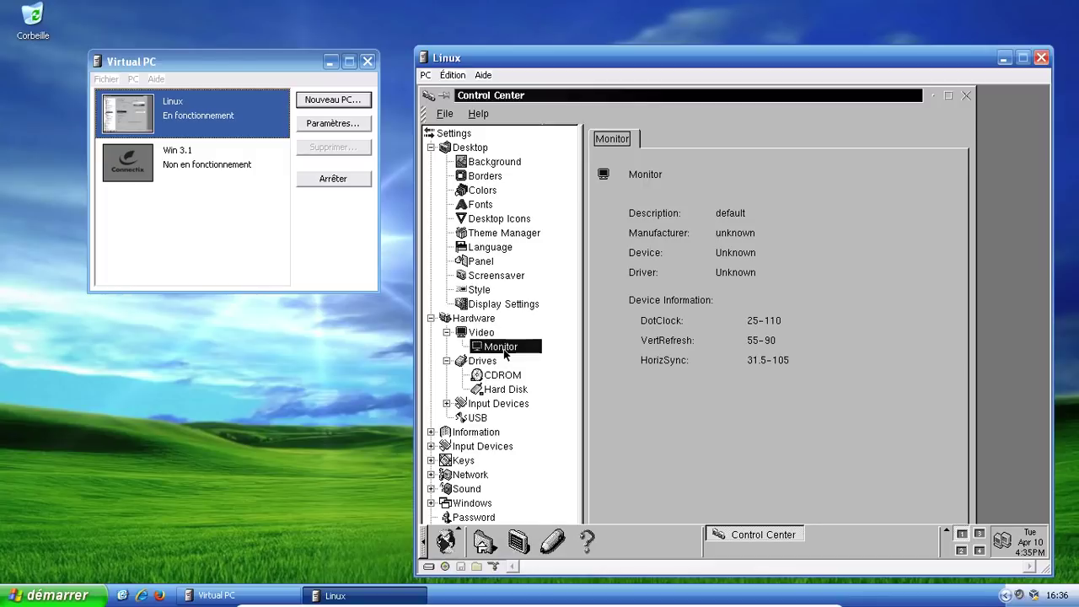
{"action": "left_click", "coordinate": [489, 337]}
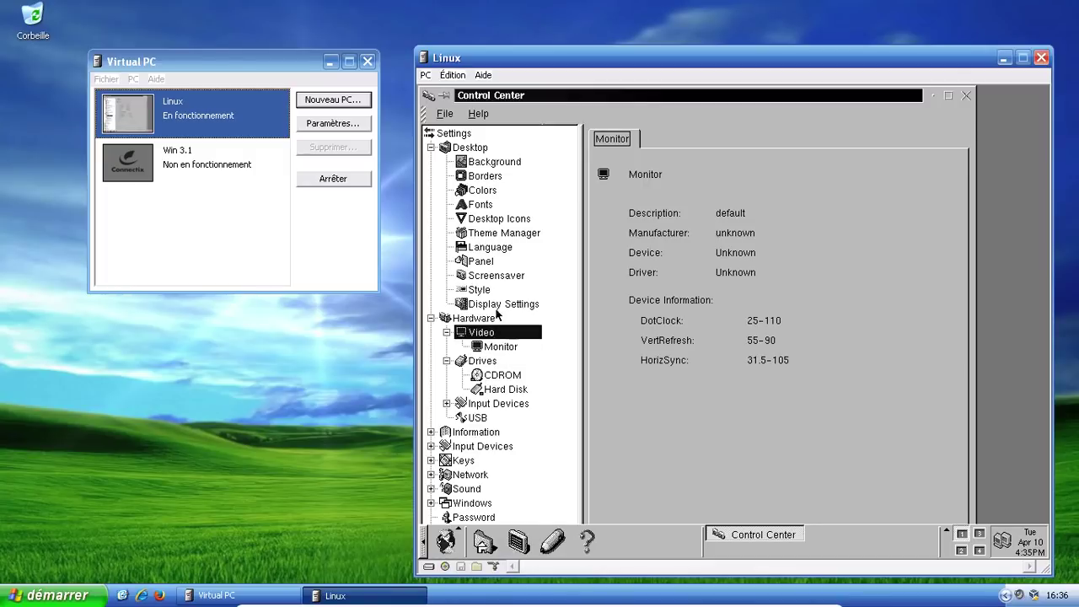
{"action": "left_click", "coordinate": [499, 305]}
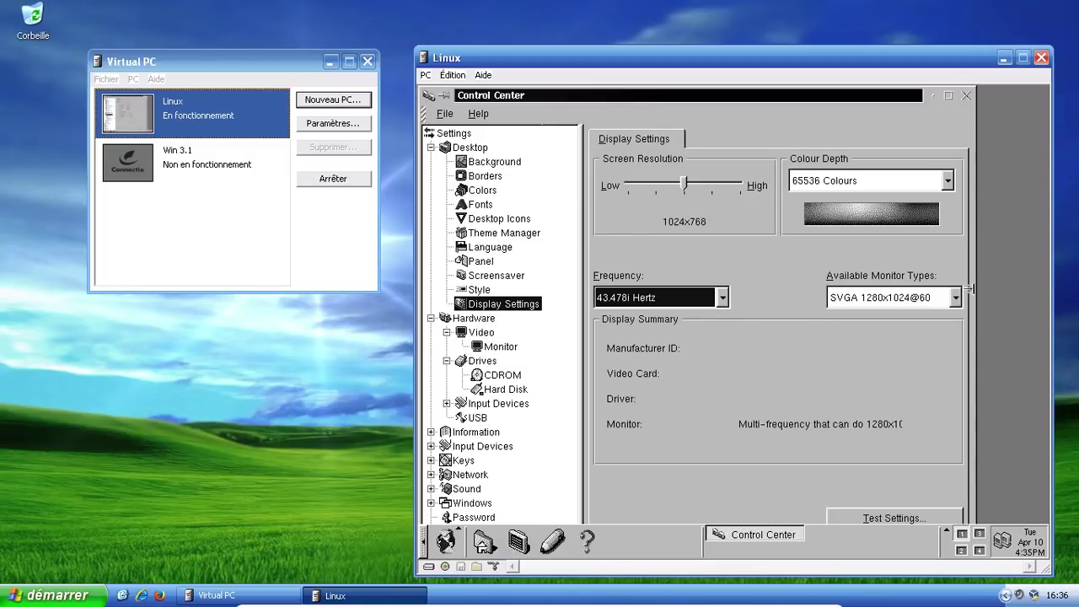
{"action": "left_click", "coordinate": [948, 181]}
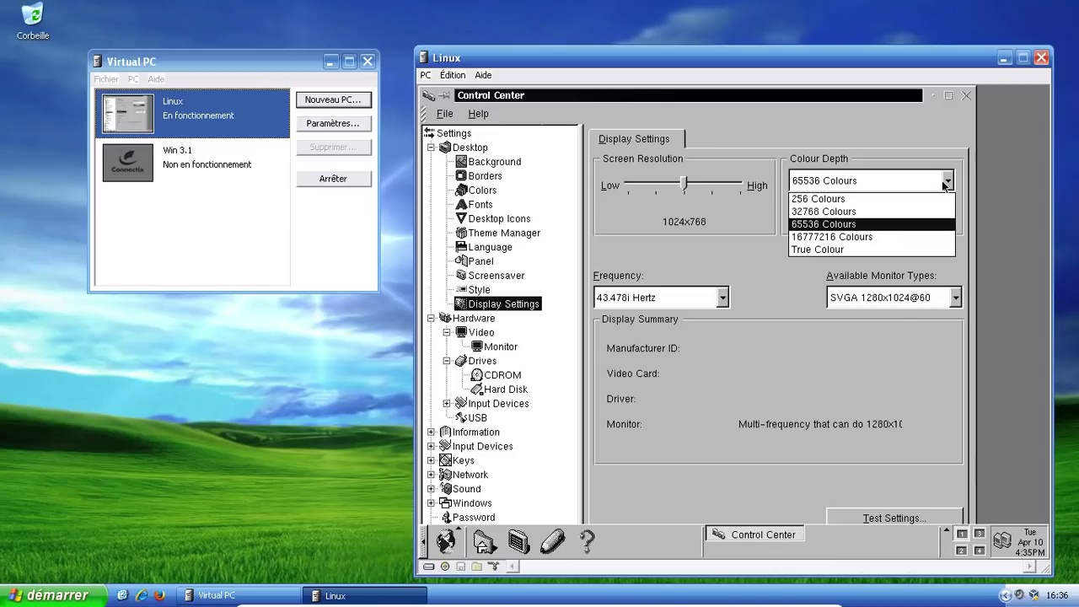
{"action": "left_click", "coordinate": [856, 201]}
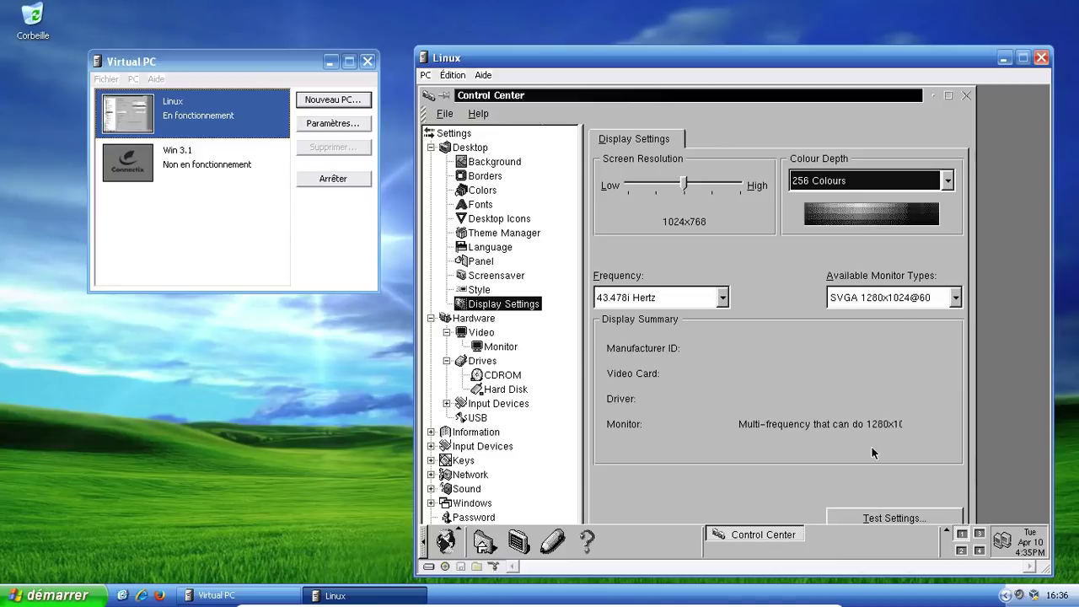
{"action": "left_click", "coordinate": [877, 516]}
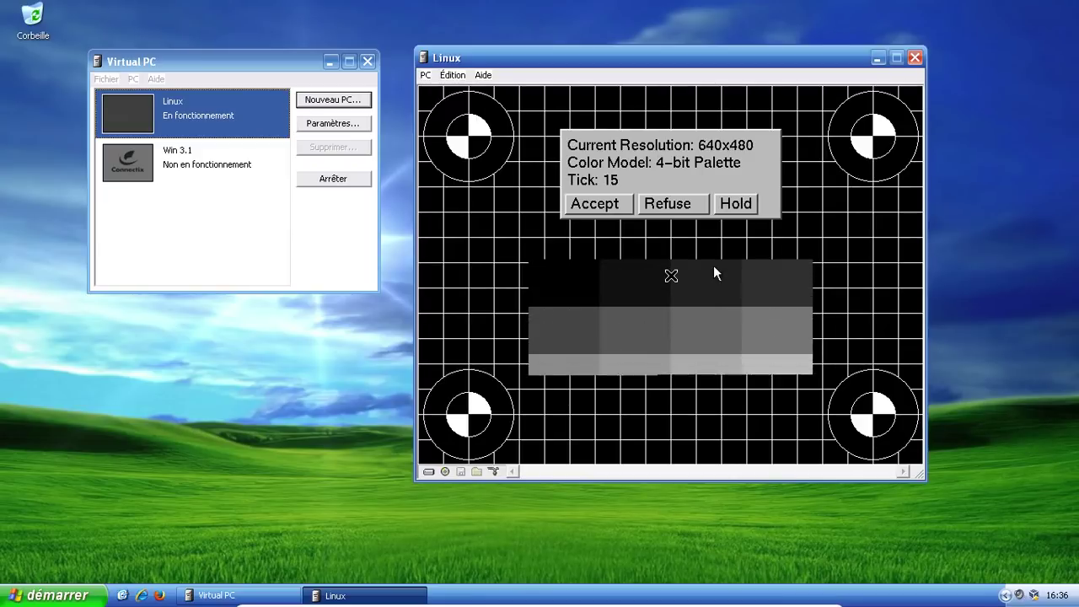
{"action": "left_click", "coordinate": [652, 202]}
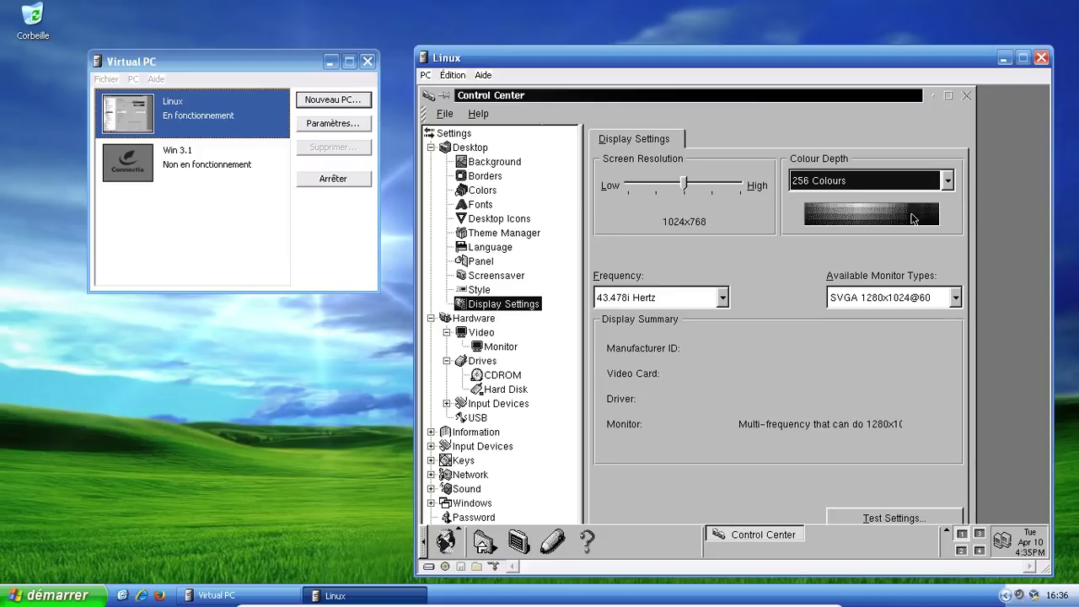
Step: Close the Control Center and log out of the Corel Linux session
{"action": "left_click", "coordinate": [967, 94]}
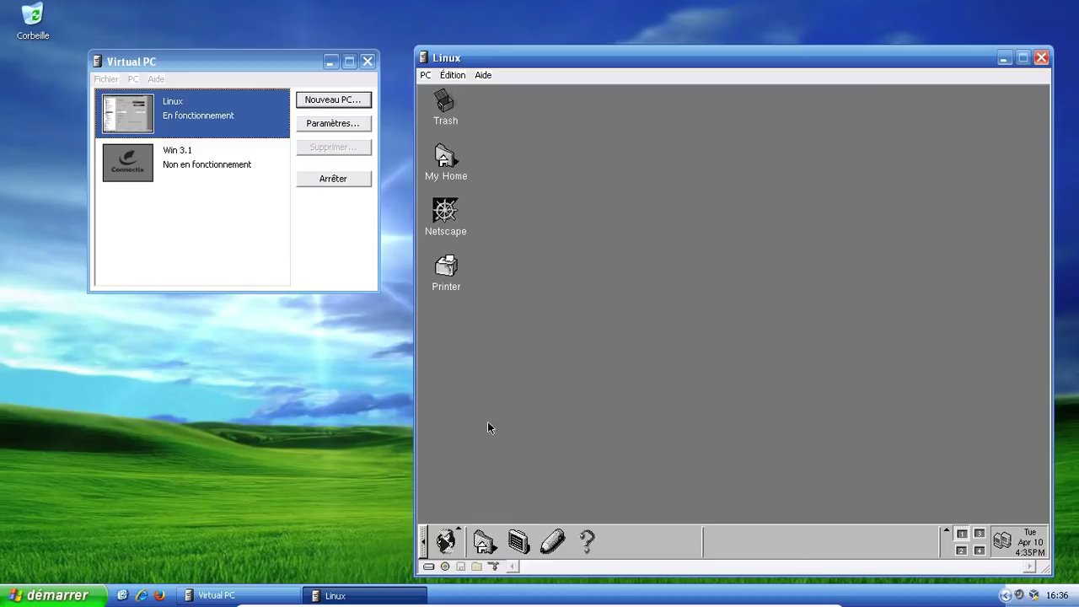
{"action": "left_click", "coordinate": [445, 540]}
{"action": "left_click", "coordinate": [472, 513]}
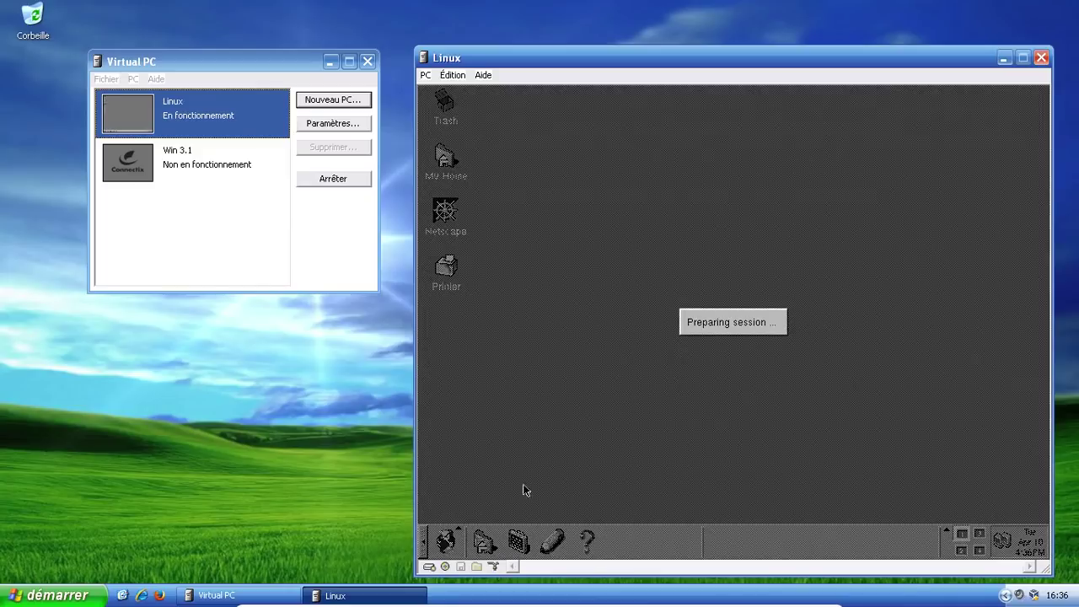
{"action": "left_click", "coordinate": [774, 393]}
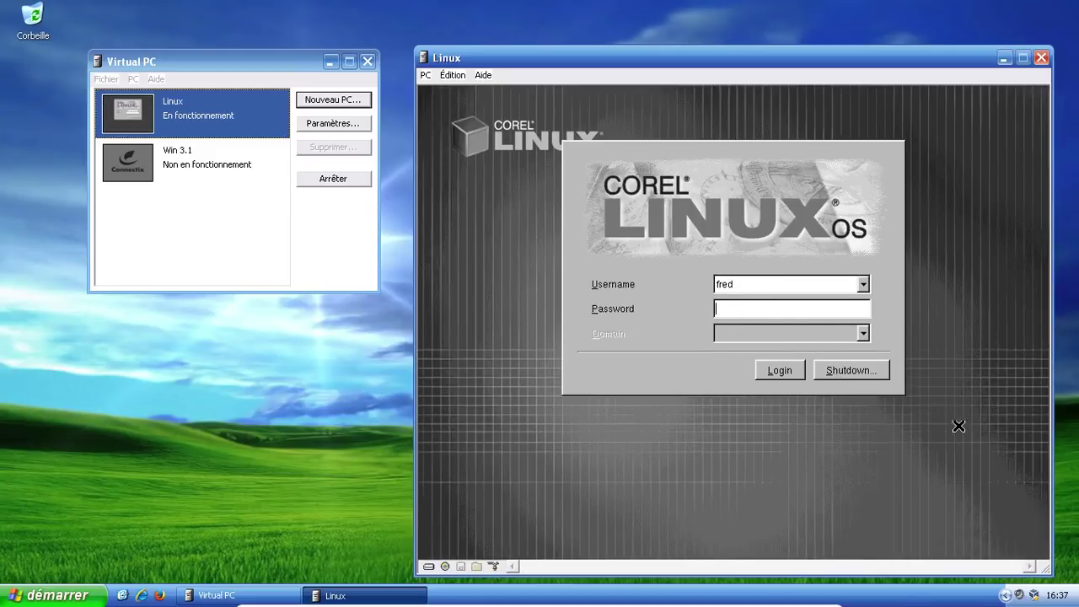
Step: Shut down Corel Linux, then close the VM window with Arrêter le PC to power it off
{"action": "left_click", "coordinate": [863, 375]}
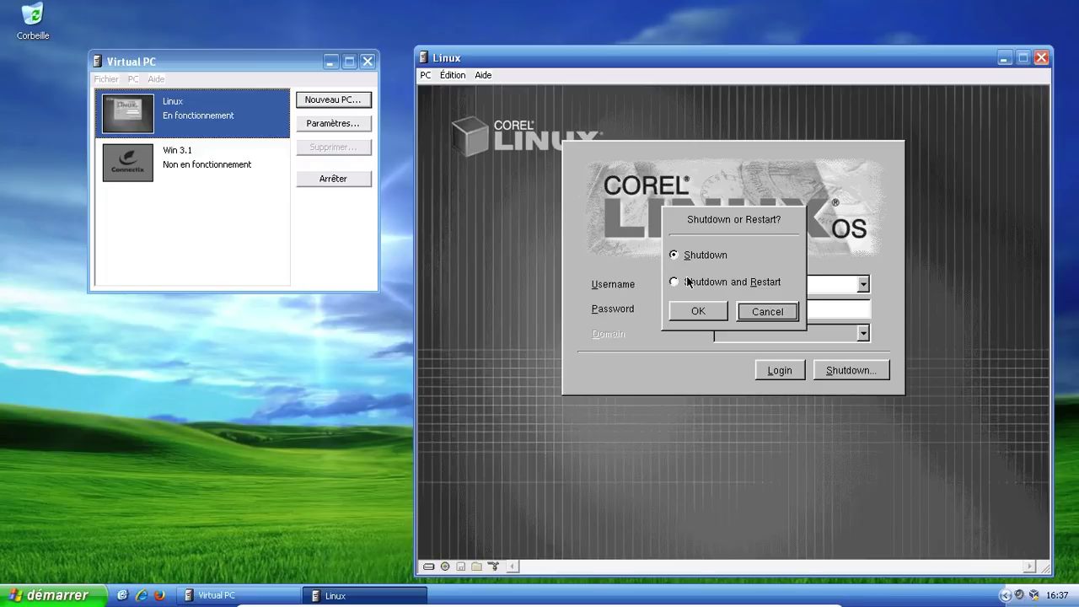
{"action": "left_click", "coordinate": [716, 308]}
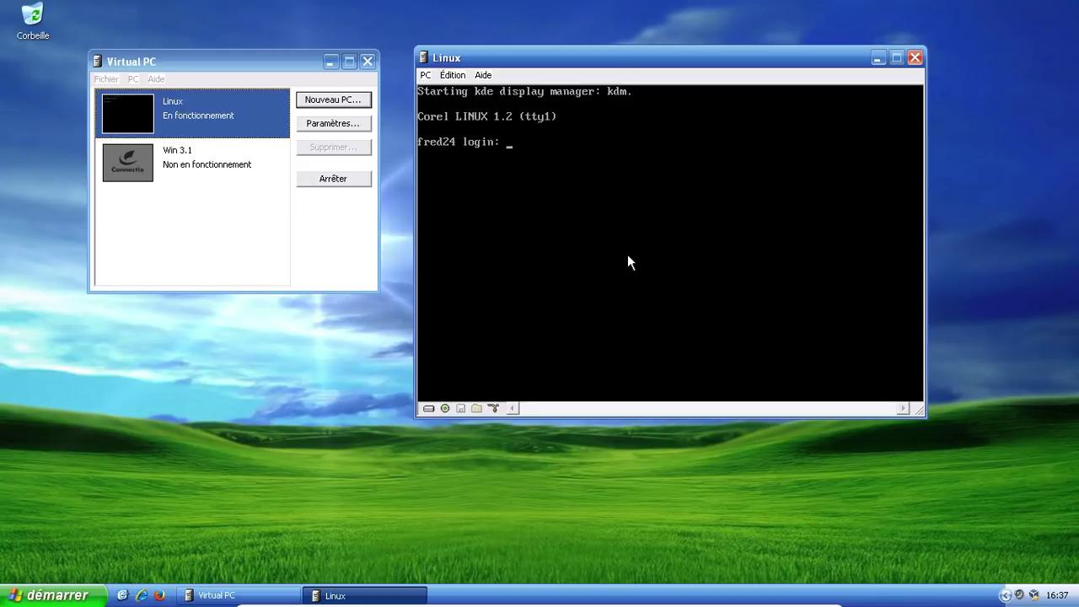
{"action": "left_click", "coordinate": [916, 58]}
{"action": "left_click", "coordinate": [724, 227]}
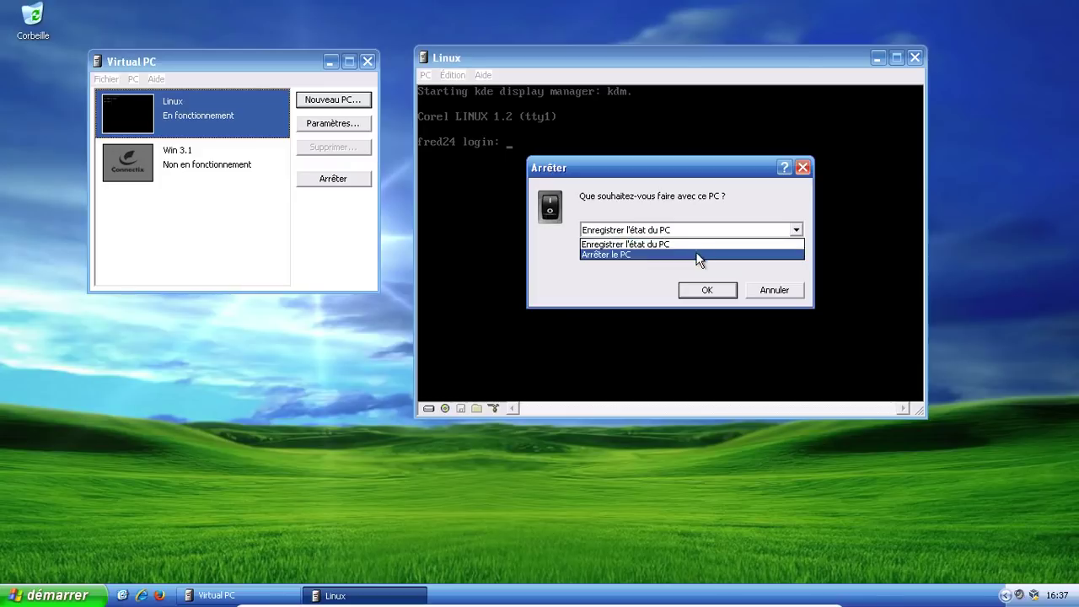
{"action": "left_click", "coordinate": [699, 254]}
{"action": "left_click", "coordinate": [705, 289]}
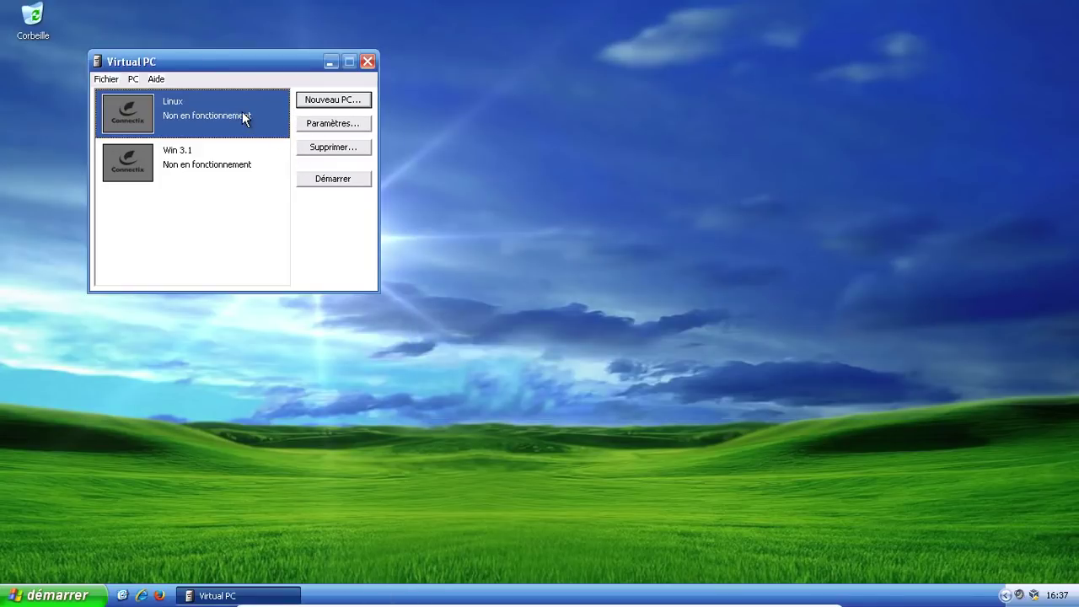
Step: Start the Linux VM and capture the redhat-6.2-i386 CD image as its CD drive
{"action": "left_click", "coordinate": [323, 178]}
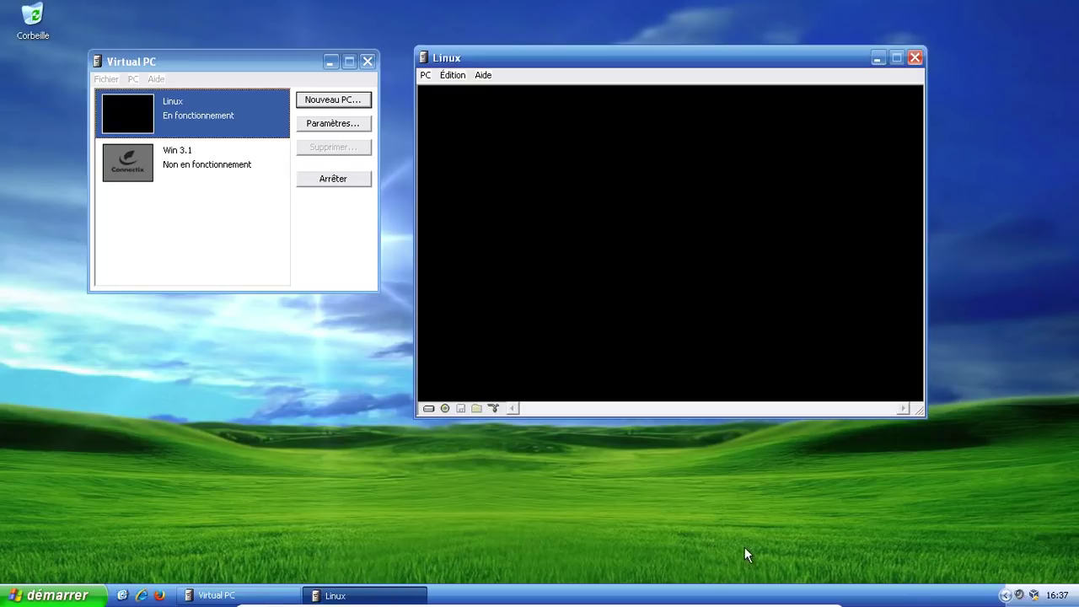
{"action": "left_click", "coordinate": [446, 408]}
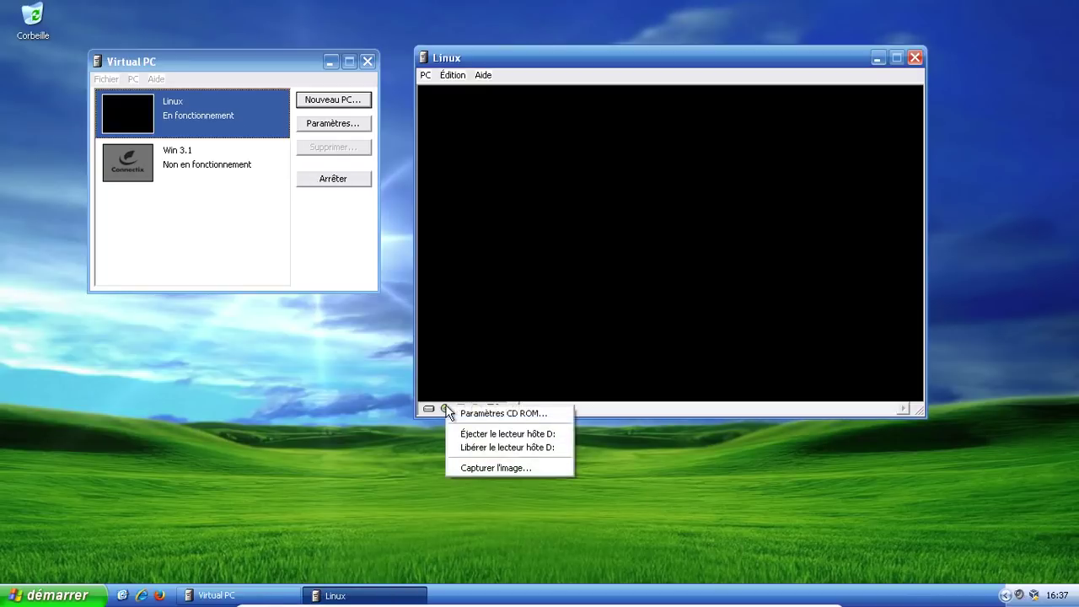
{"action": "left_click", "coordinate": [496, 467]}
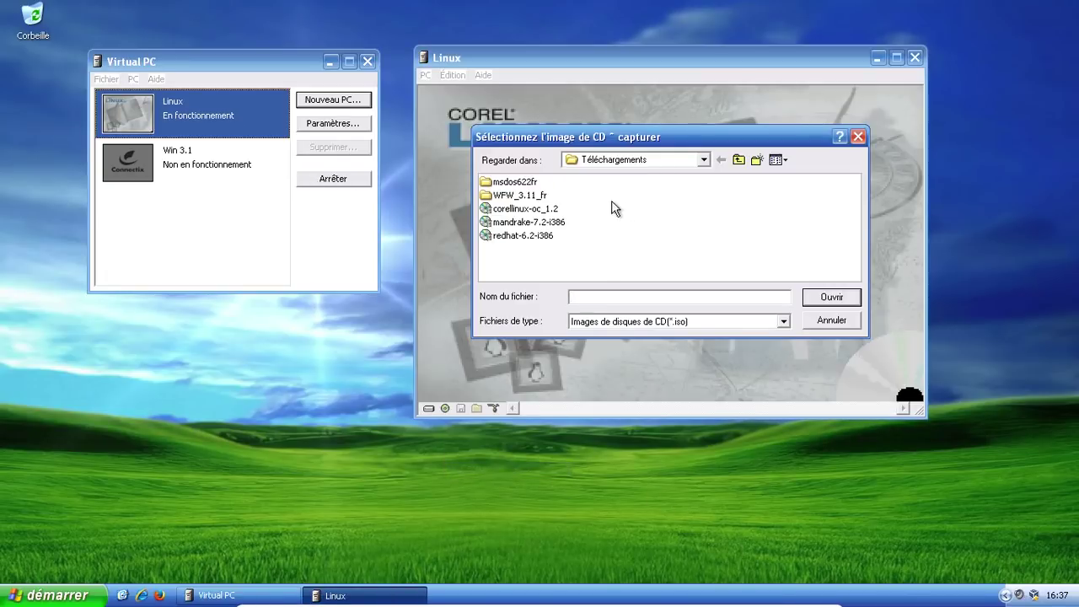
{"action": "left_click", "coordinate": [546, 236]}
{"action": "left_click", "coordinate": [811, 297]}
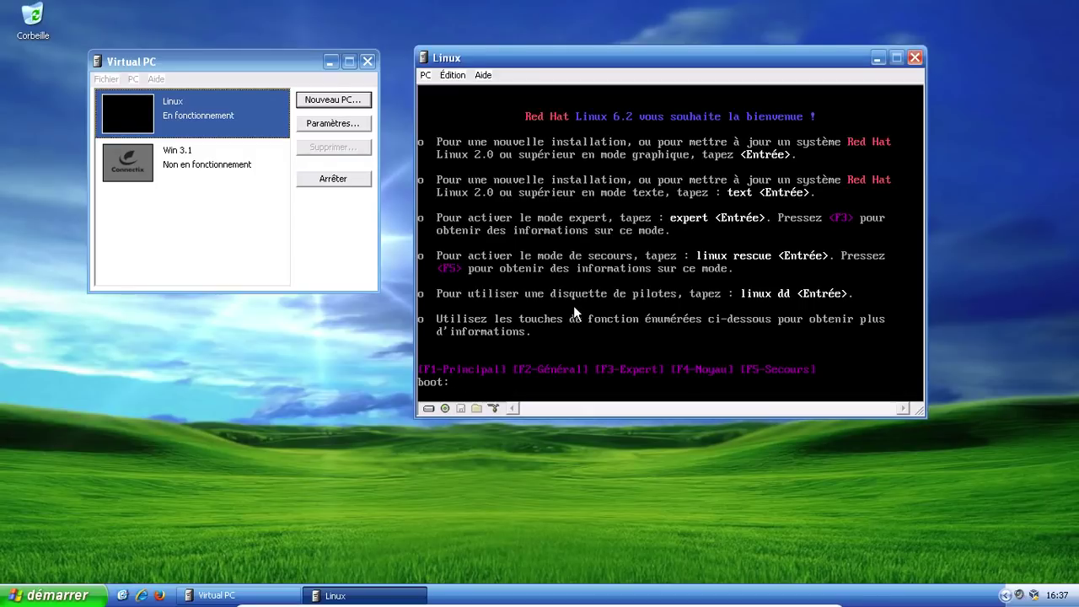
Step: Start the graphical Red Hat installation from the boot: prompt
{"action": "key", "text": "Return"}
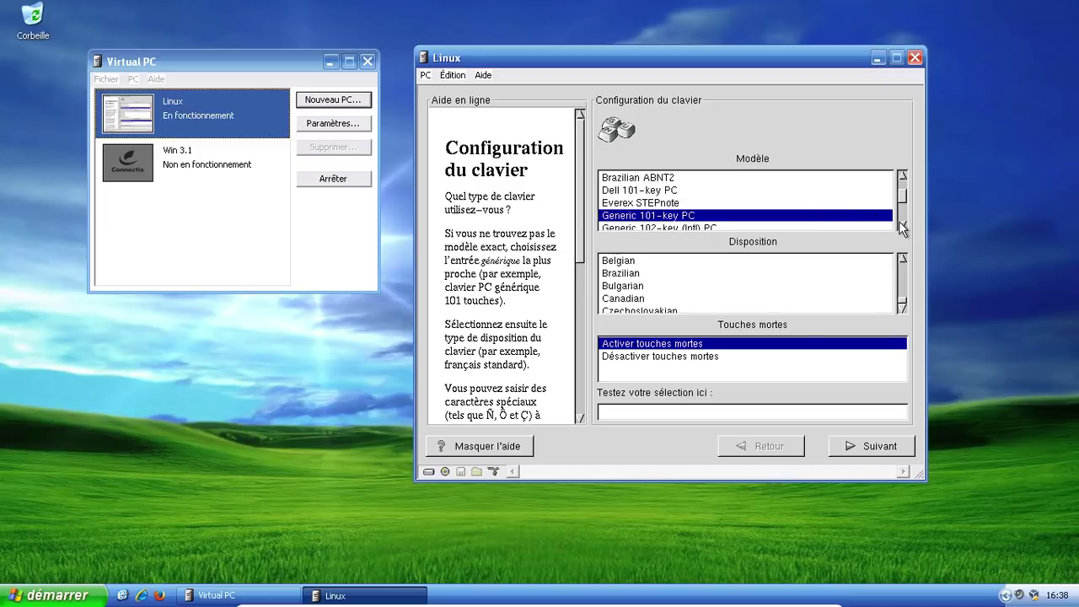
Step: Select the Generic 105-key (Intl) PC model with French layout, then accept the default mouse settings
{"action": "left_click", "coordinate": [669, 273]}
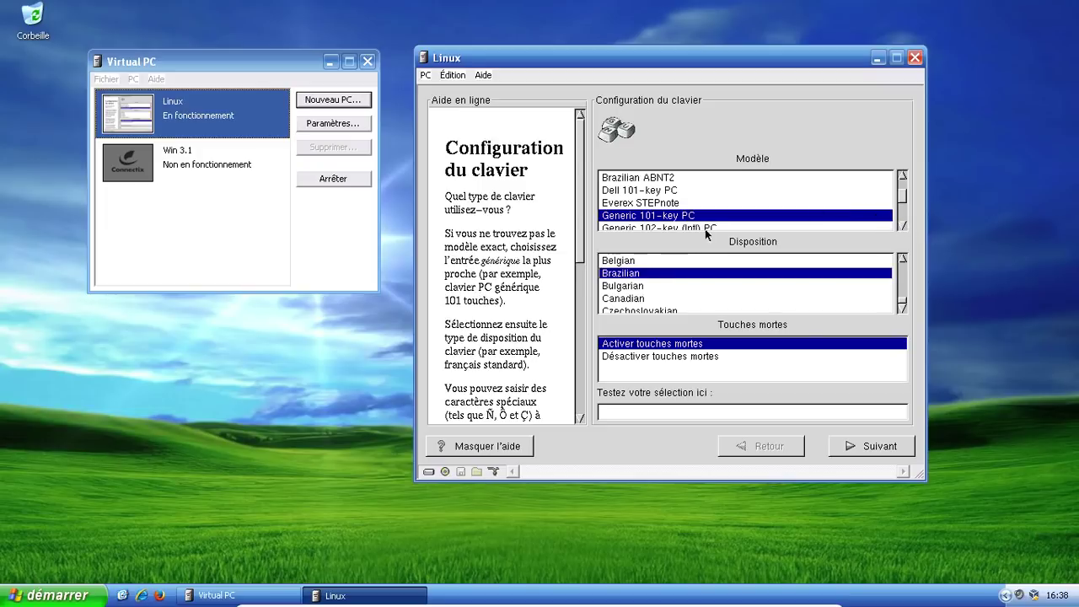
{"action": "left_click", "coordinate": [902, 225]}
{"action": "left_click", "coordinate": [903, 175]}
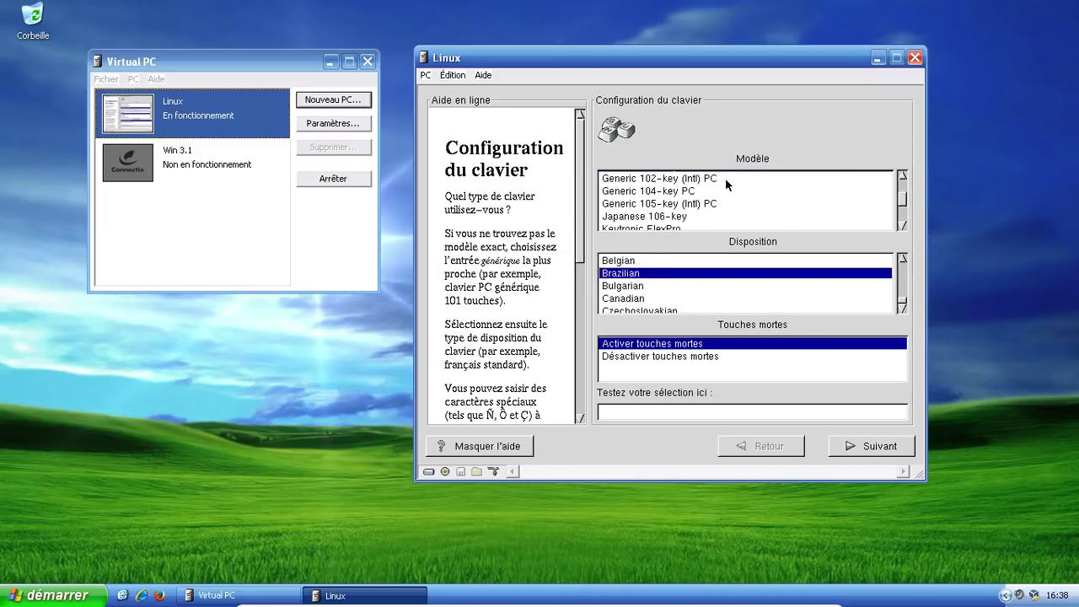
{"action": "left_click", "coordinate": [658, 204]}
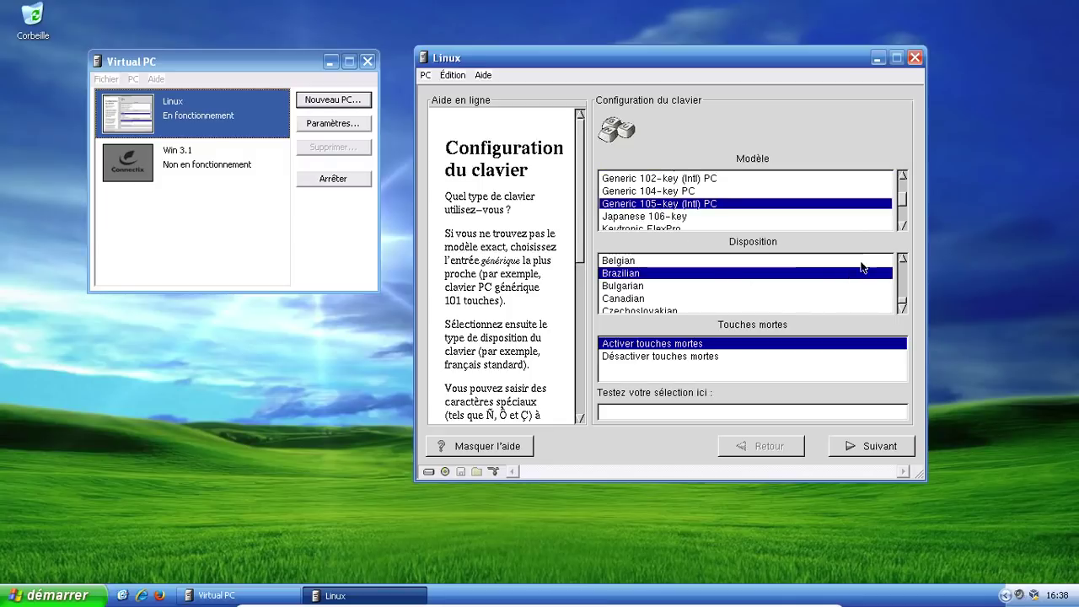
{"action": "mouse_move", "coordinate": [900, 276]}
{"action": "left_mouse_down"}
{"action": "mouse_move", "coordinate": [902, 293]}
{"action": "mouse_move", "coordinate": [901, 261]}
{"action": "left_mouse_up"}
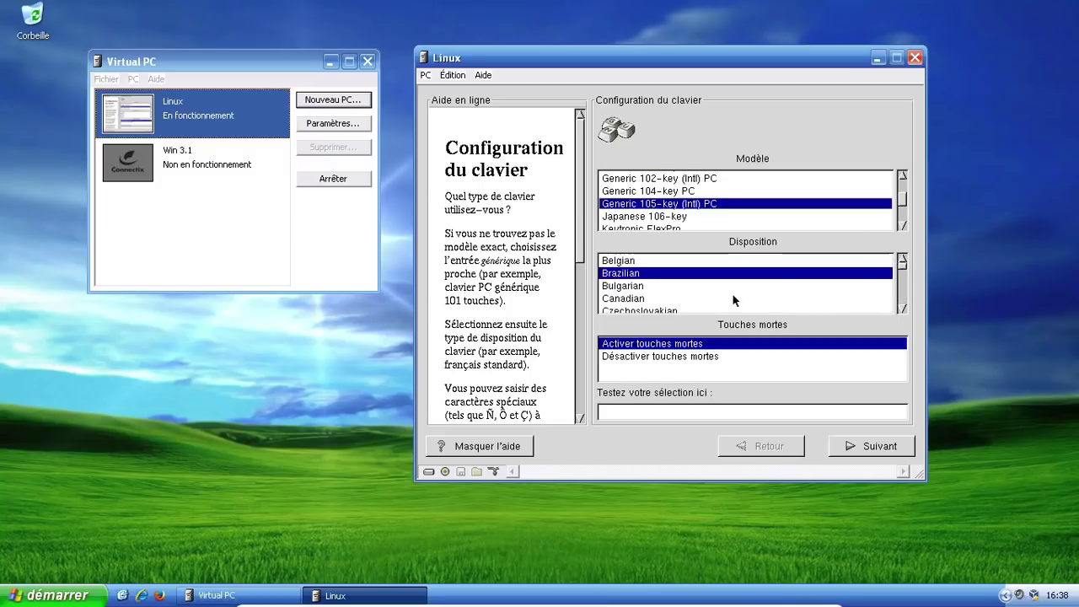
{"action": "left_click", "coordinate": [901, 305]}
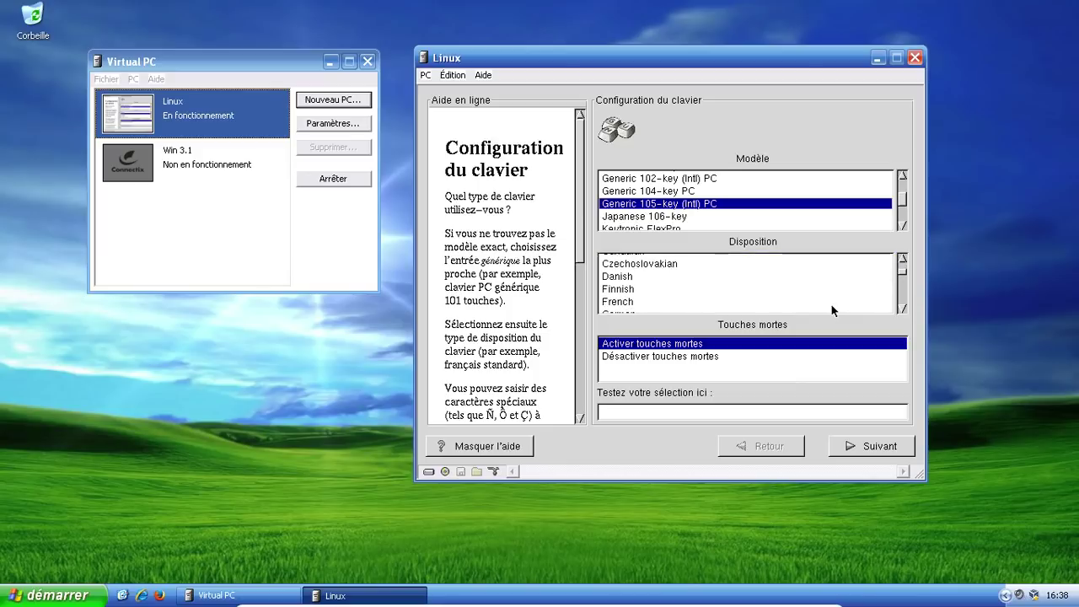
{"action": "left_click", "coordinate": [712, 301]}
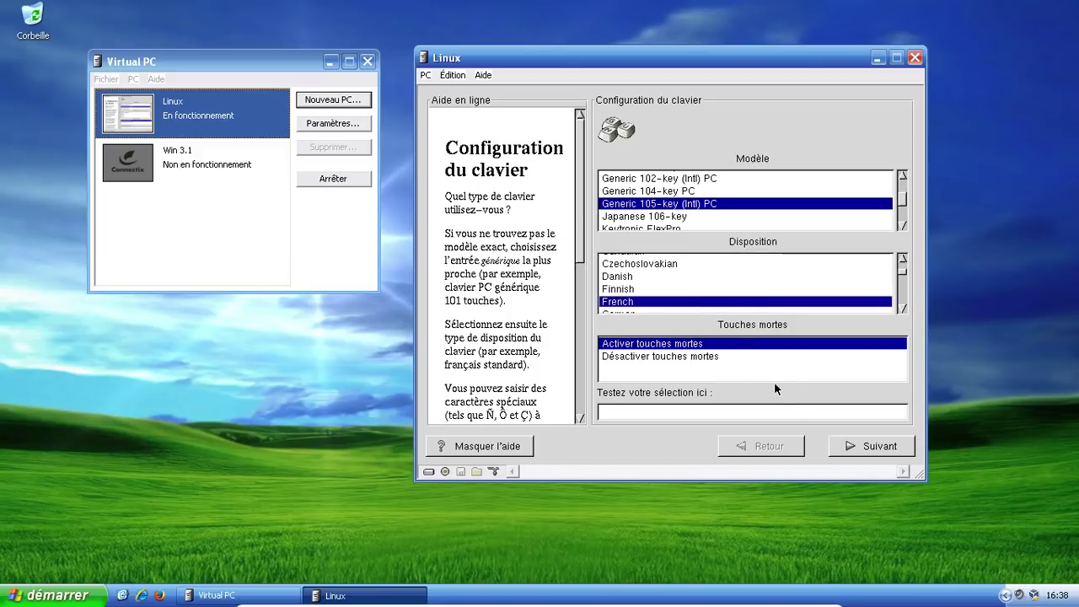
{"action": "left_click", "coordinate": [883, 448]}
{"action": "left_click", "coordinate": [885, 450]}
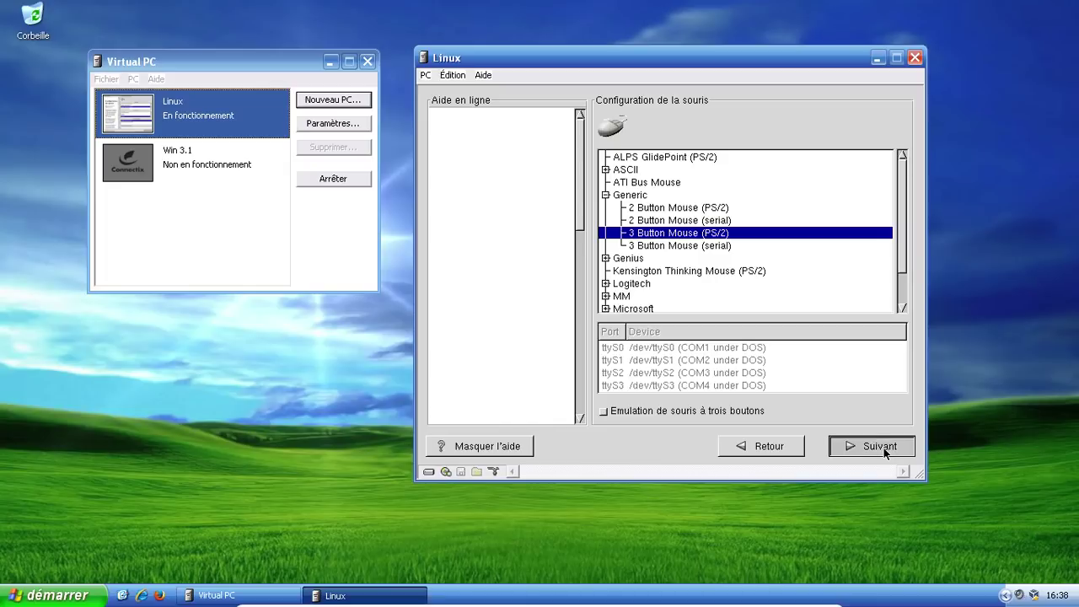
Step: Accept the welcome, installation type, automatic partitioning and network pages, and set the time zone to Paris
{"action": "left_click", "coordinate": [885, 452]}
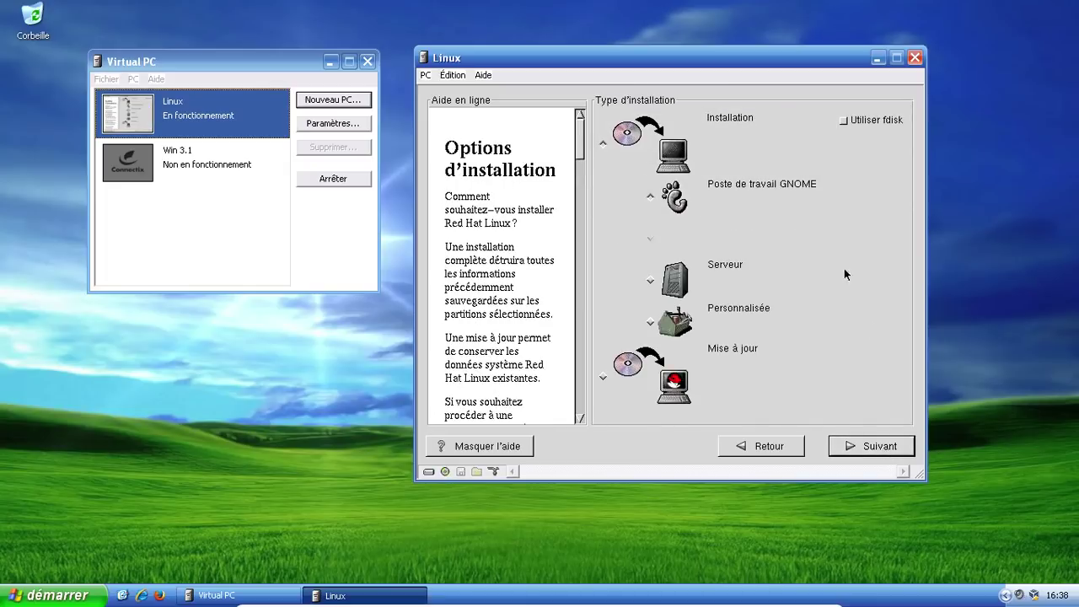
{"action": "left_click", "coordinate": [859, 451]}
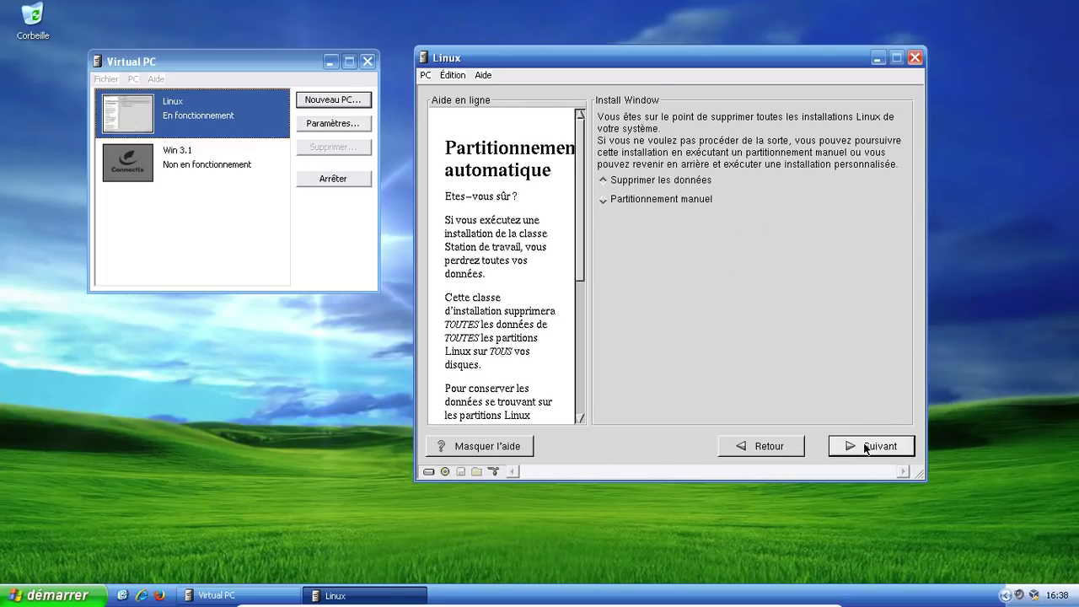
{"action": "left_click", "coordinate": [865, 447]}
{"action": "left_click", "coordinate": [865, 448]}
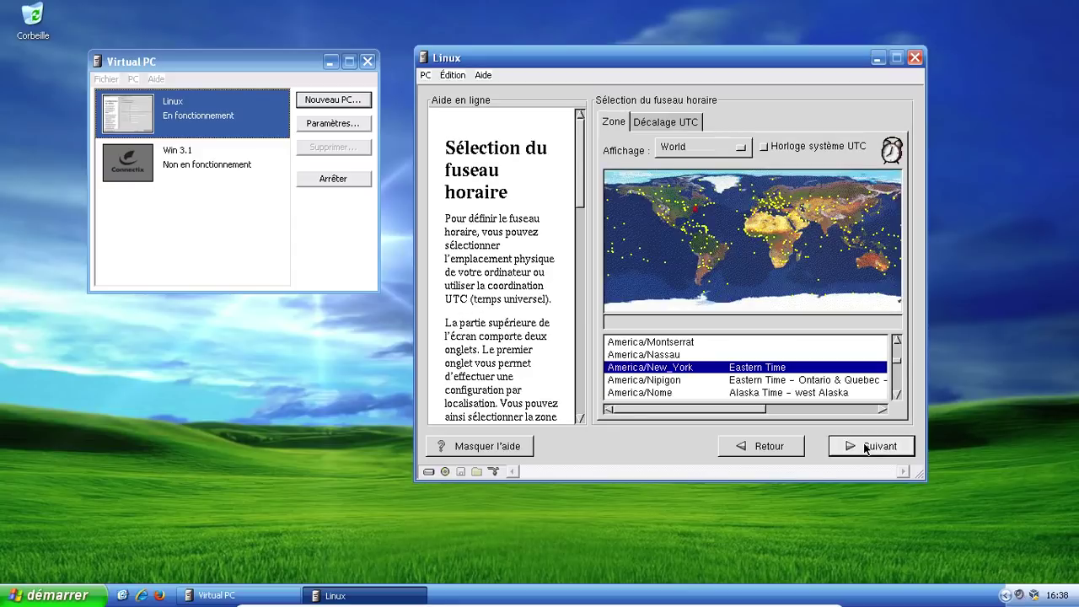
{"action": "left_click", "coordinate": [760, 207]}
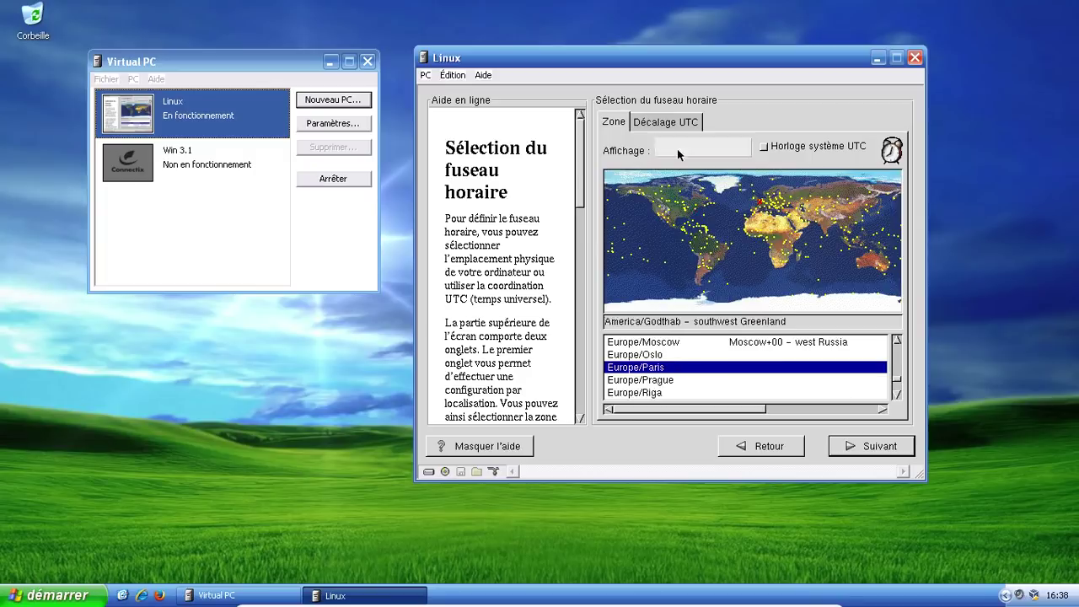
{"action": "left_click", "coordinate": [843, 450]}
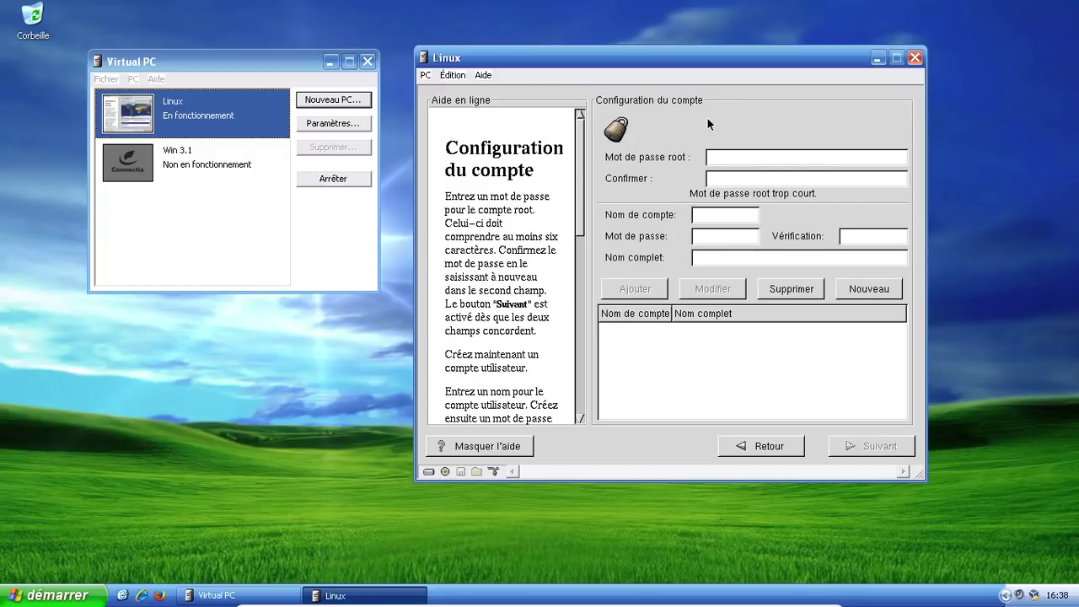
Step: Enter the root password in the installer's account setup
{"action": "left_click", "coordinate": [722, 156]}
{"action": "type", "text": "***"}
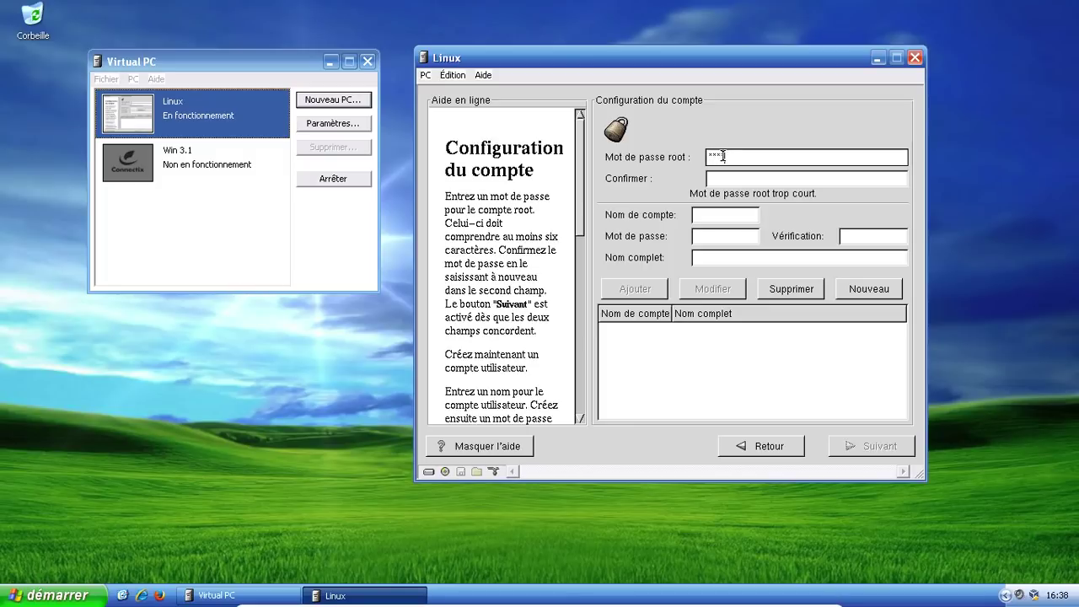
{"action": "type", "text": "*****"}
{"action": "key", "text": "Tab"}
Step: Add a user account with its account name, password, password verification and the user's full name
{"action": "type", "text": "********"}
{"action": "key", "text": "Tab"}
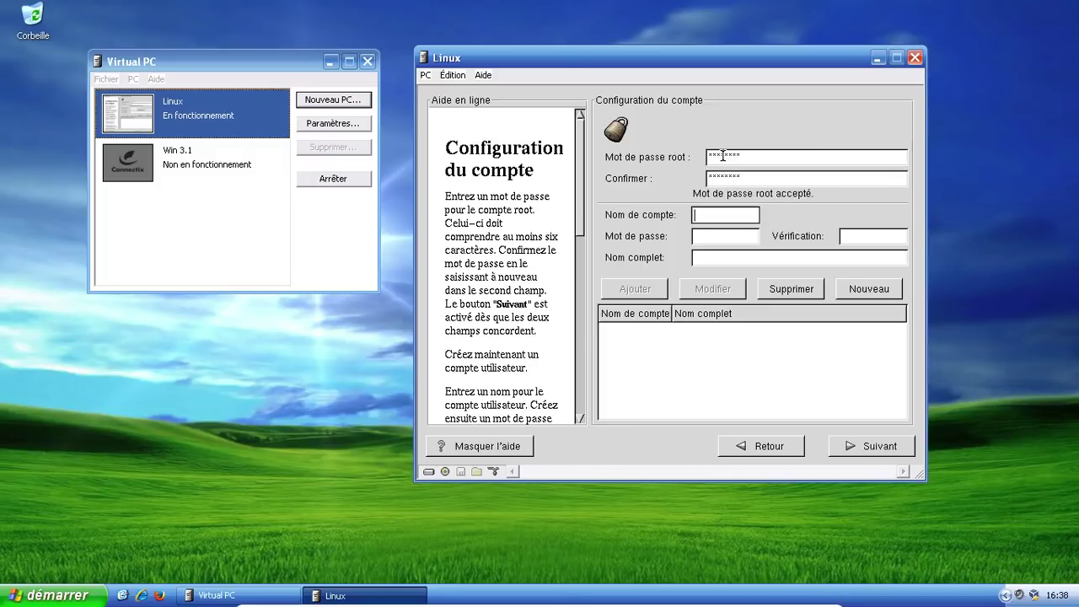
{"action": "type", "text": "fred"}
{"action": "key", "text": "Tab"}
{"action": "type", "text": "********"}
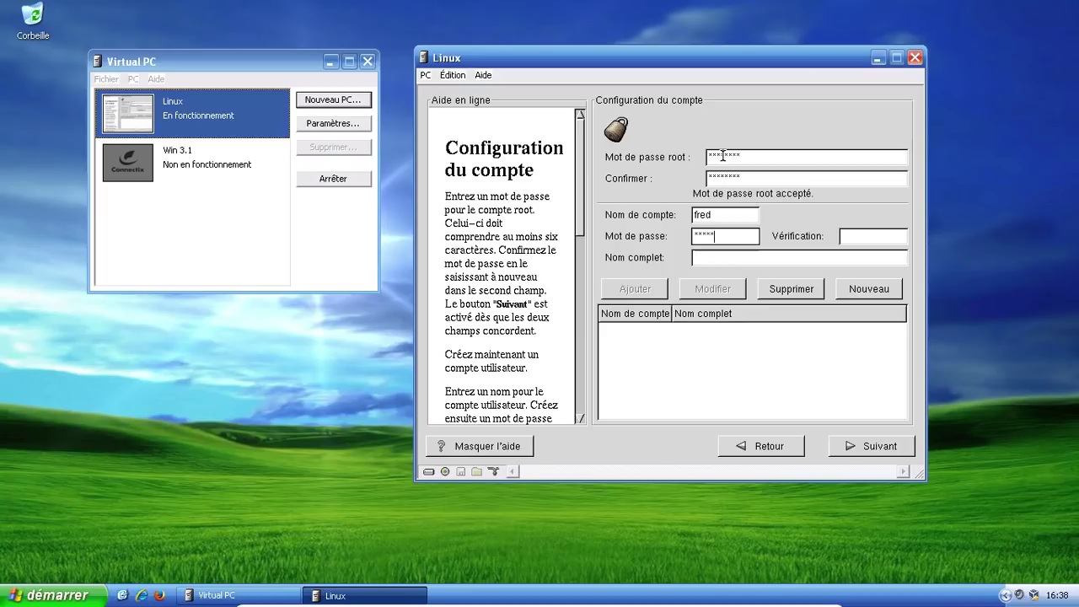
{"action": "key", "text": "Tab"}
{"action": "type", "text": "********"}
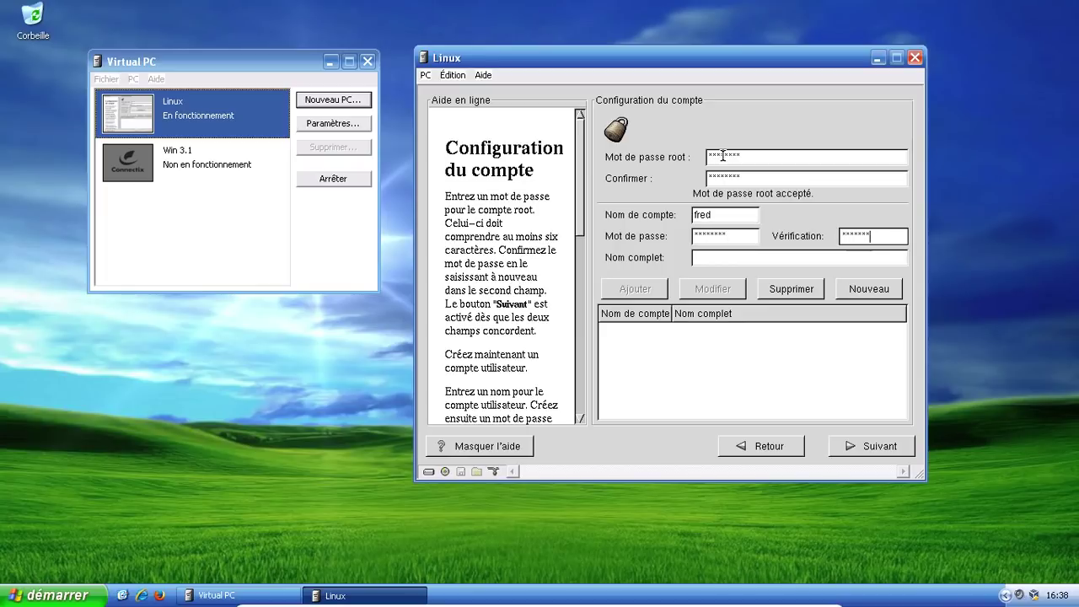
{"action": "key", "text": "BackSpace"}
{"action": "key", "text": "BackSpace"}
{"action": "key", "text": "BackSpace"}
{"action": "key", "text": "BackSpace"}
{"action": "key", "text": "BackSpace"}
{"action": "key", "text": "BackSpace"}
{"action": "key", "text": "BackSpace"}
{"action": "type", "text": "********"}
{"action": "key", "text": "Tab"}
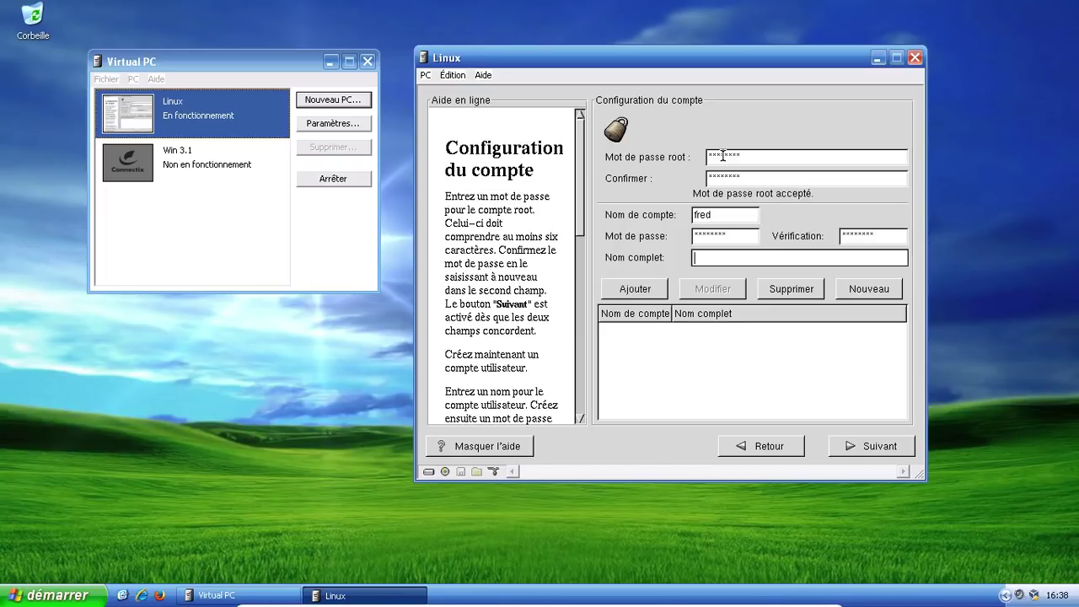
{"action": "type", "text": "FDreder"}
{"action": "key", "text": "BackSpace"}
{"action": "key", "text": "BackSpace"}
{"action": "key", "text": "BackSpace"}
{"action": "key", "text": "BackSpace"}
{"action": "key", "text": "BackSpace"}
{"action": "key", "text": "BackSpace"}
{"action": "type", "text": "rederic Bezies"}
{"action": "left_click", "coordinate": [635, 288]}
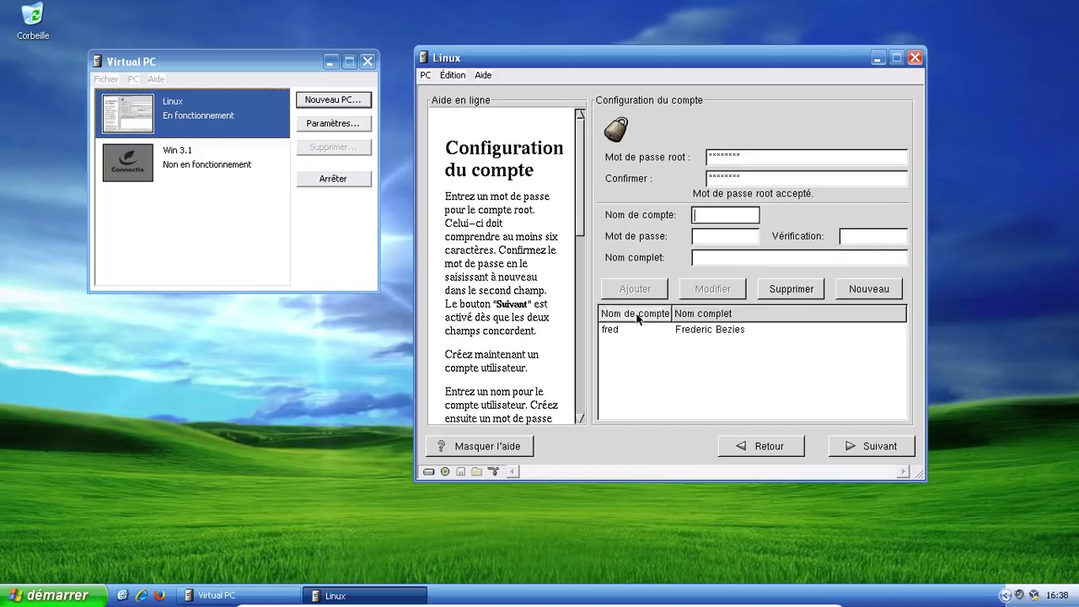
Step: Continue past account configuration to the package installation page
{"action": "left_click", "coordinate": [843, 445]}
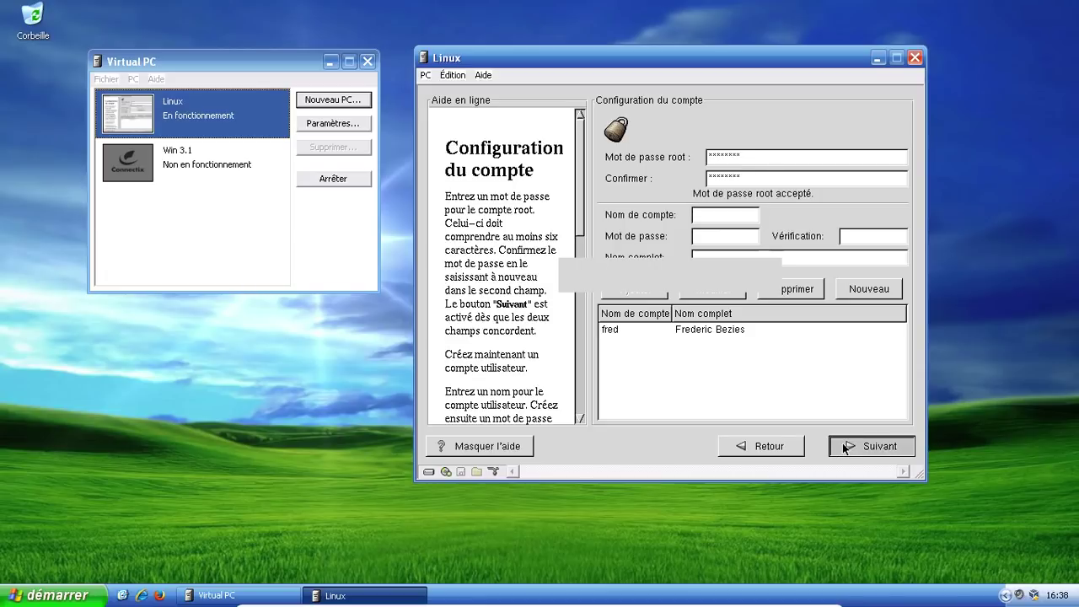
{"action": "left_click", "coordinate": [842, 442]}
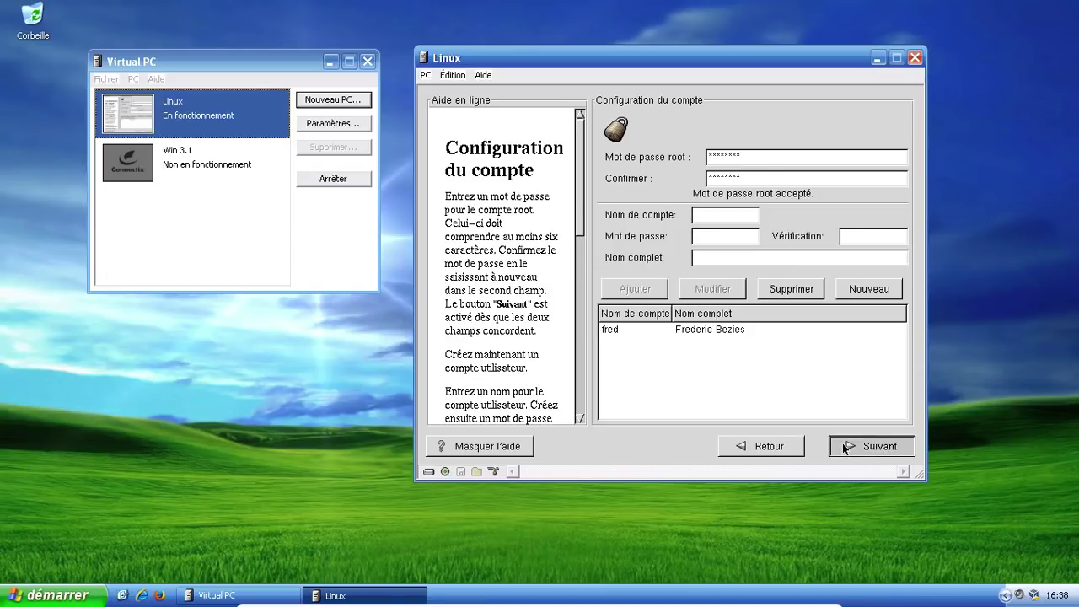
{"action": "left_click", "coordinate": [842, 442]}
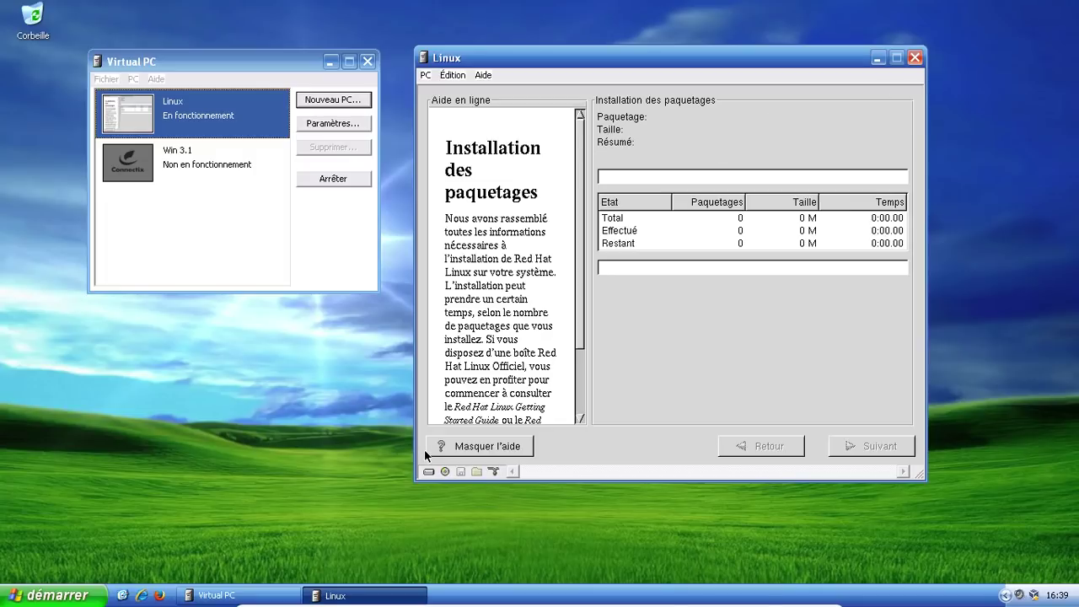
Step: Turn off the Linux virtual machine via PC > Arrêter and confirm with OK
{"action": "left_click", "coordinate": [427, 75]}
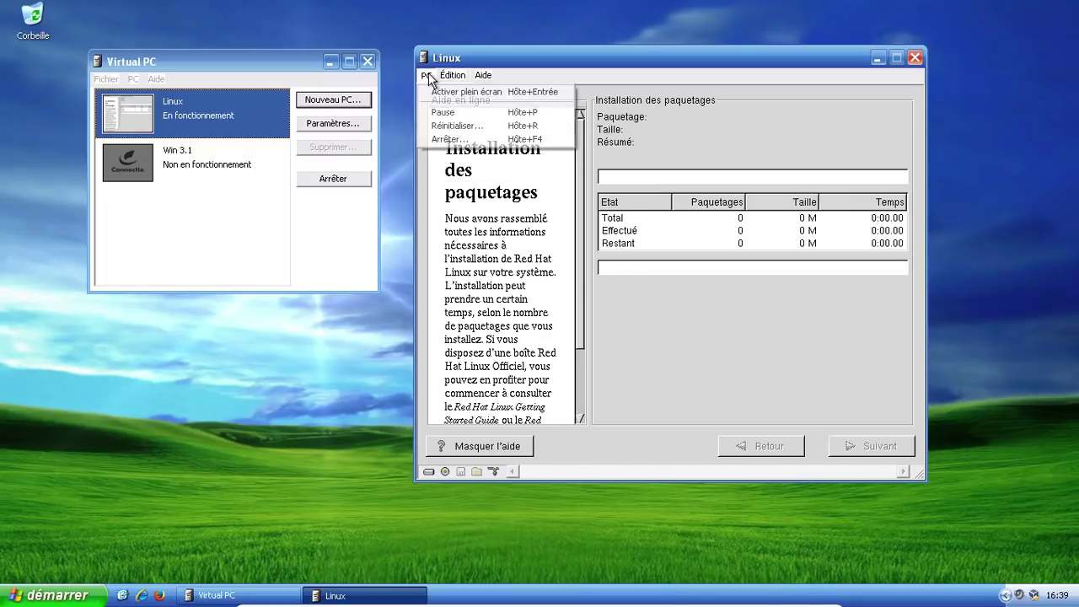
{"action": "left_click", "coordinate": [468, 140]}
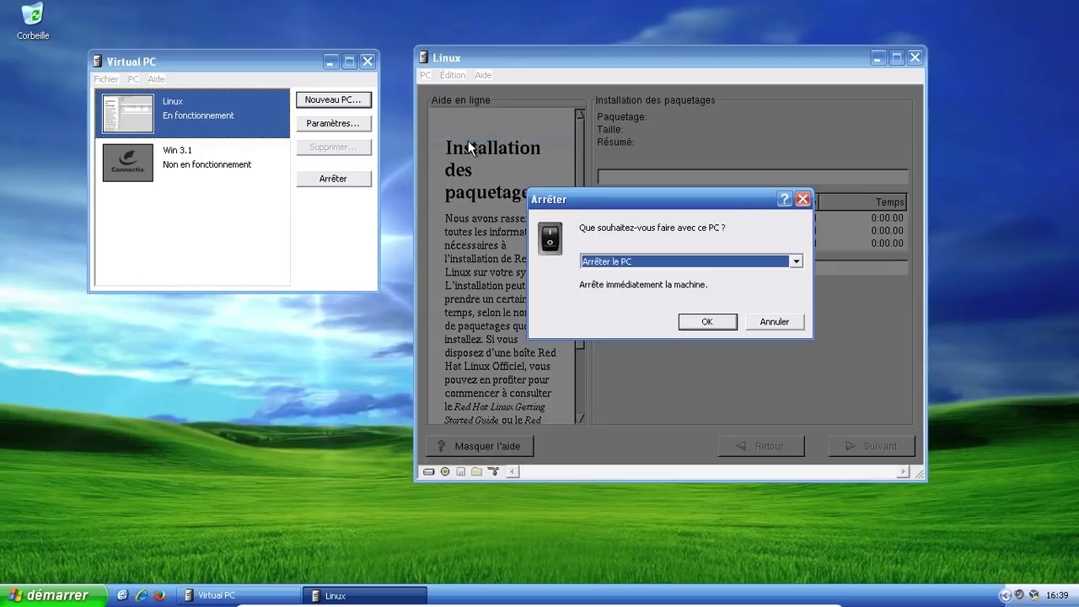
{"action": "left_click", "coordinate": [697, 320]}
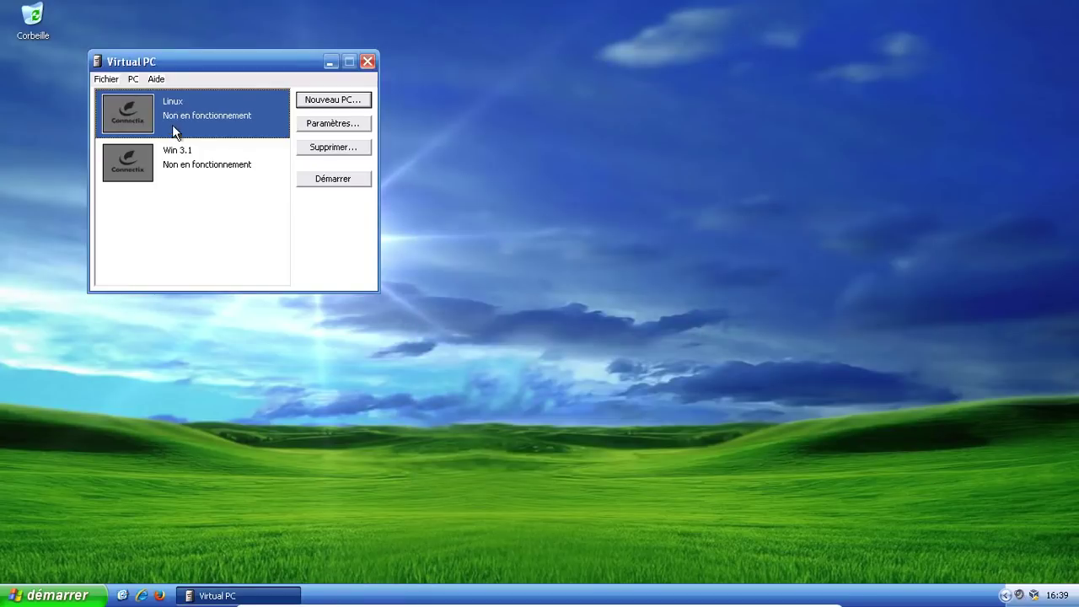
Step: Quit Virtual PC and shut down Windows XP via démarrer > Arrêter l'ordinateur > Arrêter
{"action": "left_click", "coordinate": [367, 63]}
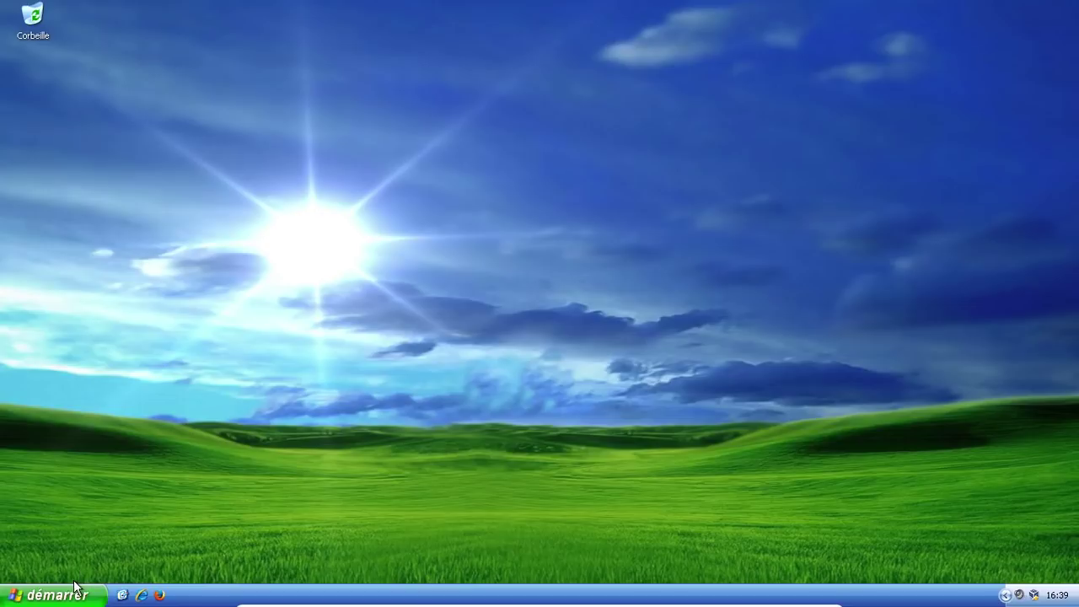
{"action": "left_click", "coordinate": [51, 595]}
{"action": "left_click", "coordinate": [245, 567]}
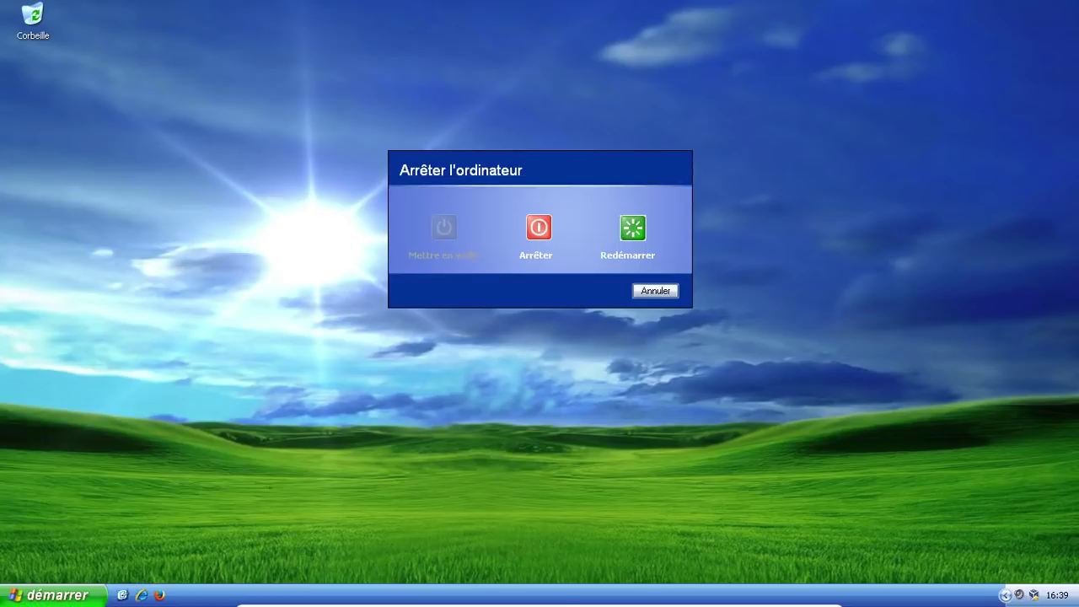
{"action": "left_click", "coordinate": [532, 240]}
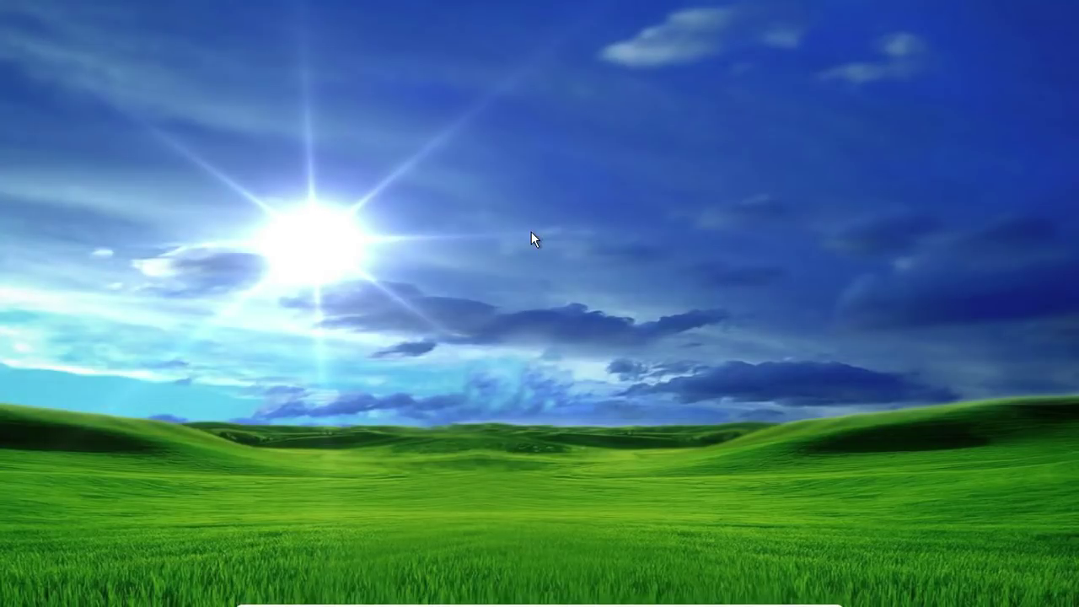